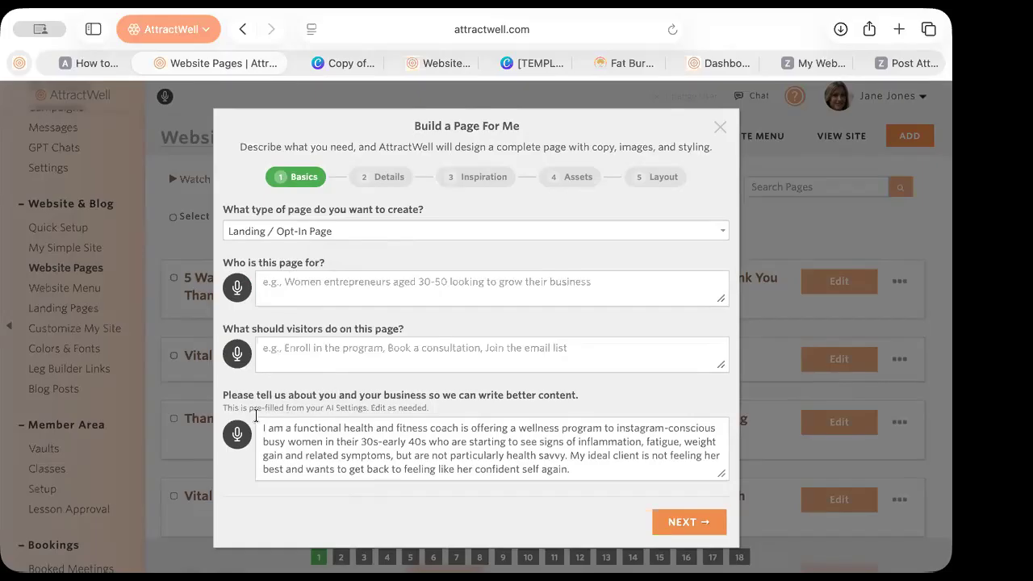
Review the pre-filled Basics settings and enlarge the audience description box
left_click_drag(223, 408, 436, 408)
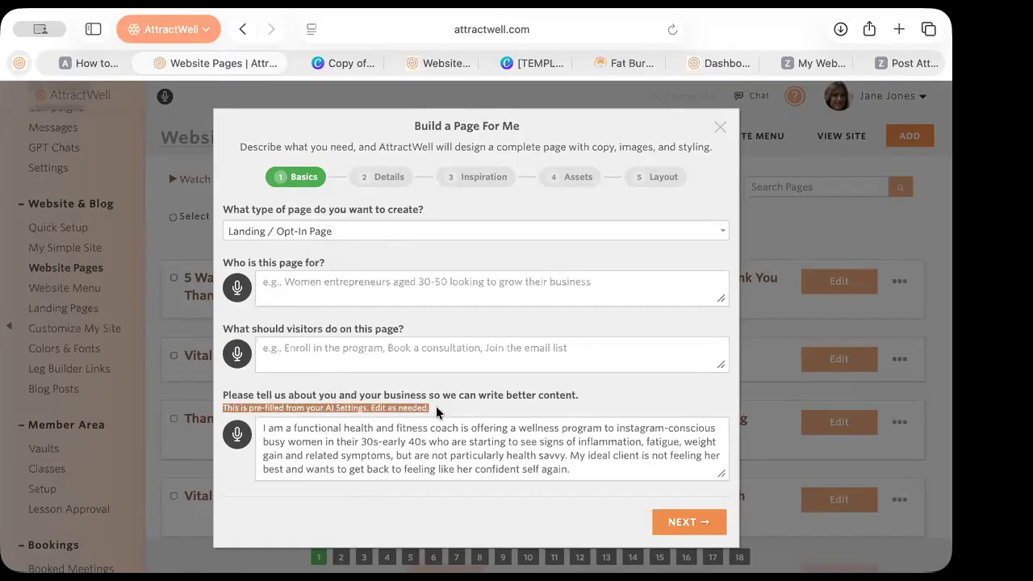
scroll(416, 454, "down", 15)
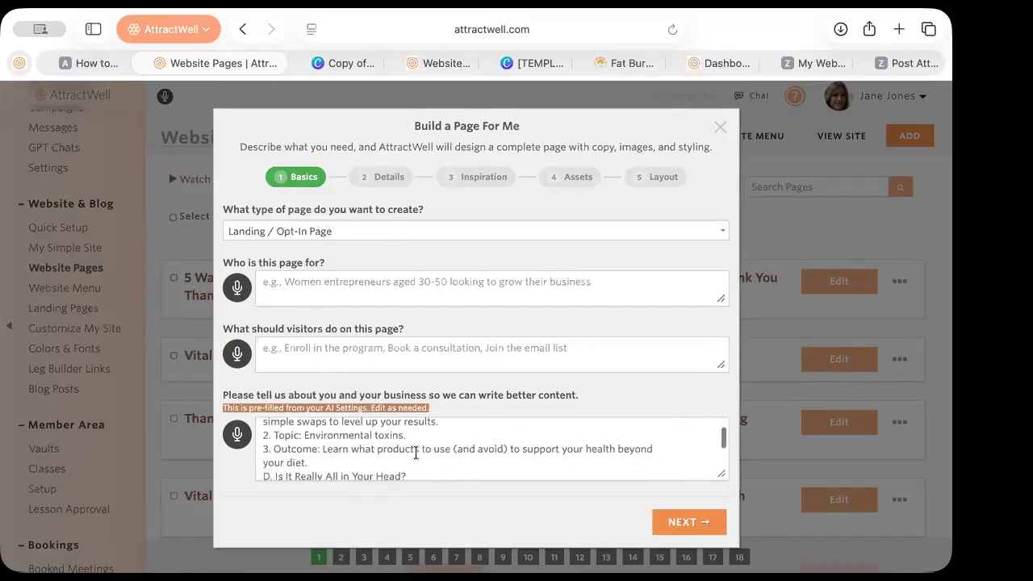
scroll(416, 454, "down", 15)
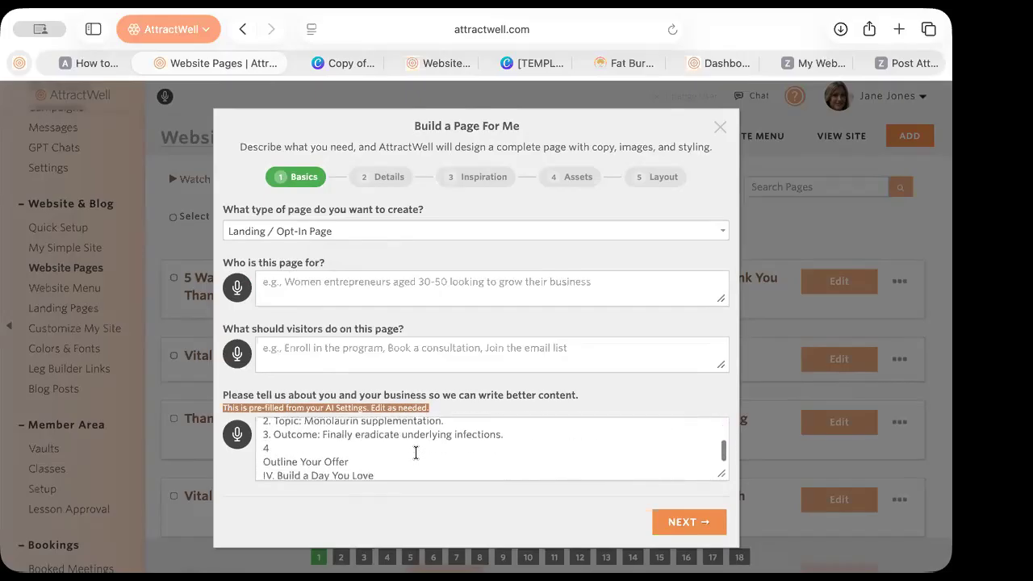
scroll(416, 454, "down", 10)
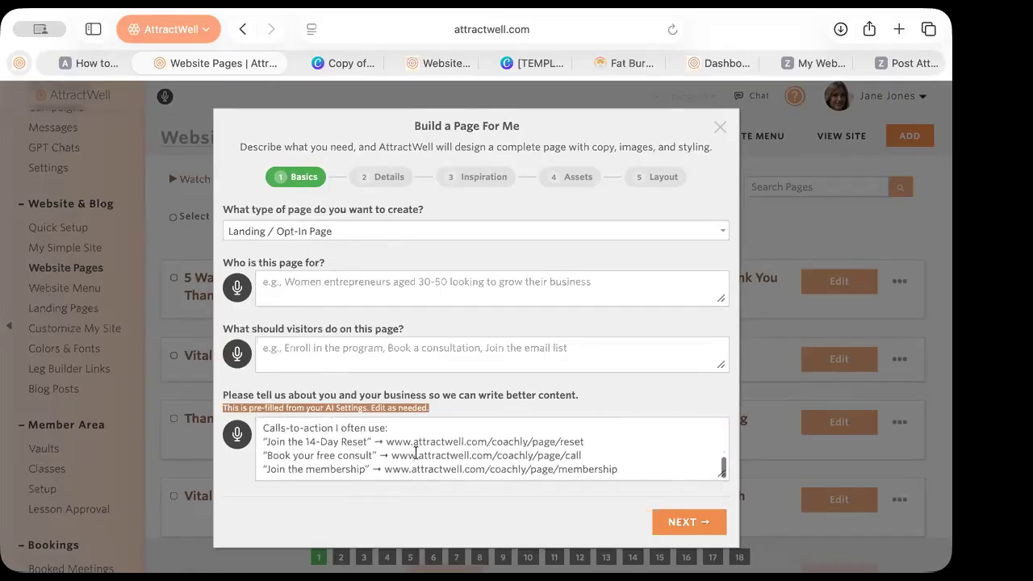
scroll(416, 454, "up", 20)
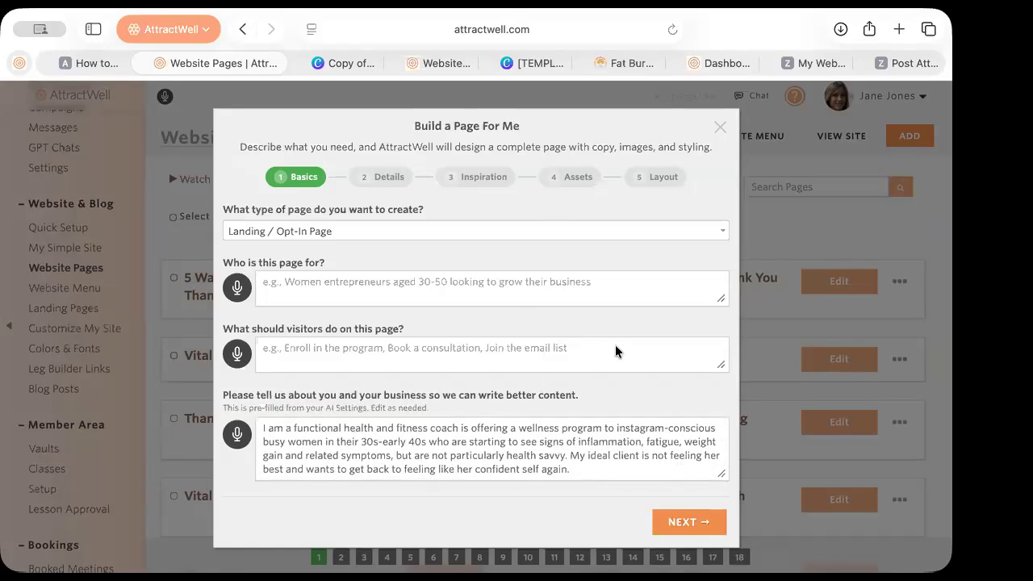
left_click(413, 56)
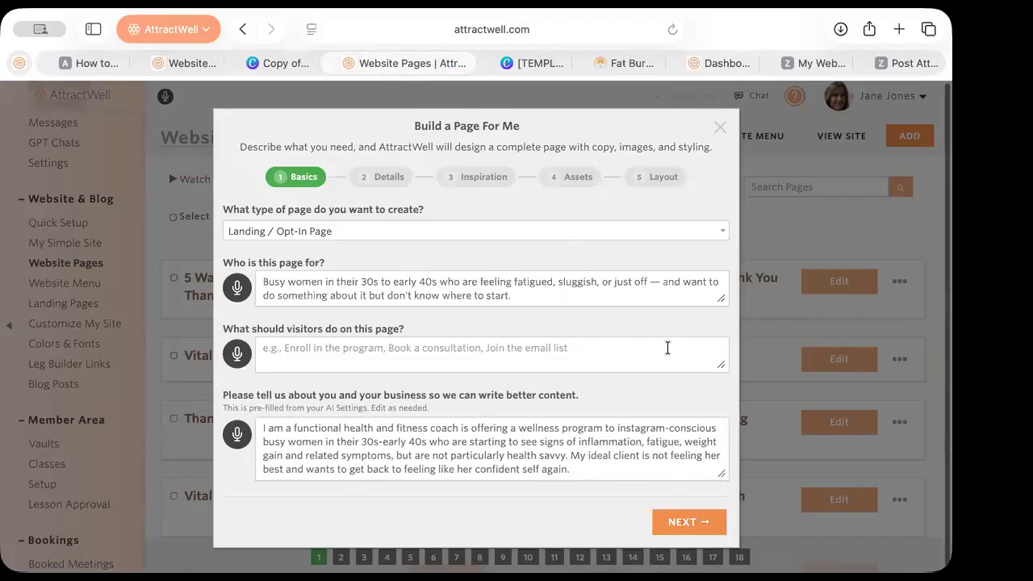
scroll(630, 364, "down", 1)
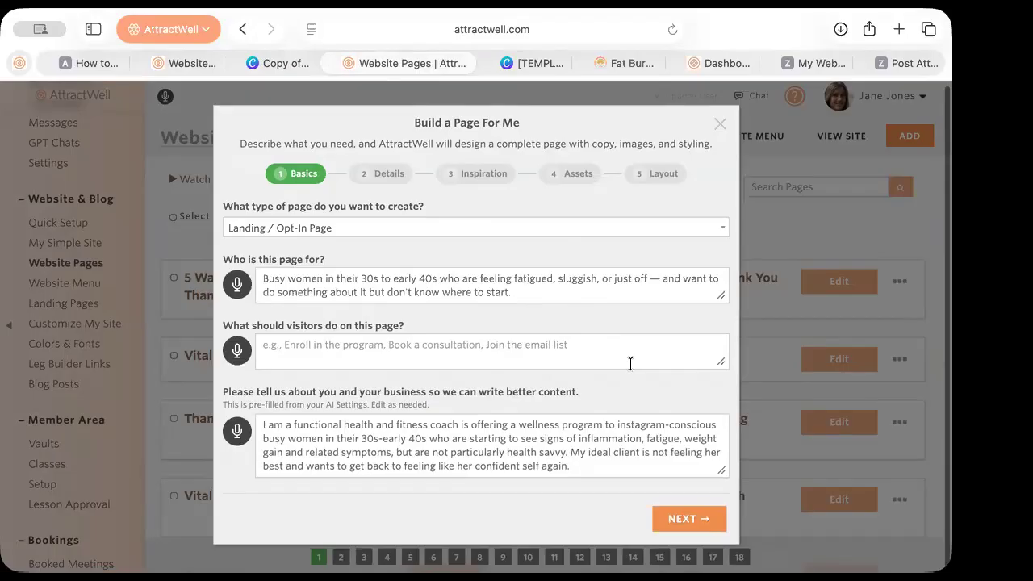
mouse_move(720, 294)
left_mouse_down()
mouse_move(729, 334)
mouse_move(730, 304)
left_mouse_up()
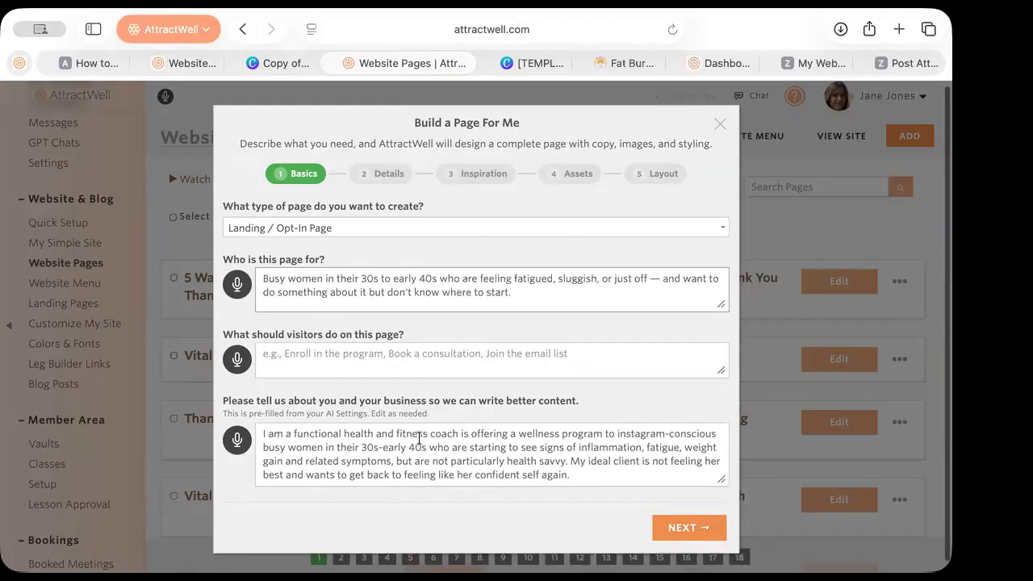
Set the visitor action to 'Enroll in the challenge' and continue to the Details step
left_click(366, 354)
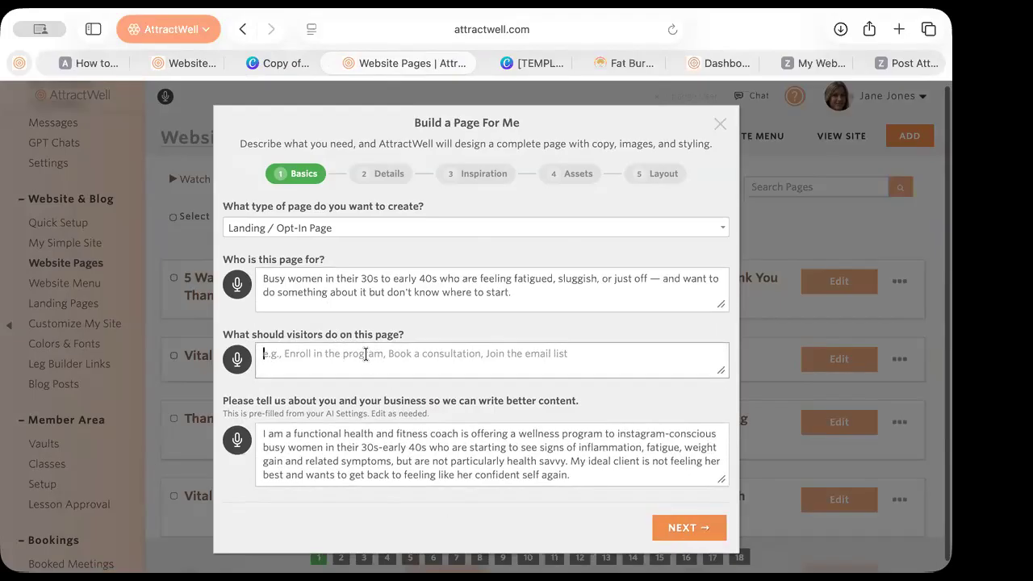
left_click(696, 527)
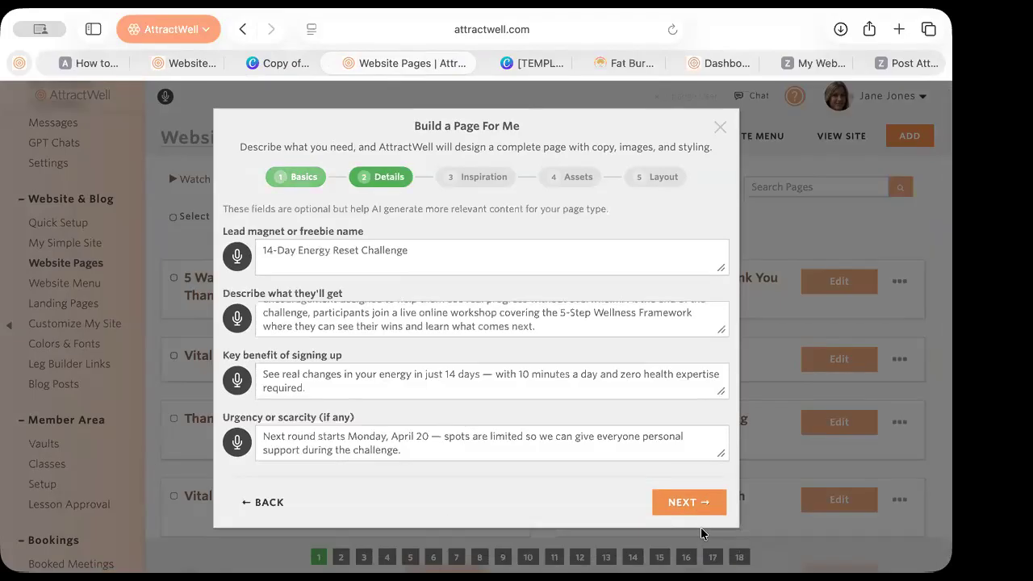
left_click(335, 250)
key("super+a")
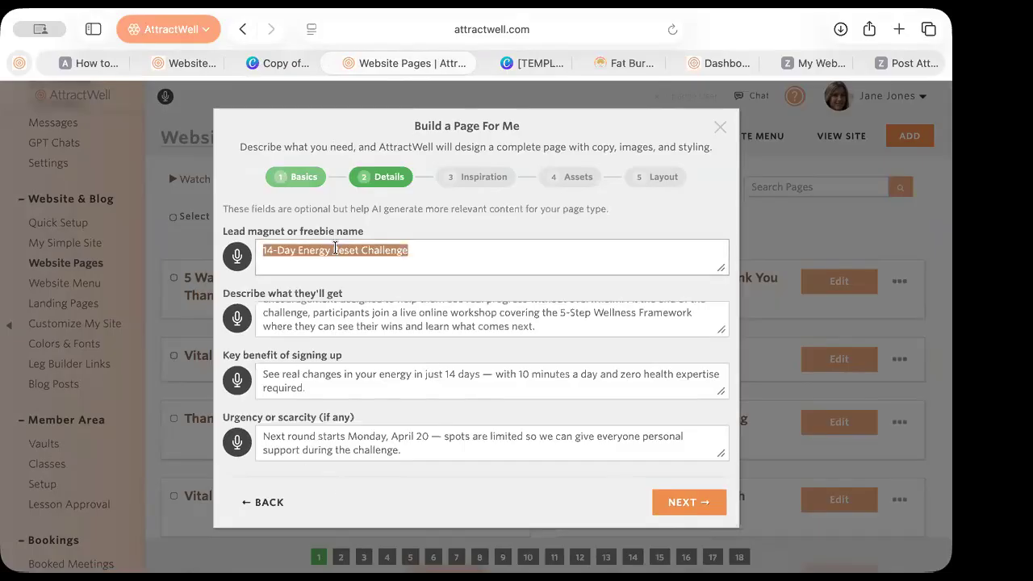
left_click(261, 502)
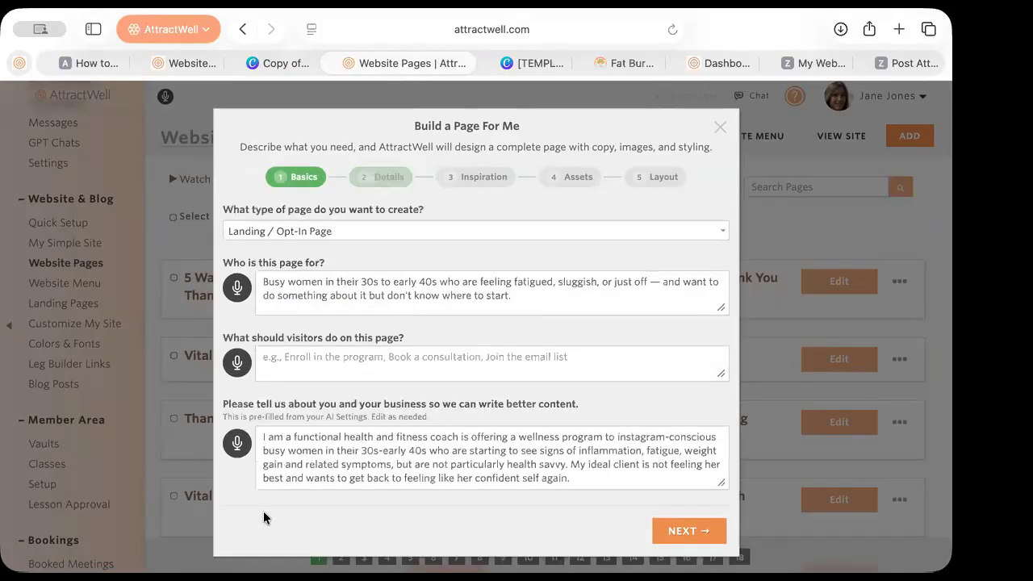
left_click(302, 367)
type("En")
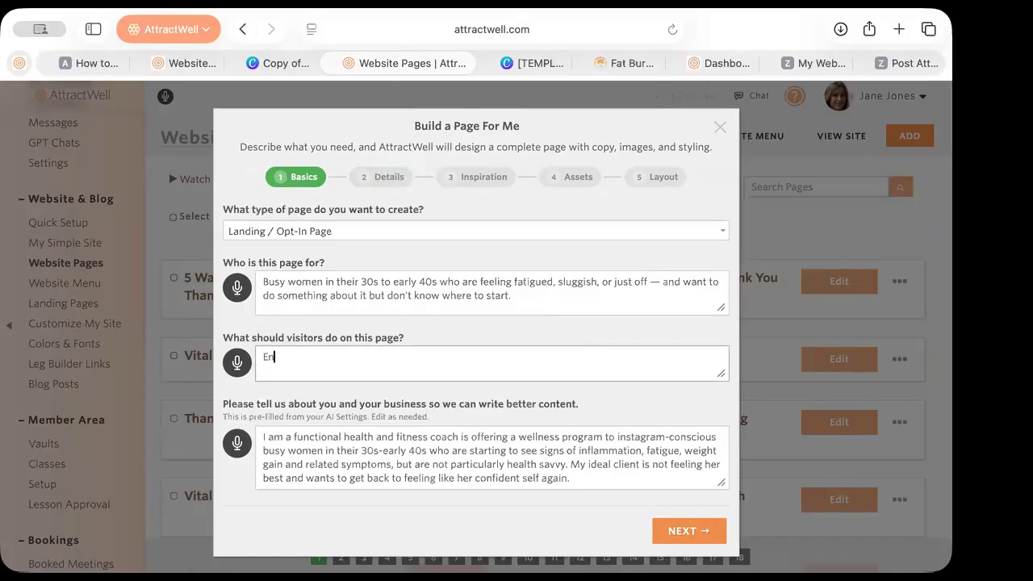
type("roll in the challenge")
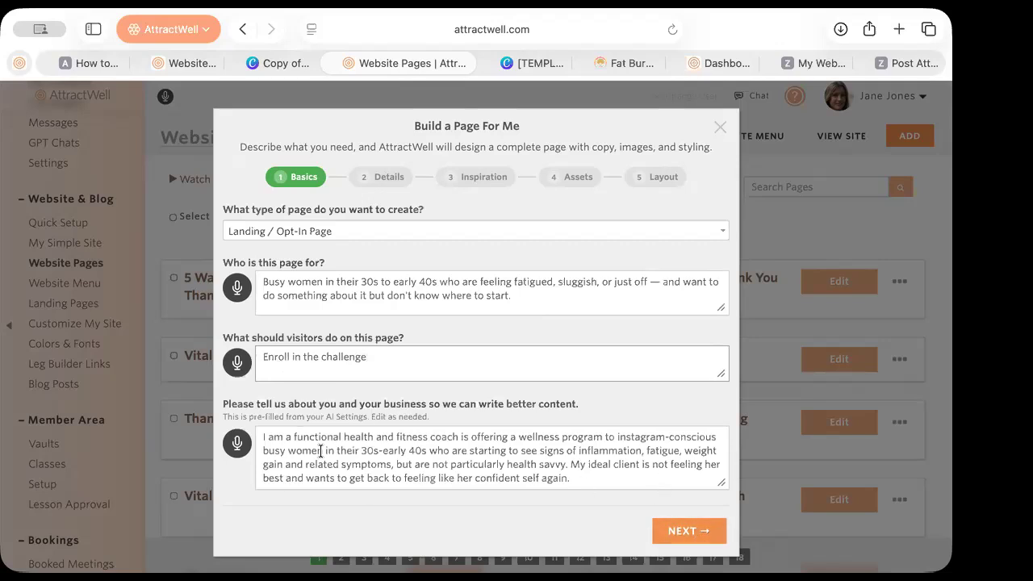
left_click(699, 531)
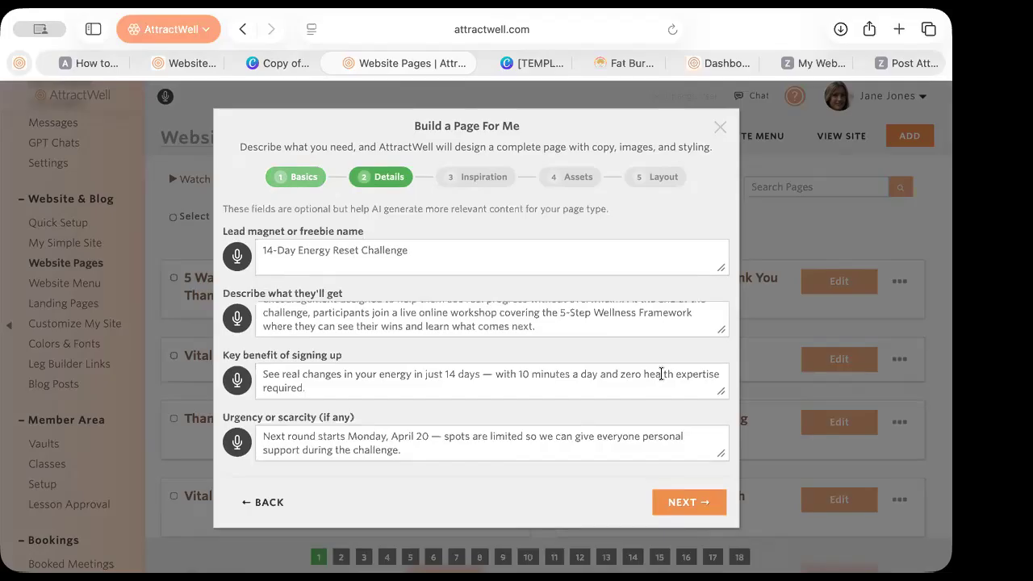
Expand the what-they'll-get and urgency boxes to check the challenge details, then go to Inspiration
left_click_drag(722, 330, 748, 370)
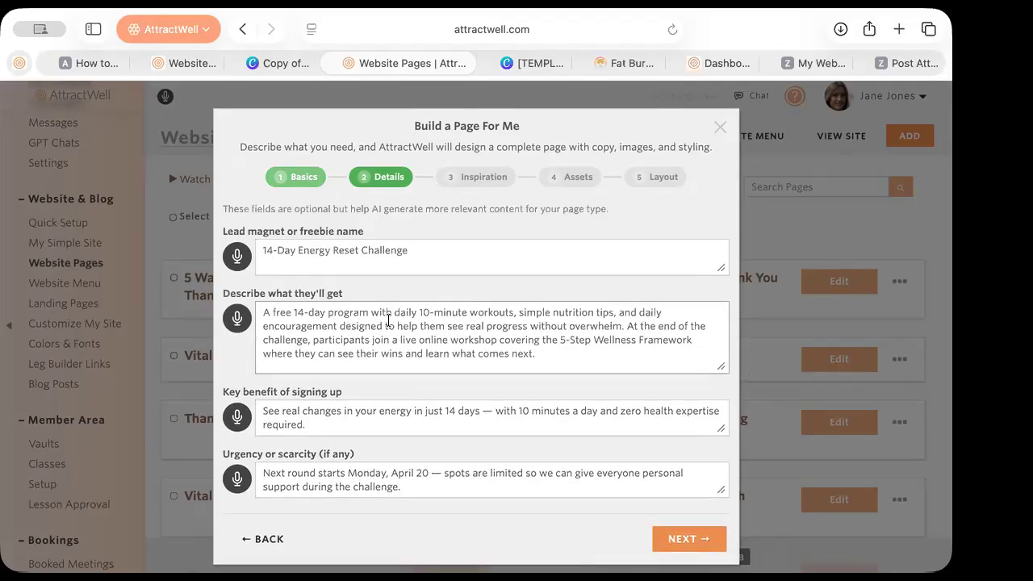
scroll(434, 388, "down", 1)
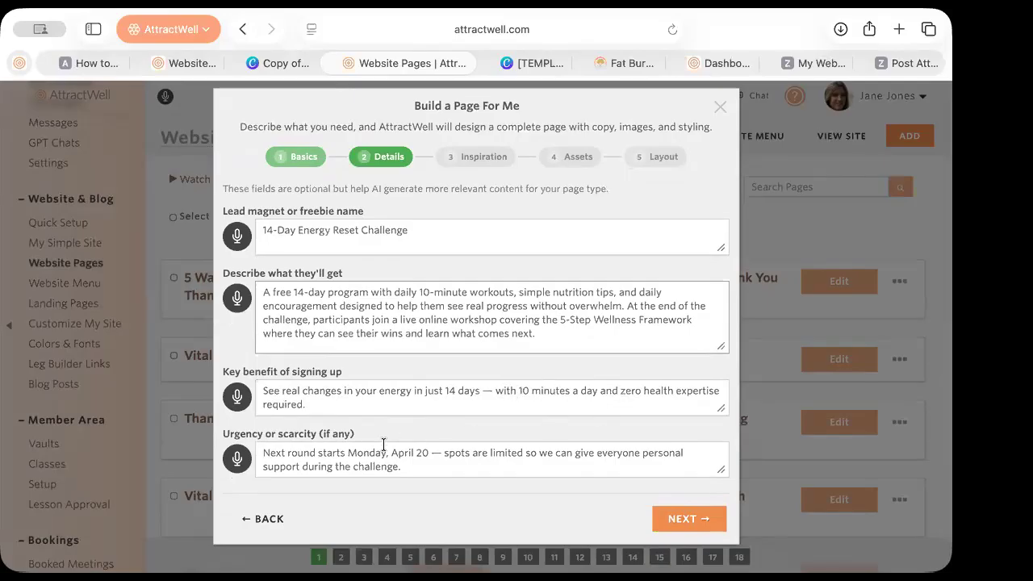
mouse_move(722, 470)
left_mouse_down()
mouse_move(733, 489)
mouse_move(729, 482)
left_mouse_up()
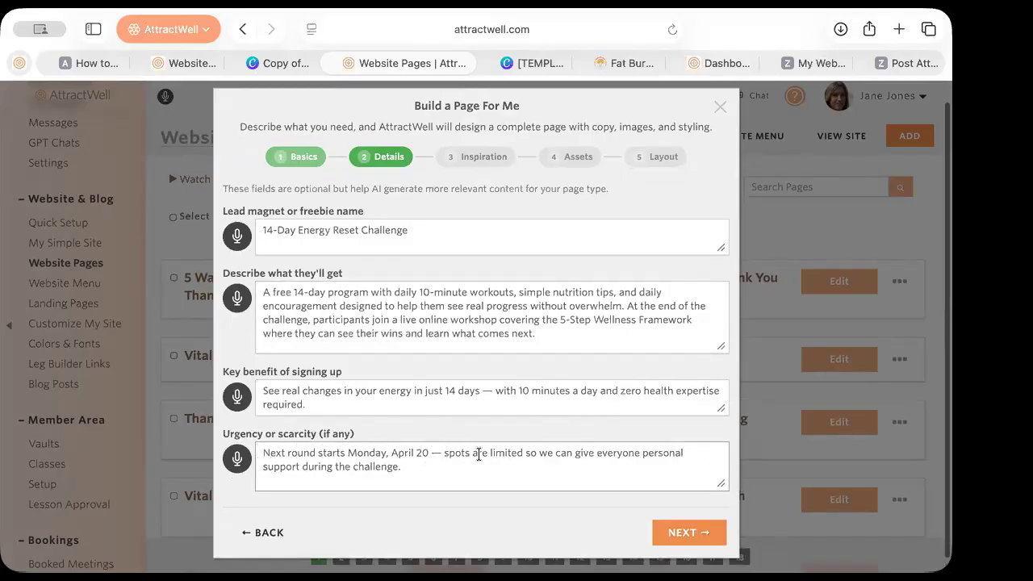
left_click(673, 540)
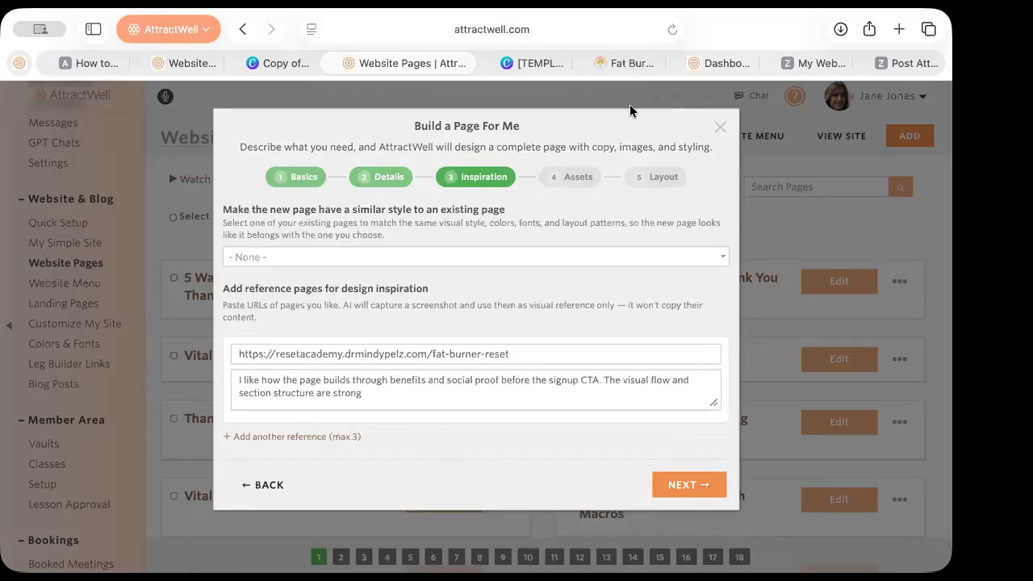
left_click(630, 63)
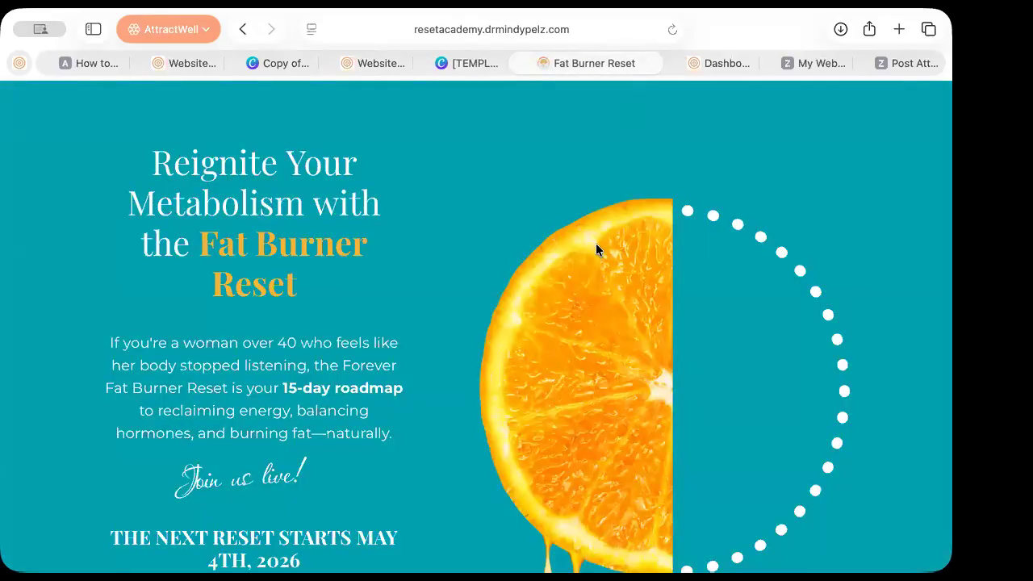
scroll(572, 297, "down", 4)
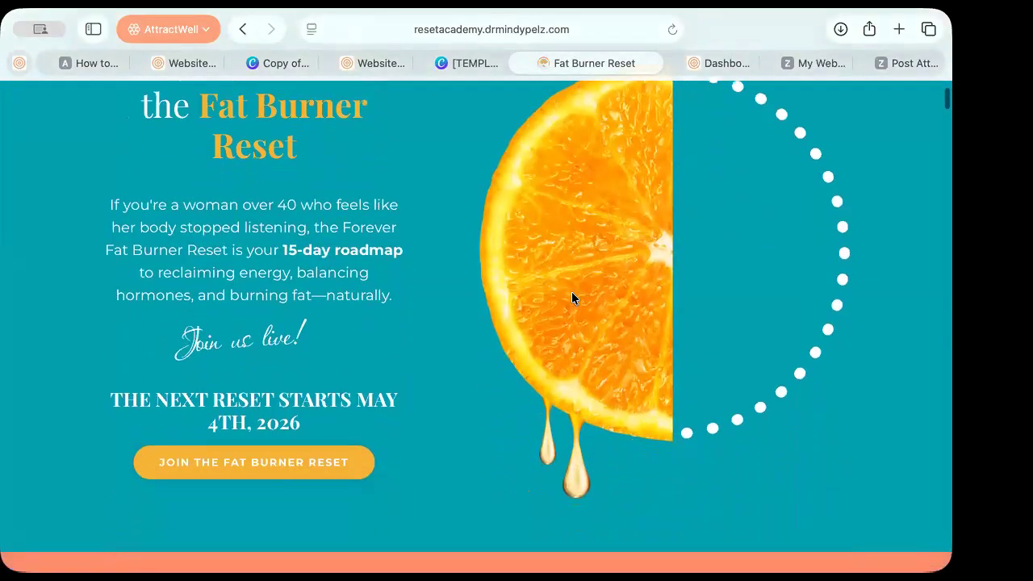
scroll(572, 298, "down", 15)
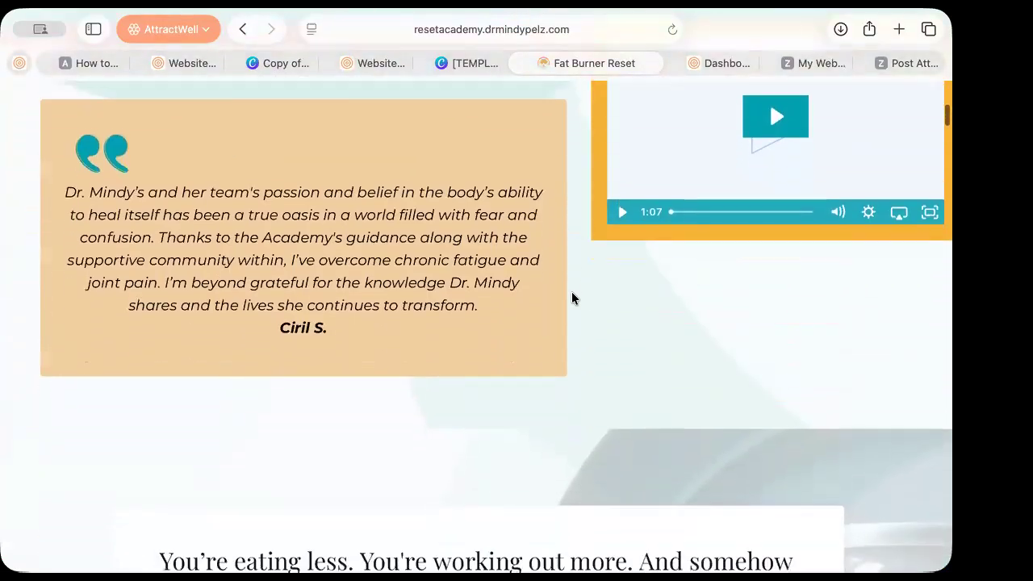
scroll(571, 298, "down", 20)
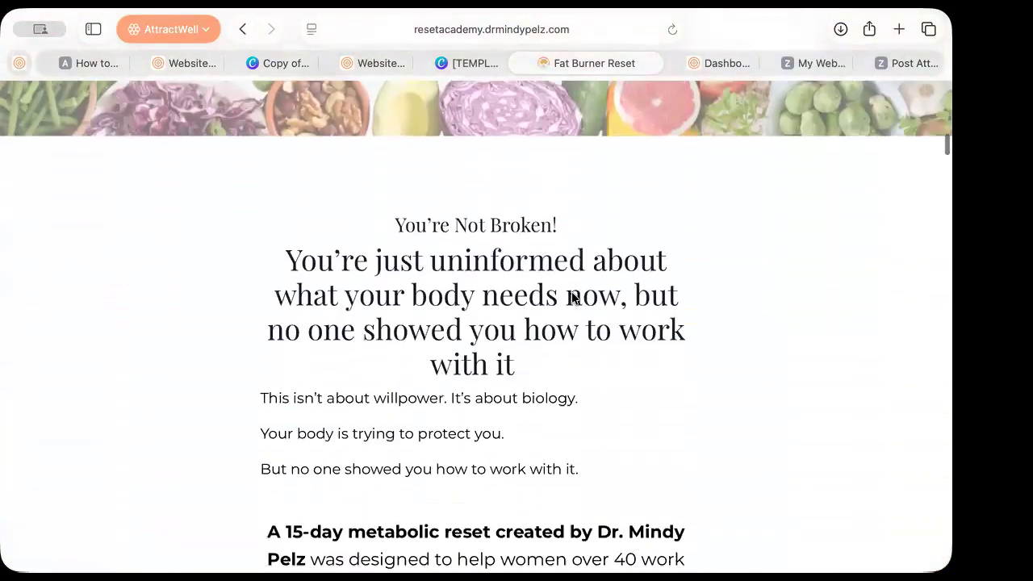
scroll(571, 298, "down", 20)
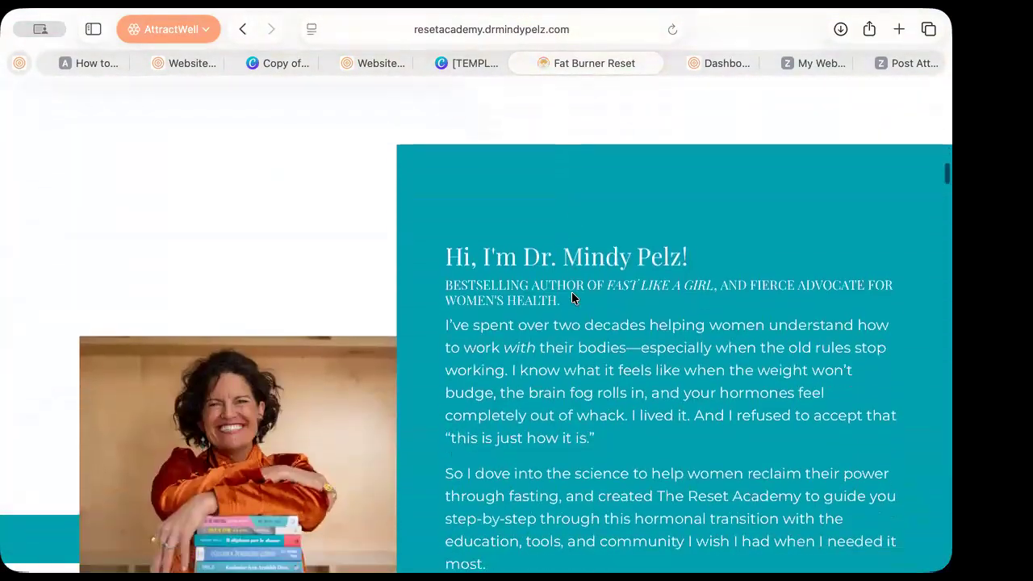
scroll(572, 298, "down", 20)
scroll(572, 298, "down", 20)
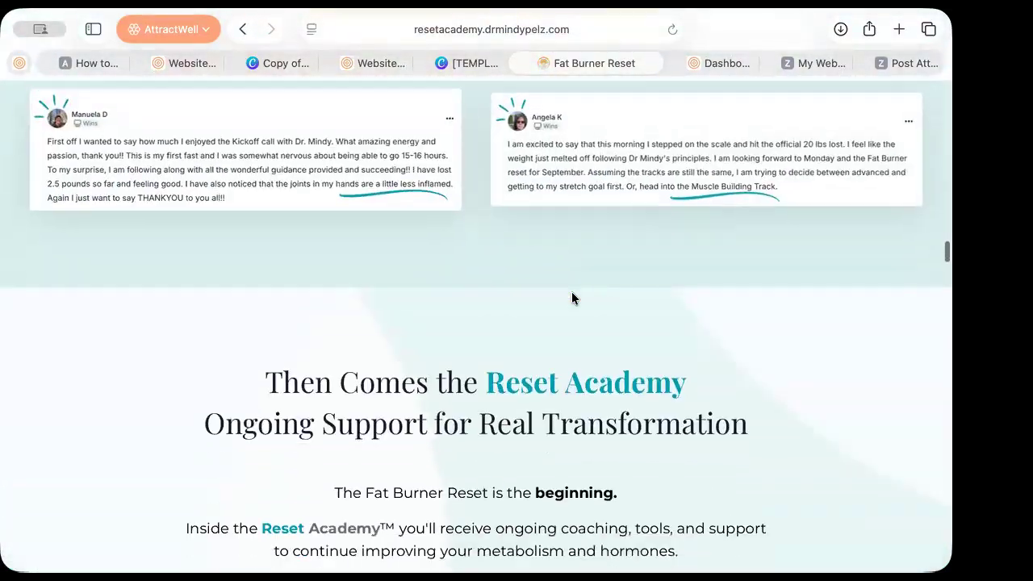
scroll(572, 299, "down", 20)
scroll(571, 299, "down", 15)
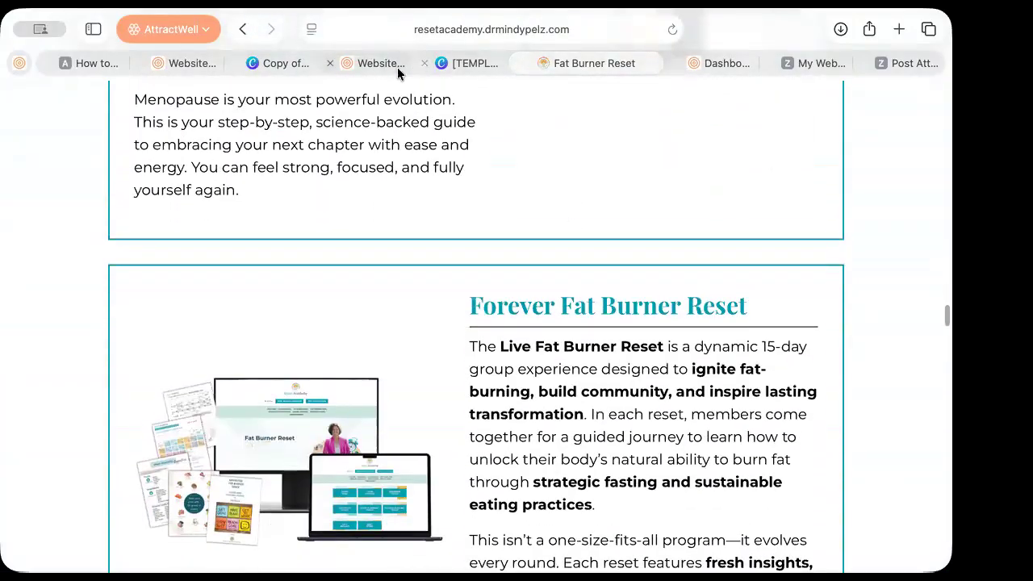
left_click(376, 63)
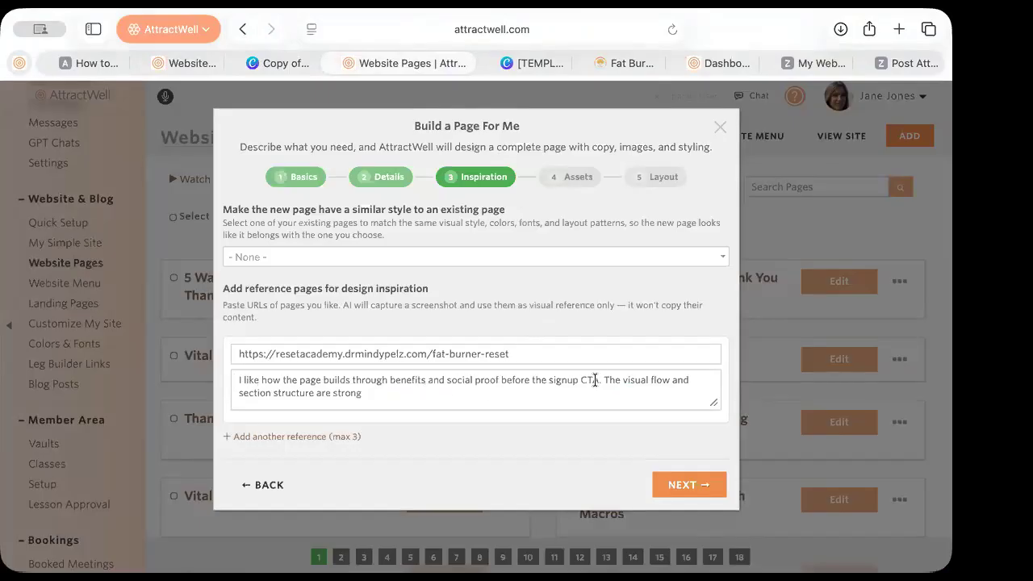
Append ', and I like the bold contrasts between sections' to the reference note
left_click(467, 394)
type(", ")
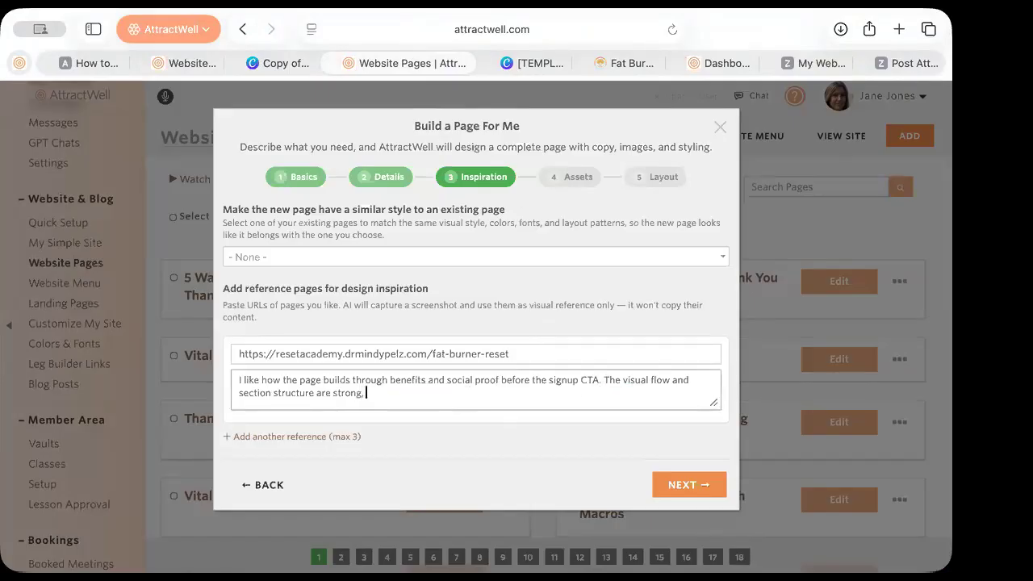
type("and I like the bold contrasts between sections.")
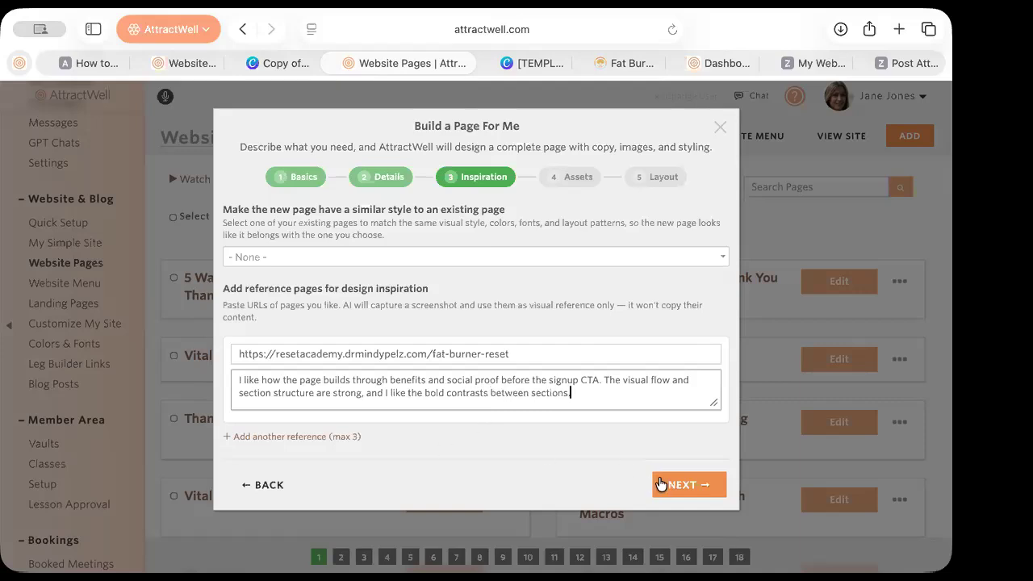
left_click(662, 484)
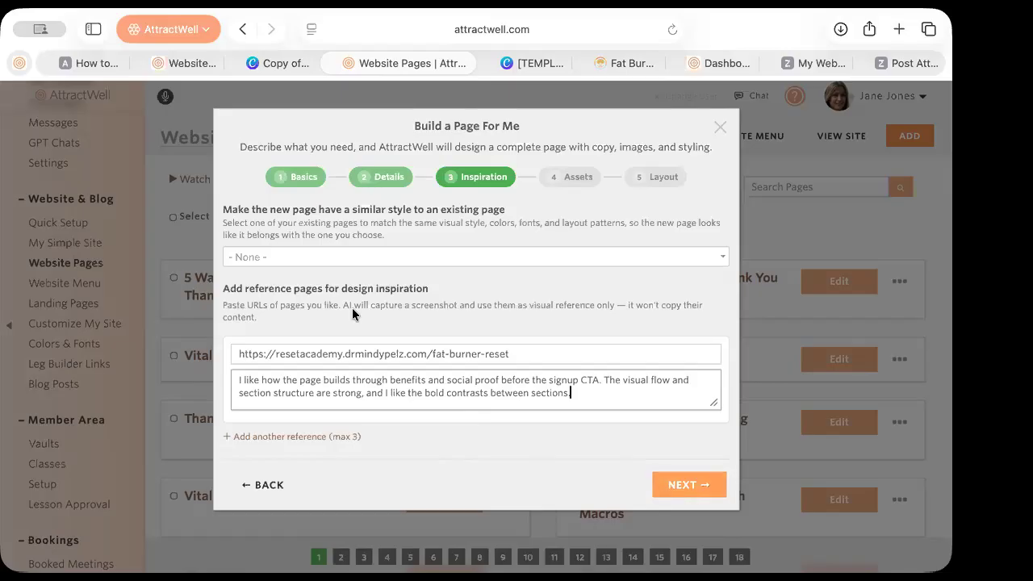
Leave the existing-page style match at '- None -'
left_click(277, 257)
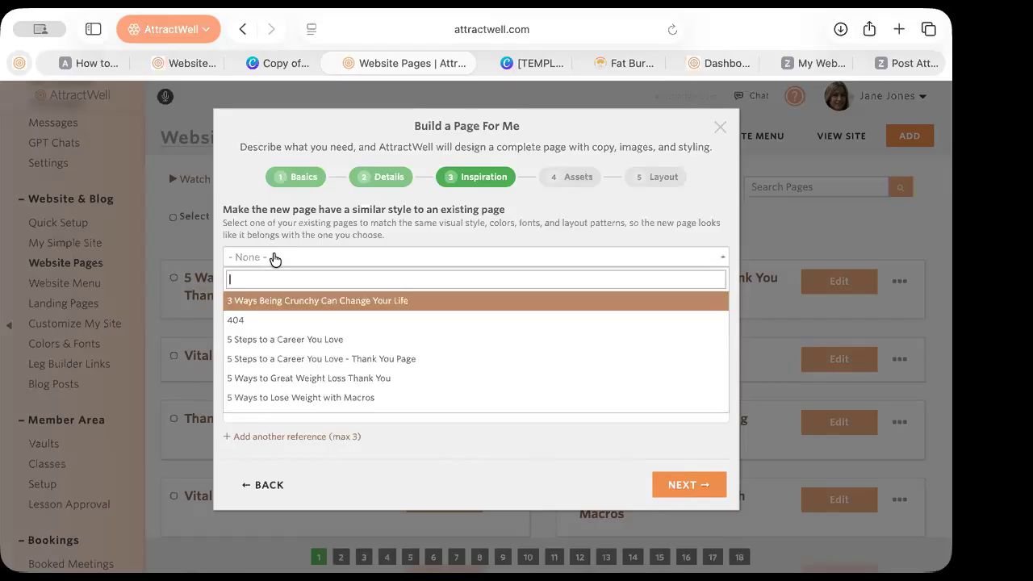
scroll(297, 355, "down", 5)
scroll(292, 361, "down", 10)
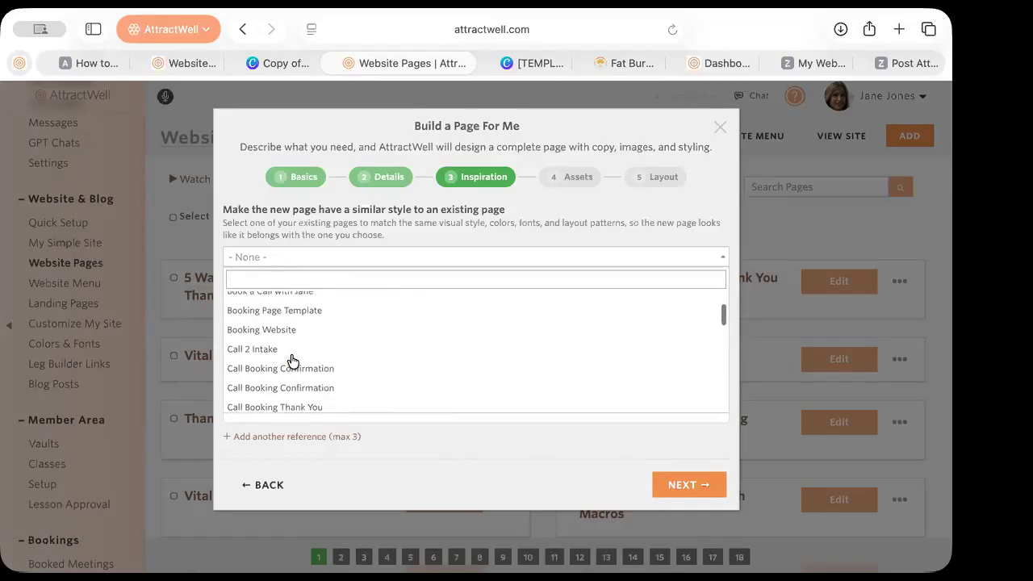
left_click(378, 225)
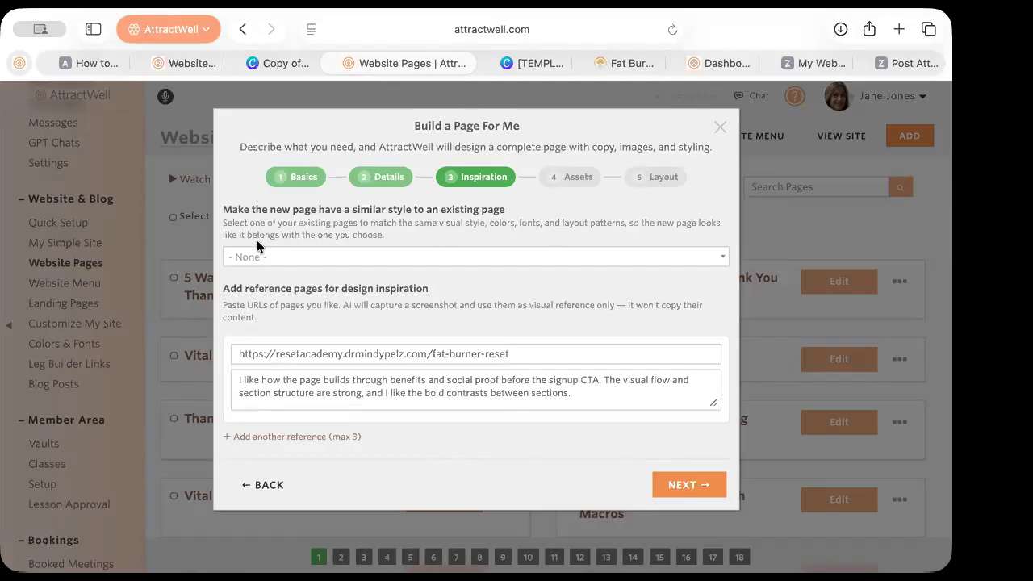
Advance to the Assets step to check the PDF, two images and instructions, then view the Canva template
left_click(680, 494)
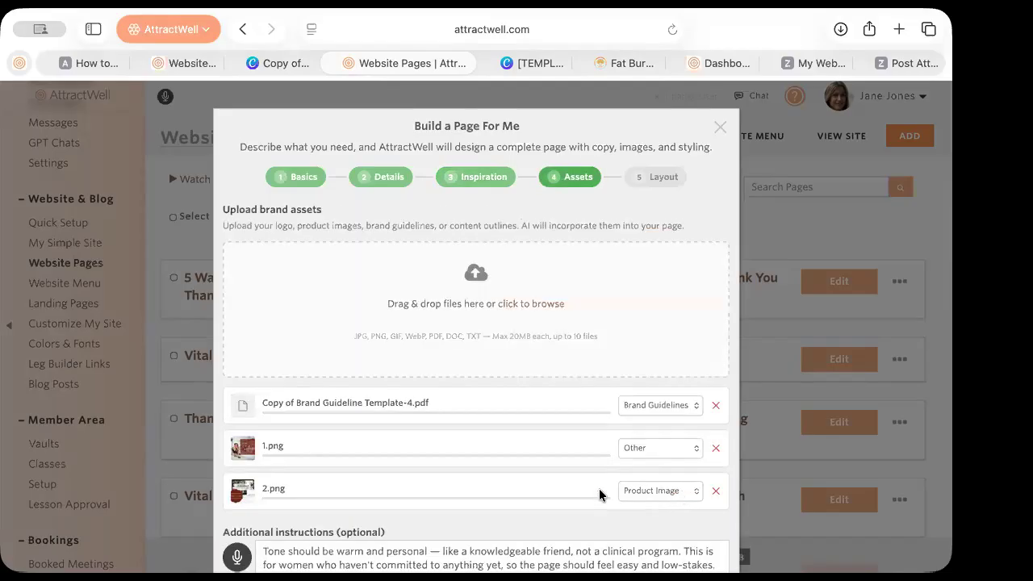
scroll(507, 489, "down", 3)
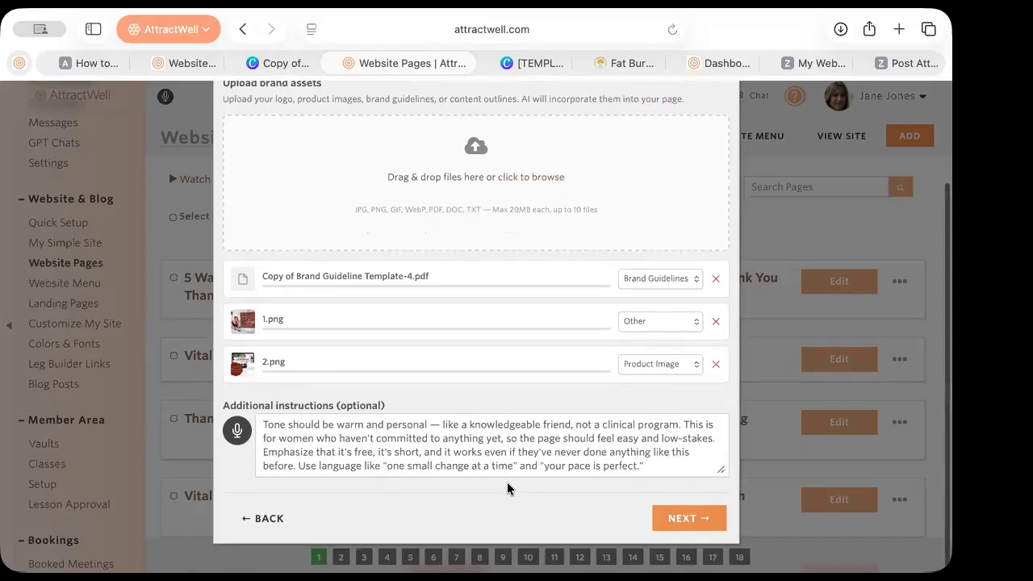
left_click(522, 65)
scroll(515, 339, "down", 3)
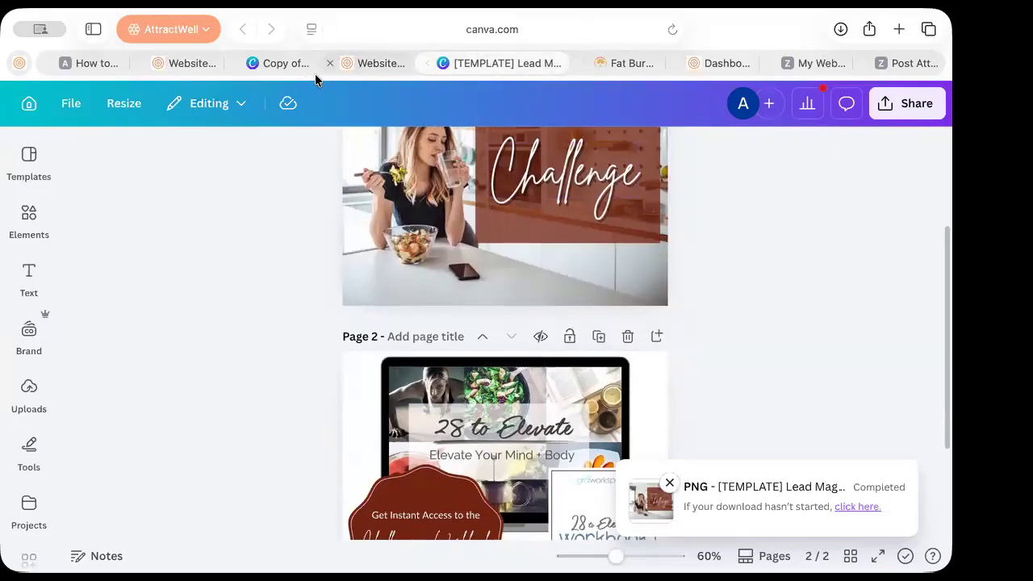
Scroll through the Copy of Brand Guidelines design in Canva
left_click(284, 64)
scroll(430, 293, "down", 5)
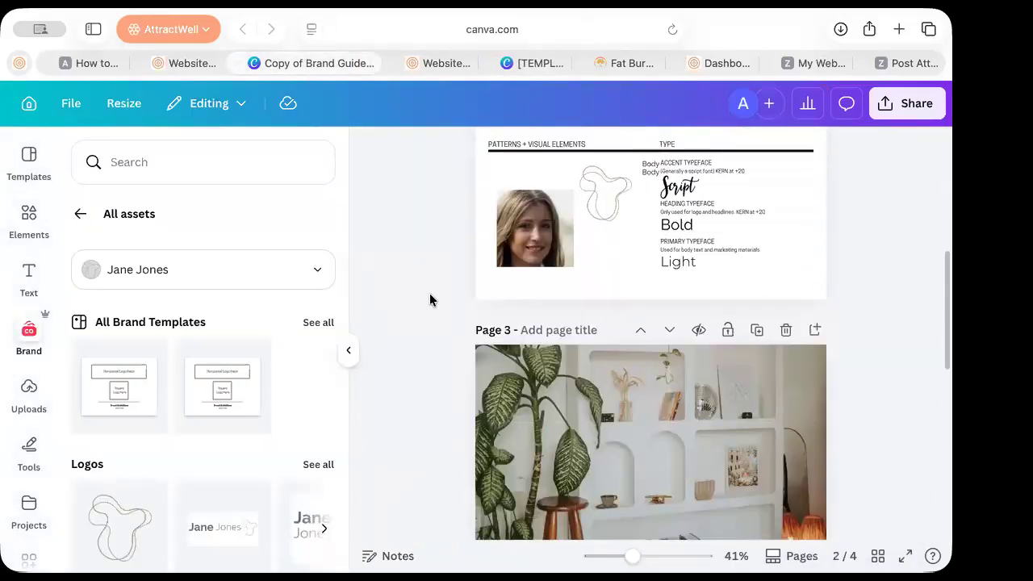
scroll(429, 299, "down", 5)
scroll(430, 297, "up", 12)
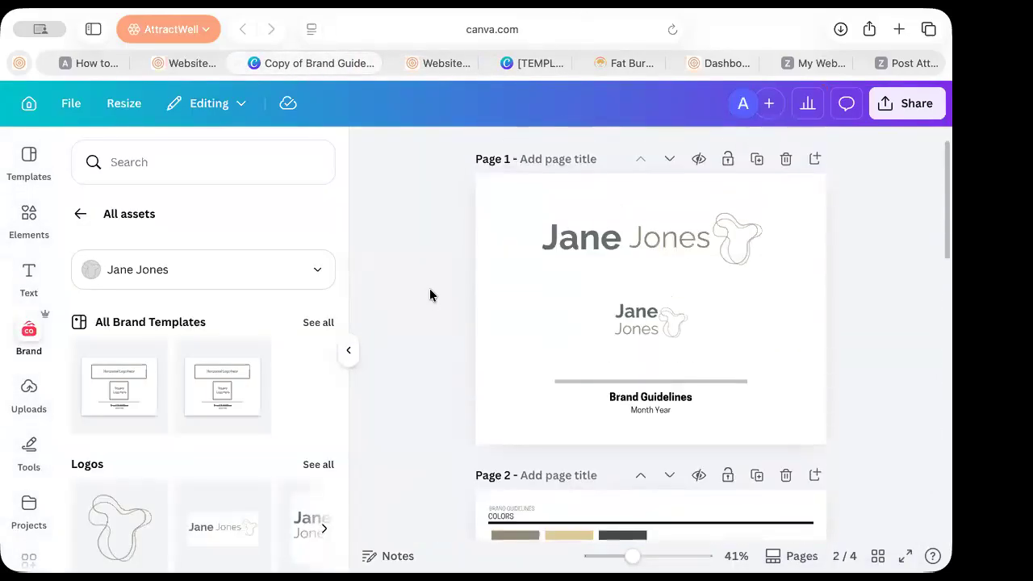
left_click(447, 69)
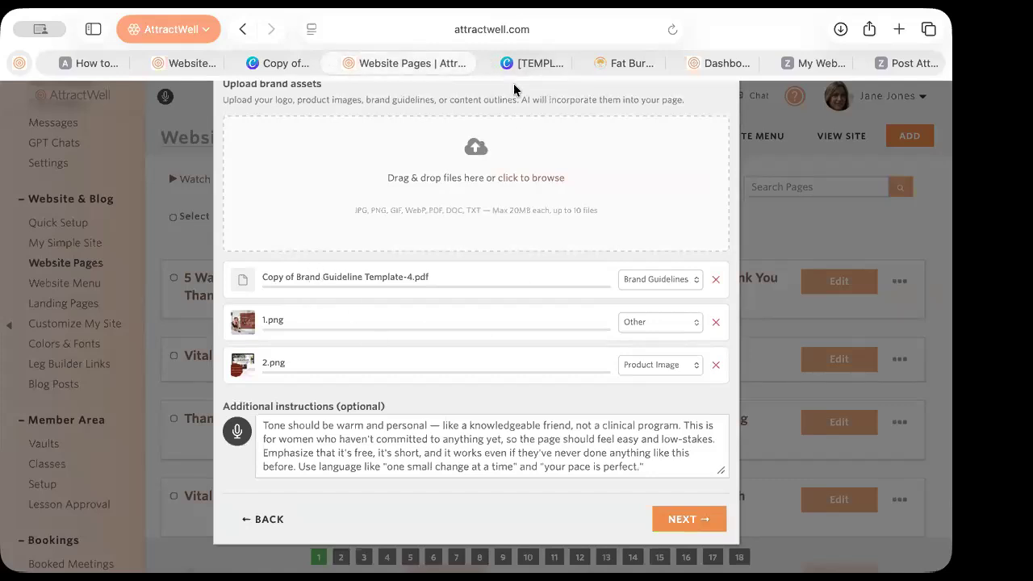
Look over the Challenge template pages again, then return to AttractWell's brand assets step
left_click(526, 62)
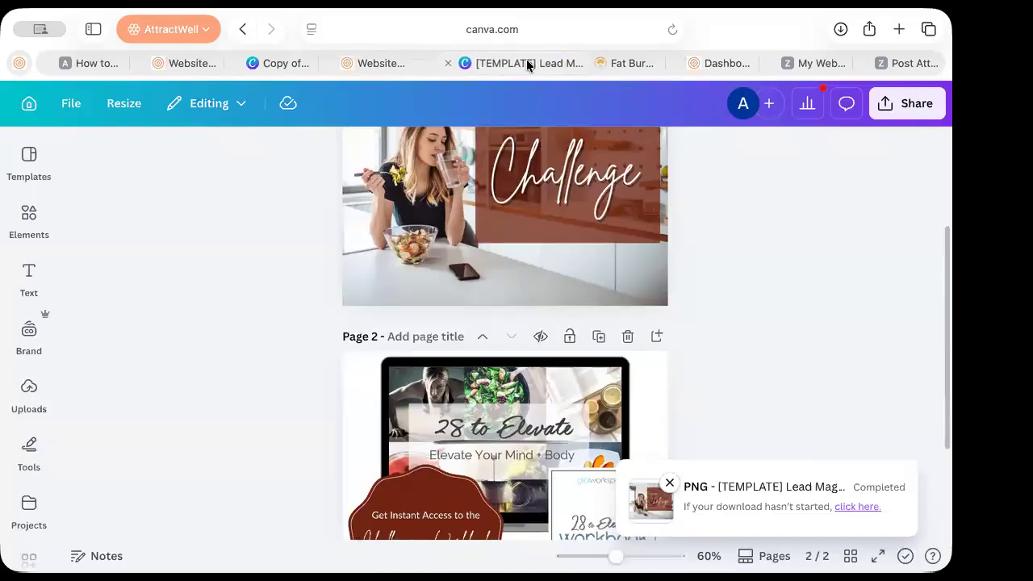
scroll(667, 293, "up", 3)
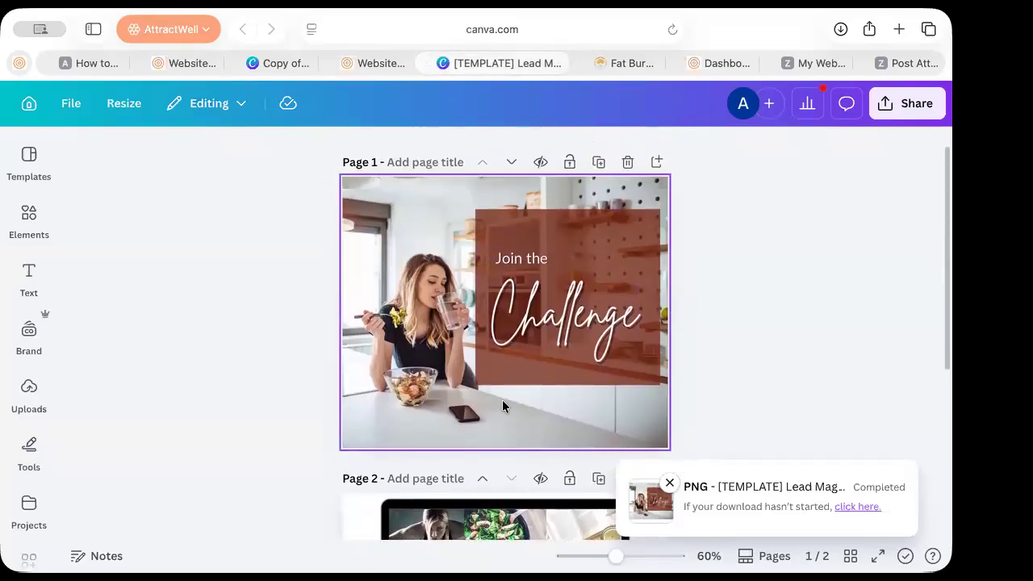
scroll(502, 406, "down", 3)
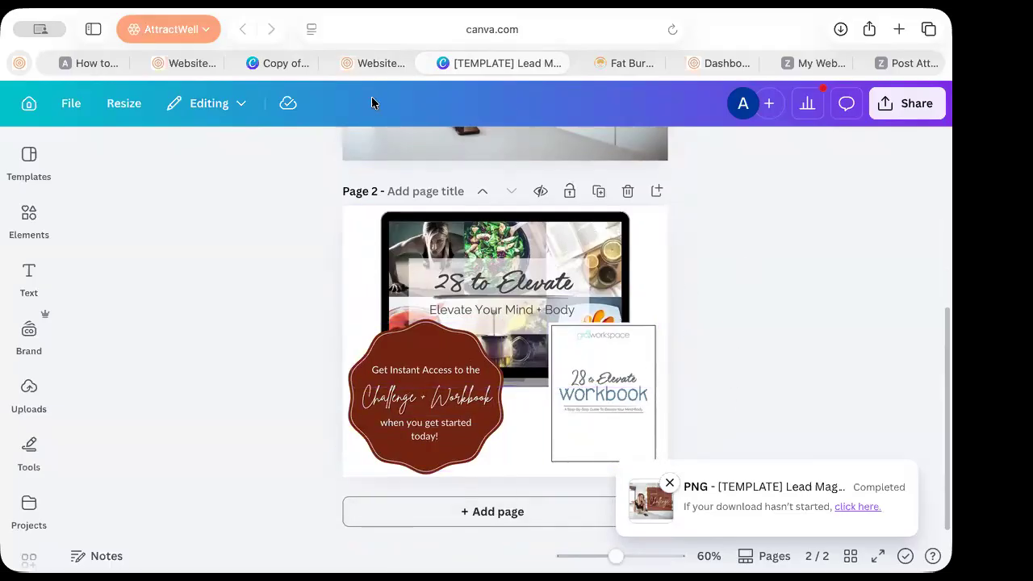
left_click(360, 64)
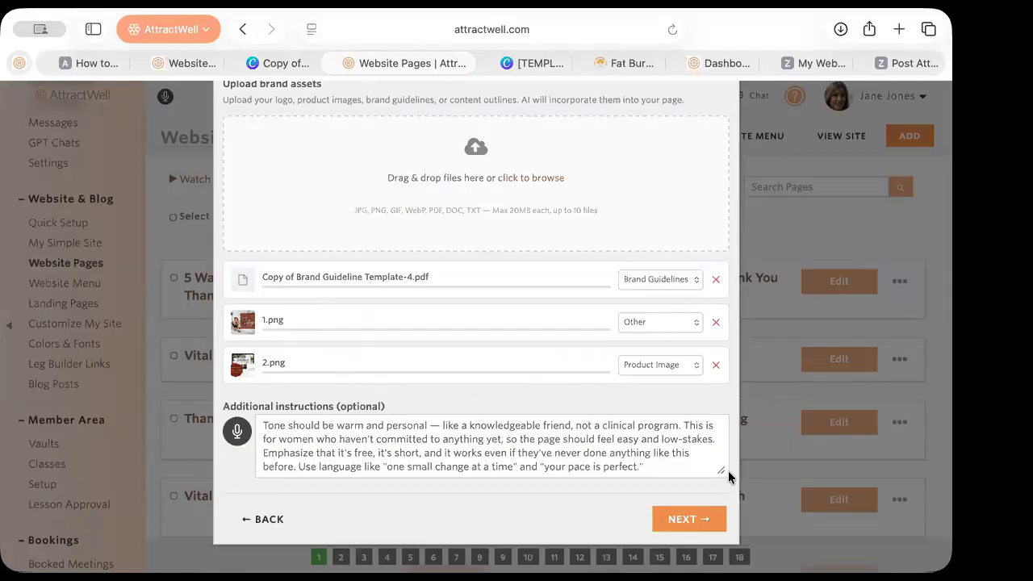
Enlarge the Additional instructions box to read it fully, then proceed to the Layout step
left_click_drag(720, 469, 739, 495)
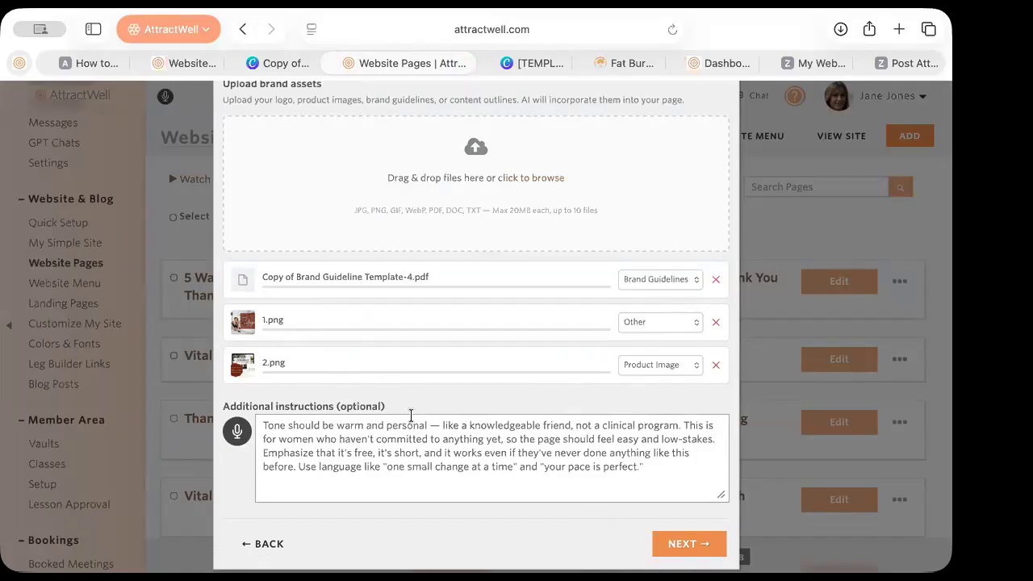
scroll(687, 476, "up", 3)
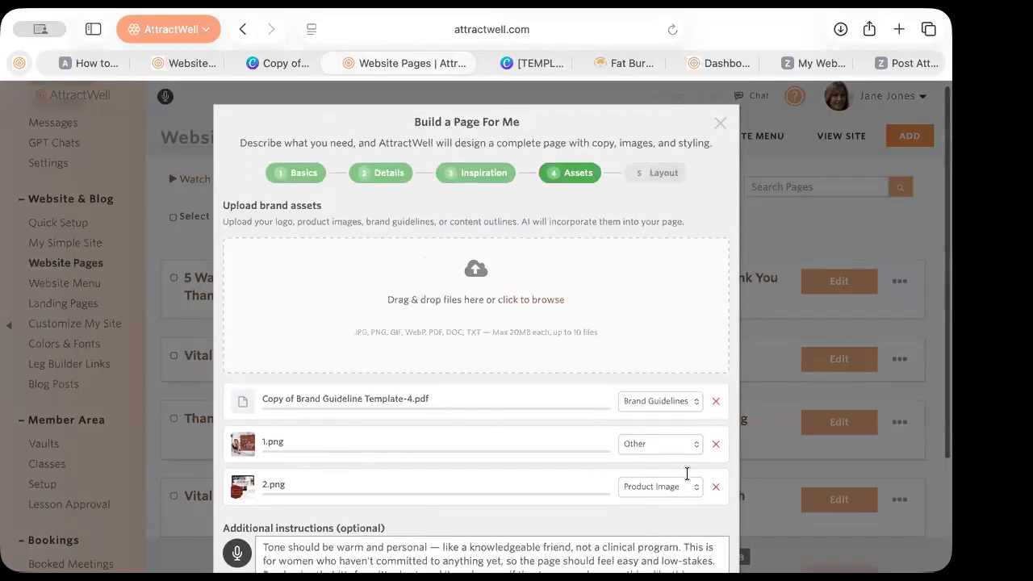
scroll(687, 474, "down", 4)
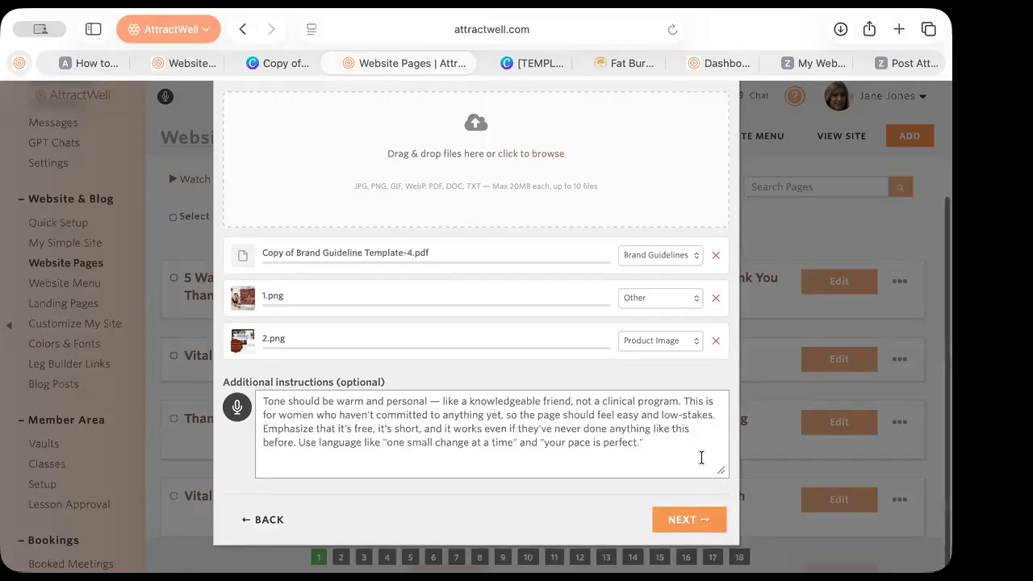
scroll(701, 444, "up", 4)
scroll(685, 242, "down", 5)
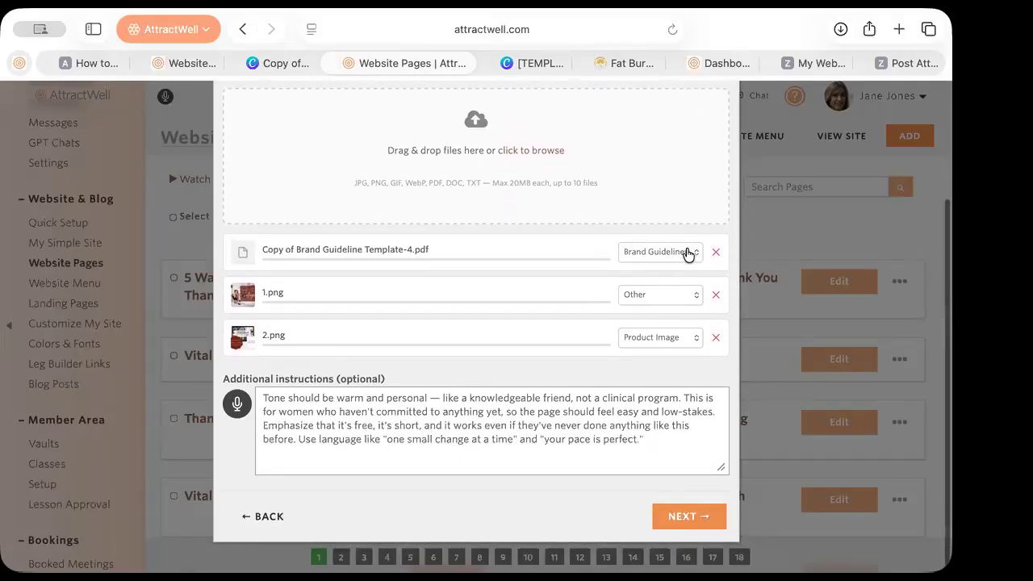
left_click(721, 517)
scroll(617, 244, "up", 4)
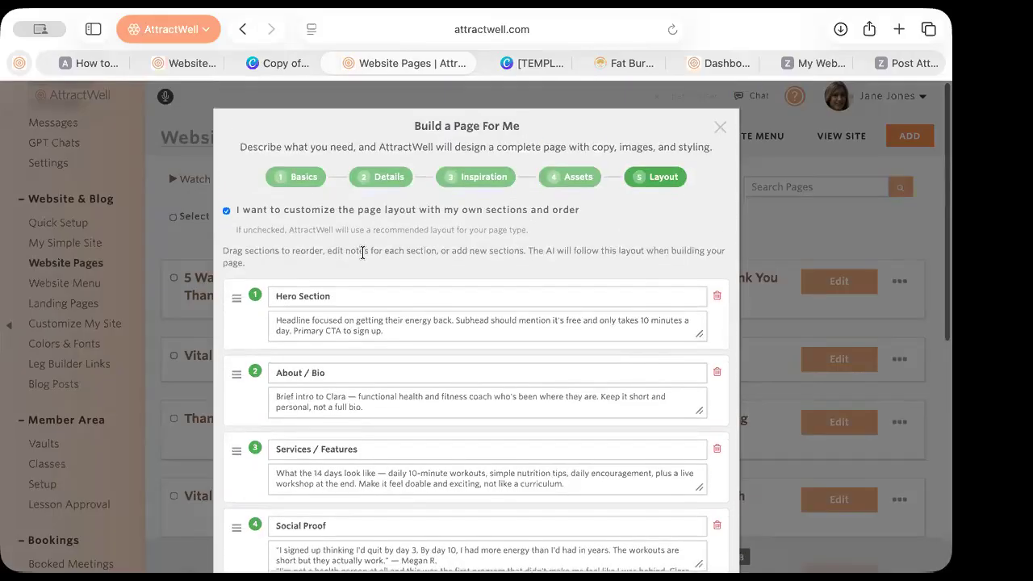
Choose 'Custom section (I'll describe it)' as the type of section to add
scroll(291, 234, "down", 3)
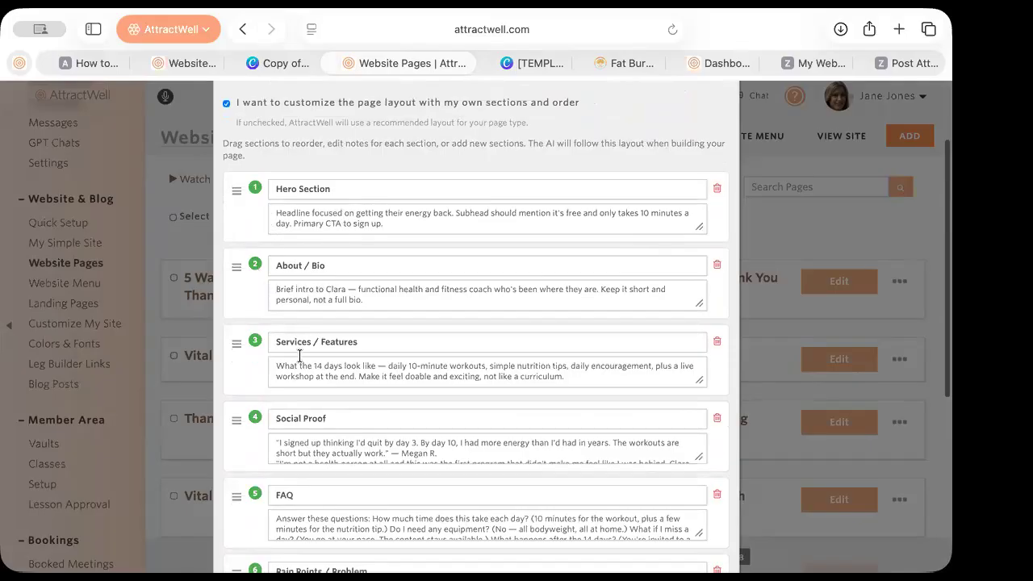
scroll(301, 369, "down", 2)
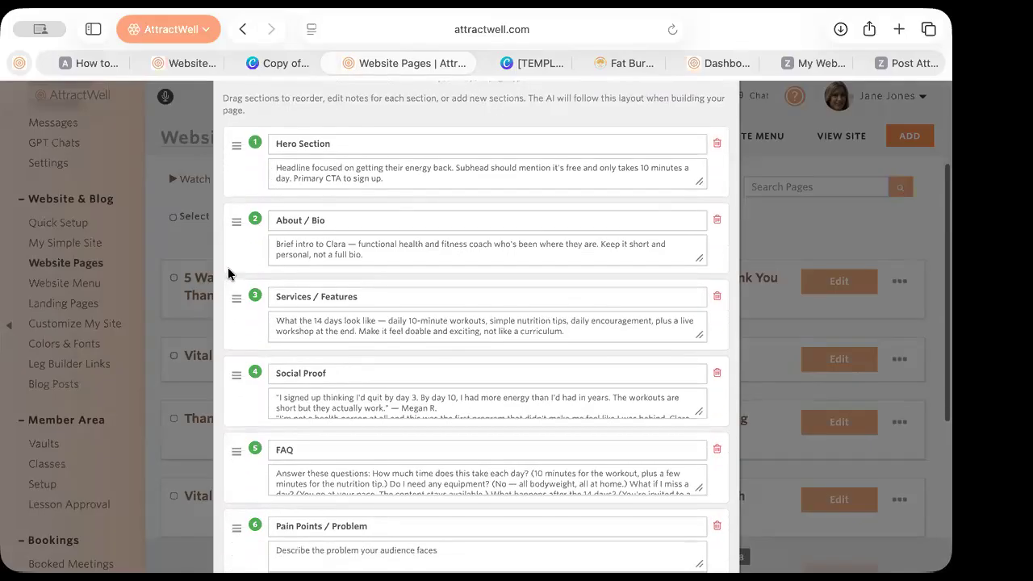
scroll(239, 256, "down", 7)
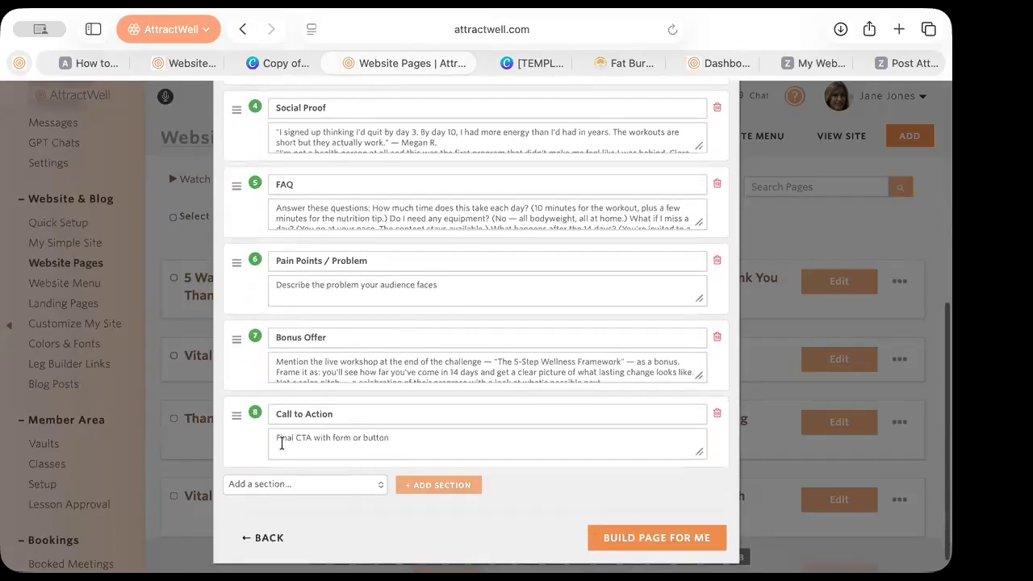
left_click(284, 484)
left_click(295, 559)
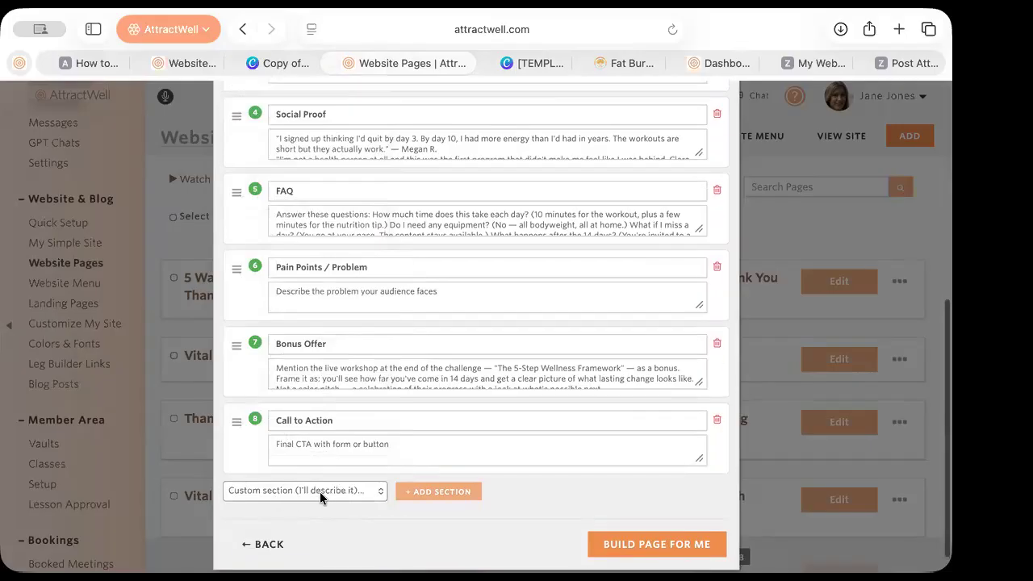
Scroll through the eight layout sections, from Hero Section down to Call to Action
scroll(319, 491, "up", 1)
scroll(320, 494, "up", 1)
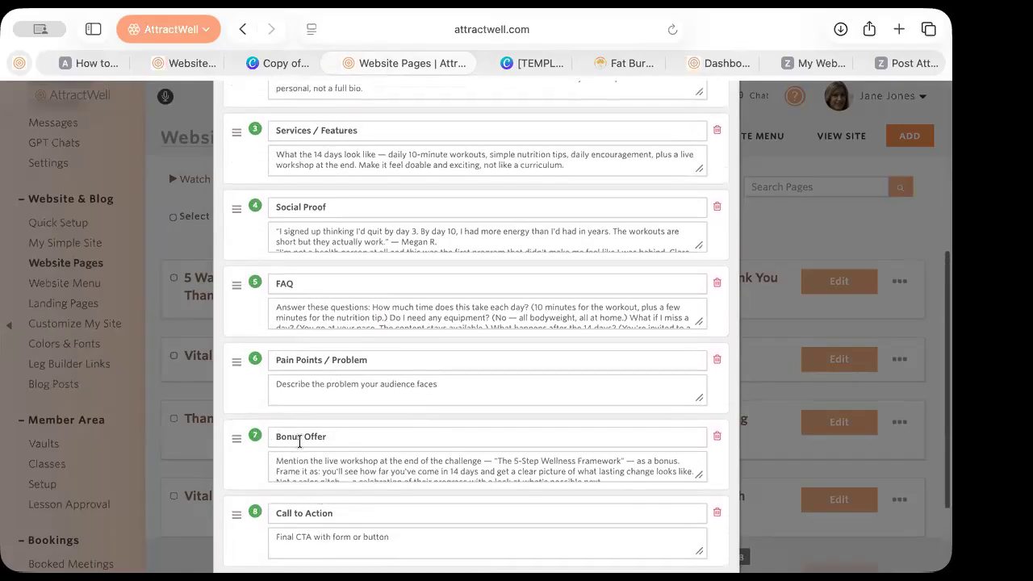
scroll(299, 442, "up", 5)
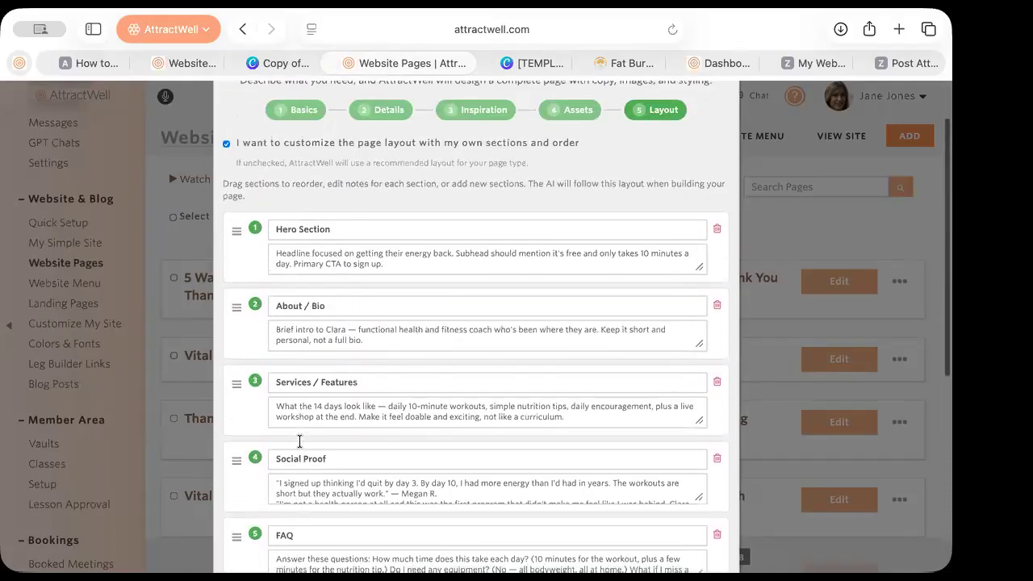
scroll(413, 452, "down", 7)
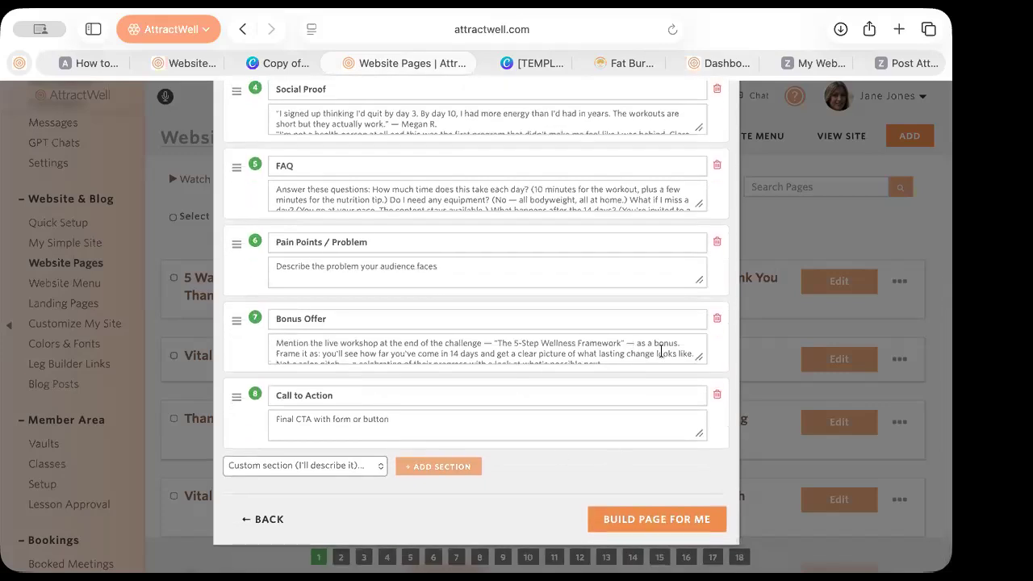
scroll(727, 437, "up", 7)
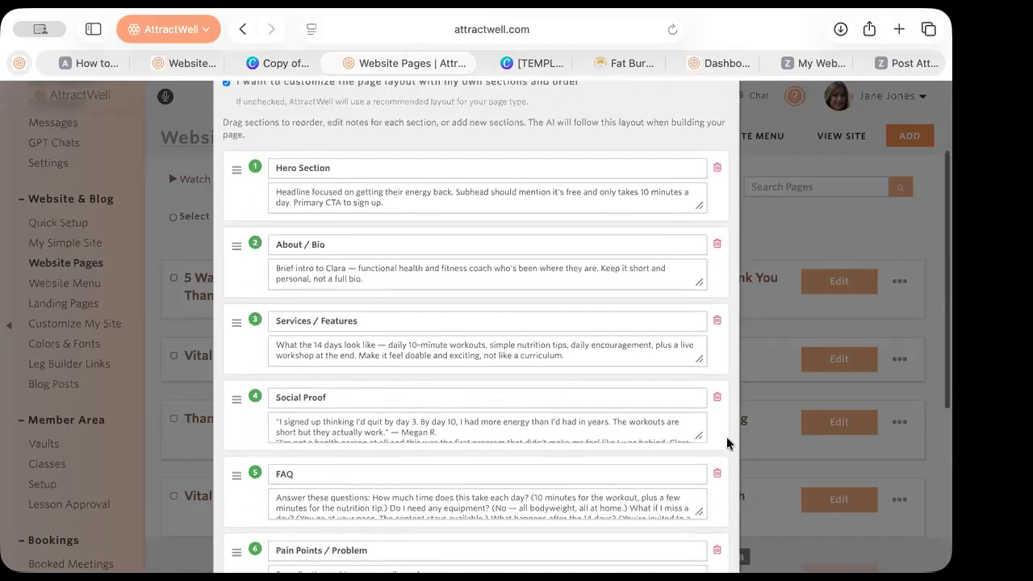
scroll(726, 436, "up", 3)
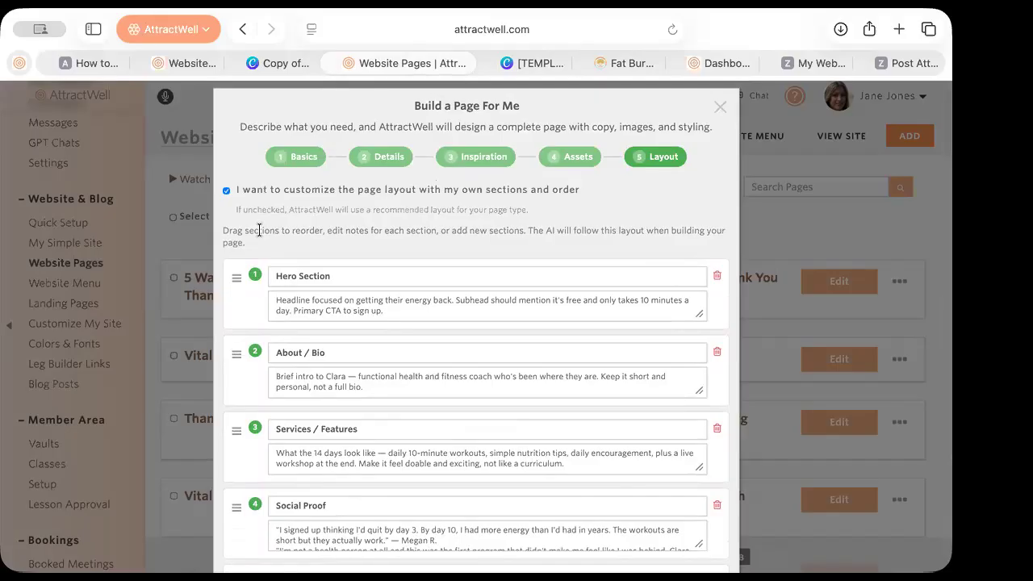
scroll(658, 344, "down", 5)
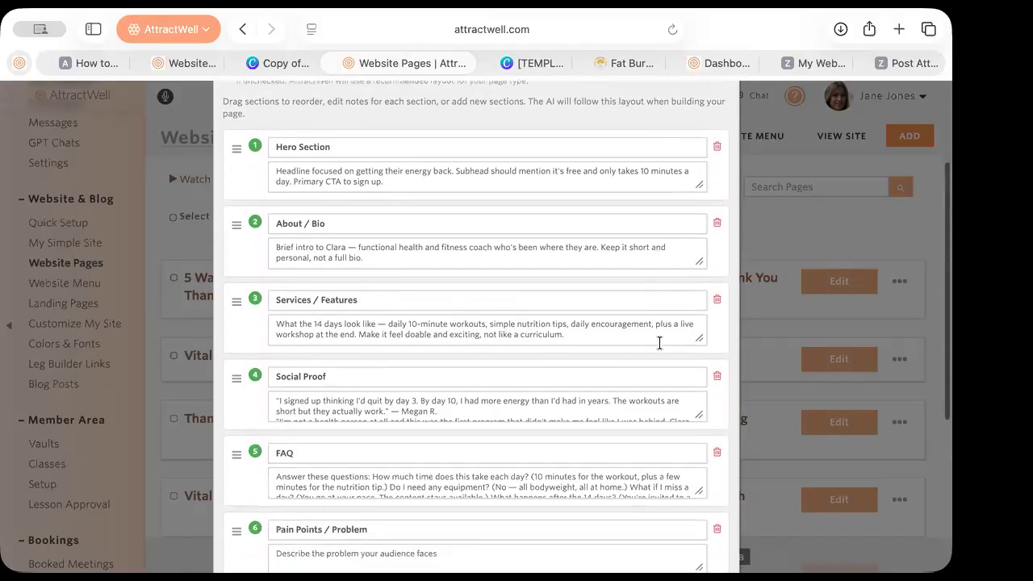
scroll(669, 345, "down", 6)
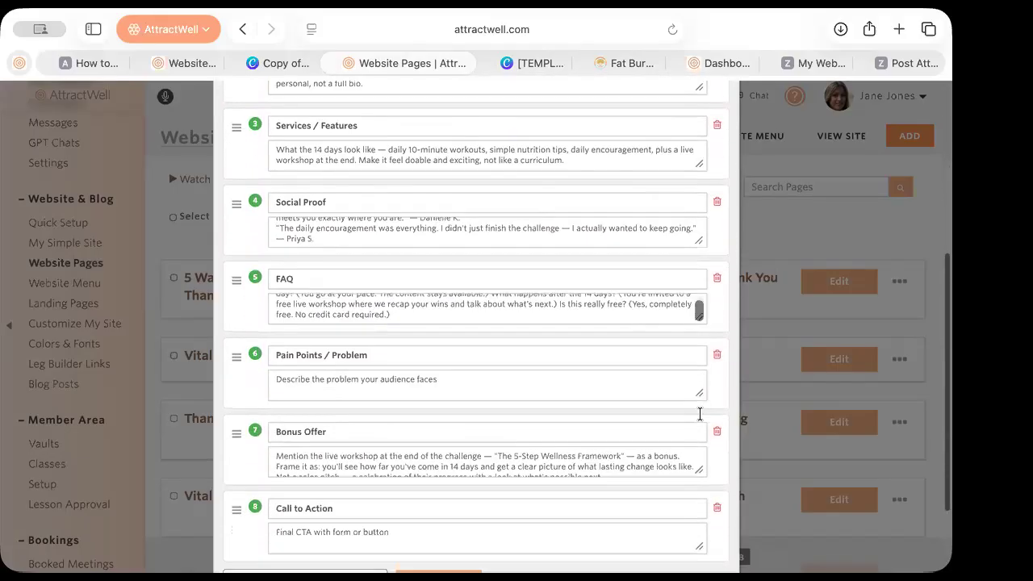
Have the AI build the 14-Day Energy Reset Challenge page and show its Import Preview
left_click(664, 520)
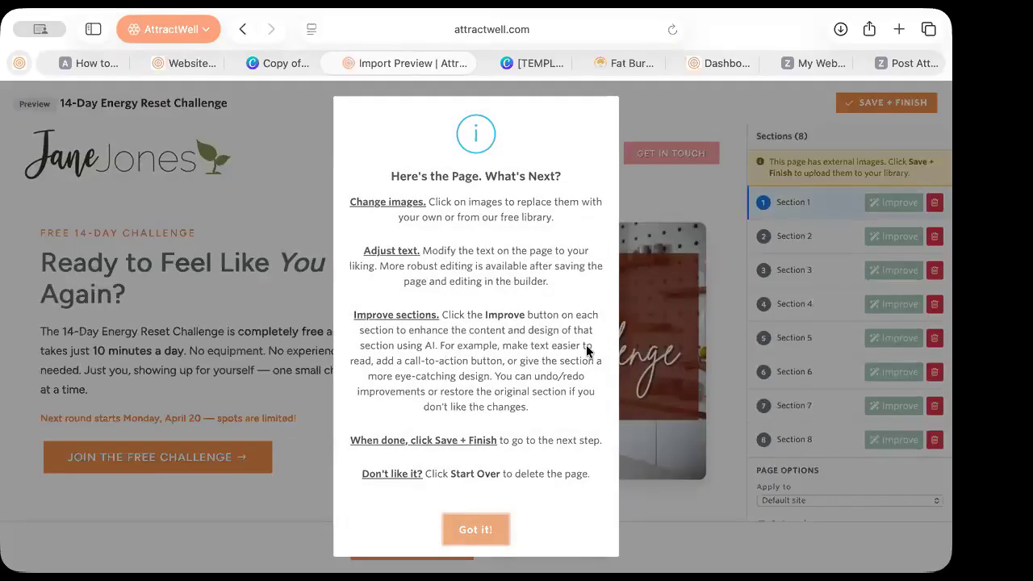
left_click(475, 530)
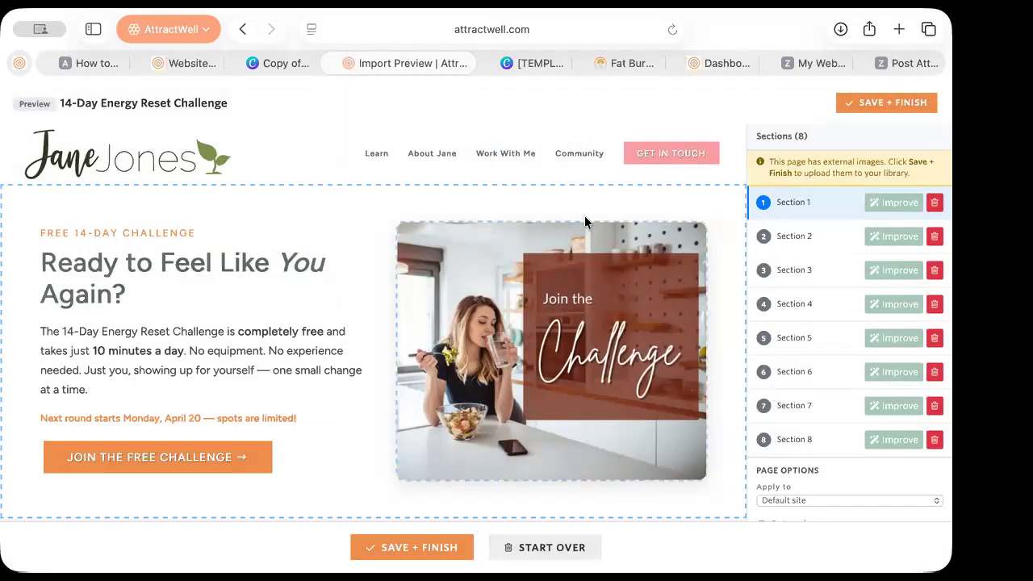
scroll(532, 398, "down", 2)
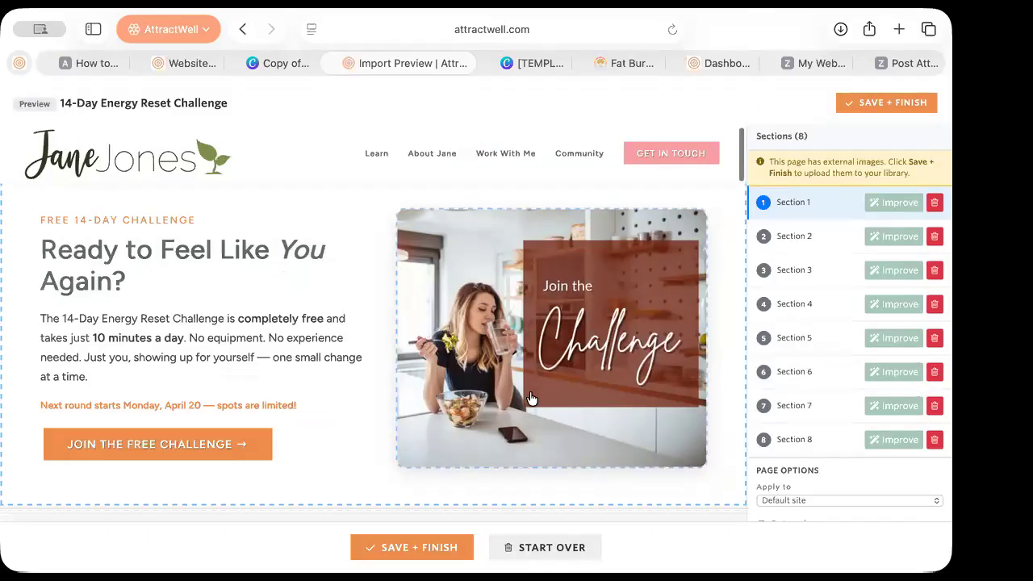
scroll(532, 398, "up", 2)
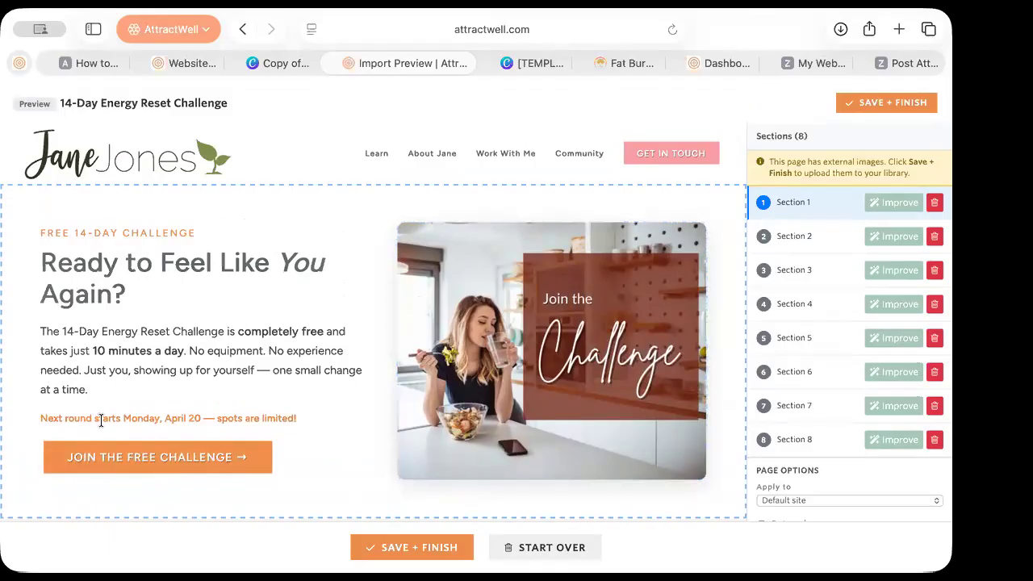
scroll(376, 433, "down", 5)
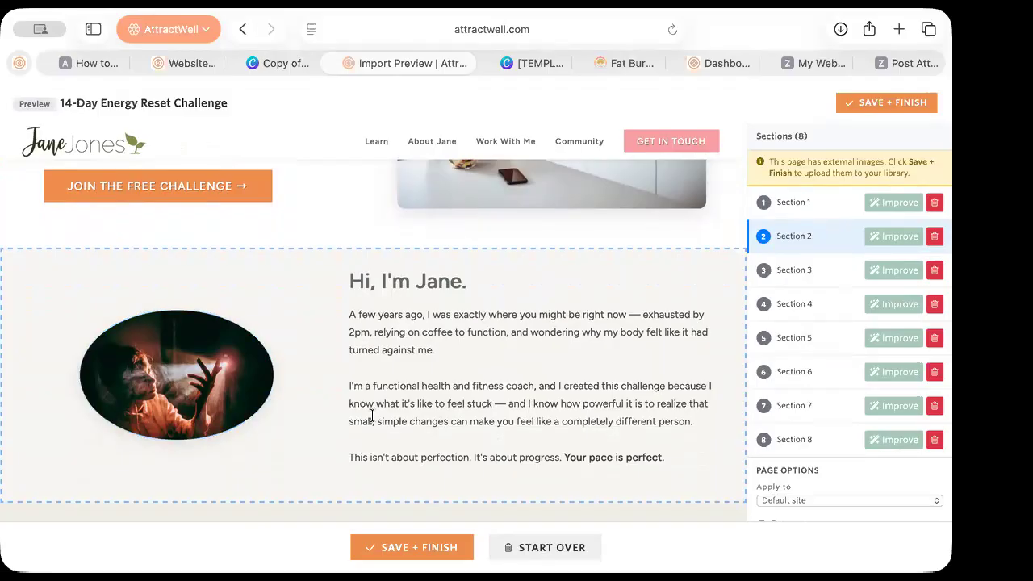
scroll(367, 408, "down", 2)
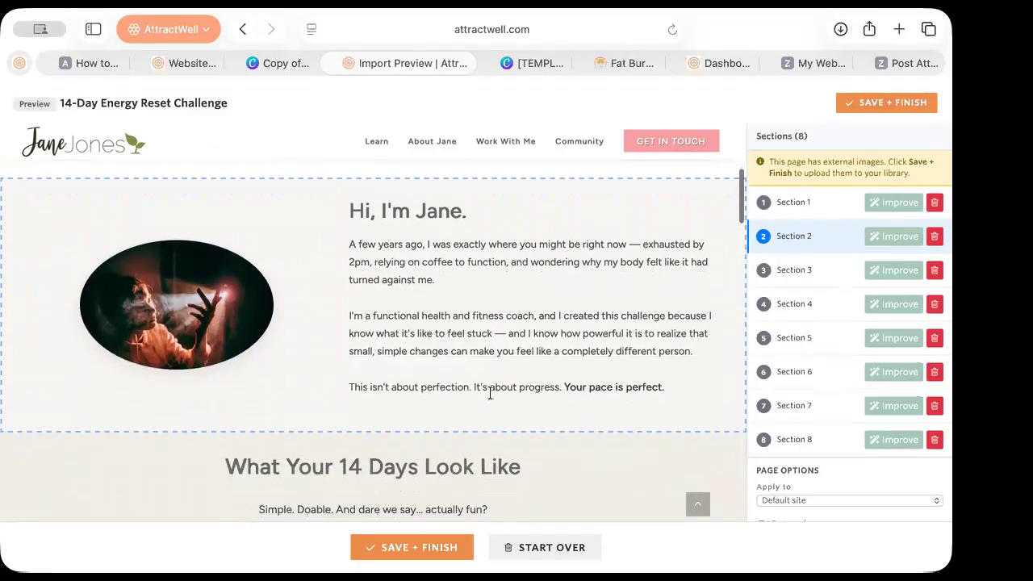
Swap the oval intro photo for the first My Images picture, the praying pose
left_click(233, 288)
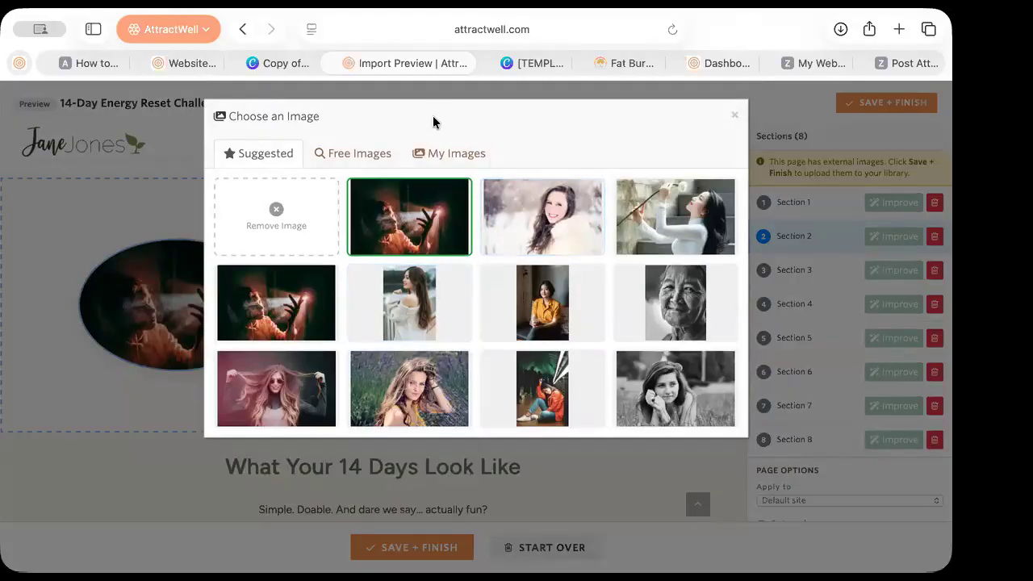
left_click(454, 154)
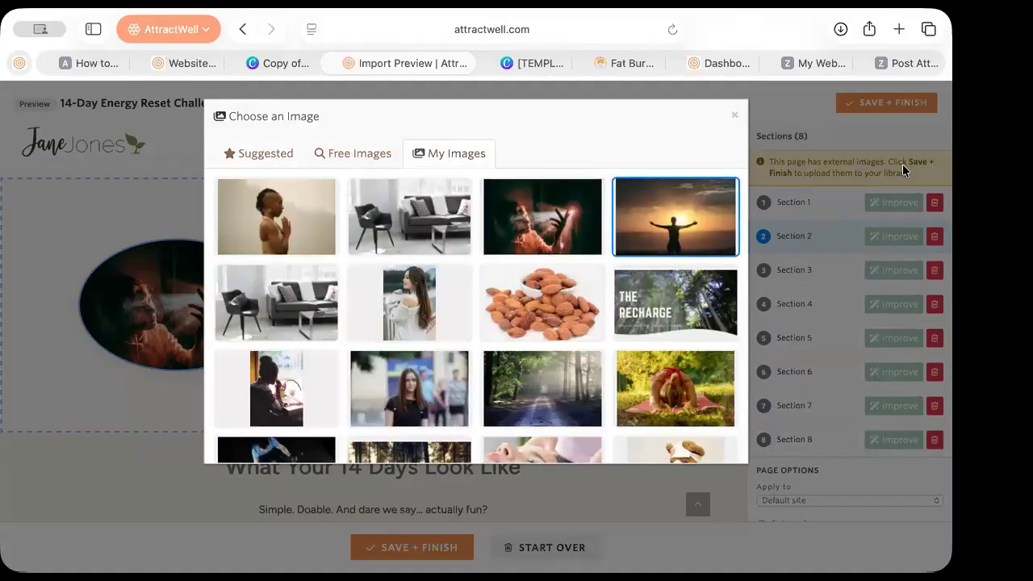
scroll(676, 394, "down", 2)
scroll(675, 394, "up", 2)
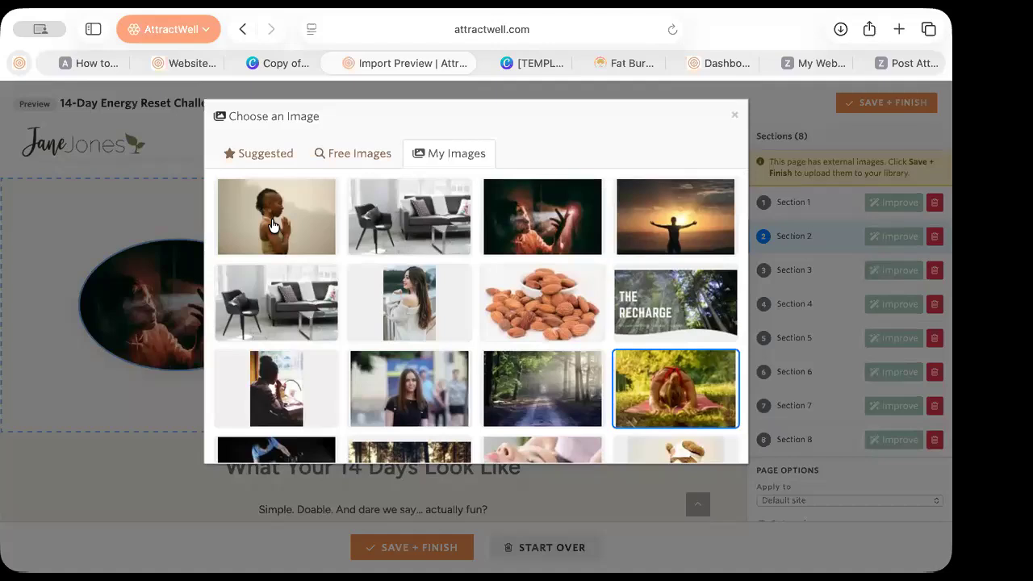
scroll(392, 317, "down", 1)
scroll(392, 318, "down", 10)
scroll(391, 317, "down", 15)
scroll(392, 317, "down", 15)
scroll(391, 317, "up", 20)
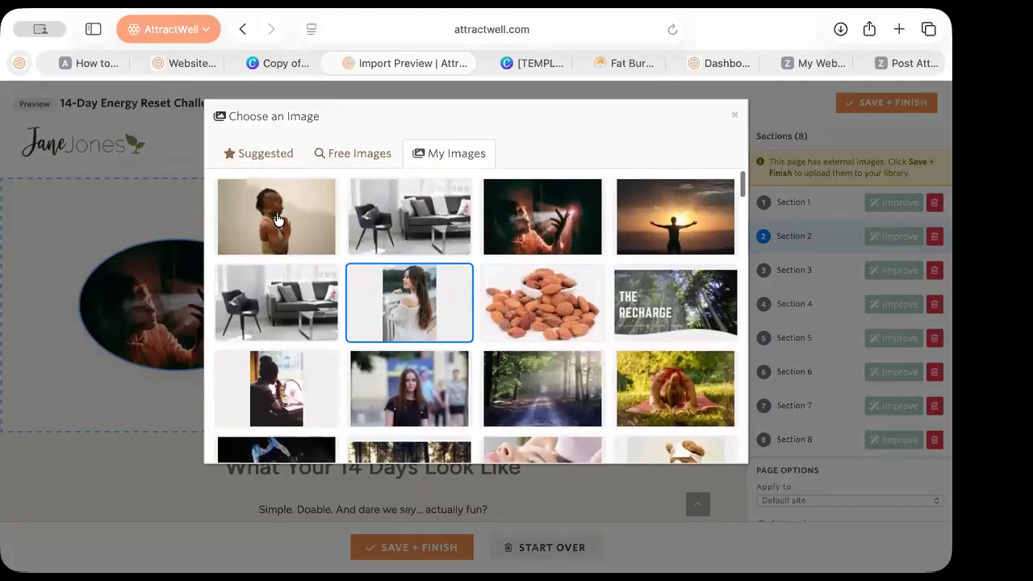
left_click(277, 219)
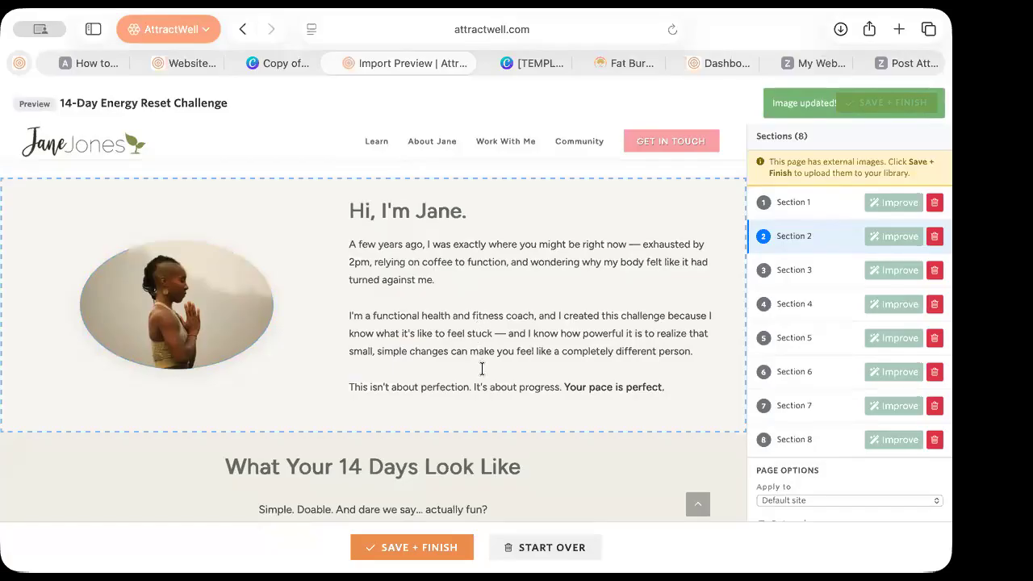
scroll(482, 369, "down", 5)
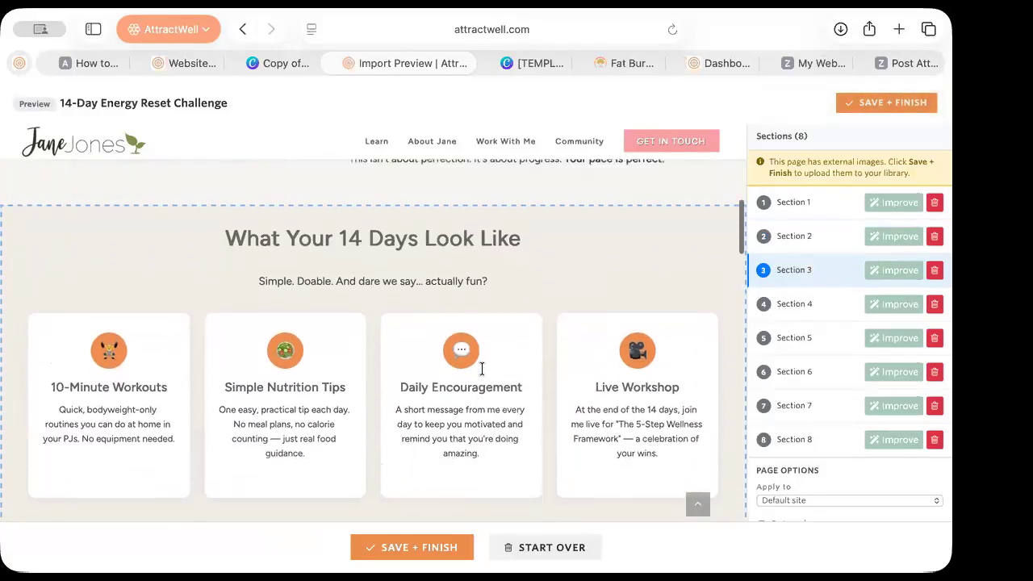
scroll(482, 369, "up", 5)
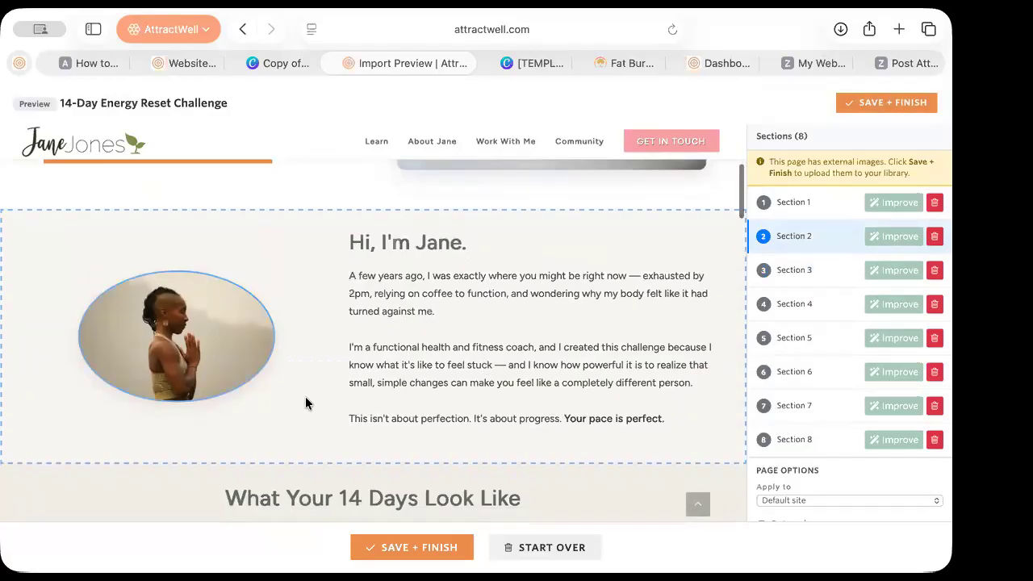
scroll(496, 415, "up", 5)
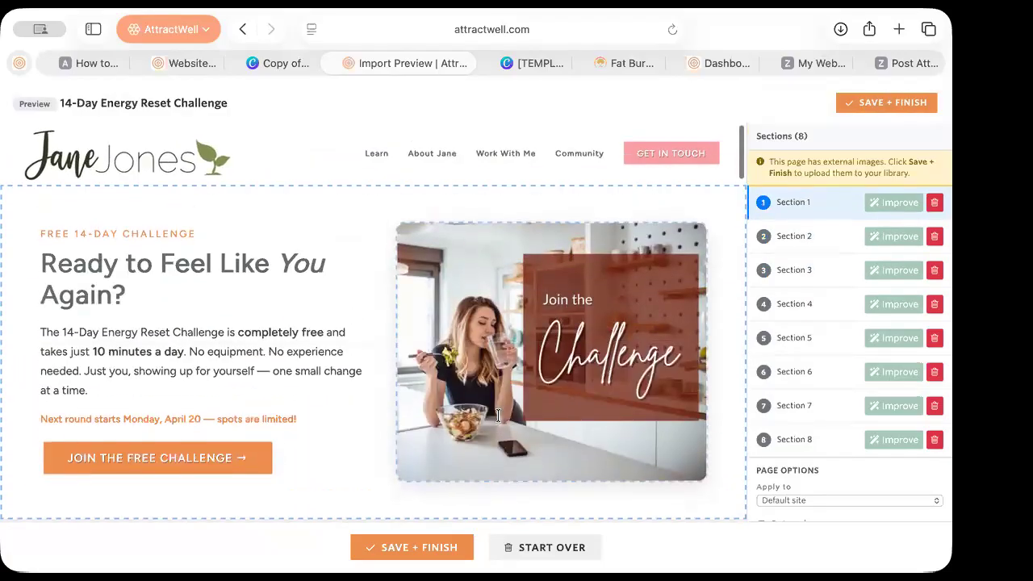
scroll(372, 424, "down", 8)
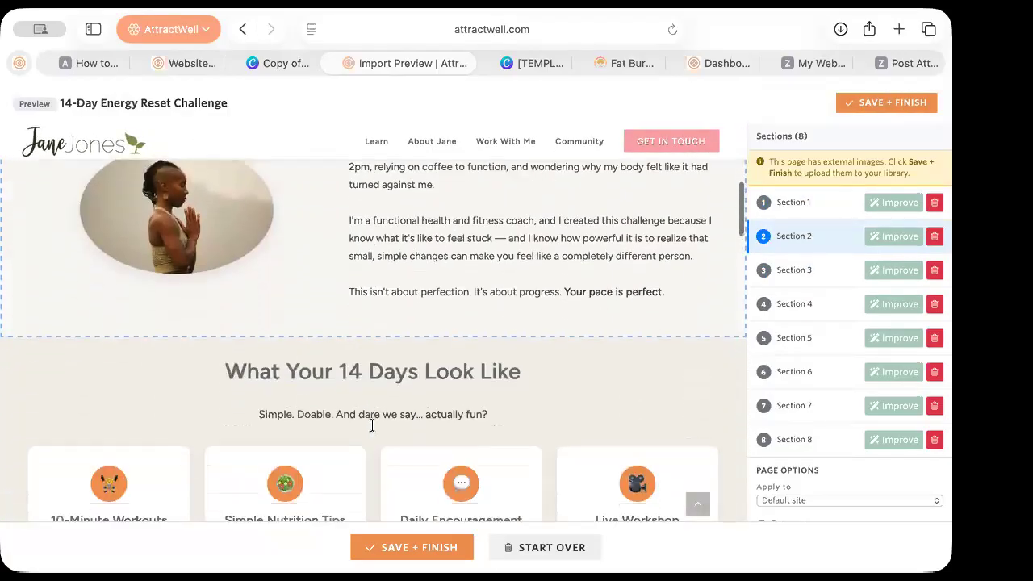
scroll(373, 425, "down", 5)
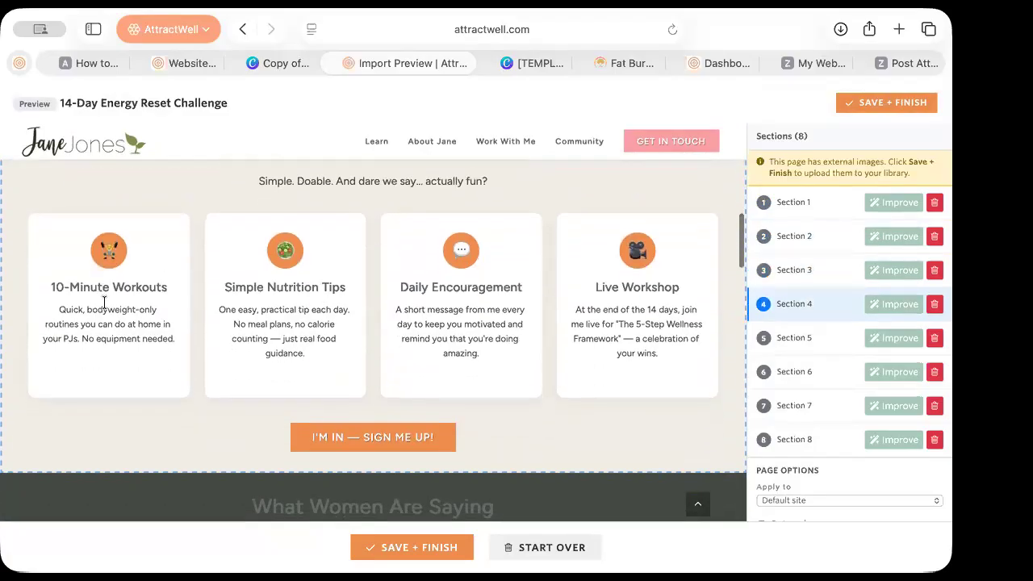
scroll(408, 456, "down", 5)
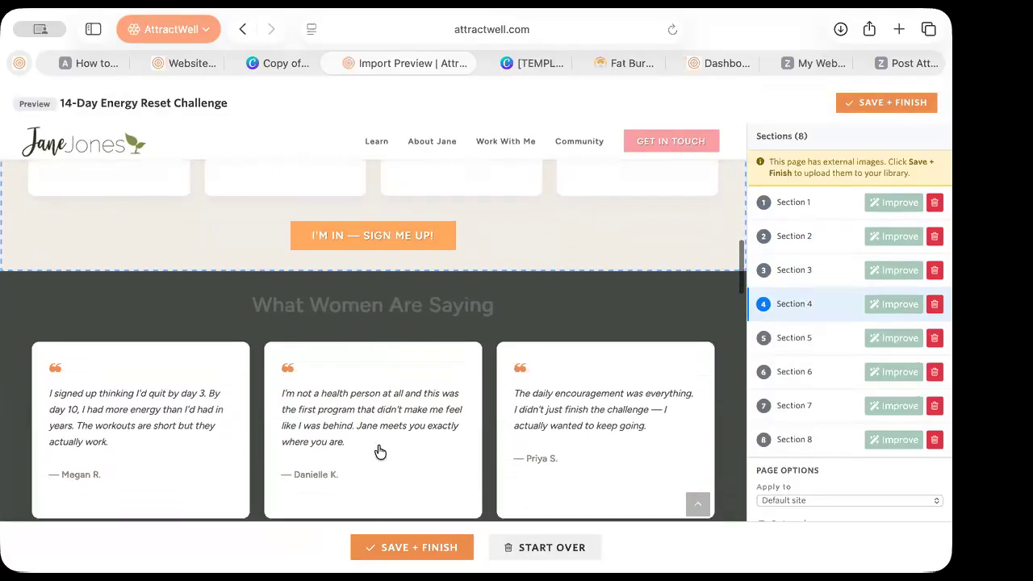
scroll(613, 420, "down", 7)
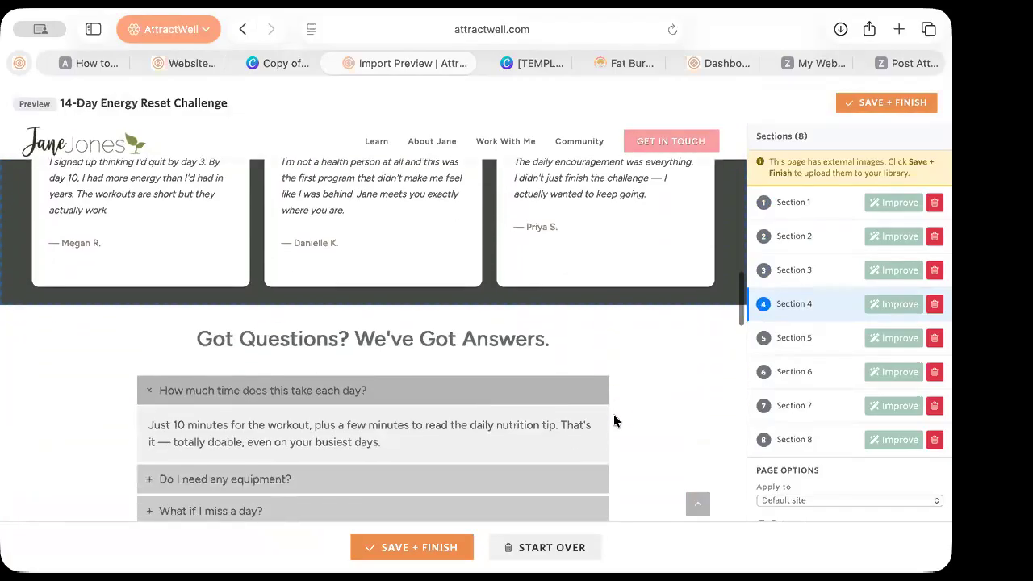
scroll(341, 426, "down", 4)
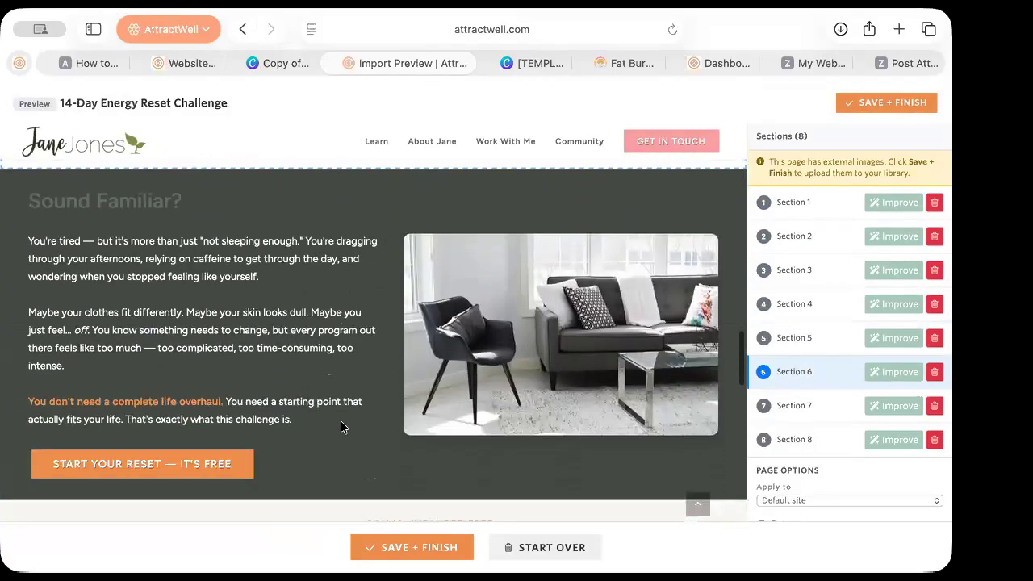
scroll(246, 417, "up", 1)
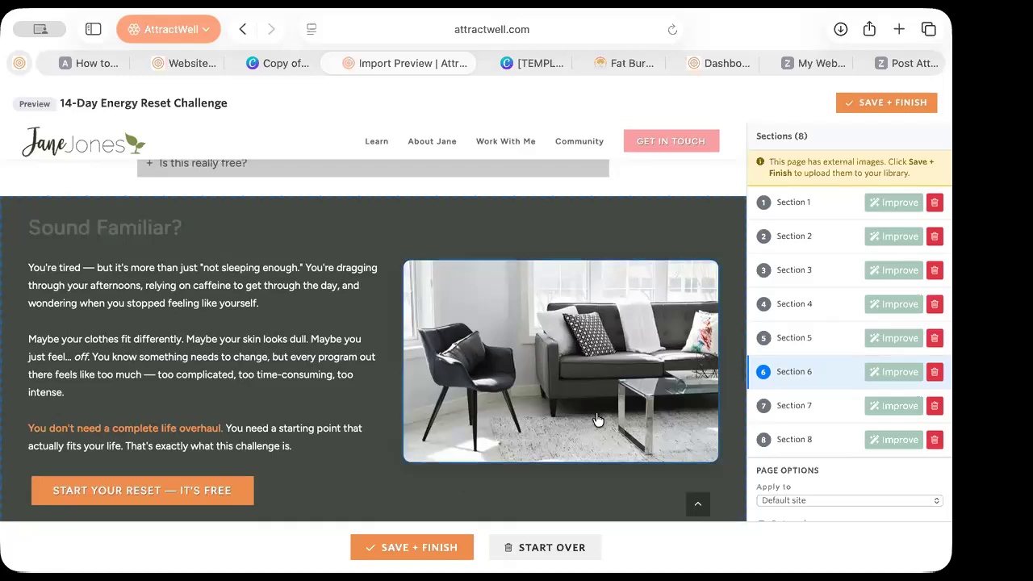
scroll(222, 470, "down", 1)
scroll(223, 471, "down", 6)
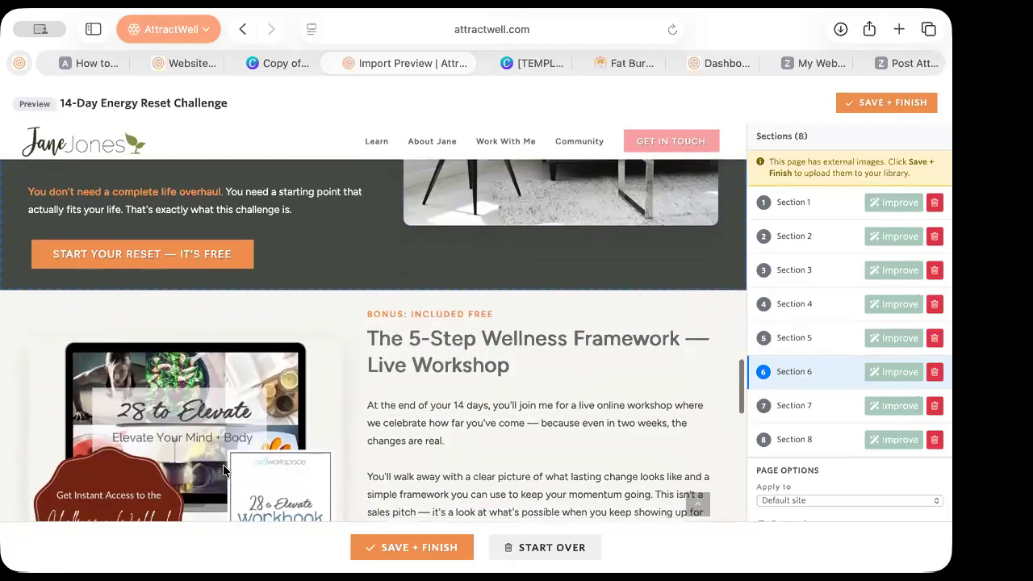
scroll(530, 339, "up", 1)
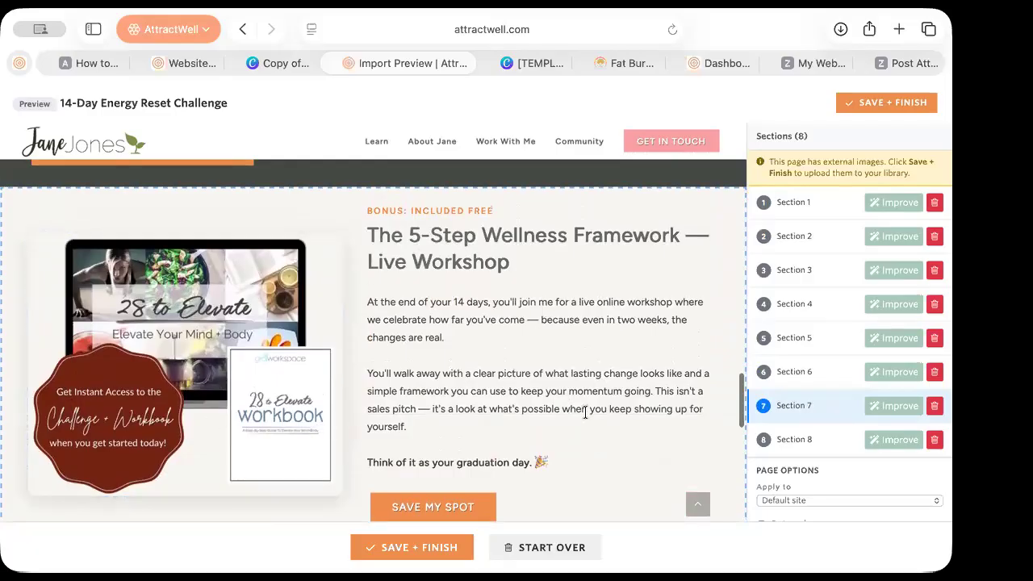
scroll(587, 416, "down", 4)
scroll(587, 416, "down", 3)
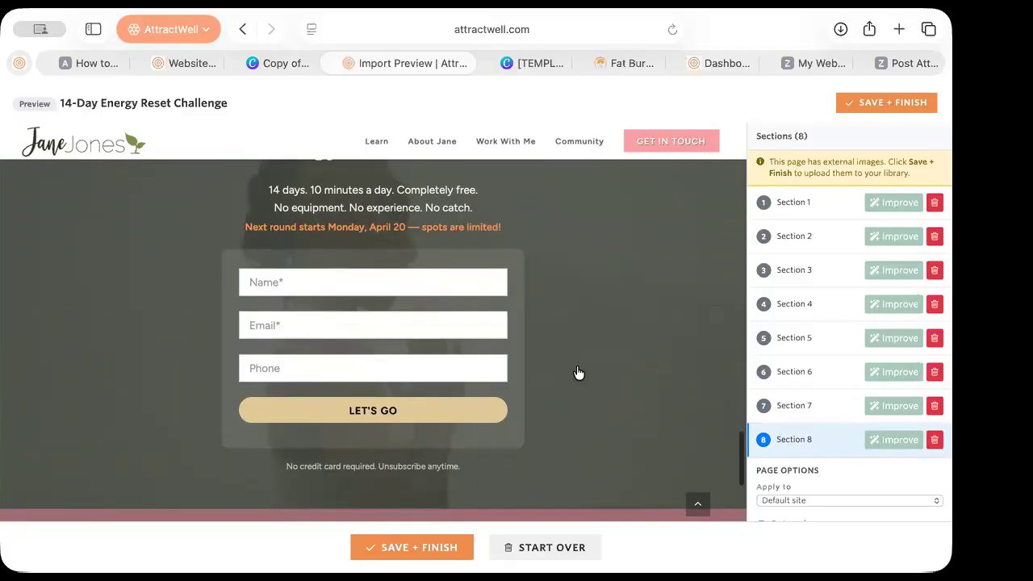
scroll(579, 373, "up", 2)
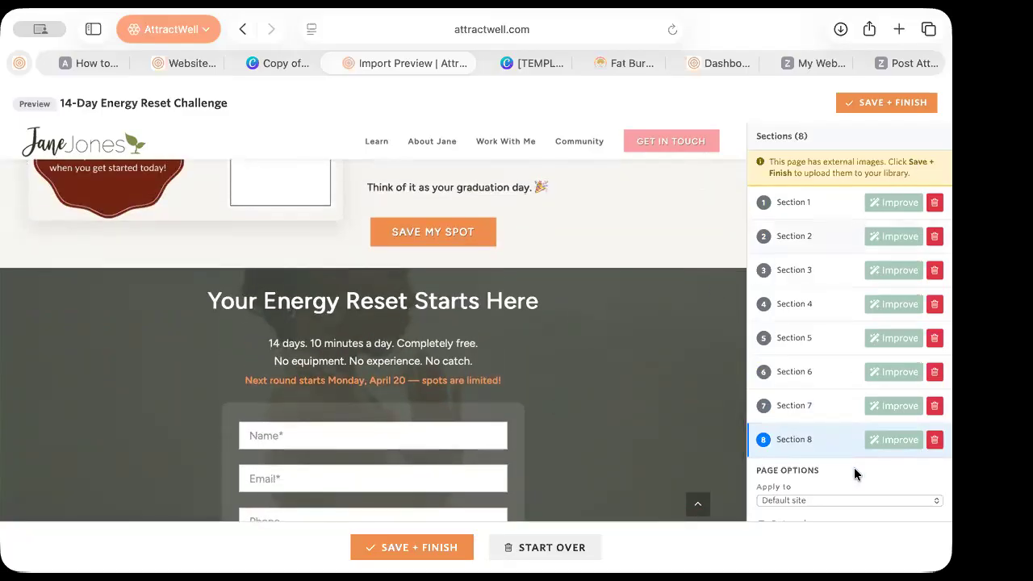
scroll(660, 423, "down", 5)
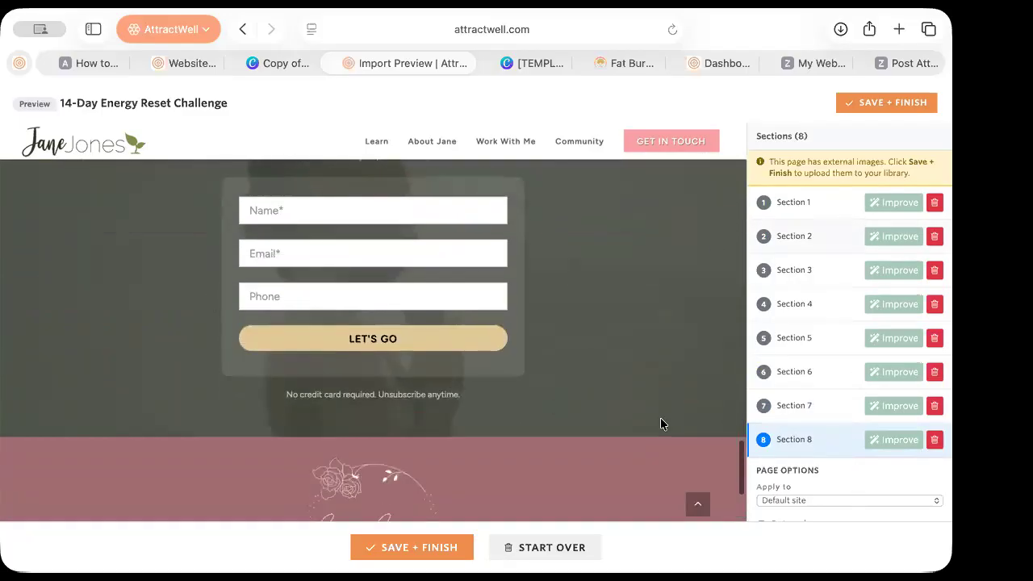
scroll(661, 423, "up", 2)
scroll(661, 418, "down", 2)
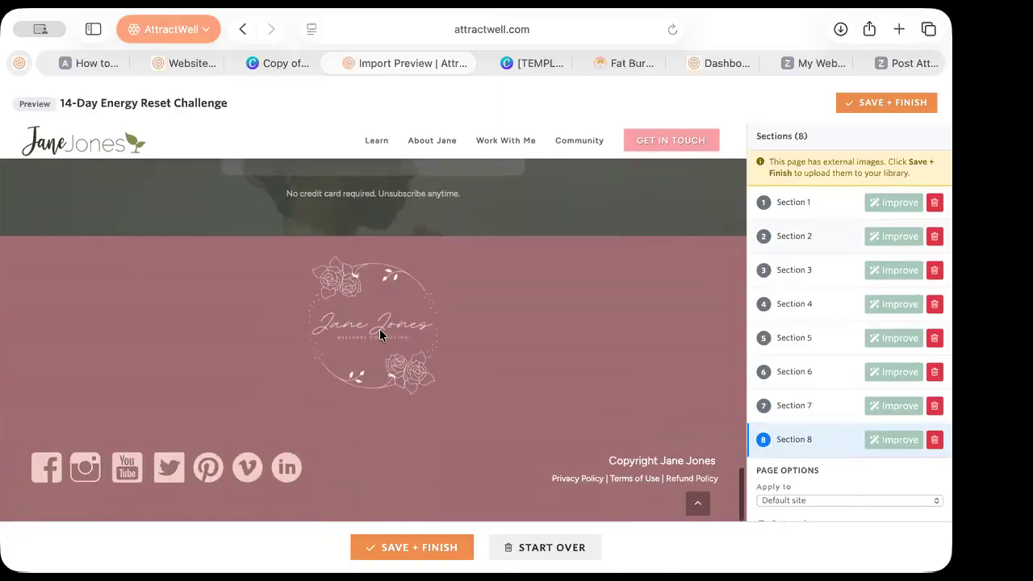
scroll(610, 364, "up", 8)
scroll(609, 369, "up", 10)
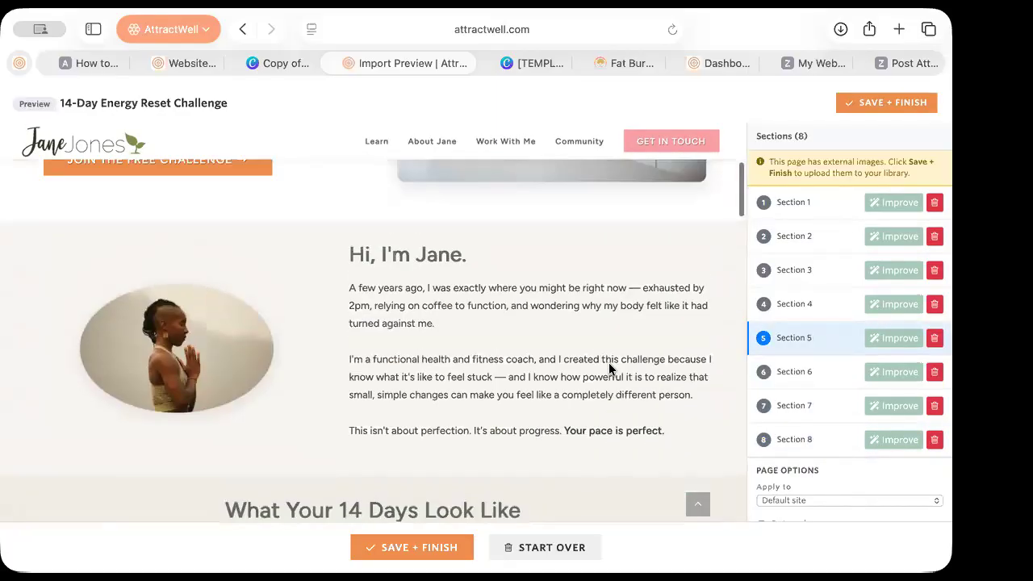
Save + Finish the 14-Day Energy Reset Challenge page, confirm, and request Go to Editor
left_click(880, 104)
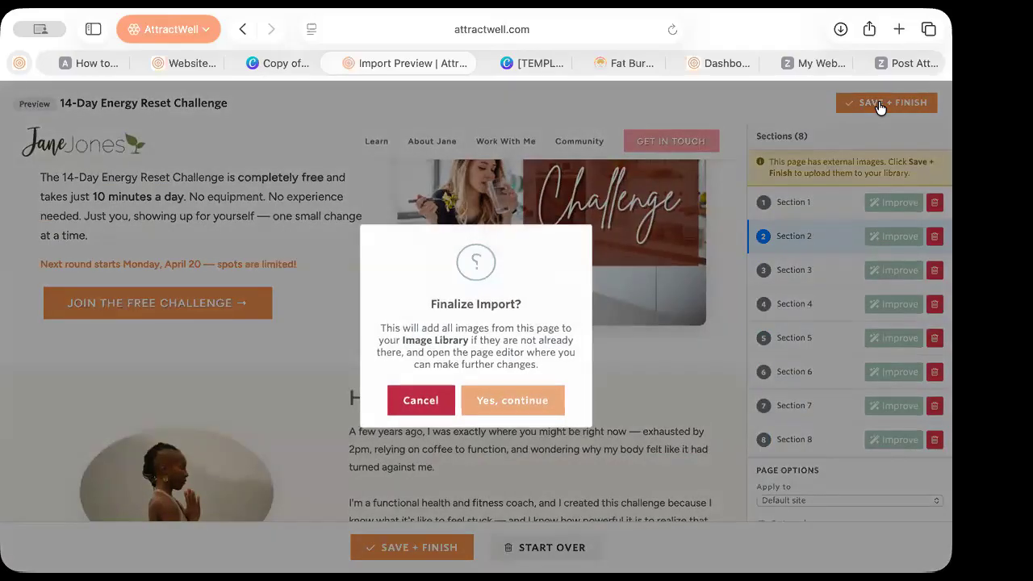
left_click(543, 410)
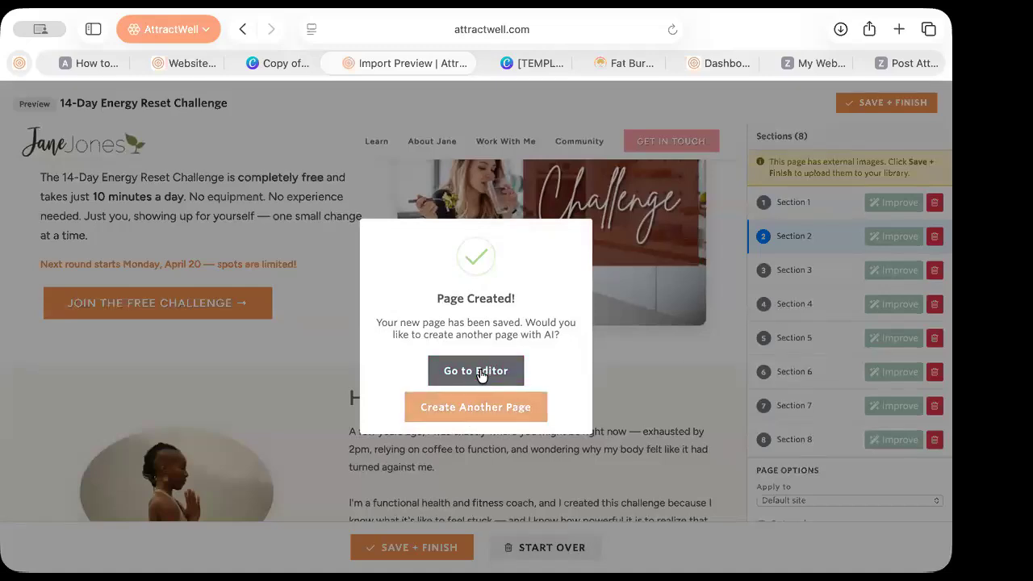
left_click(482, 375)
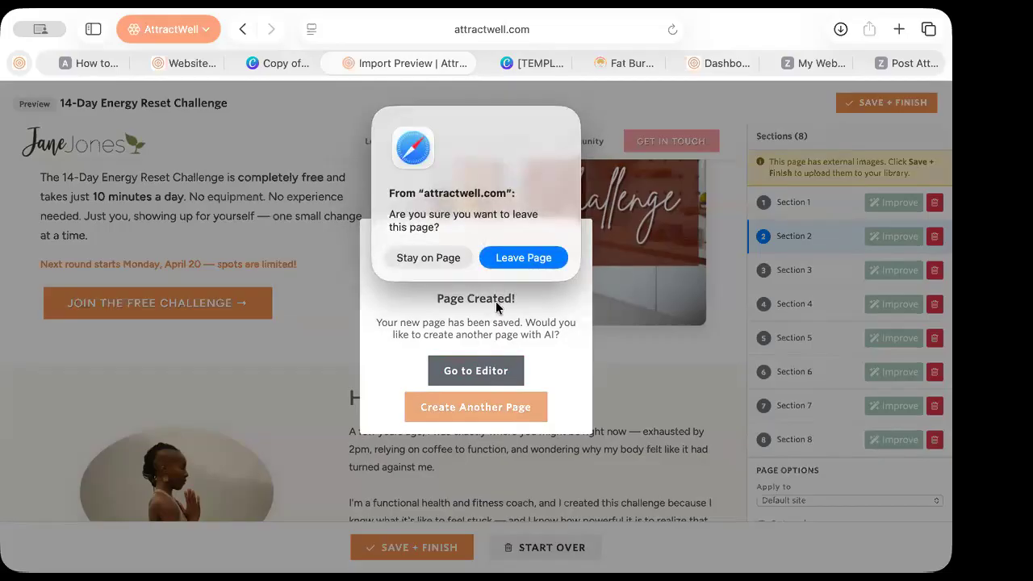
left_click(430, 264)
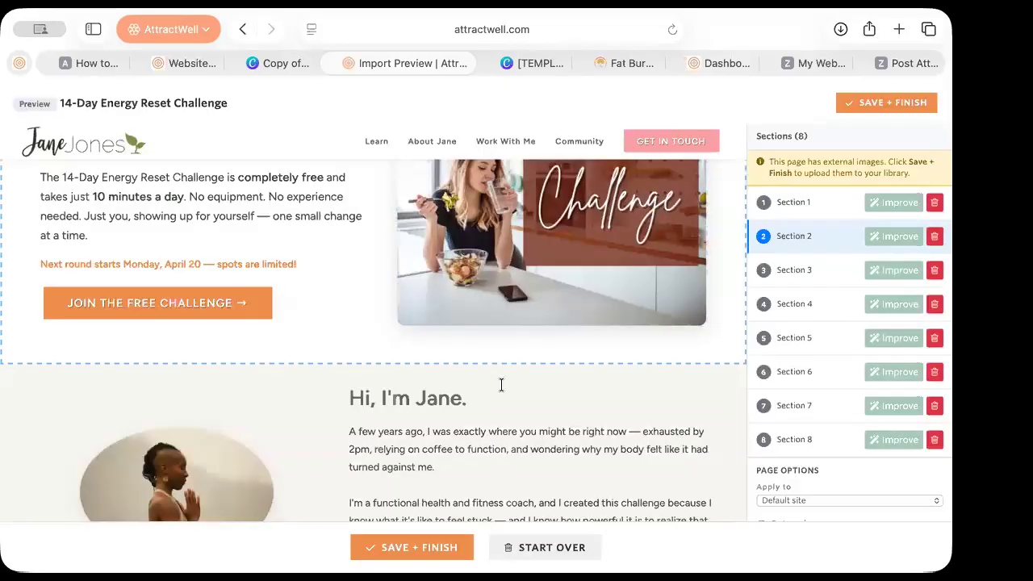
left_click(865, 106)
left_click(539, 403)
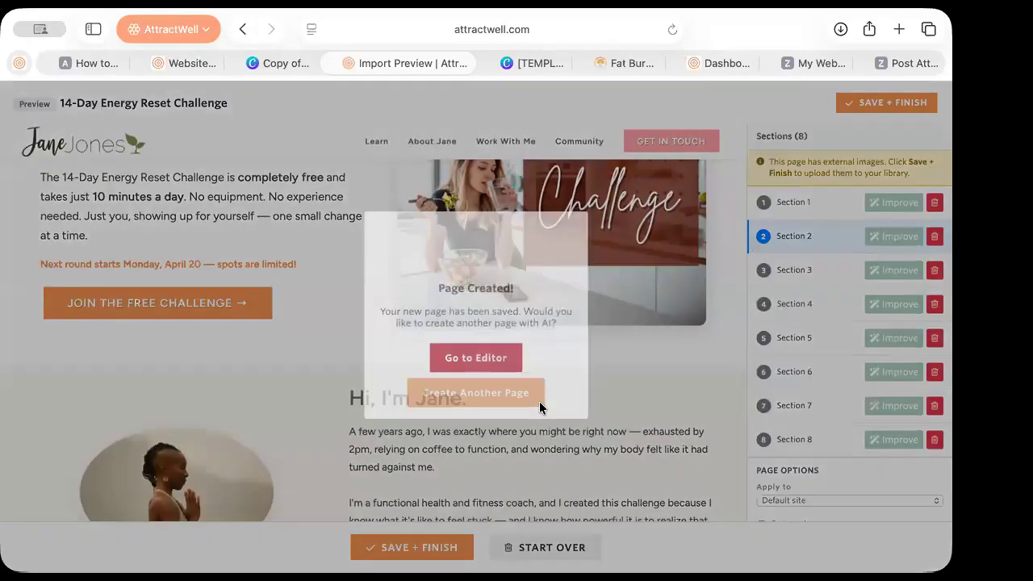
left_click(480, 360)
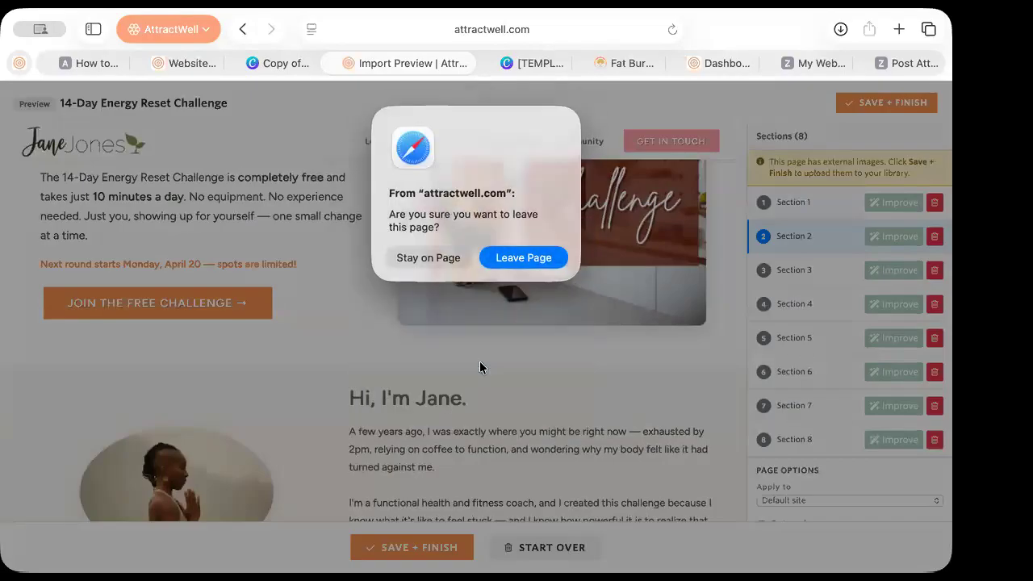
Leave the current page for the 14-Day Energy Reset Challenge editor and dismiss the welcome guide
left_click(530, 257)
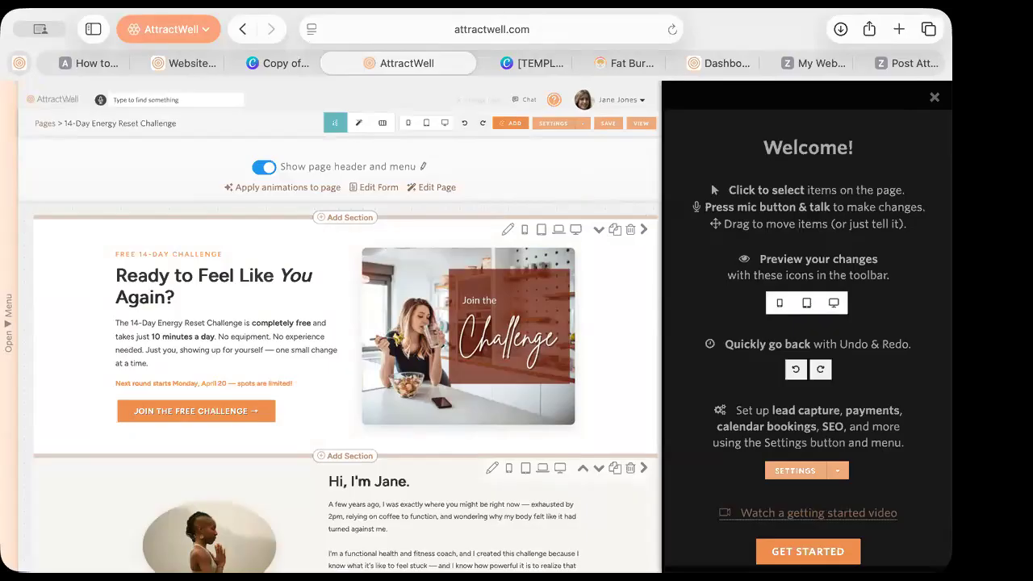
left_click(935, 98)
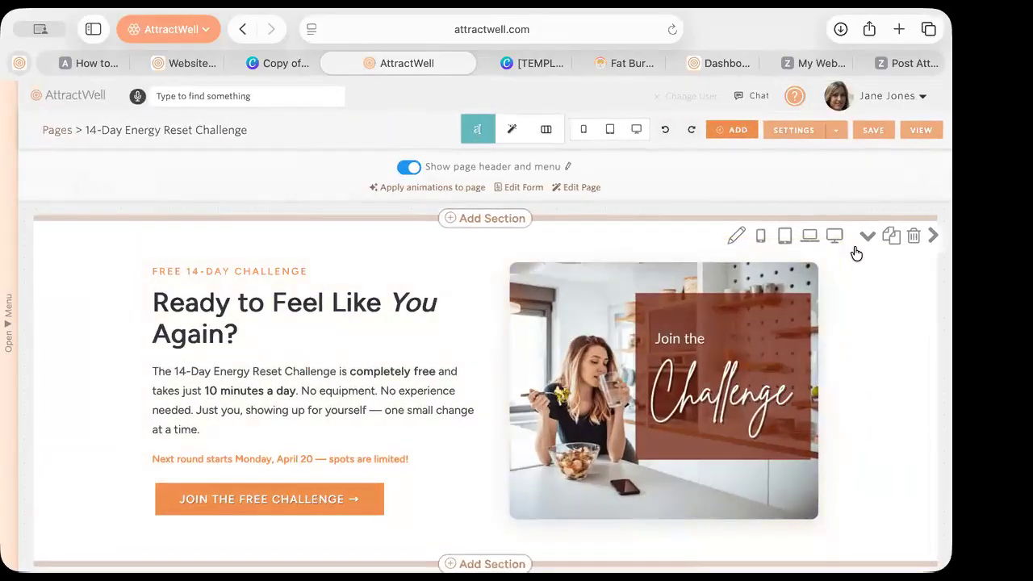
scroll(868, 372, "down", 15)
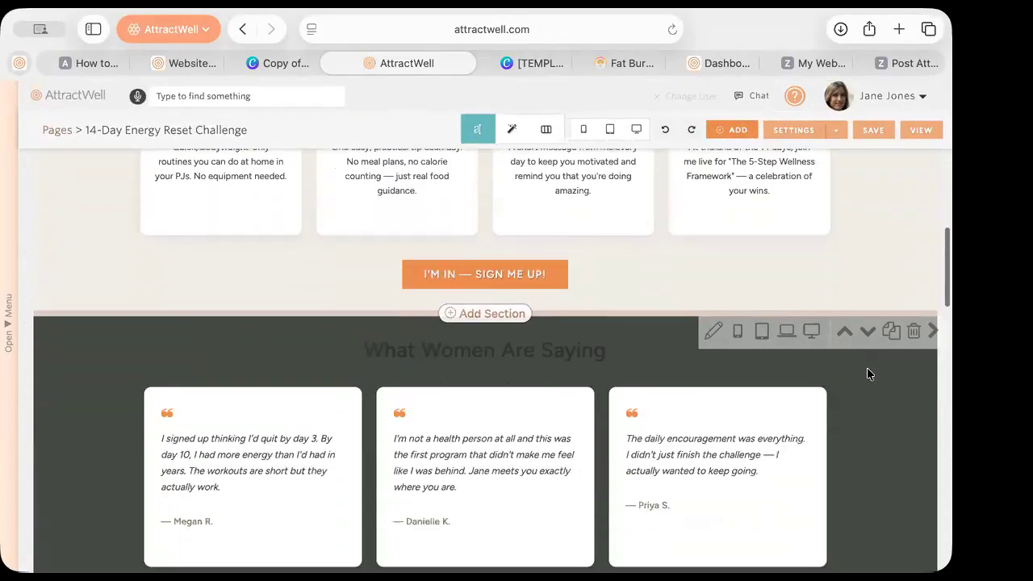
scroll(867, 371, "down", 15)
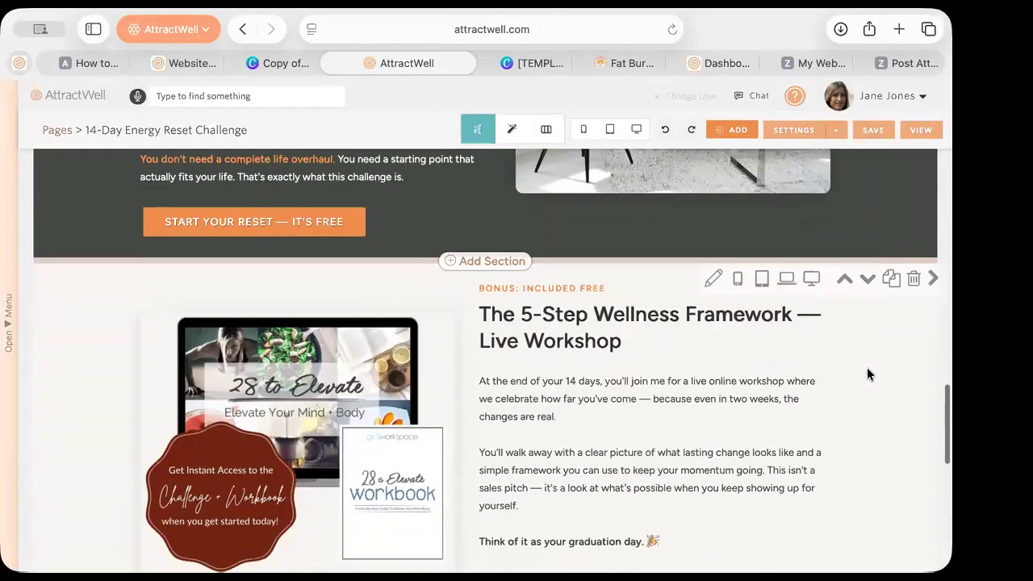
scroll(867, 373, "down", 5)
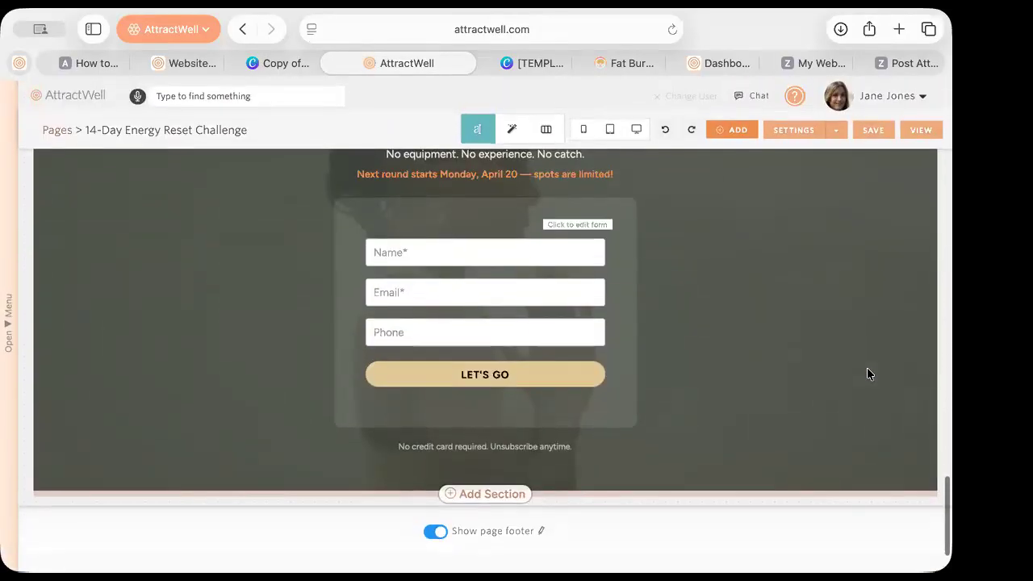
scroll(867, 373, "up", 3)
scroll(870, 373, "up", 5)
scroll(870, 373, "down", 7)
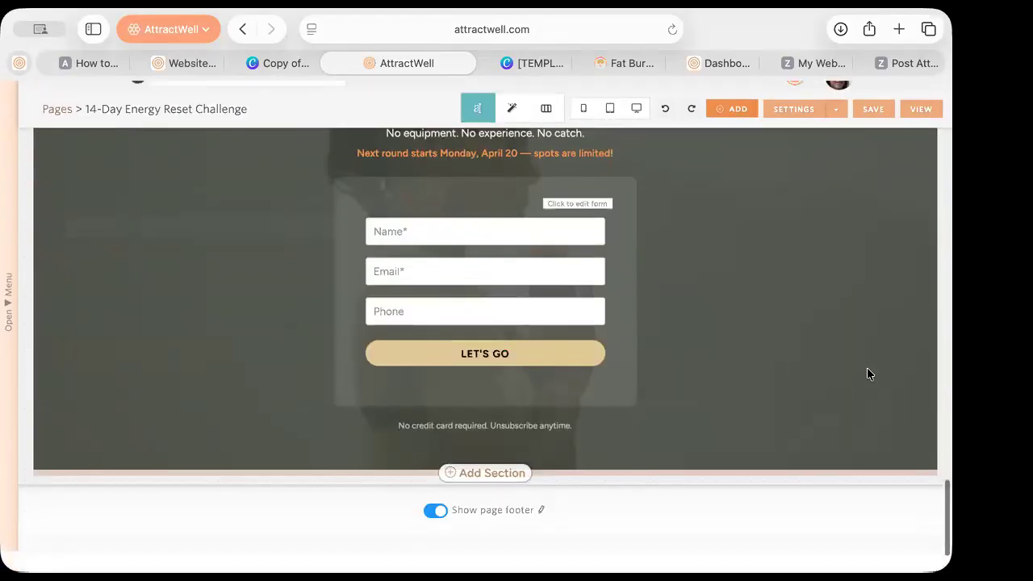
scroll(789, 288, "up", 5)
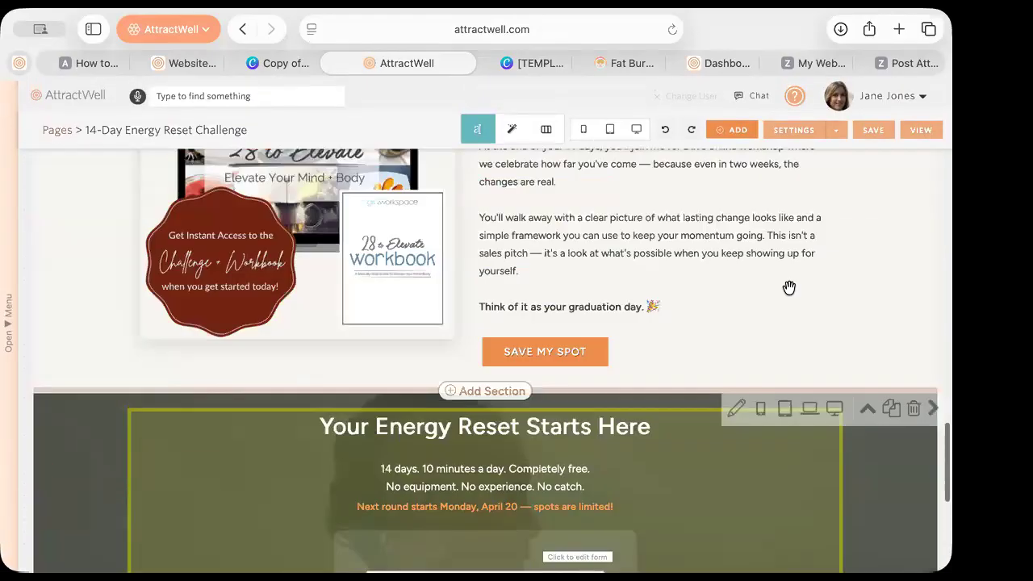
scroll(789, 289, "up", 10)
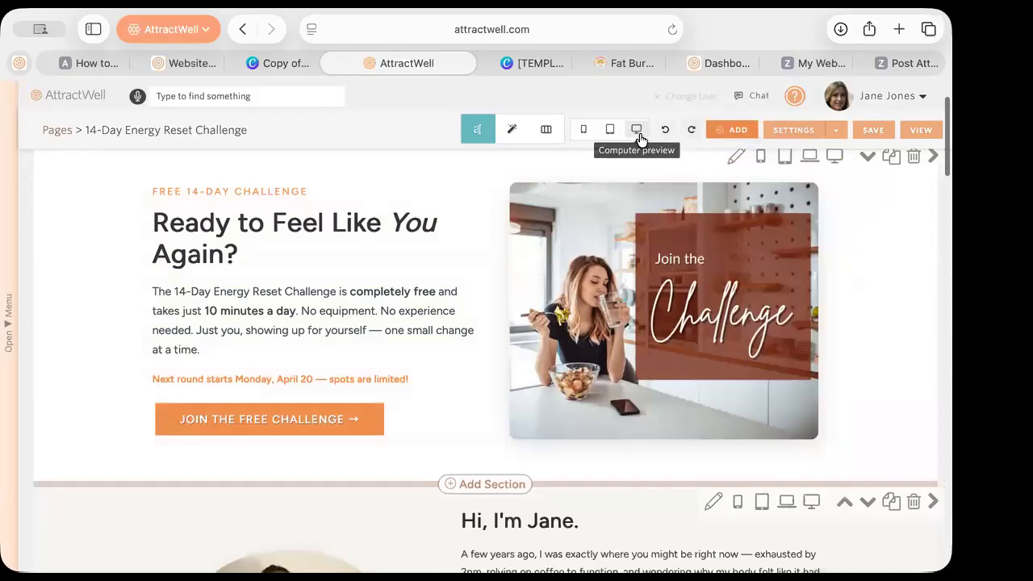
left_click(636, 129)
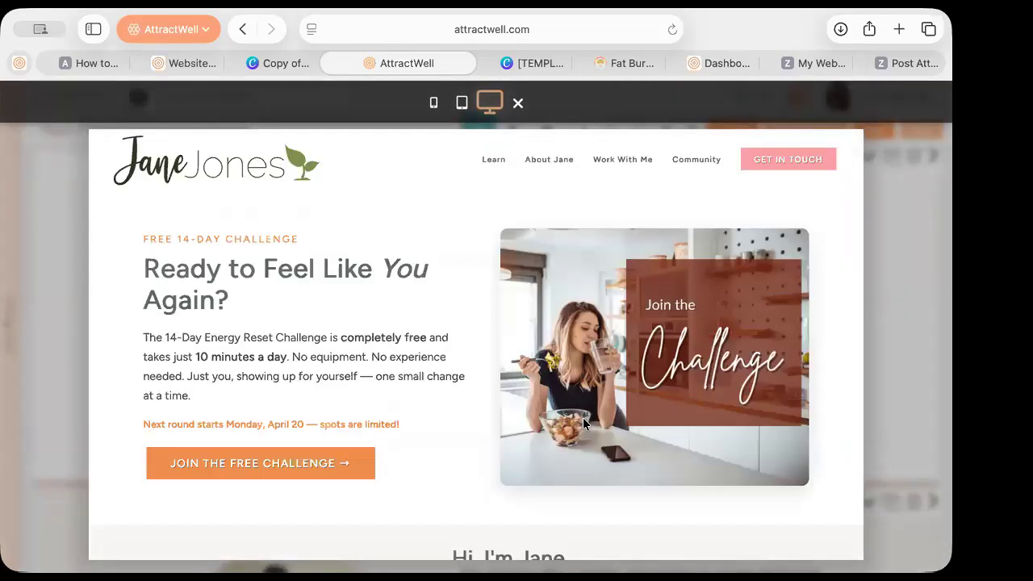
scroll(581, 448, "down", 5)
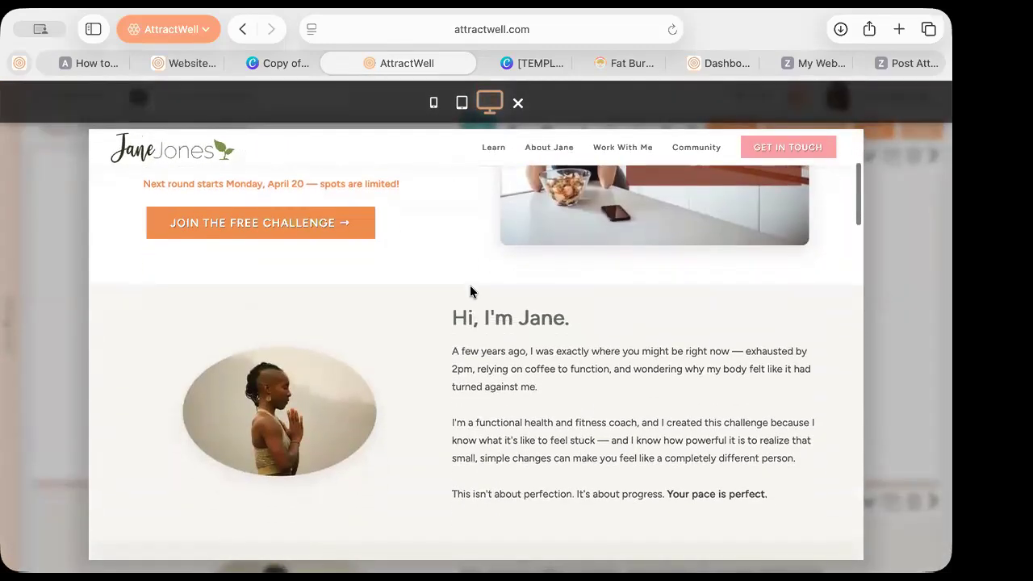
scroll(479, 301, "down", 8)
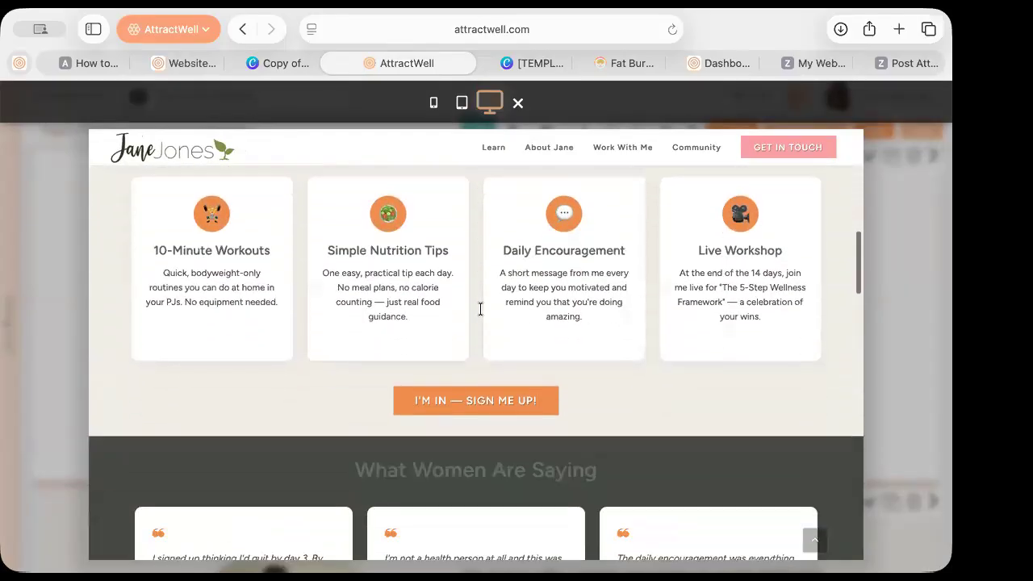
scroll(480, 314, "up", 11)
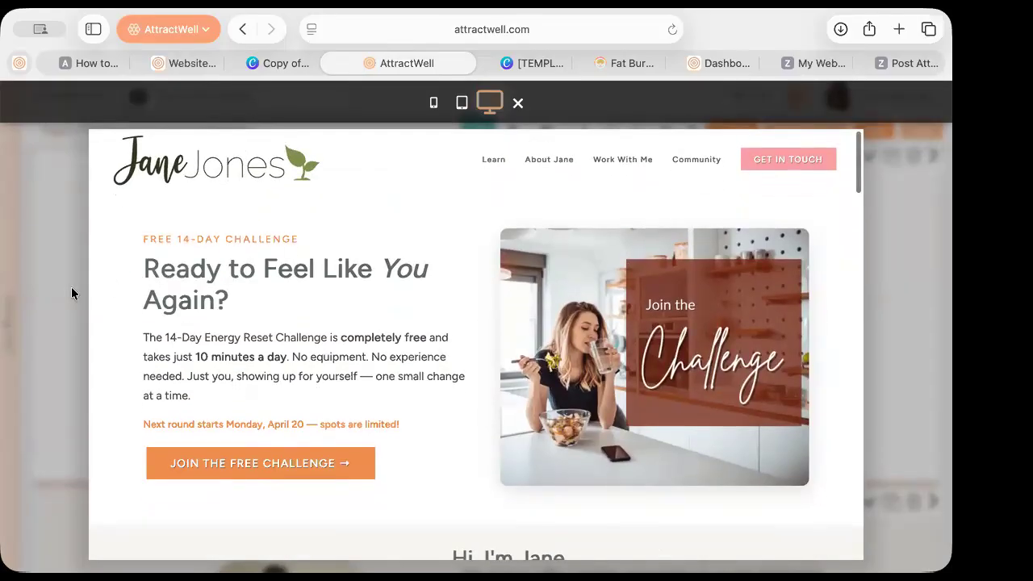
left_click(64, 291)
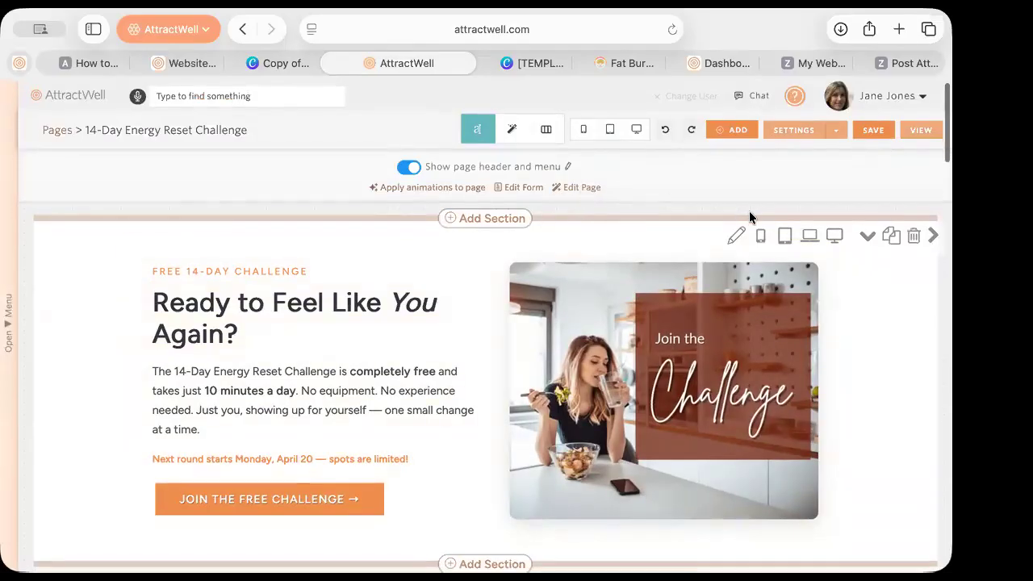
Try hero padding of 84 top and 108 bottom, then reset both to 20 pixels
left_click(736, 236)
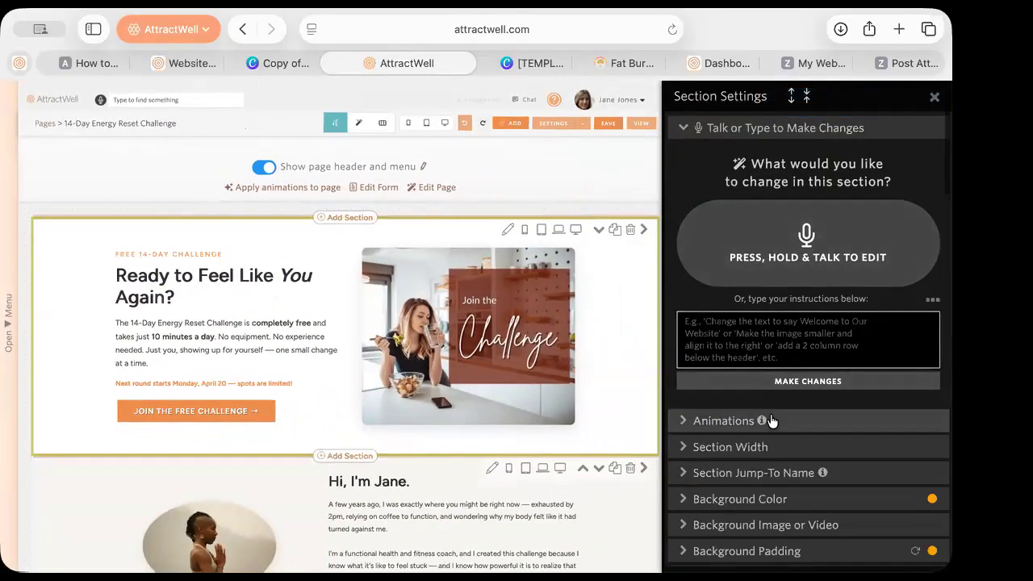
scroll(768, 420, "down", 3)
left_click(716, 450)
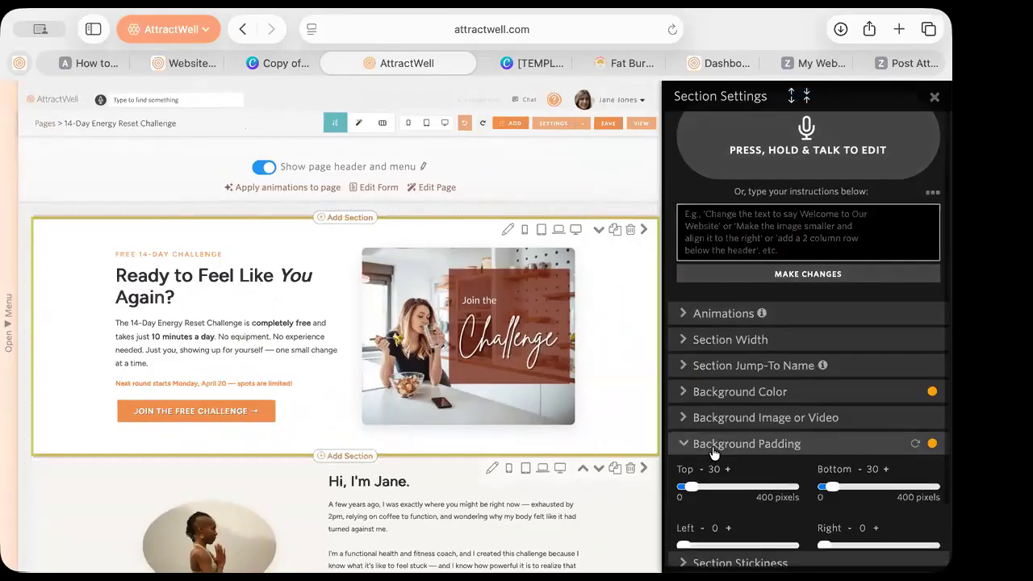
left_click_drag(701, 494, 708, 493)
left_click_drag(832, 492, 856, 495)
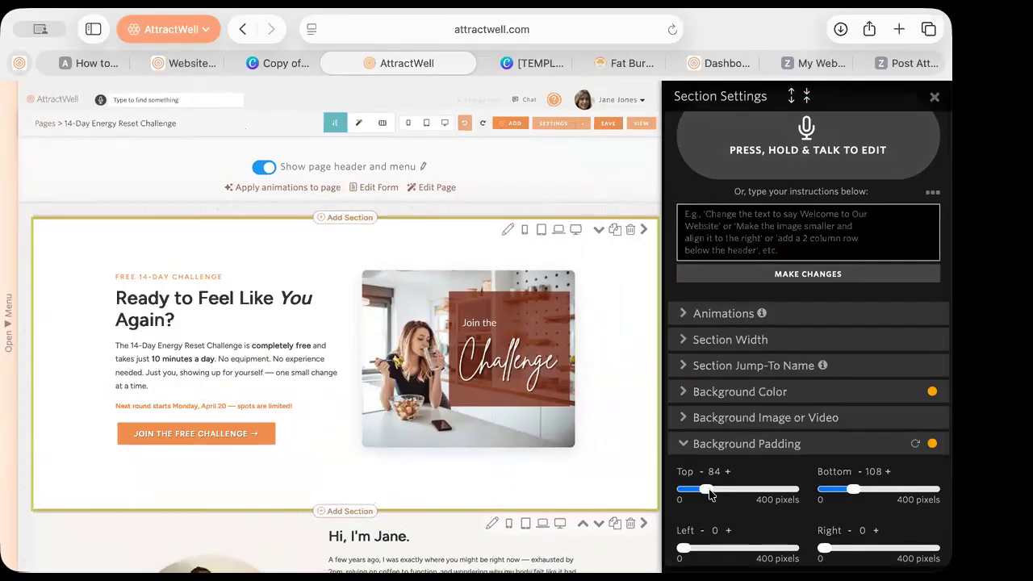
left_click(916, 443)
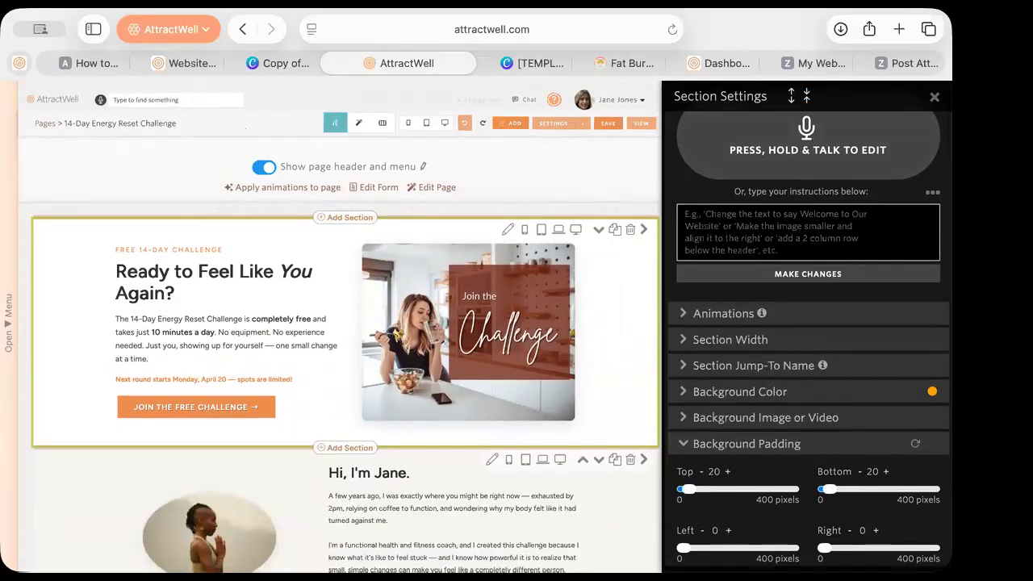
left_click(935, 96)
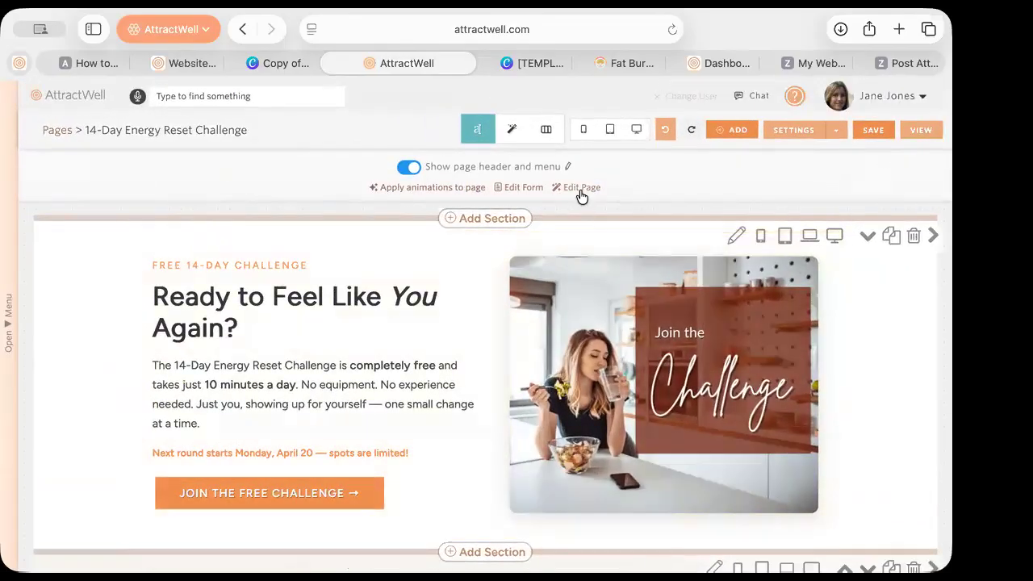
Apply the AI edit 'increase padding on top and bottom of all sections' to the entire page
left_click(577, 189)
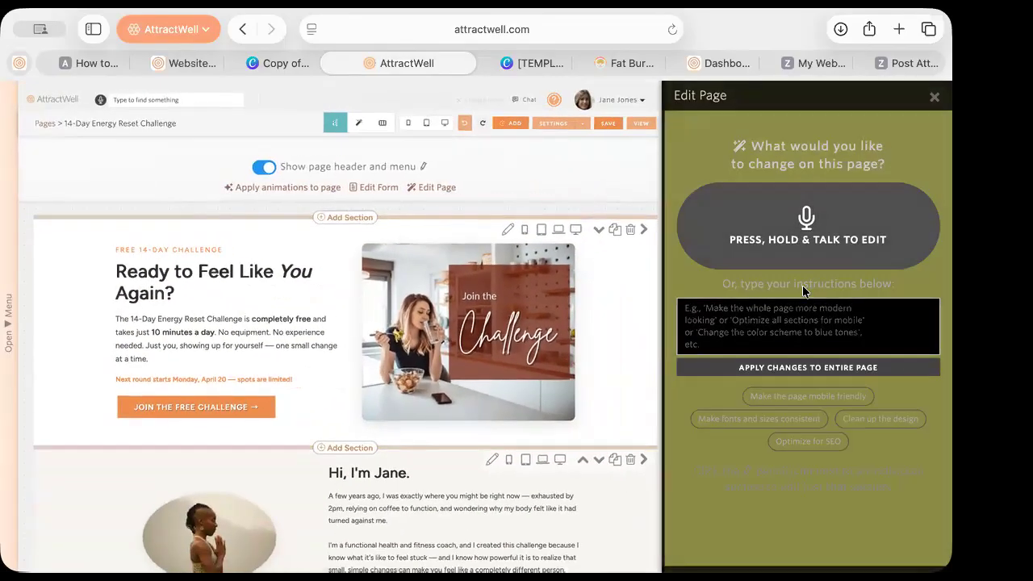
left_click(804, 321)
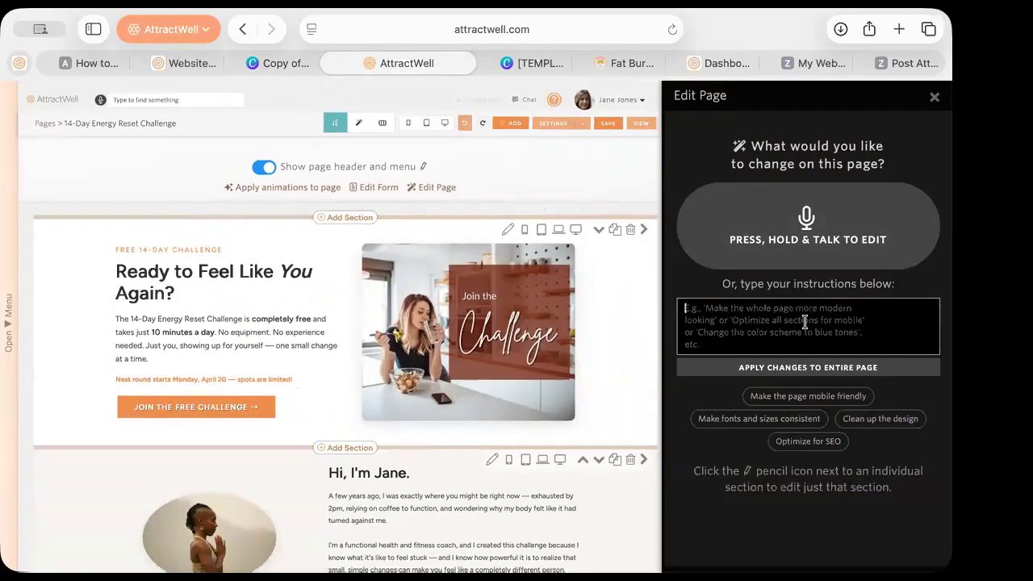
type("increase padding on top and bottom o")
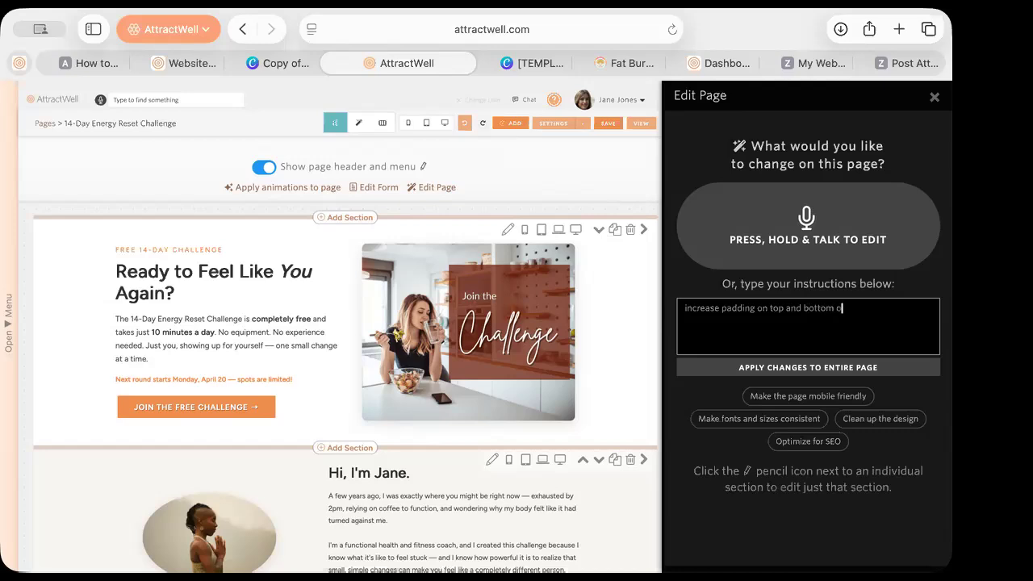
key("BackSpace")
key("BackSpace")
key("BackSpace")
key("BackSpace")
key("BackSpace")
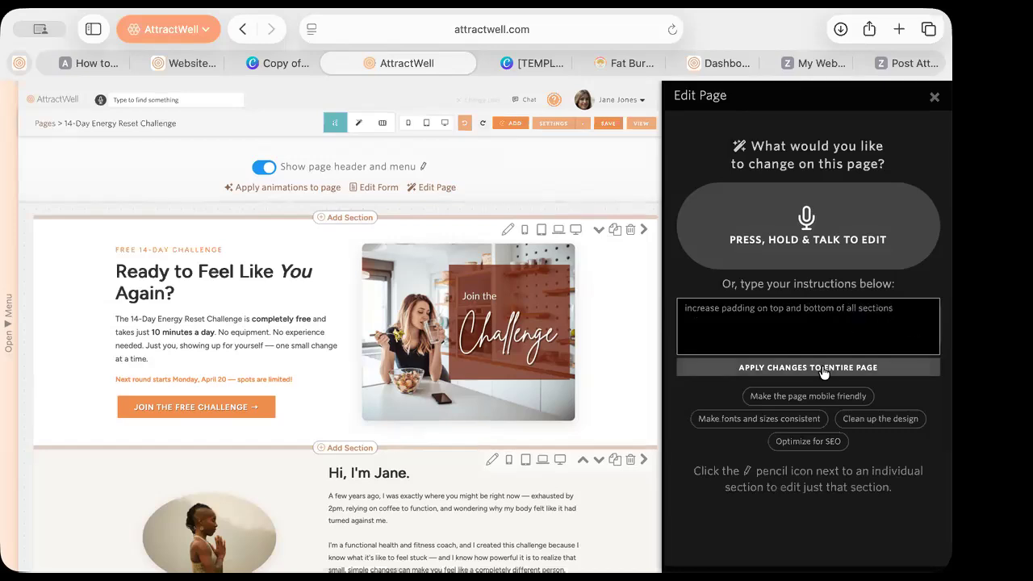
left_click(823, 369)
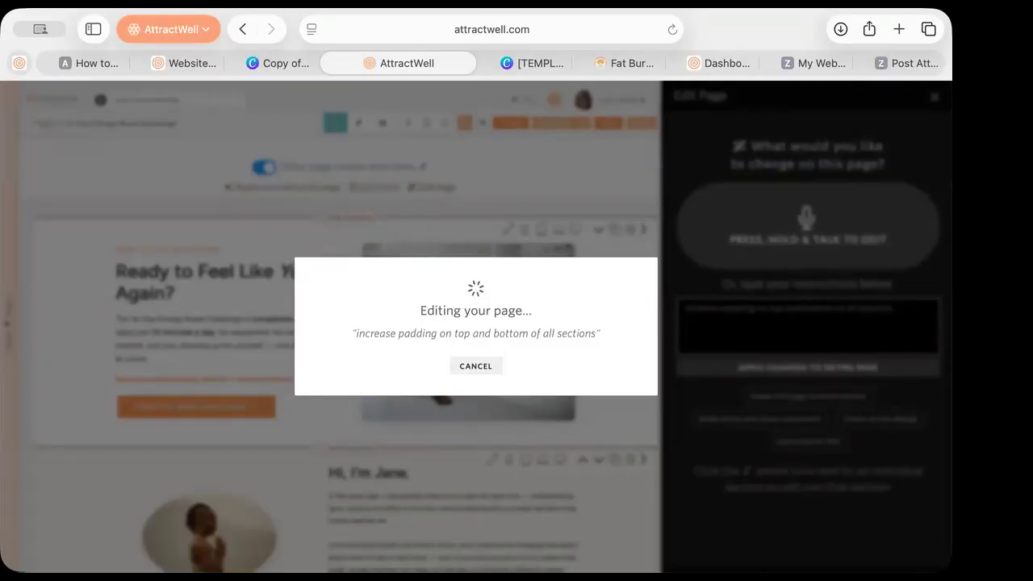
Scroll through the edited page to review the increased section padding
left_click(32, 66)
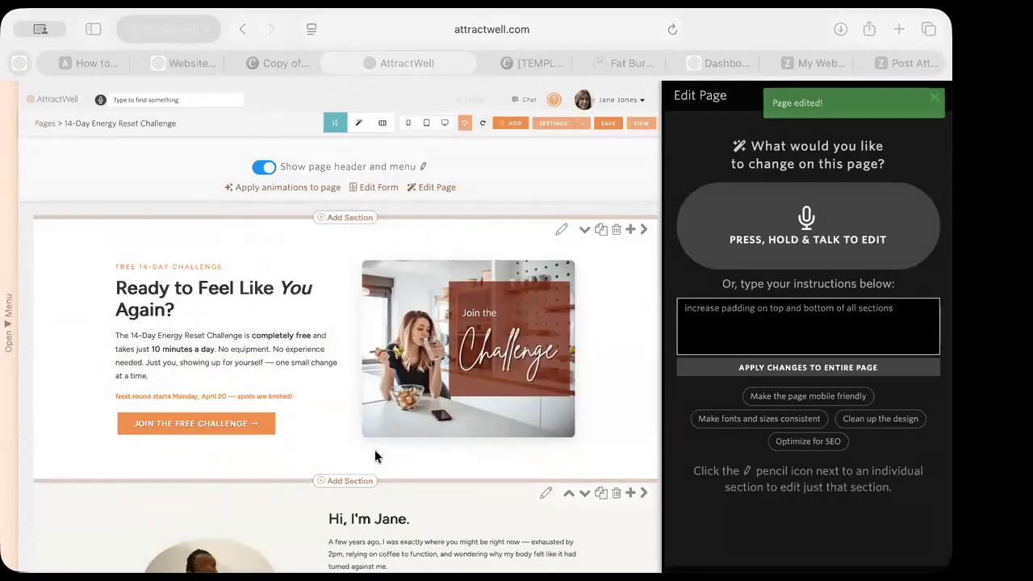
scroll(375, 458, "down", 10)
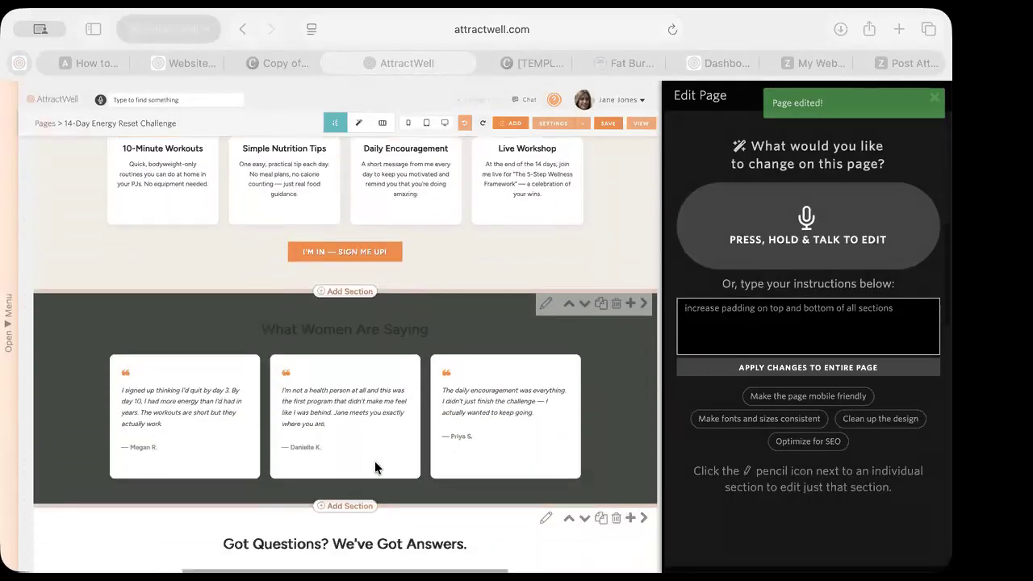
scroll(374, 466, "down", 3)
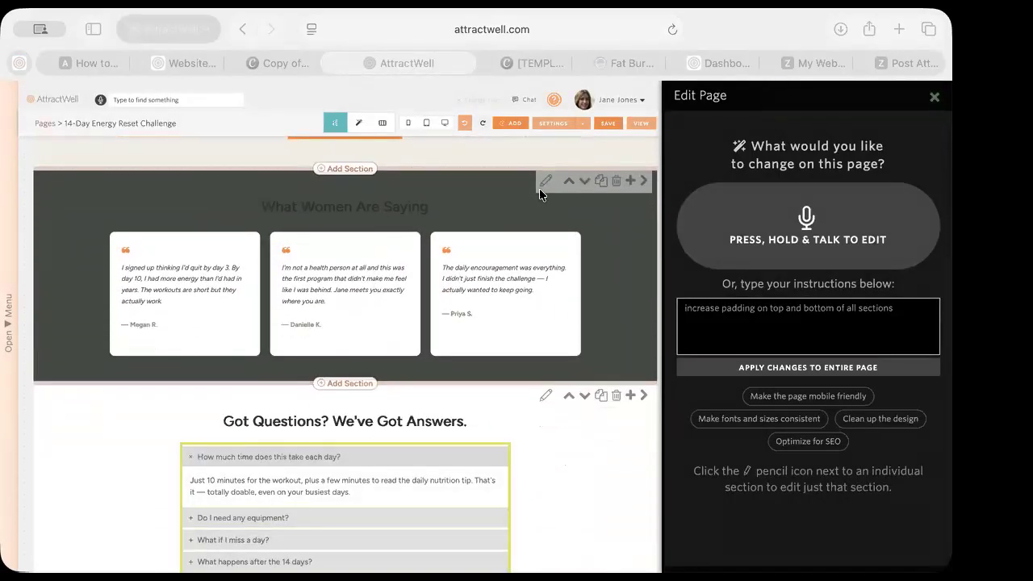
scroll(372, 454, "down", 12)
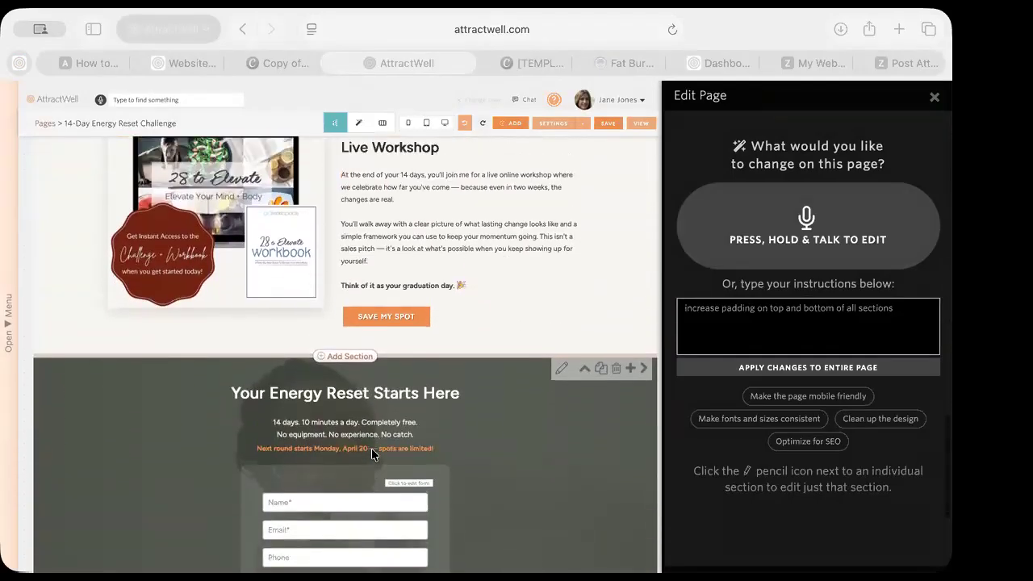
scroll(371, 455, "up", 3)
scroll(372, 448, "up", 3)
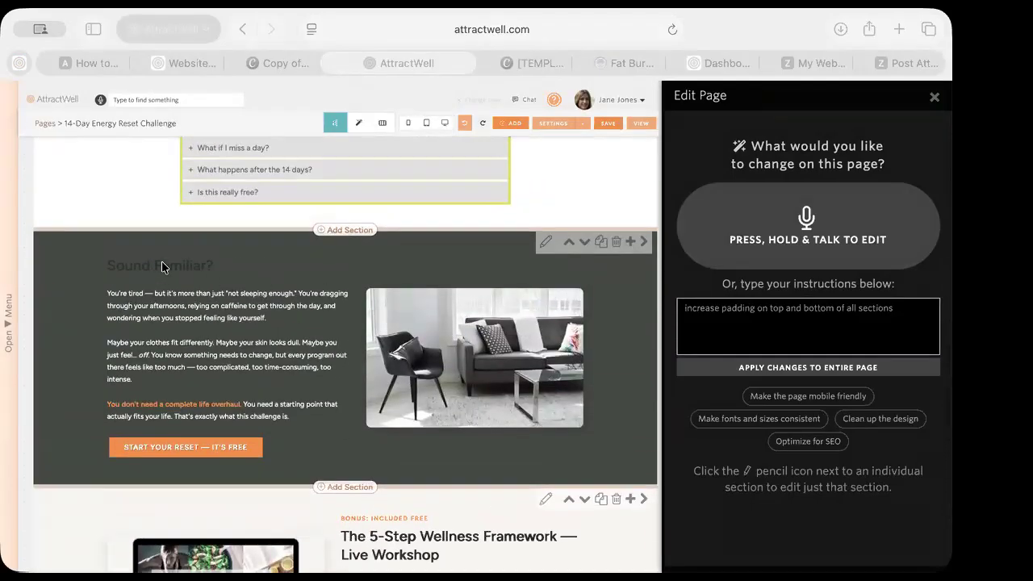
scroll(166, 262, "up", 4)
scroll(166, 263, "up", 3)
scroll(348, 345, "up", 8)
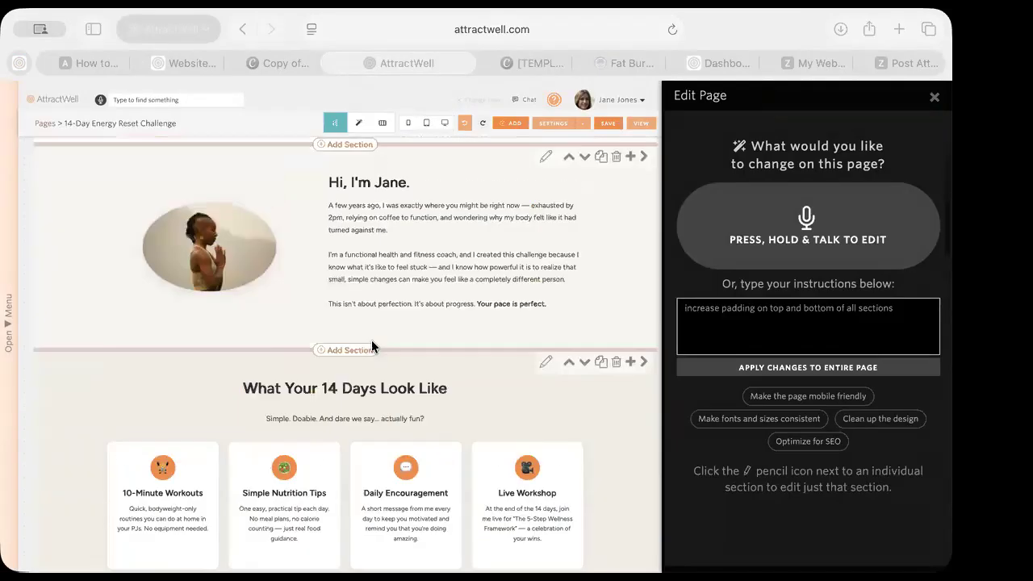
scroll(404, 427, "down", 7)
scroll(404, 423, "down", 2)
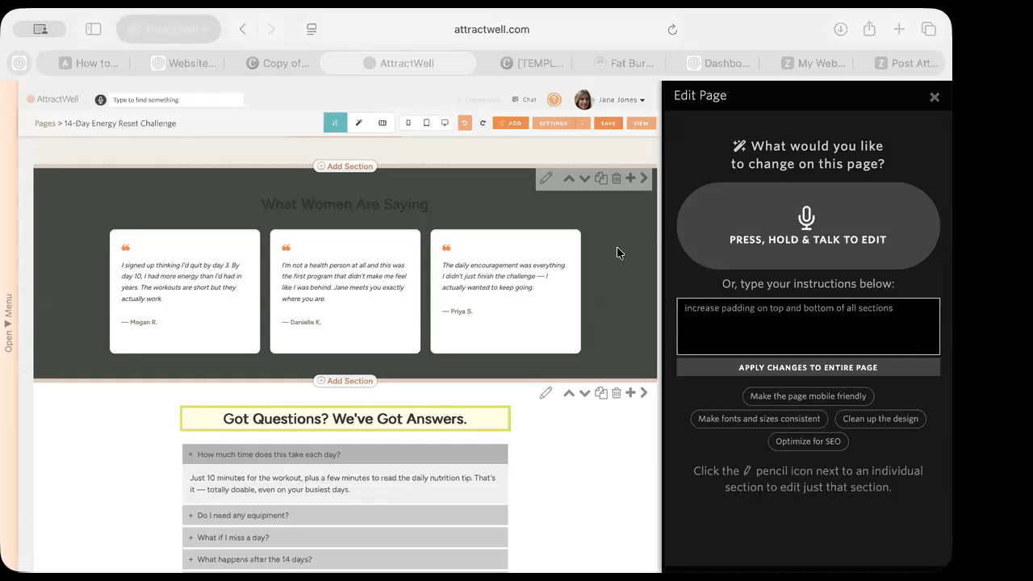
Dictate a voice edit for the testimonials section after allowing microphone access
left_click(544, 183)
left_click(544, 182)
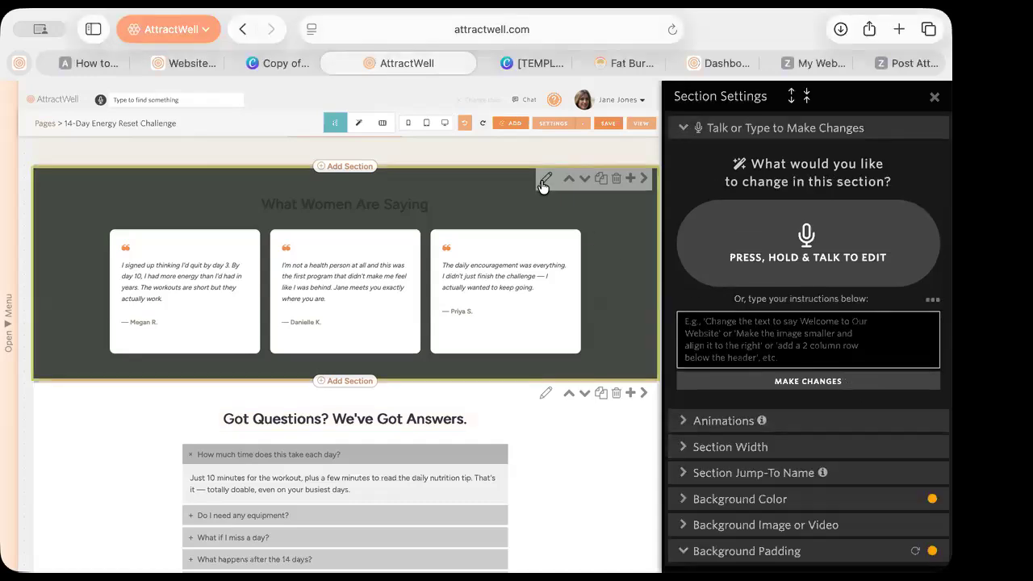
left_click(808, 246)
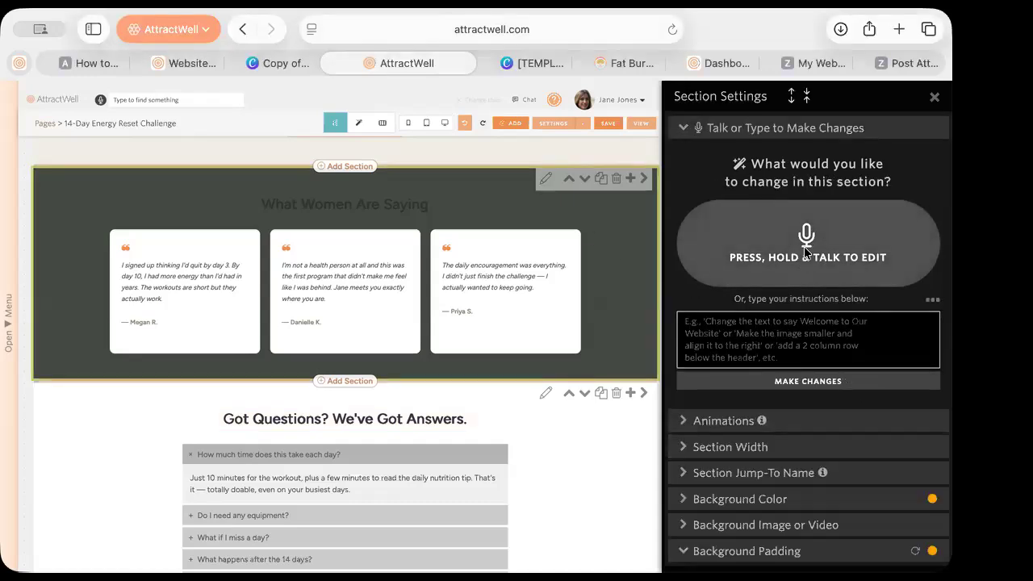
left_click(531, 296)
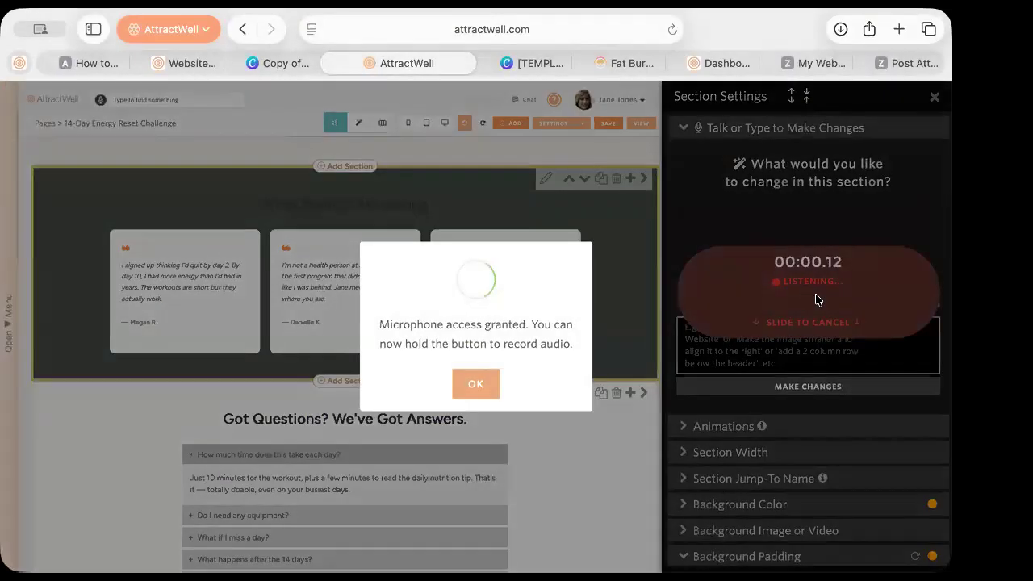
left_click(476, 385)
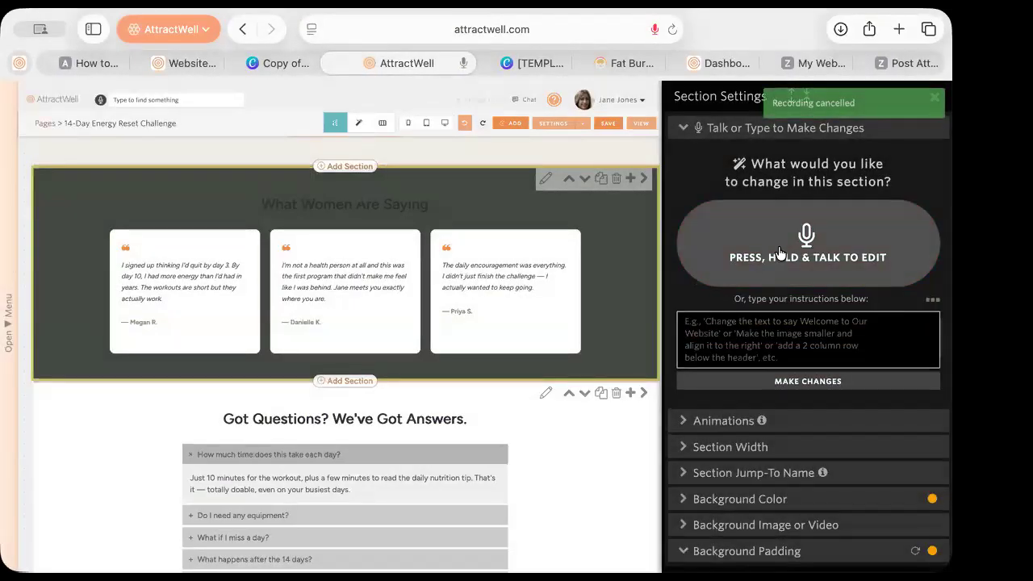
left_click(807, 234)
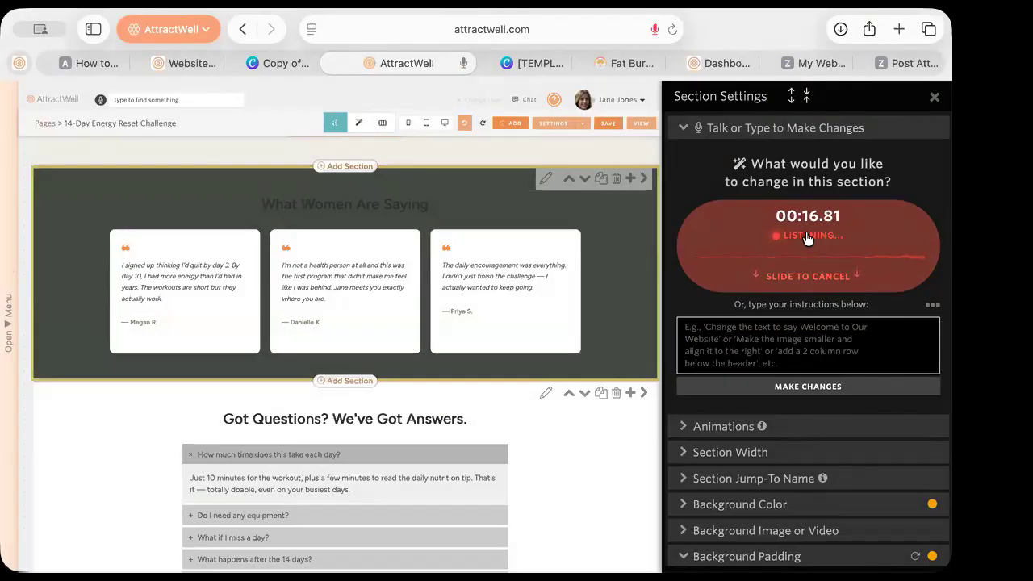
left_click_drag(807, 237, 807, 236)
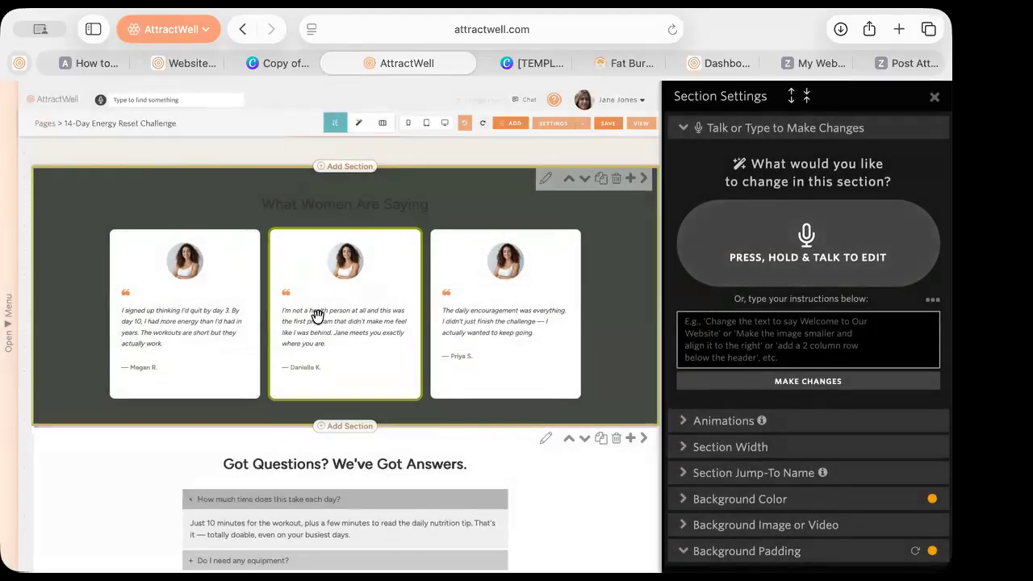
Save the challenge page and search for the healthy baker customer's record
left_click(606, 126)
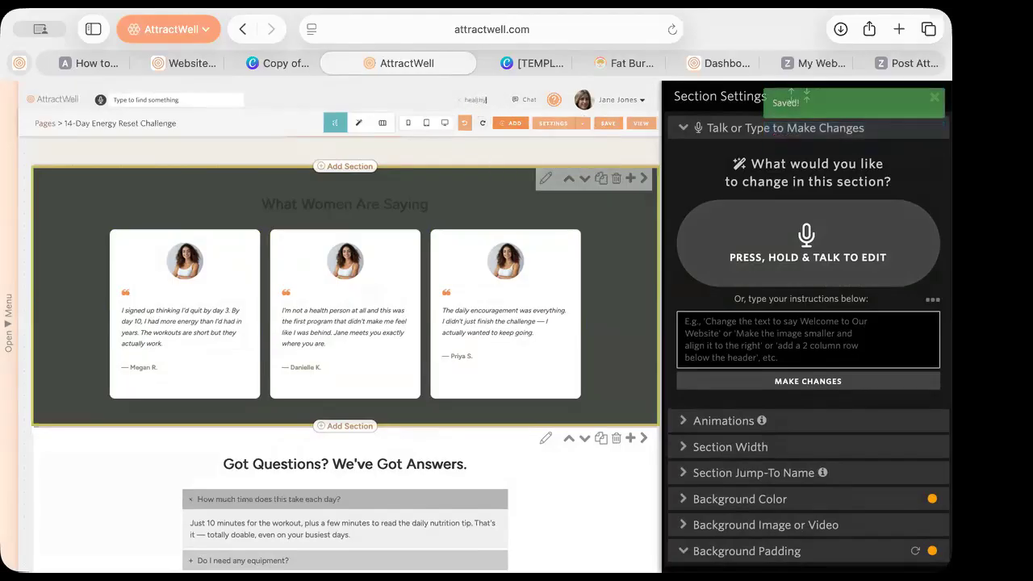
type("er")
key("Return")
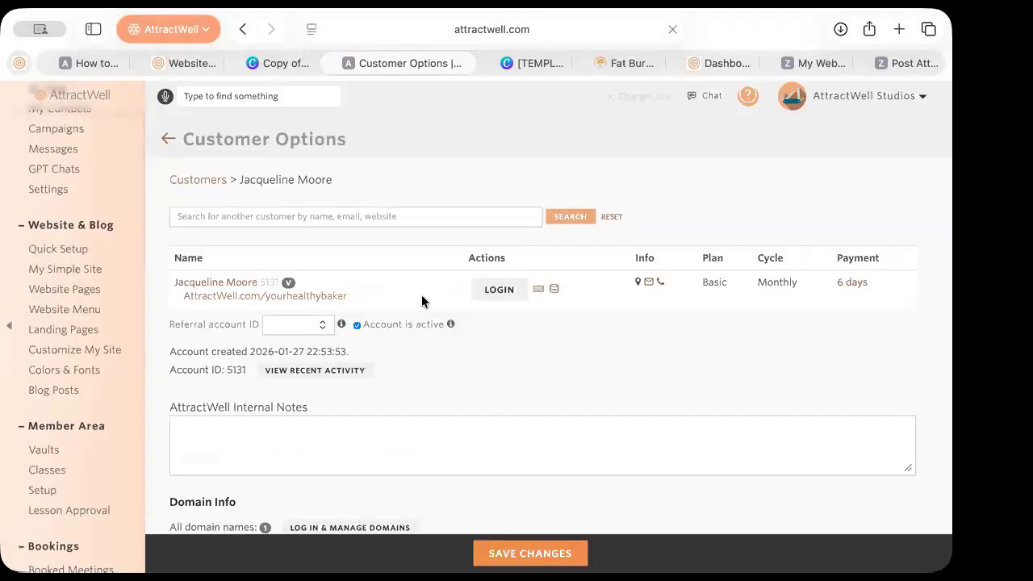
Log in to the customer's account from its customer row
left_click(484, 292)
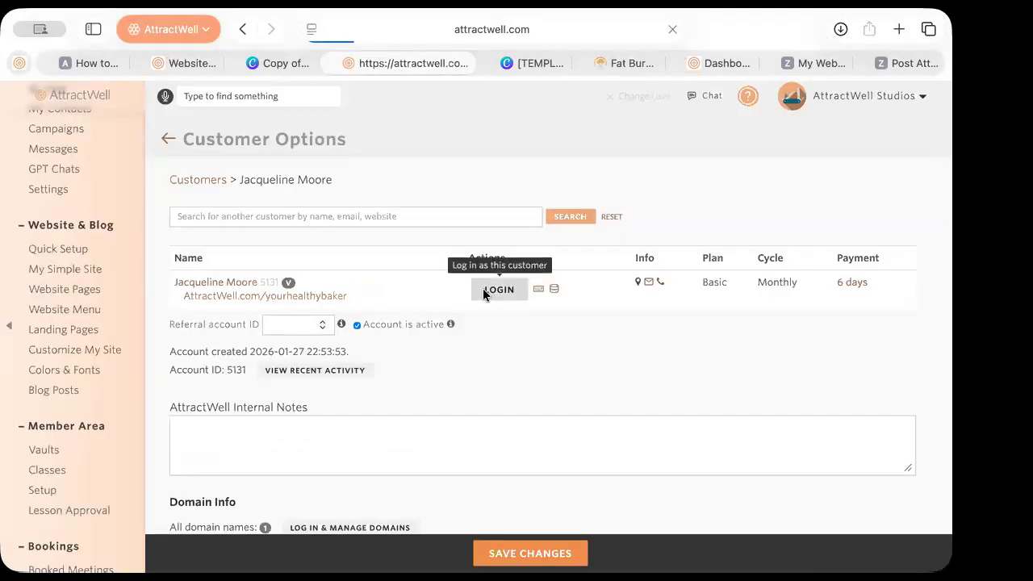
scroll(70, 466, "down", 5)
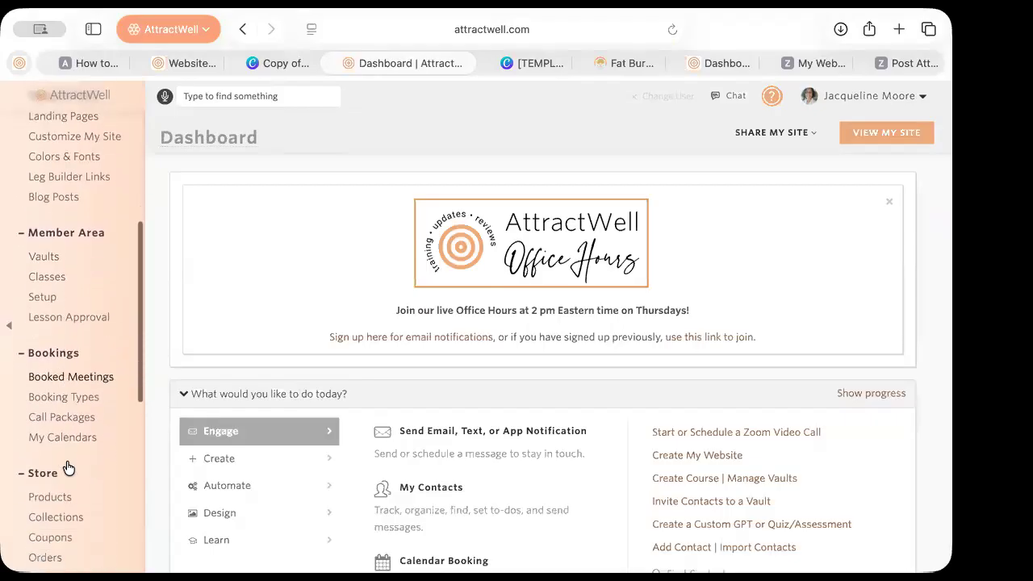
scroll(69, 468, "down", 10)
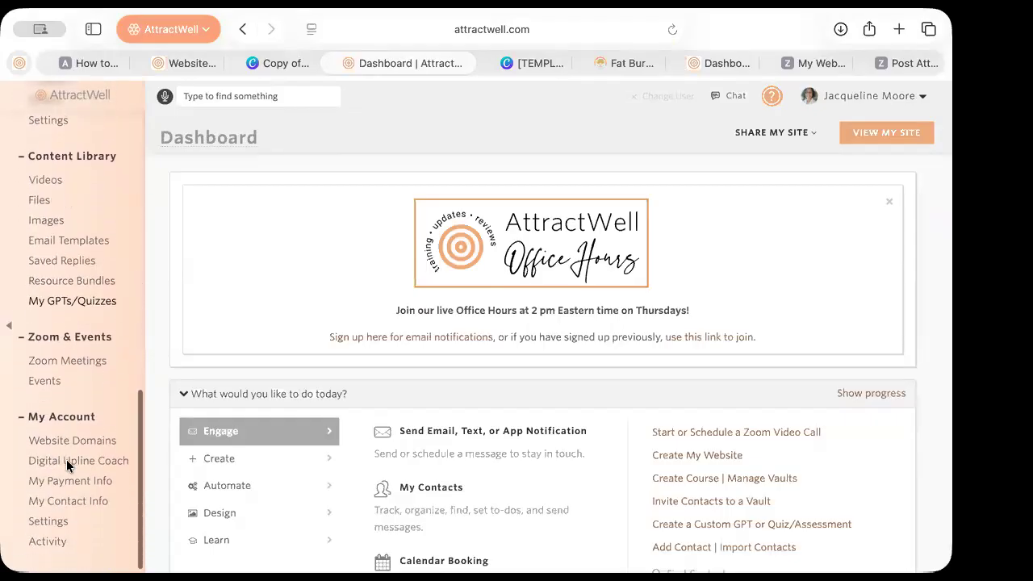
Visit Settings and AI Settings, then go to the Website Pages list
left_click(69, 527)
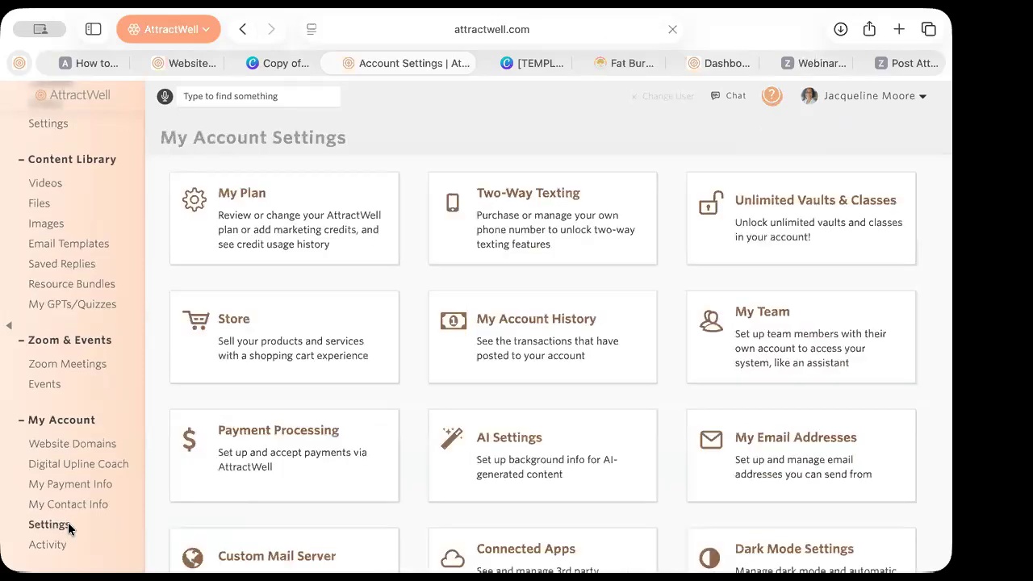
left_click(525, 456)
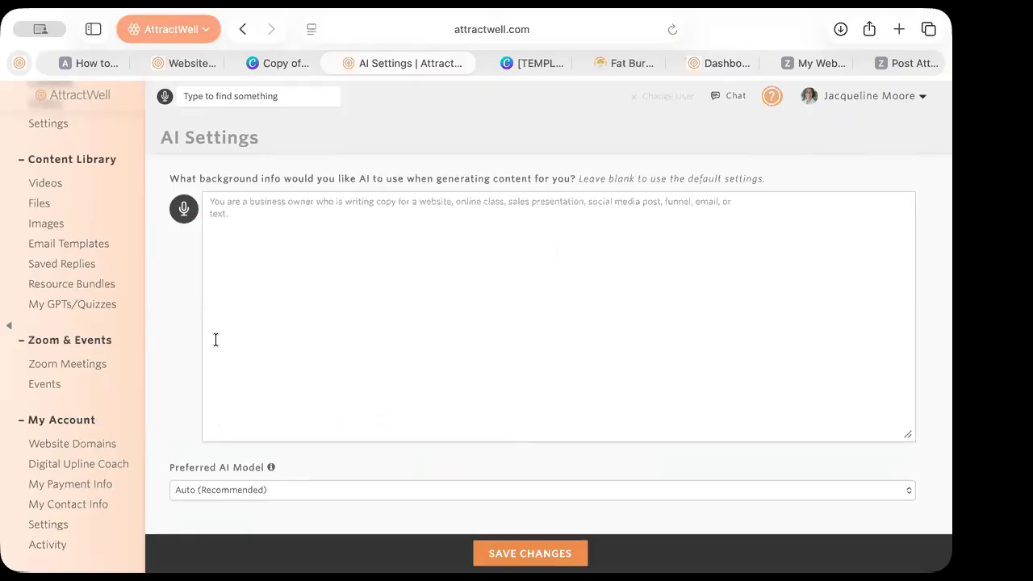
scroll(87, 307, "up", 5)
scroll(88, 311, "up", 10)
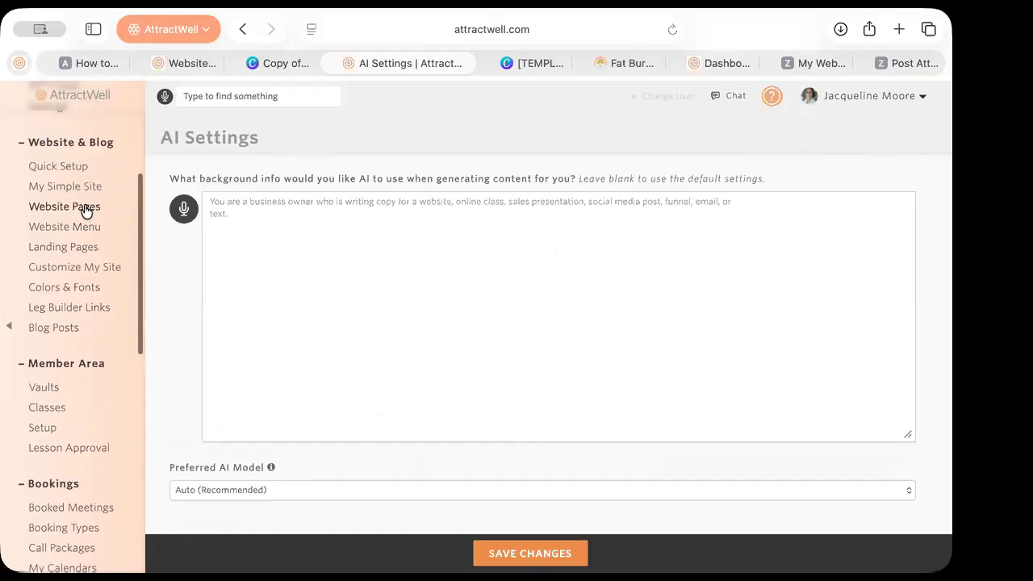
left_click(86, 208)
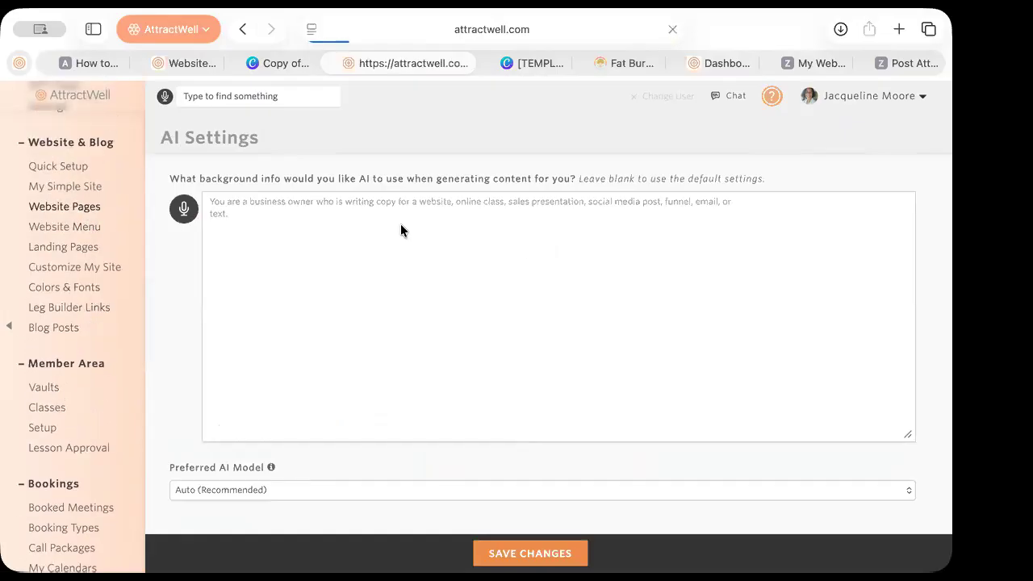
scroll(657, 261, "down", 2)
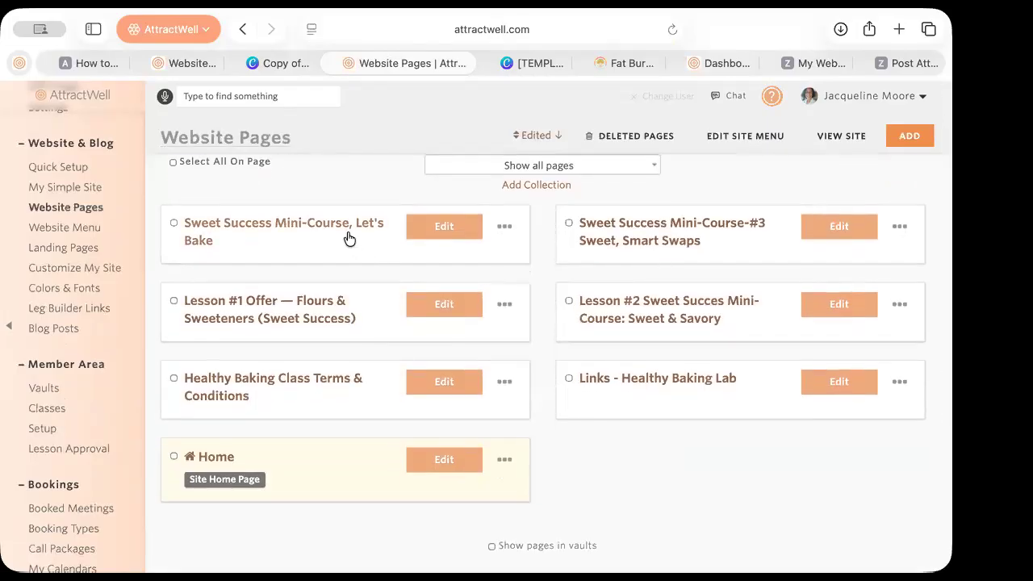
left_click(285, 230)
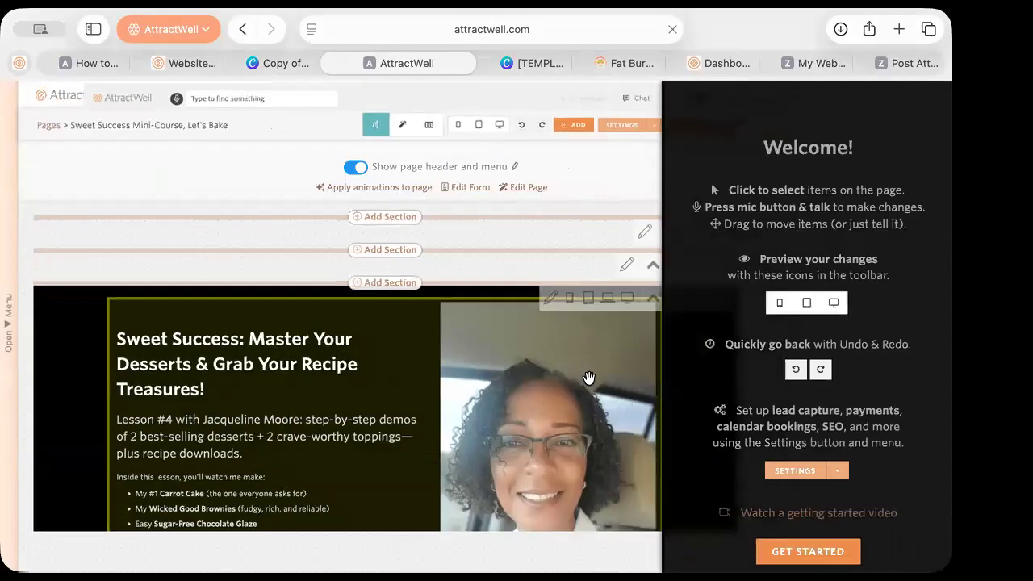
scroll(590, 383, "down", 5)
scroll(589, 383, "up", 1)
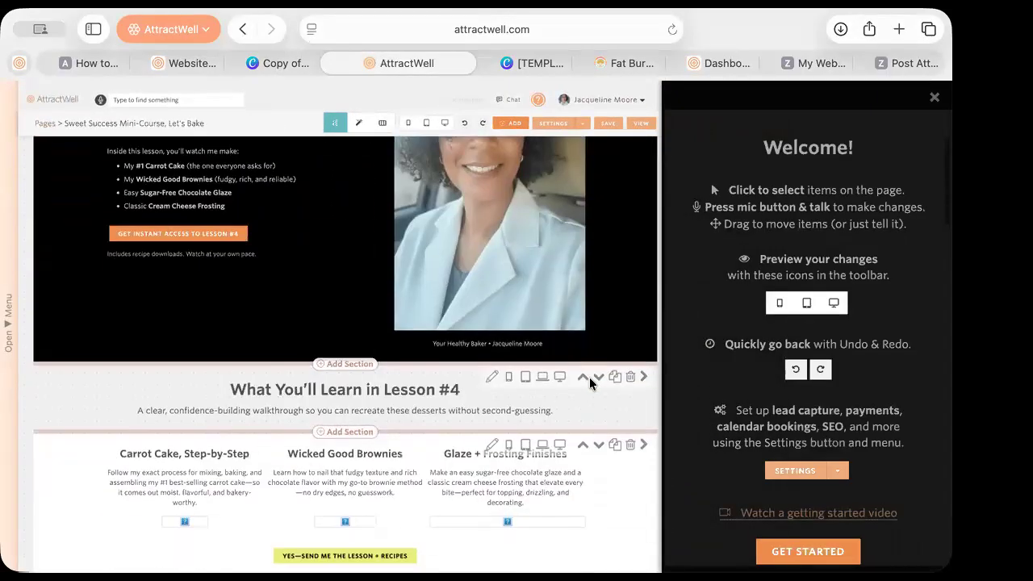
scroll(590, 384, "down", 4)
scroll(589, 384, "down", 6)
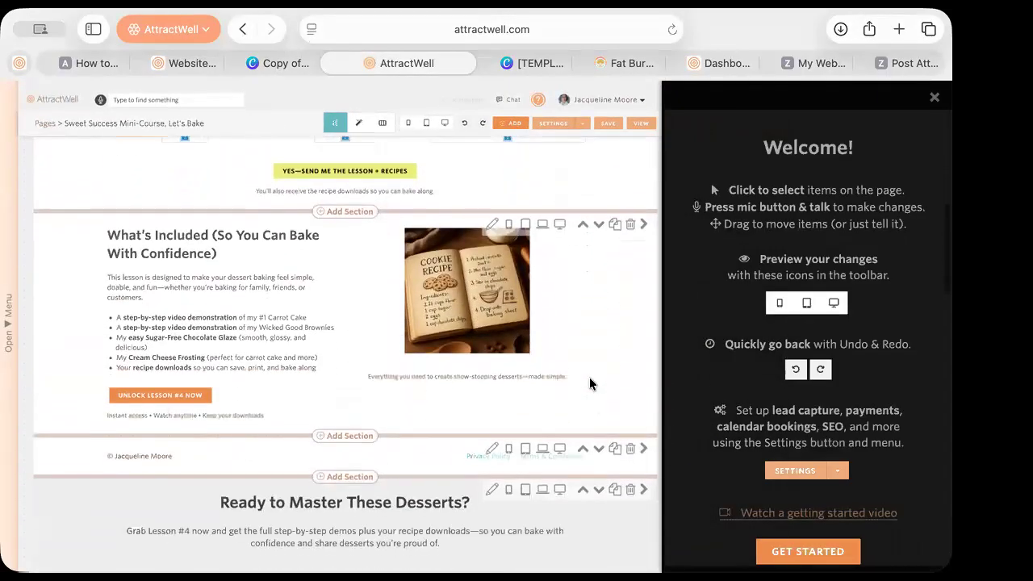
scroll(589, 384, "down", 6)
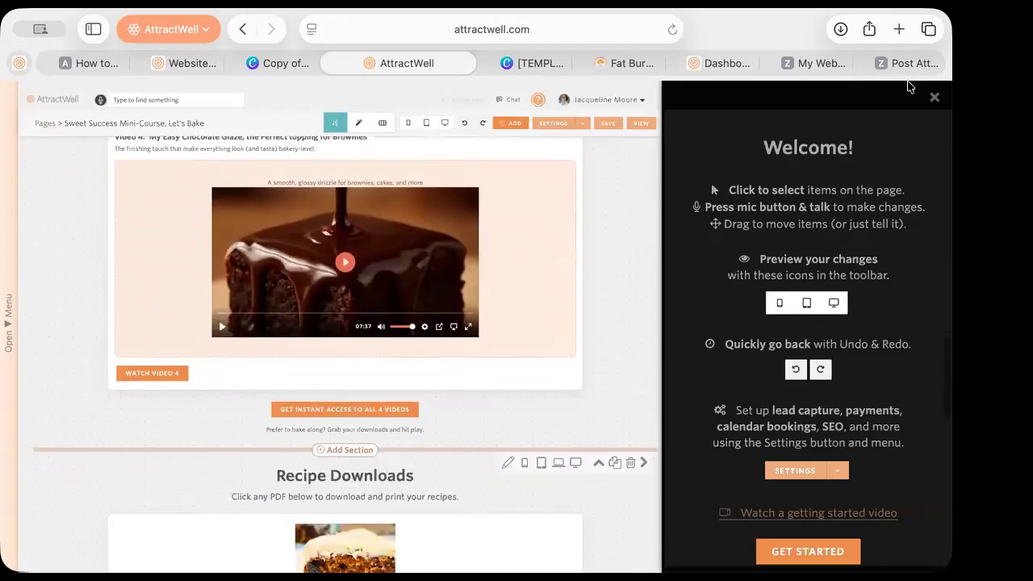
left_click(935, 97)
scroll(761, 303, "down", 3)
scroll(761, 305, "down", 8)
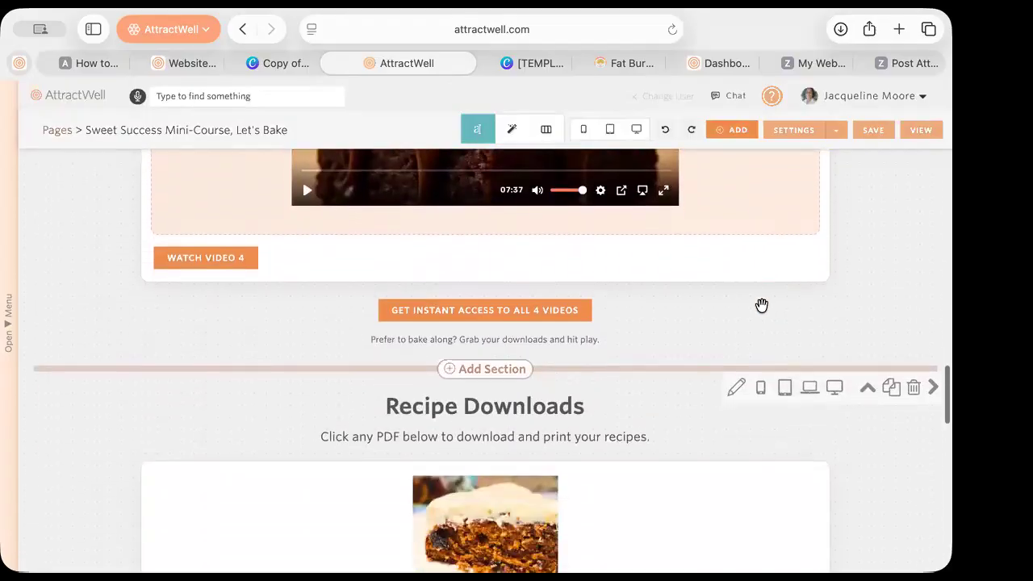
scroll(761, 305, "down", 8)
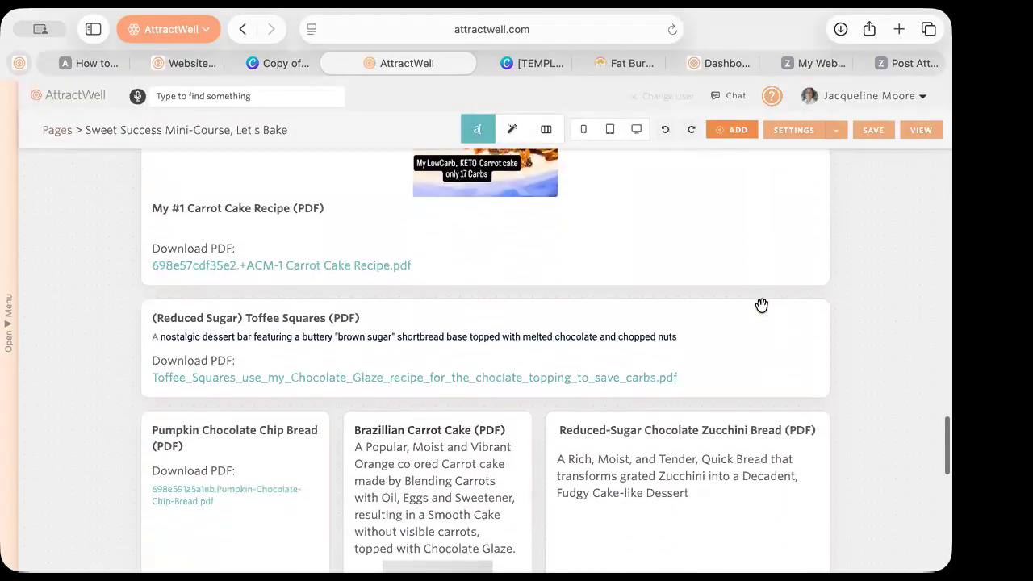
scroll(762, 304, "left", 5)
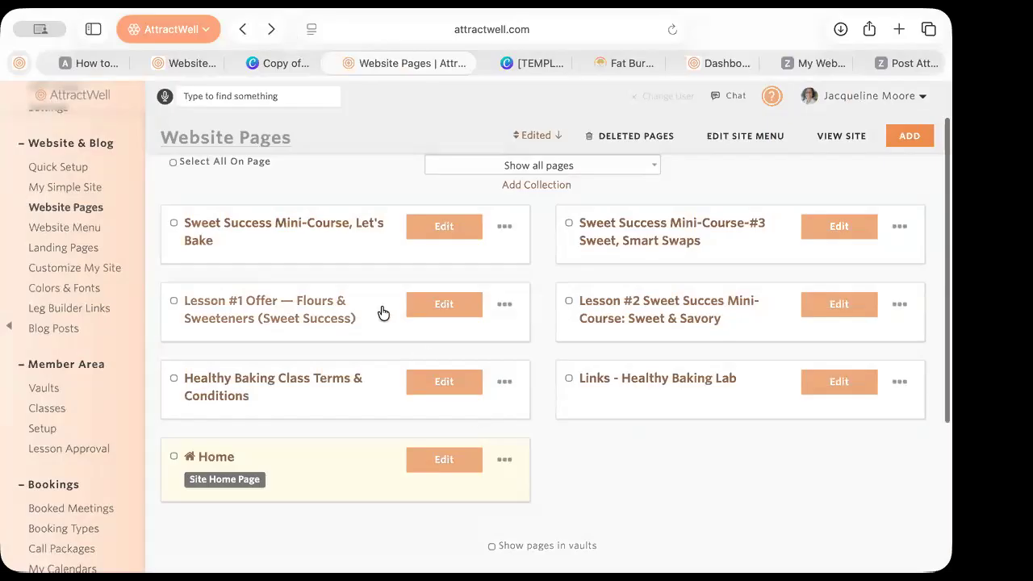
left_click(346, 234)
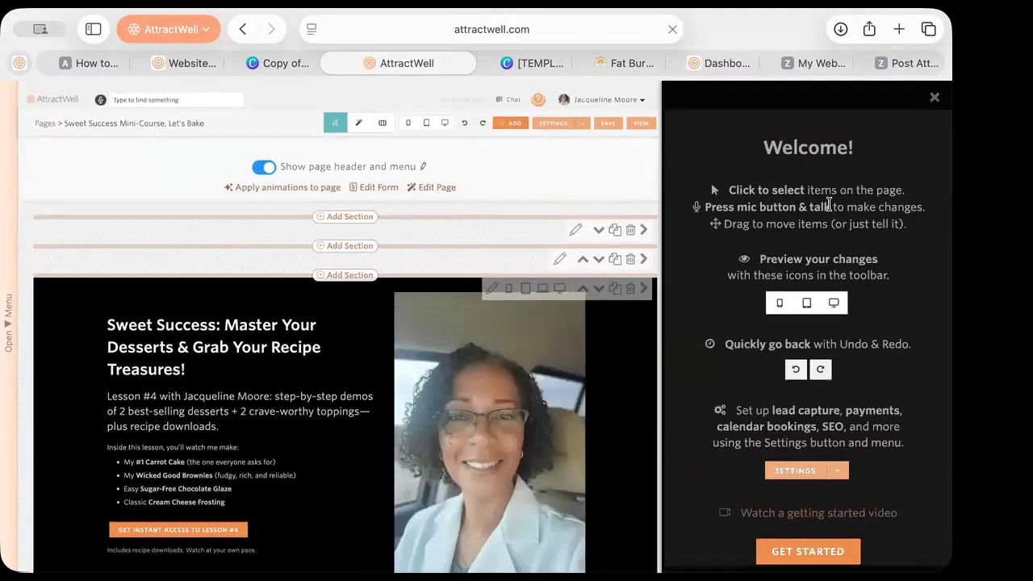
left_click(935, 97)
scroll(710, 341, "down", 10)
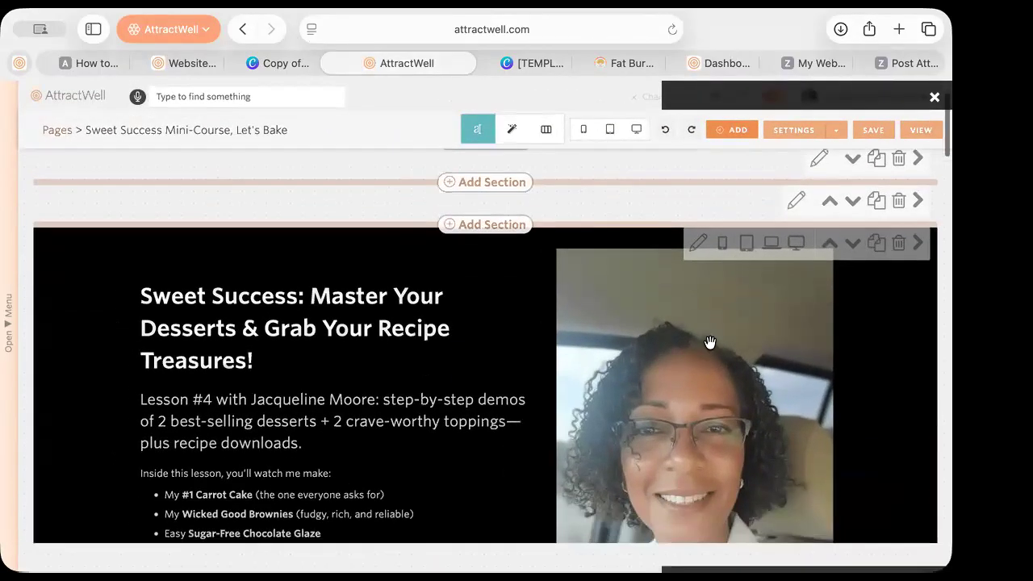
scroll(711, 341, "down", 5)
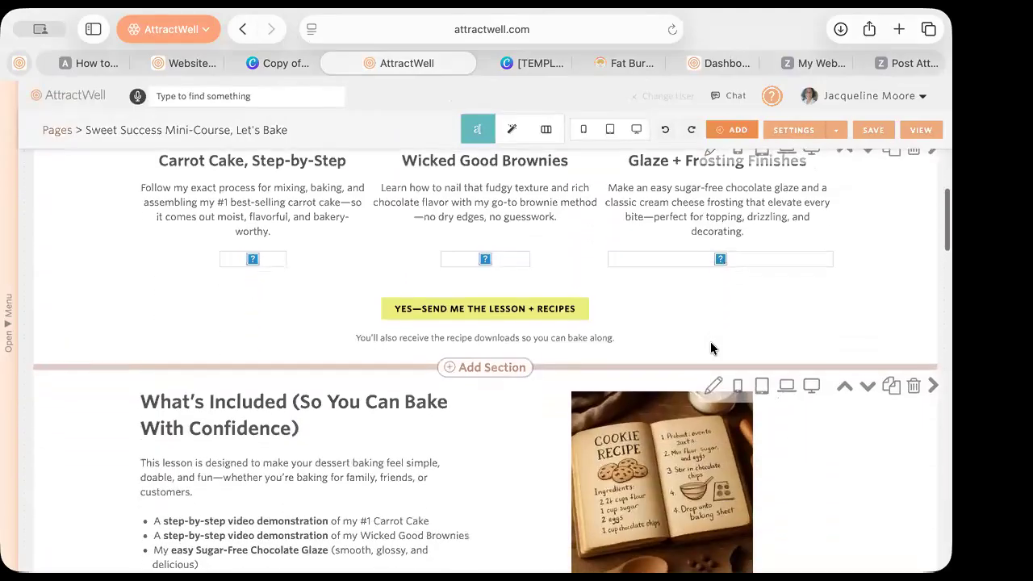
scroll(710, 342, "down", 5)
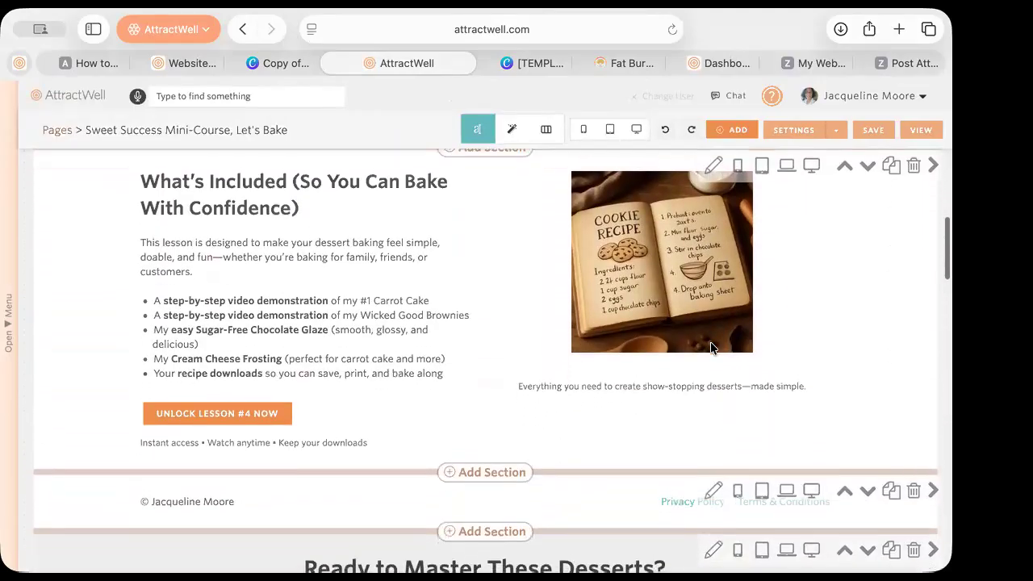
scroll(712, 348, "down", 8)
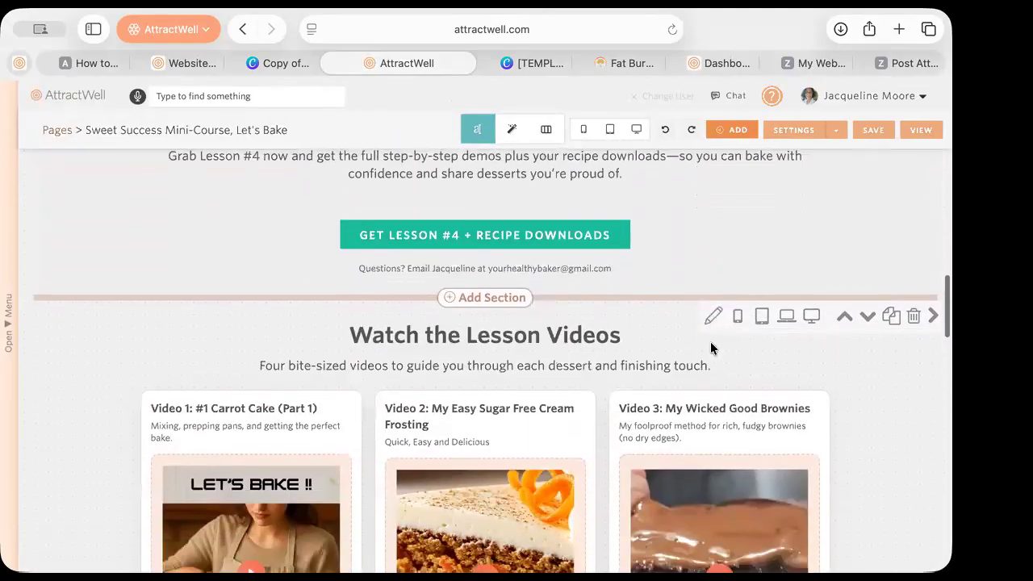
scroll(710, 349, "down", 10)
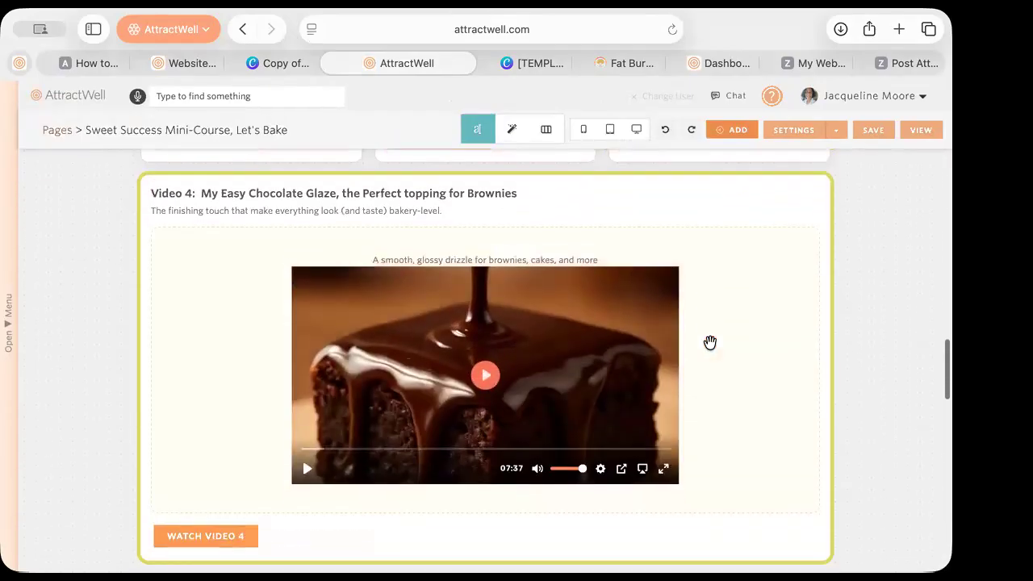
scroll(710, 348, "down", 8)
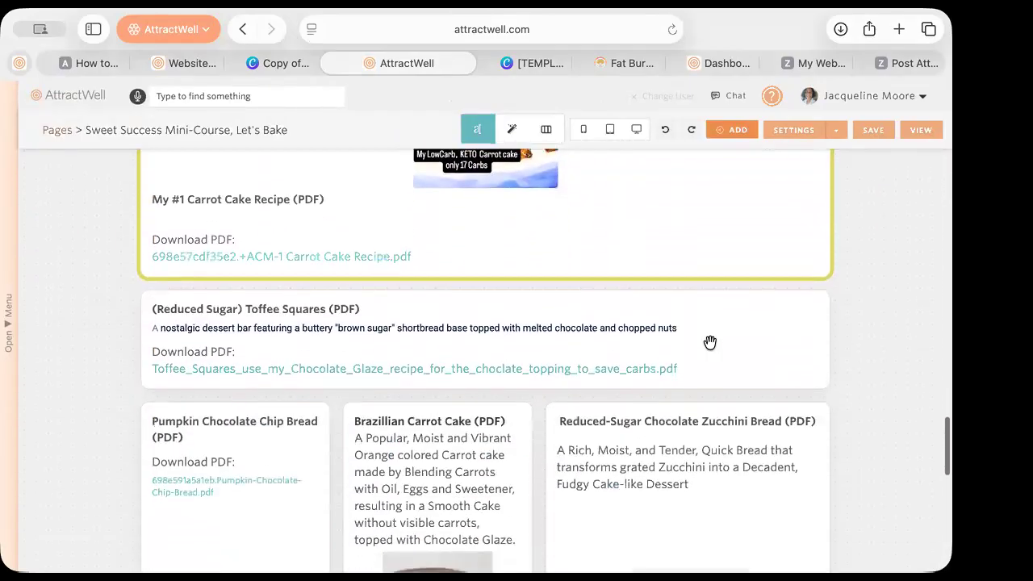
scroll(710, 343, "down", 3)
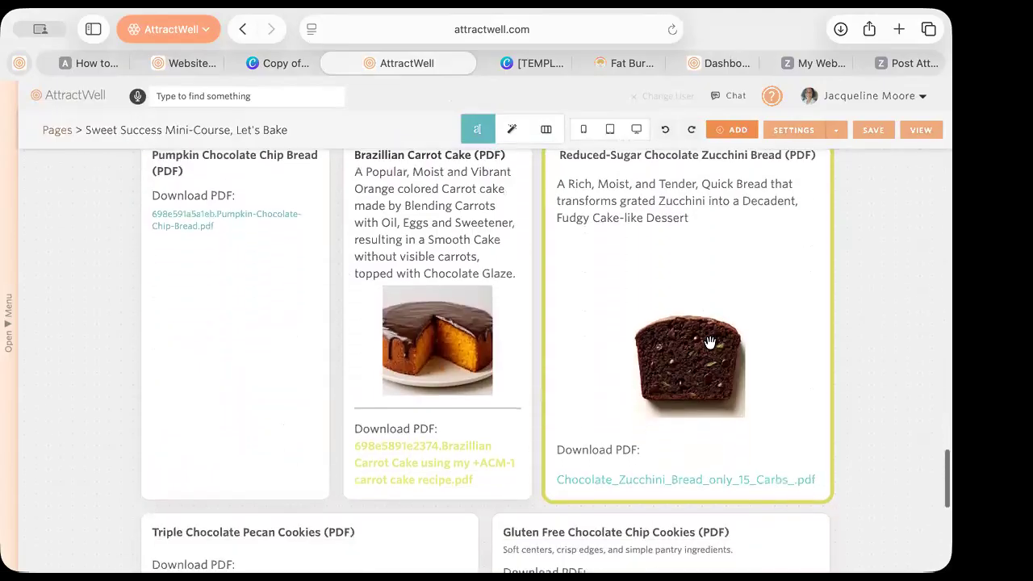
scroll(710, 343, "down", 5)
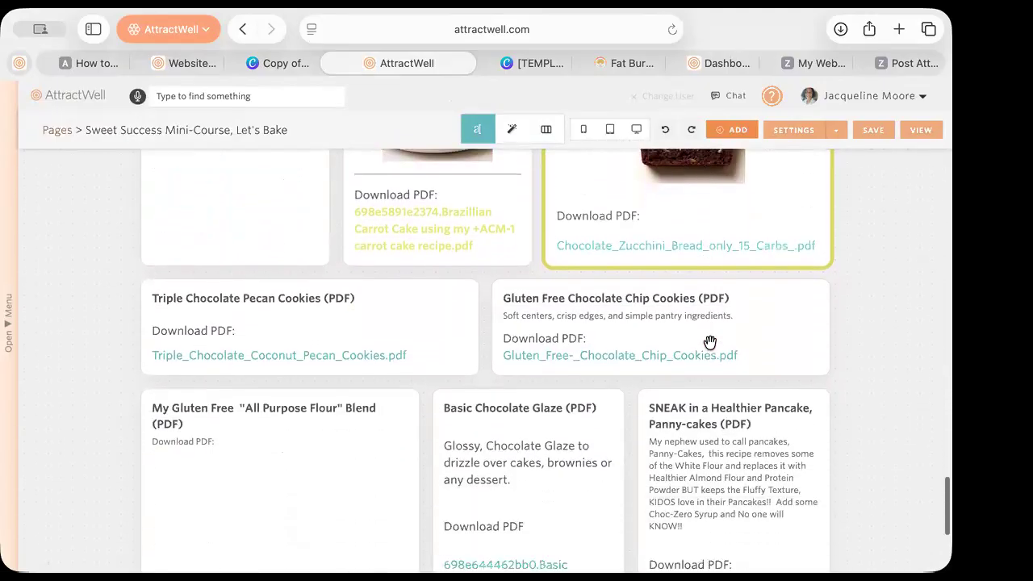
scroll(711, 341, "down", 1)
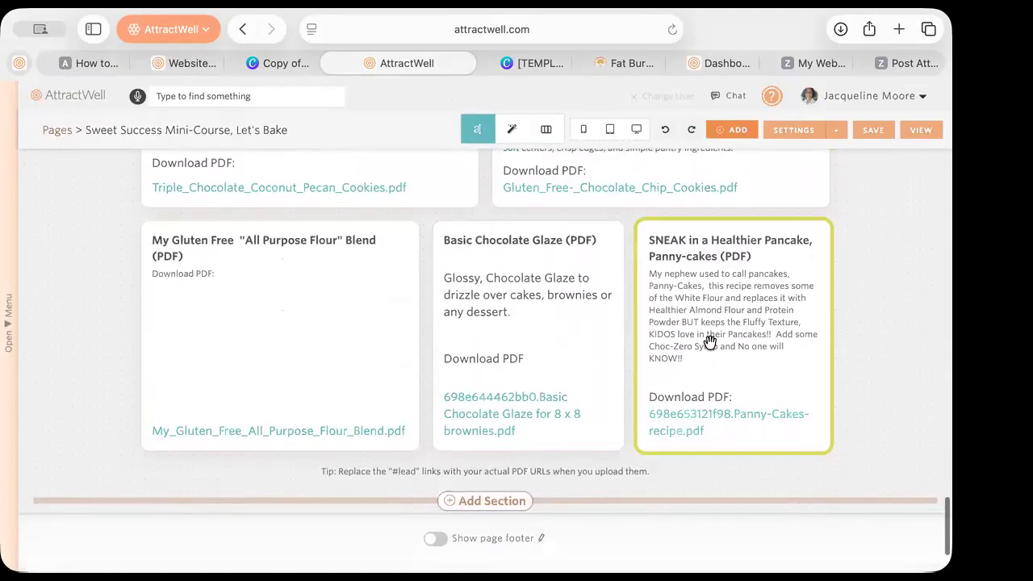
scroll(834, 367, "up", 10)
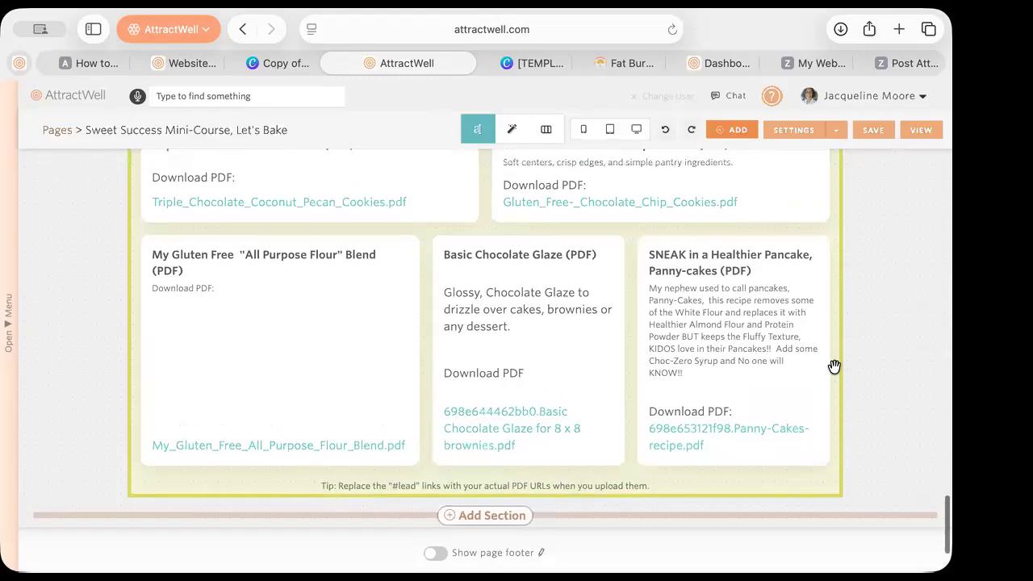
scroll(835, 366, "up", 15)
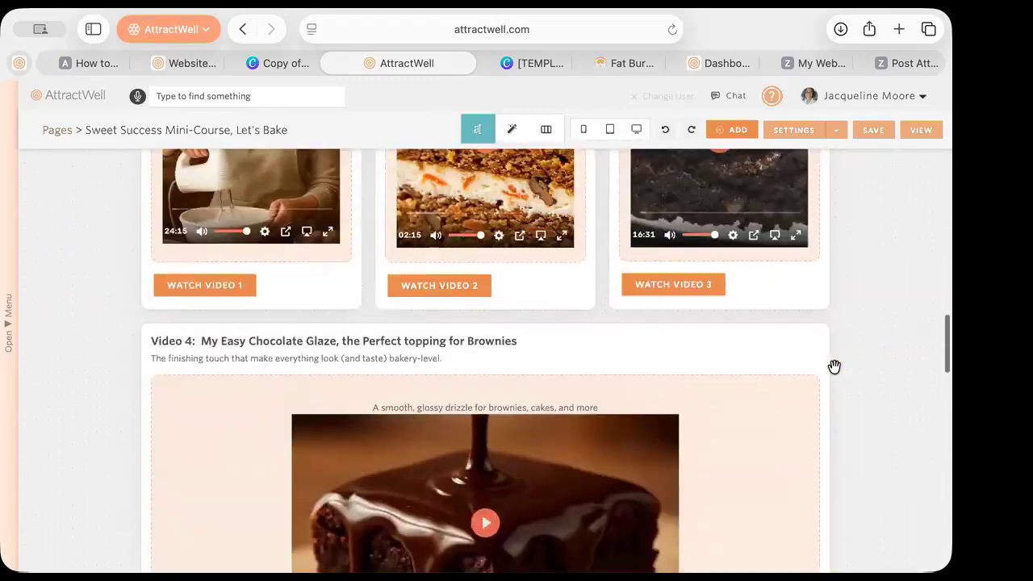
scroll(834, 366, "up", 7)
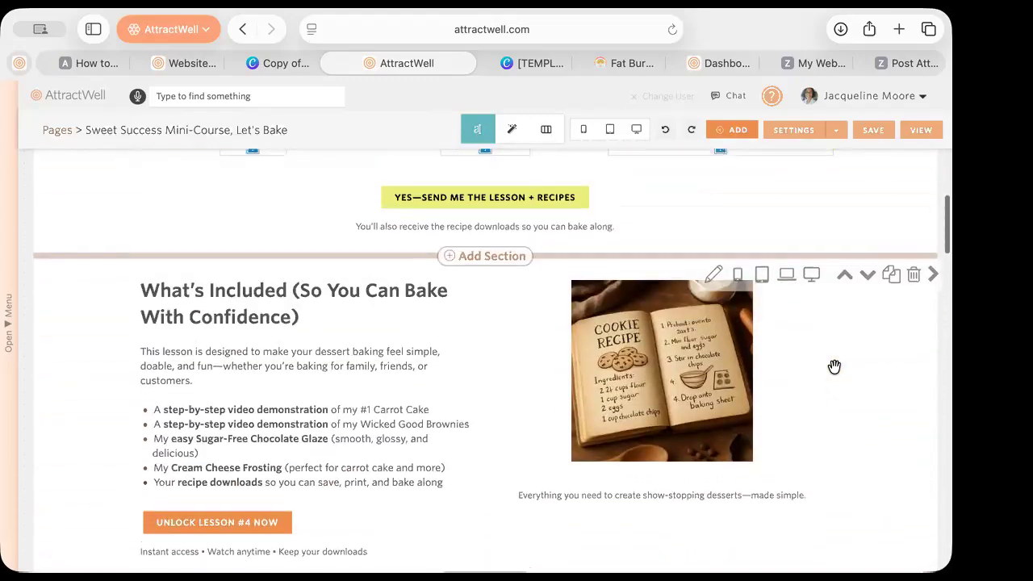
scroll(835, 367, "left", 5)
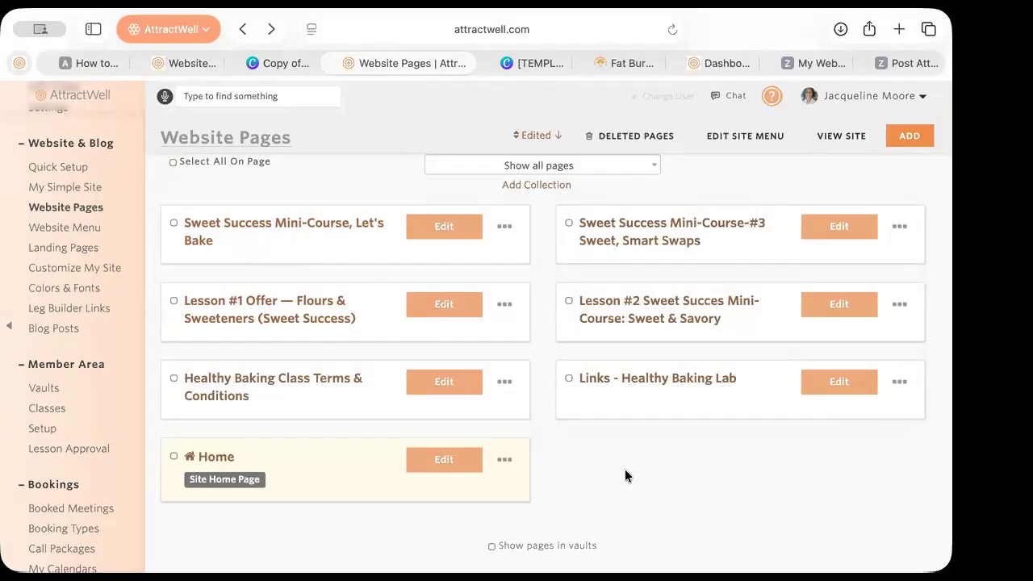
Check the Home page's options menu, then close the four extra browser tabs
scroll(625, 469, "up", 1)
scroll(624, 469, "down", 2)
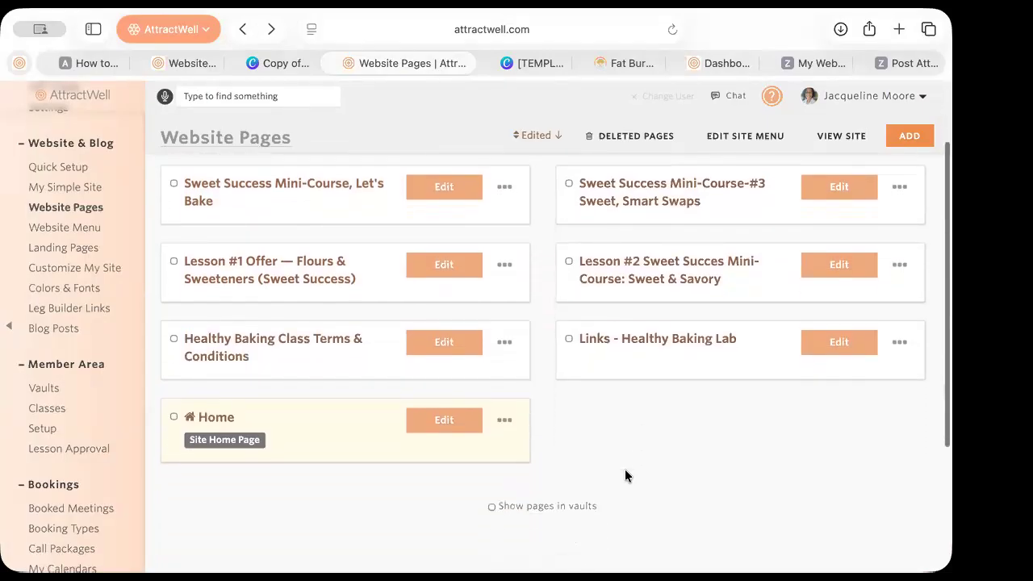
scroll(625, 470, "up", 1)
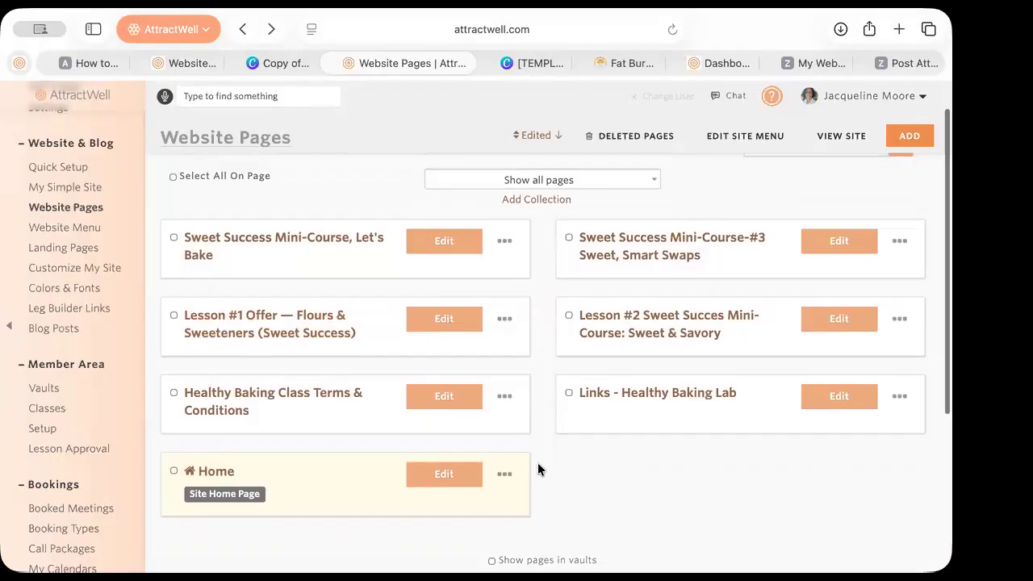
left_click(505, 473)
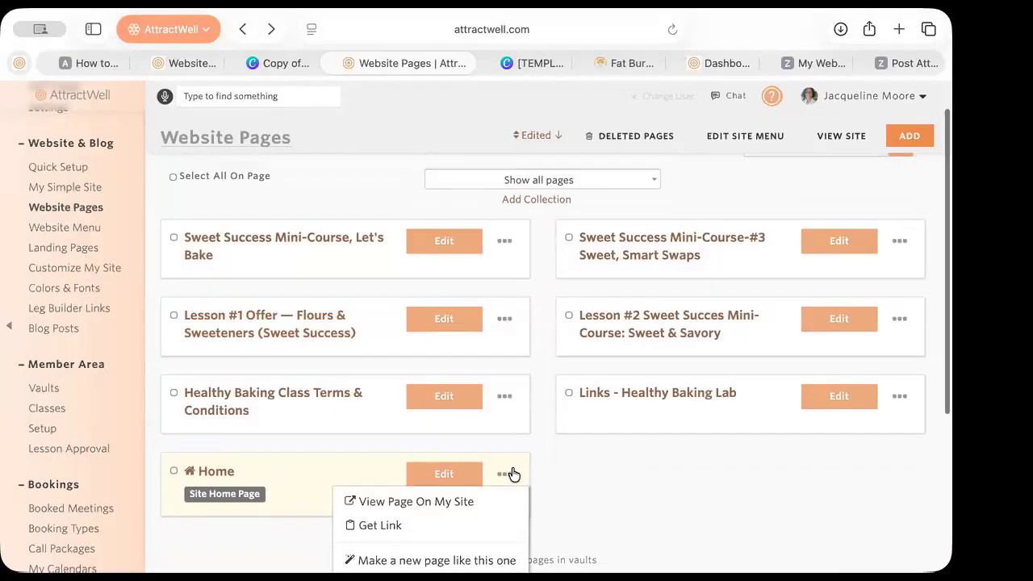
left_click(589, 492)
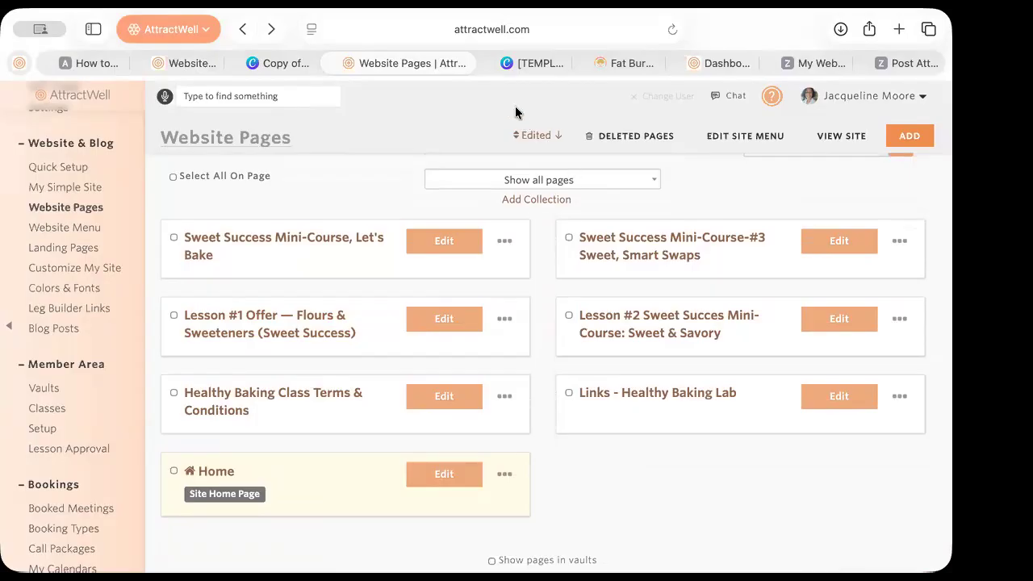
left_click(488, 64)
left_click(487, 63)
left_click(488, 64)
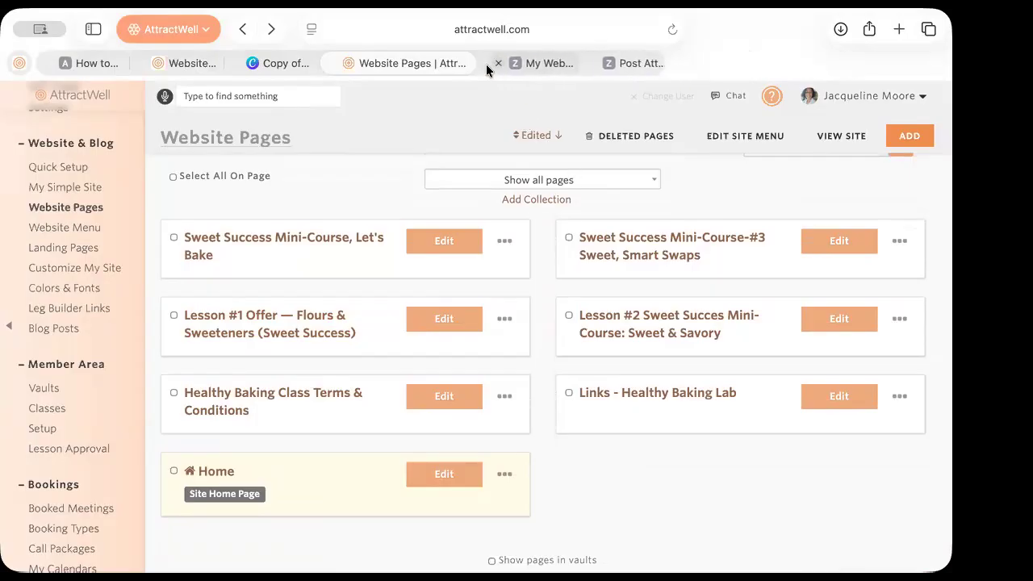
left_click(488, 64)
left_click(488, 63)
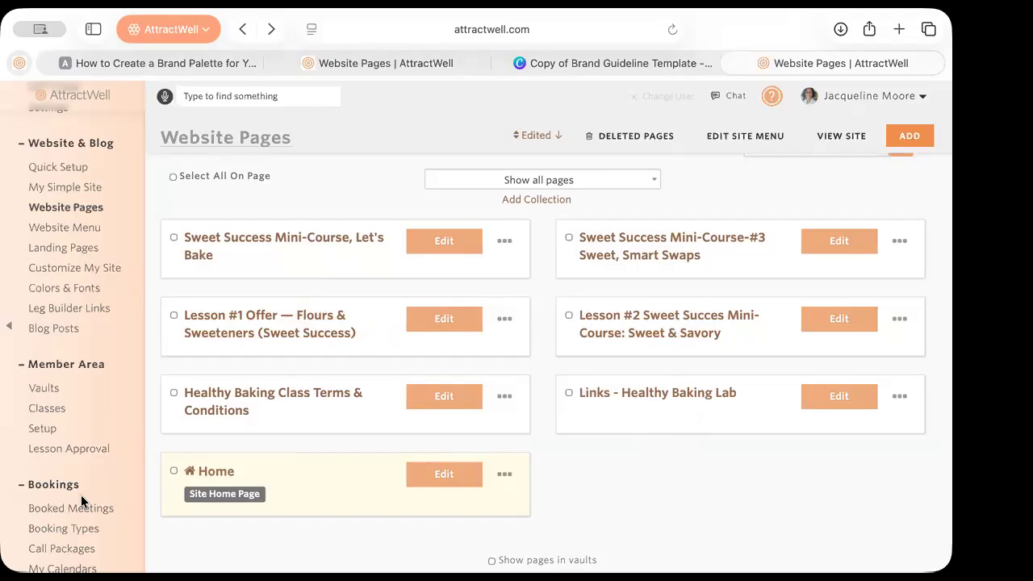
Go to the Vaults list under Member Area
scroll(81, 495, "down", 5)
scroll(82, 503, "down", 6)
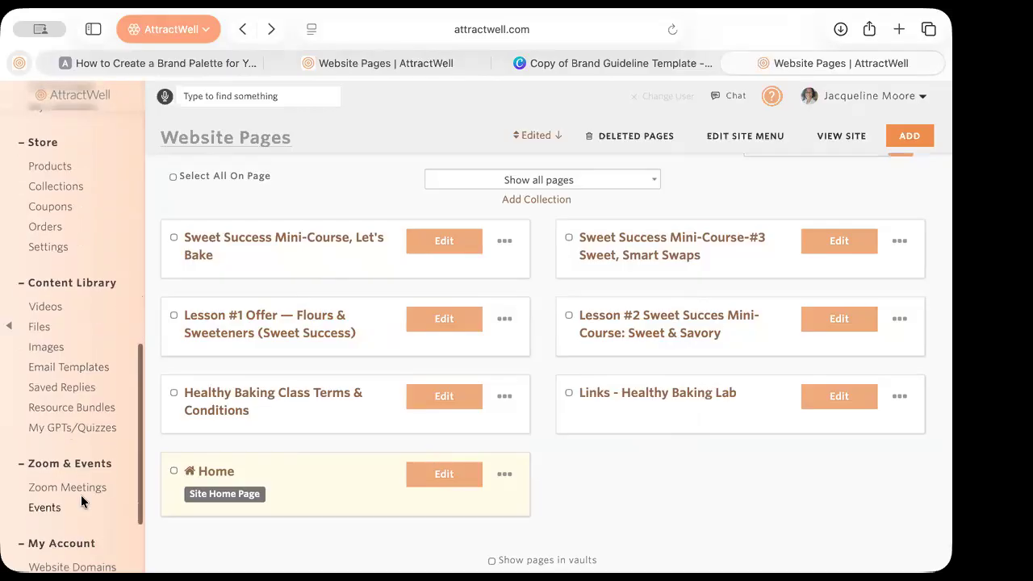
scroll(81, 502, "up", 5)
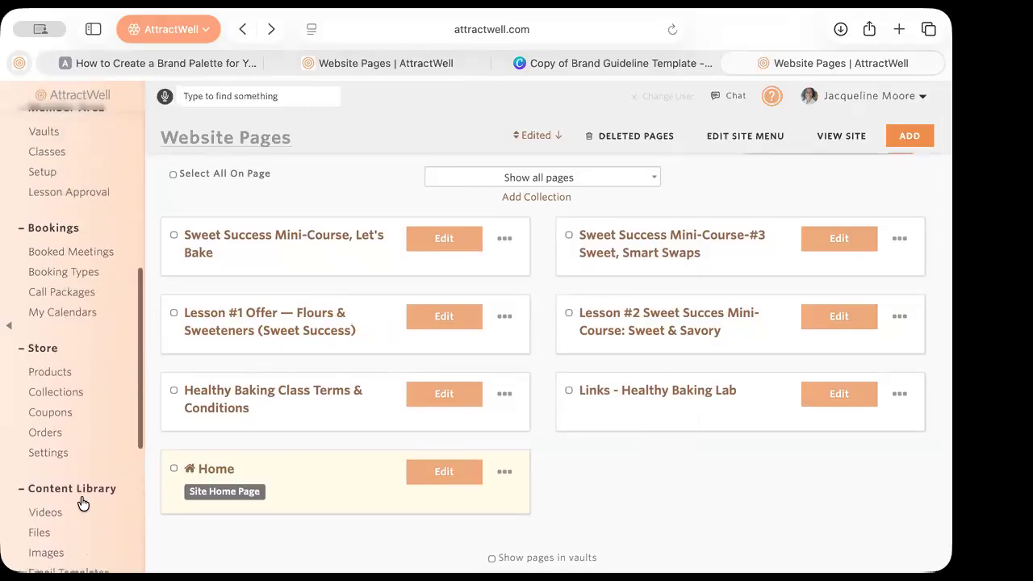
left_click(47, 210)
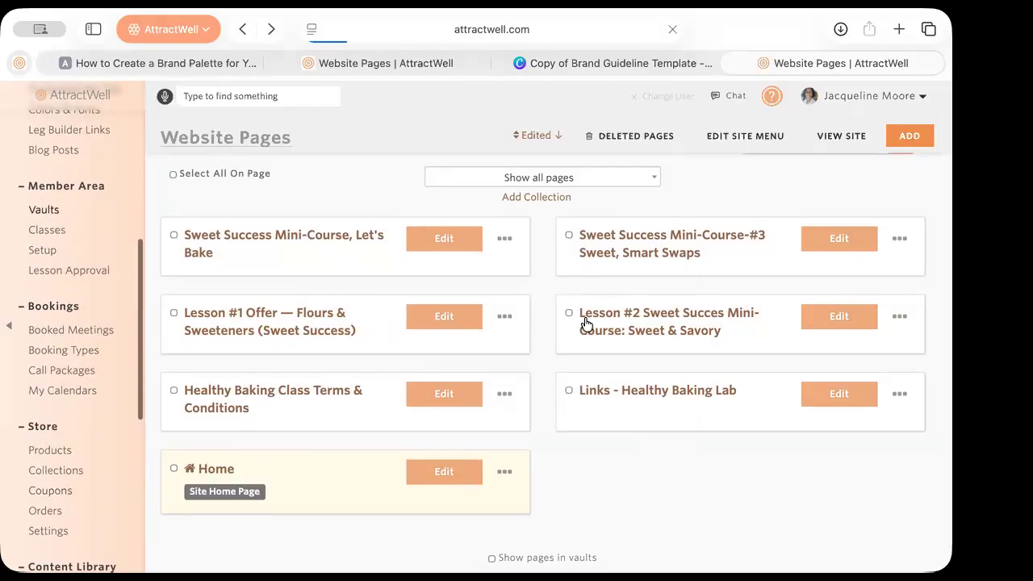
Scroll My Vaults down to the Sweet Success lesson vaults, Lesson #1 through Lesson 4
scroll(624, 449, "down", 3)
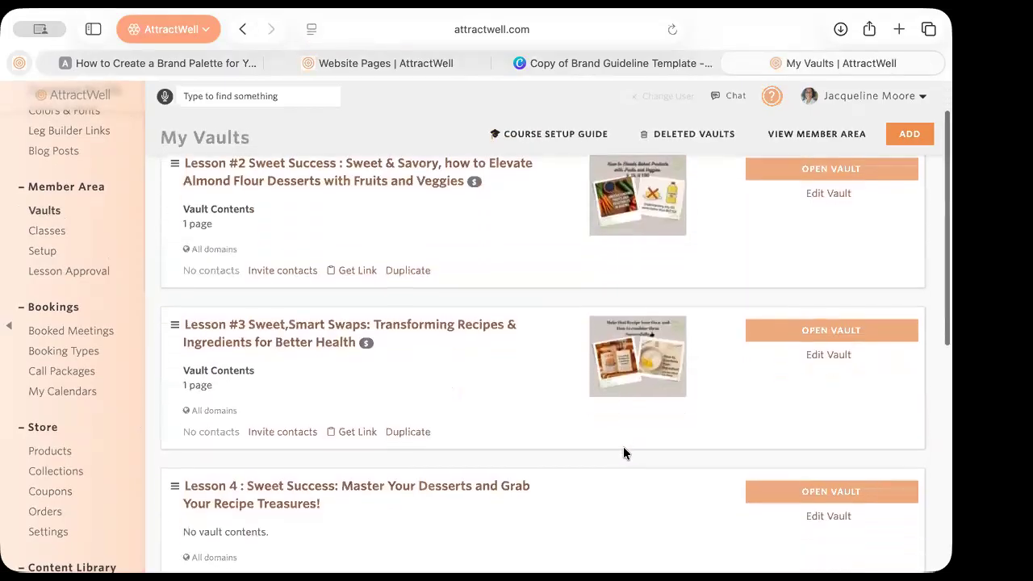
scroll(623, 448, "down", 10)
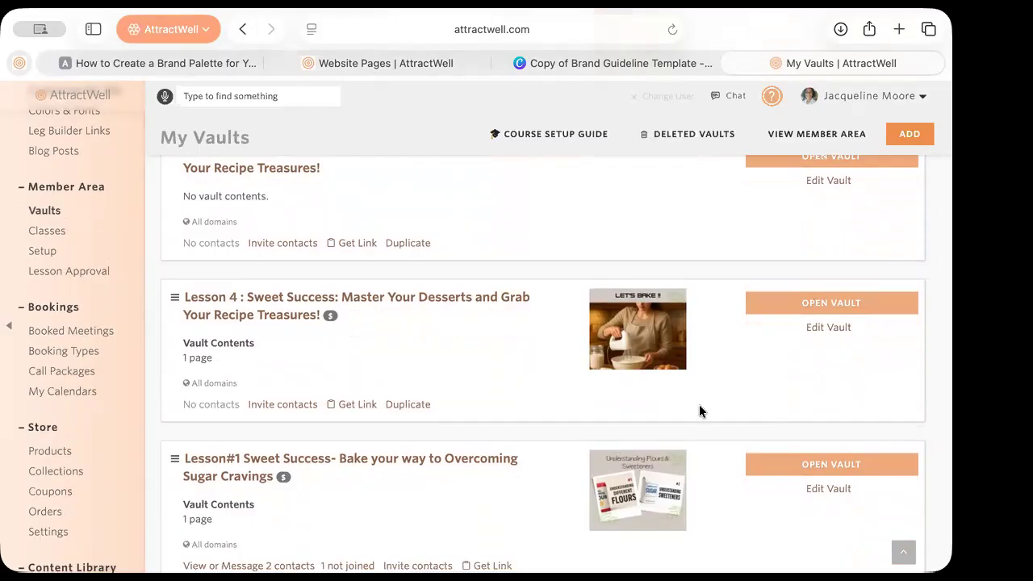
scroll(699, 388, "down", 3)
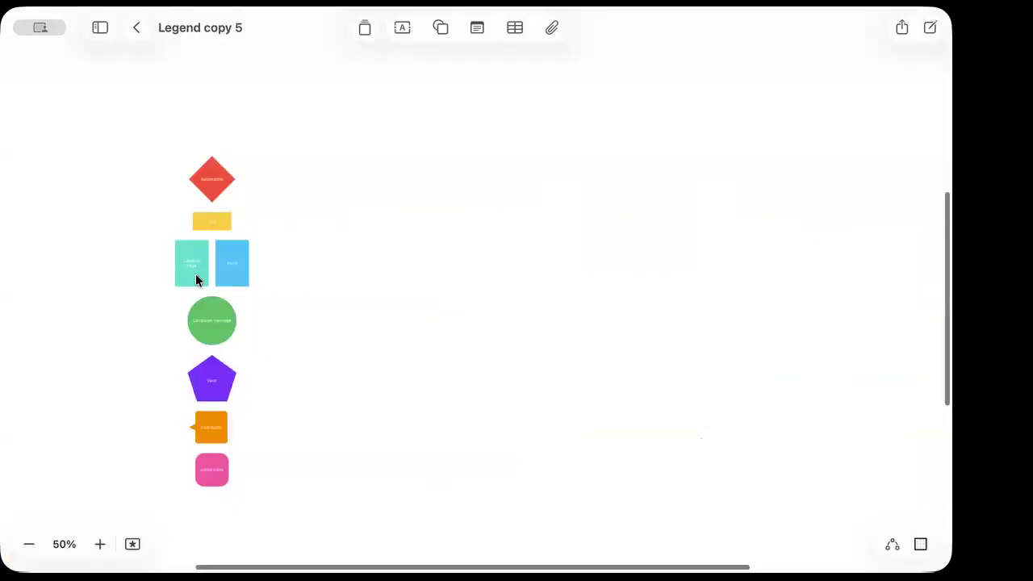
Duplicate the Vault pentagon and enlarge the copy
scroll(195, 274, "up", 5)
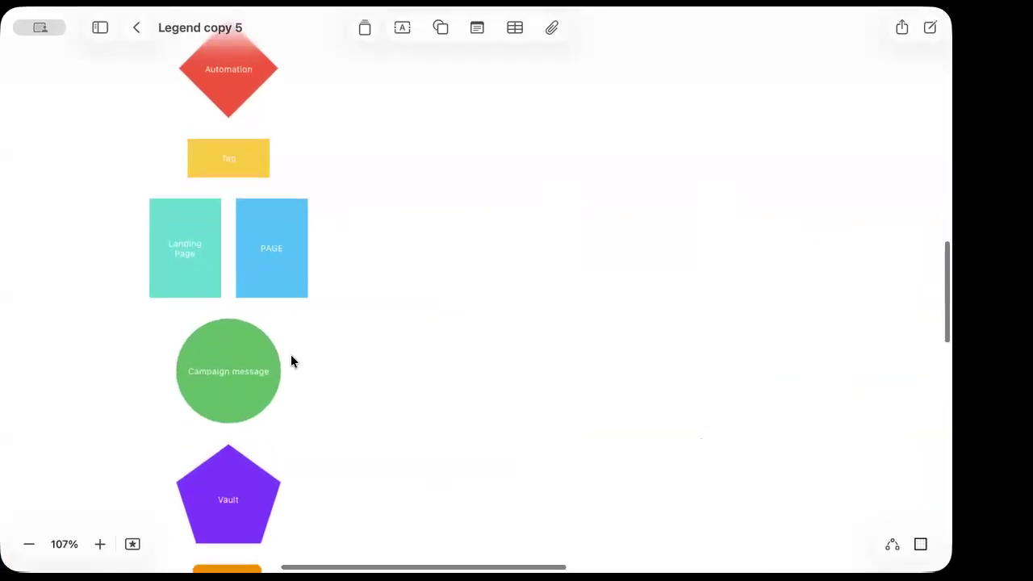
scroll(290, 360, "down", 4)
left_click(195, 353)
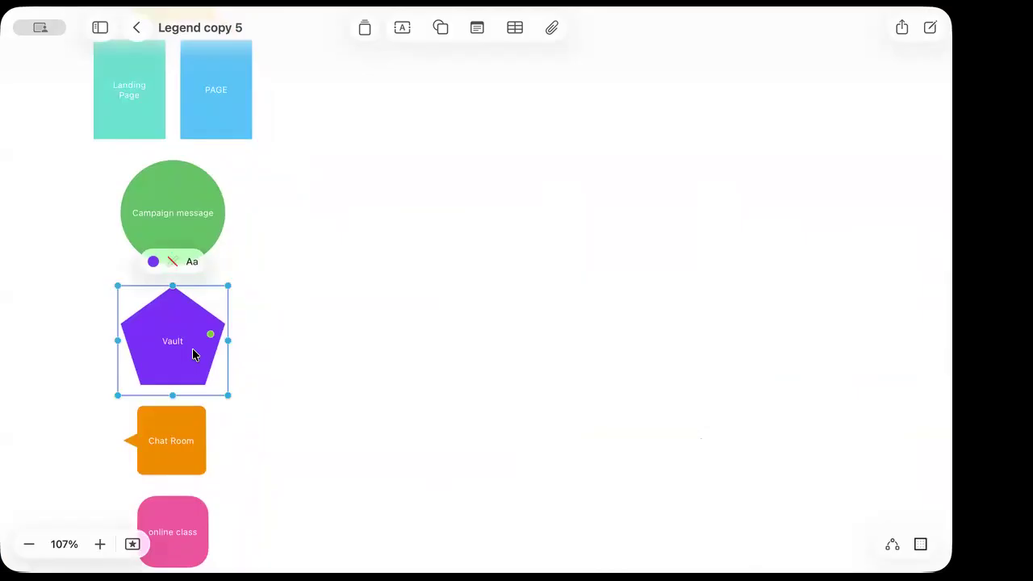
left_click_drag(192, 349, 829, 509)
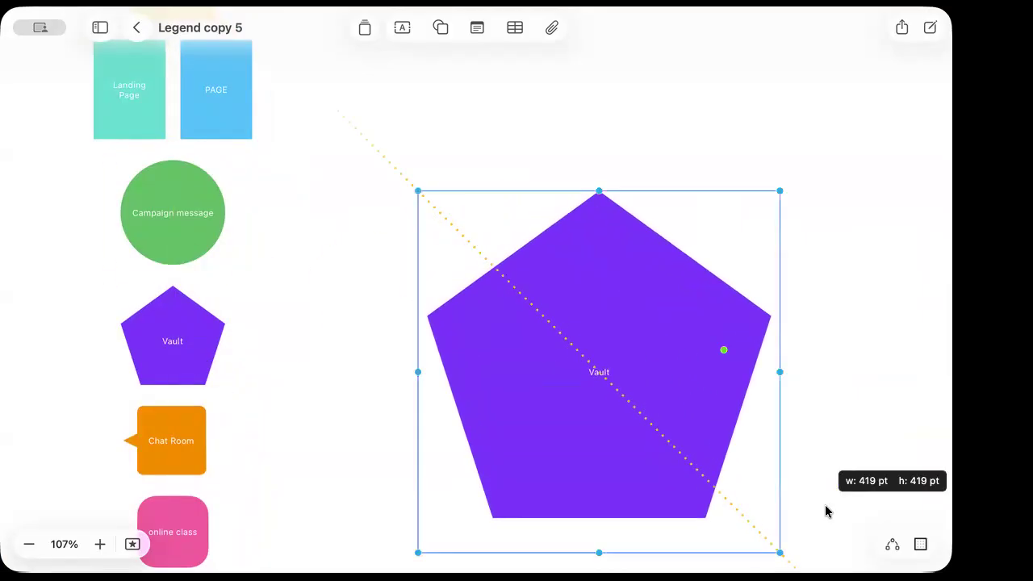
scroll(856, 415, "down", 1)
scroll(857, 415, "right", 4)
left_click_drag(574, 393, 606, 307)
left_click(729, 473)
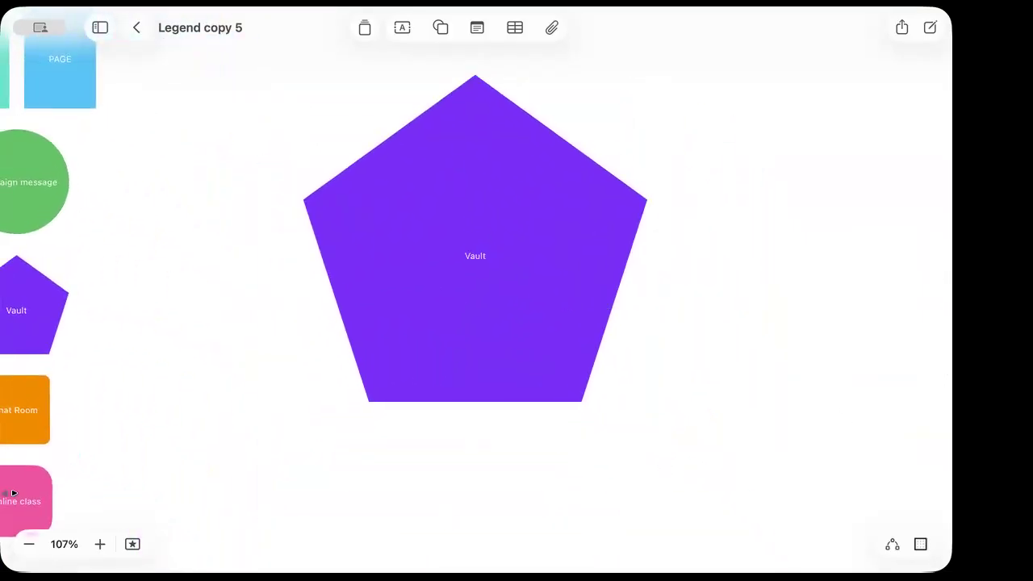
Place a copy of the pink online class shape inside the large pentagon
scroll(12, 484, "left", 3)
left_click(25, 504)
scroll(25, 504, "down", 2)
left_click_drag(25, 504, 443, 174)
left_click(498, 239)
left_click(496, 238)
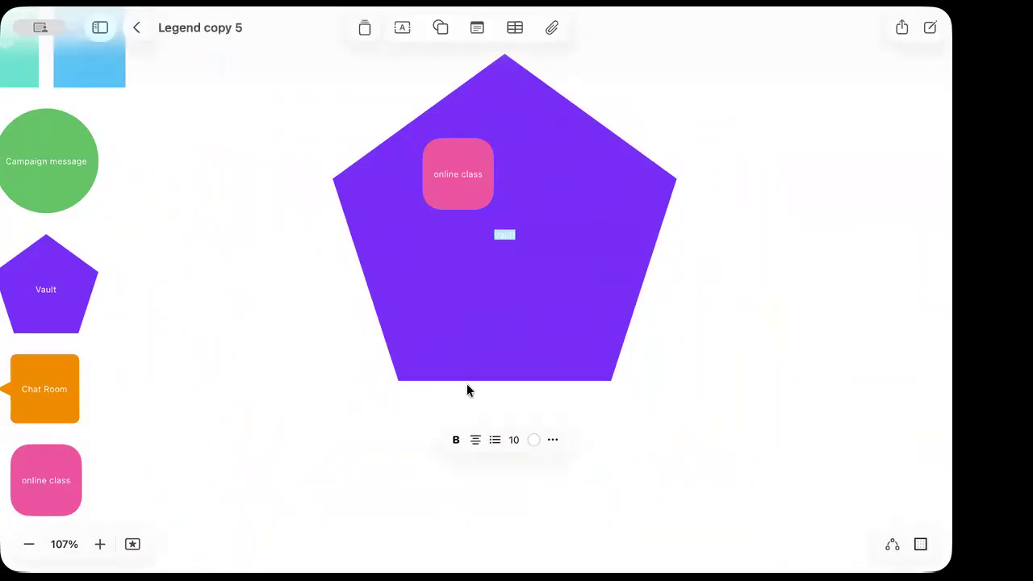
Label both the large pentagon and its pink box 'Sweet Success'
type("Sweet Success")
double_click(444, 175)
type("S")
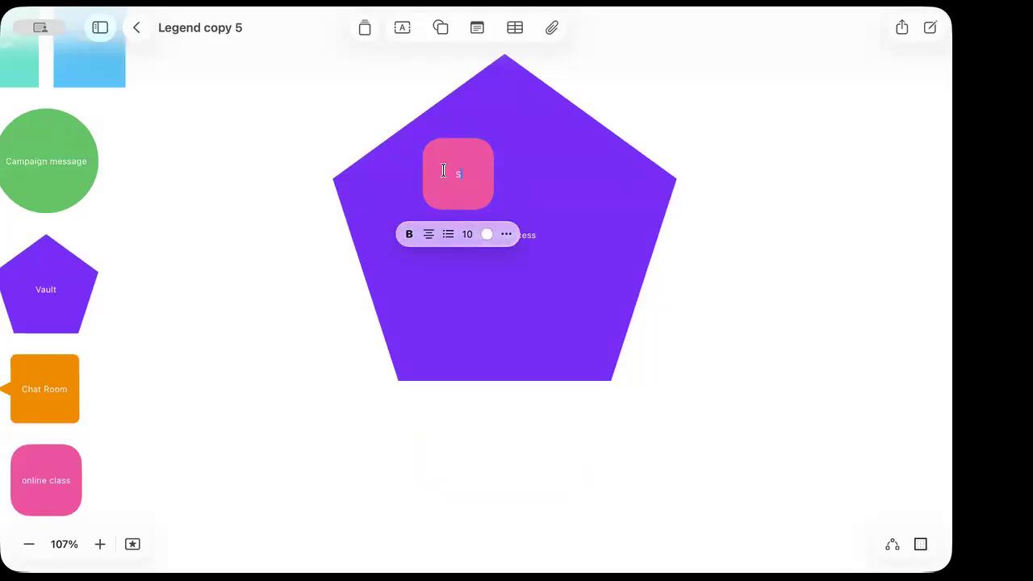
type("weet Success")
left_click(274, 370)
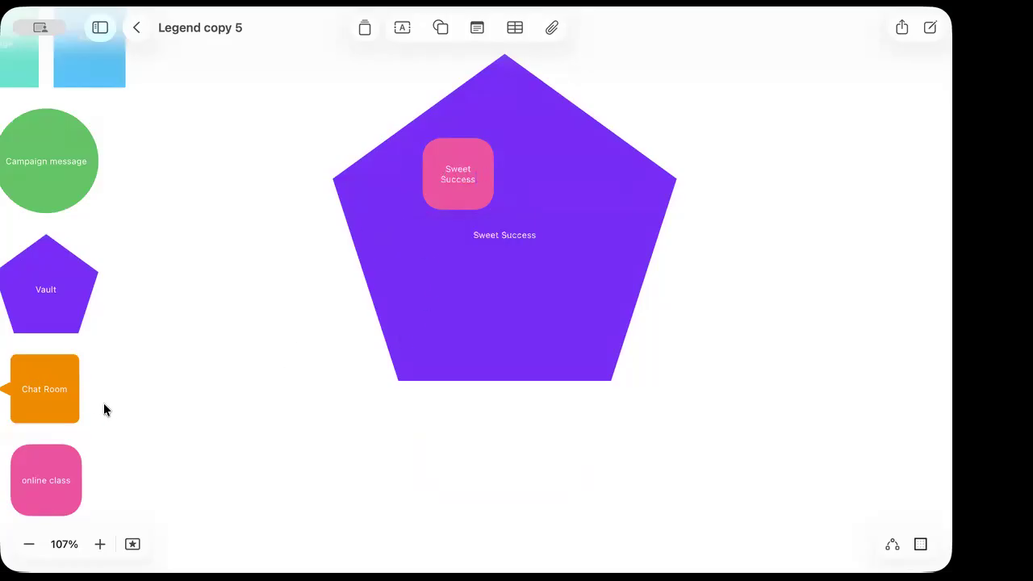
Resize the pink Sweet Success box to about 121 by 115 pt at the pentagon's upper left
left_click(466, 184)
left_click_drag(494, 208, 590, 283)
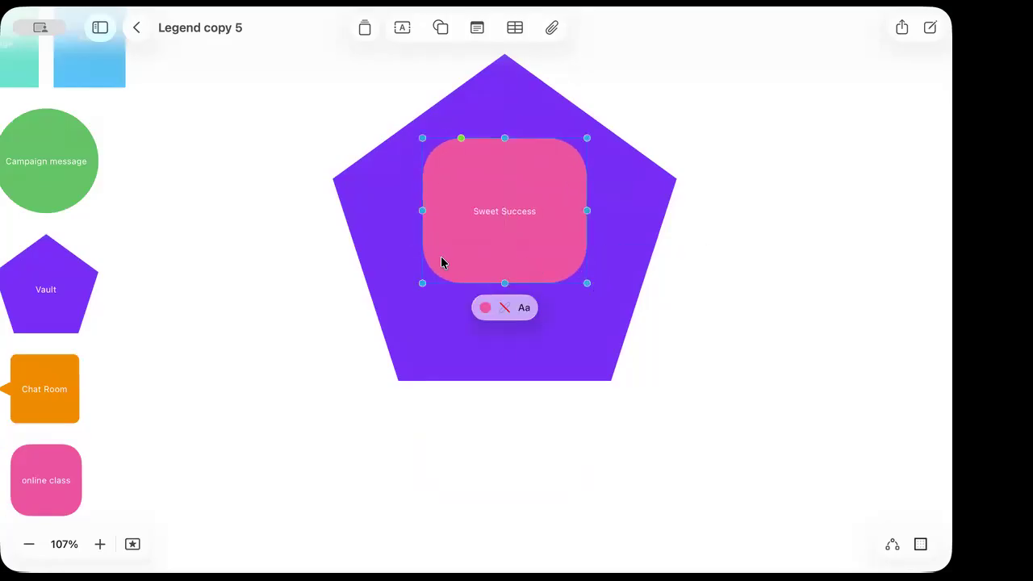
left_click_drag(587, 283, 557, 267)
left_click_drag(524, 229, 472, 235)
left_click_drag(510, 281, 470, 242)
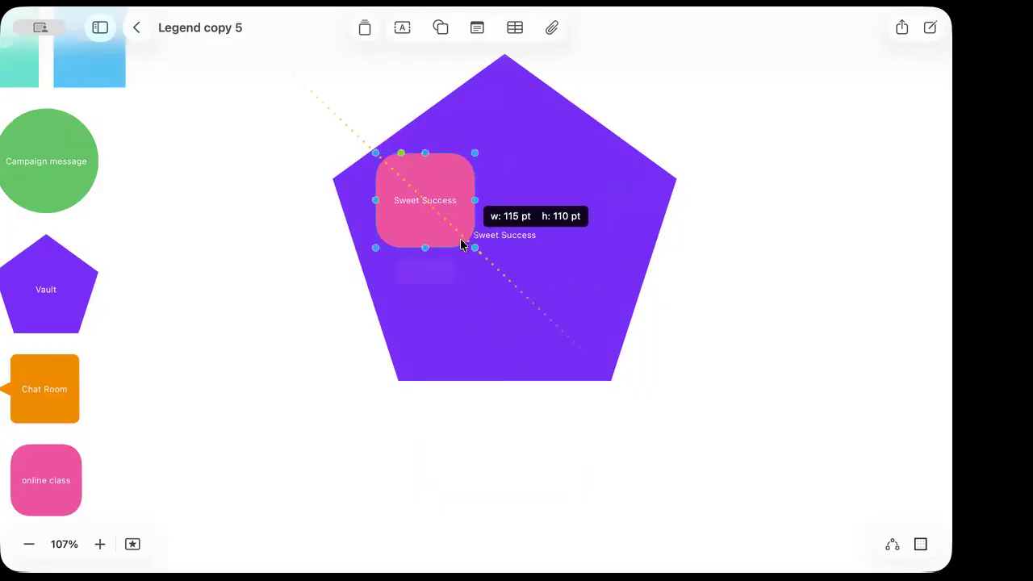
Copy and paste the orange Chat Room shape into the pentagon
left_click(62, 385)
key("super+c")
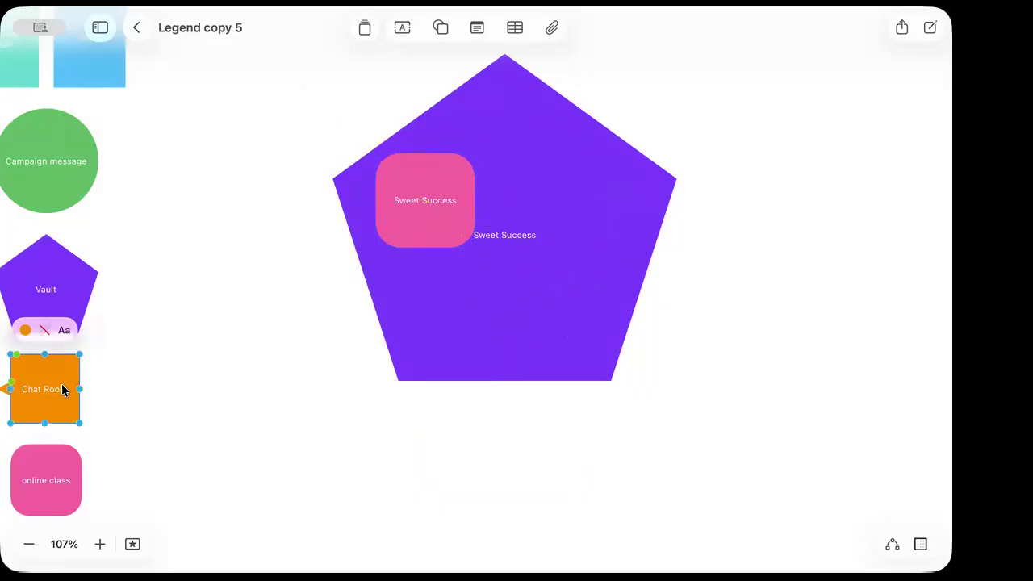
key("super+v")
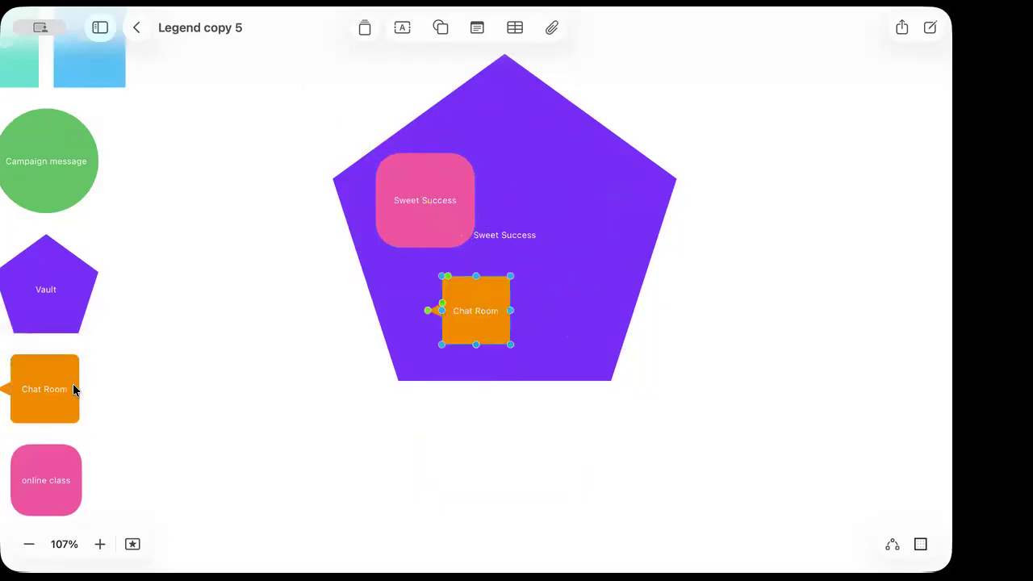
double_click(473, 314)
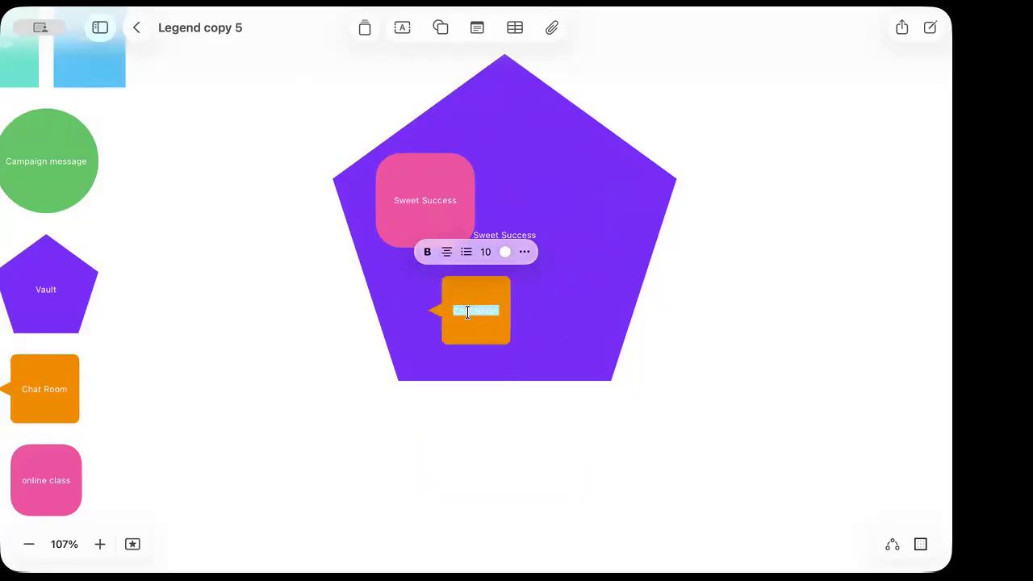
left_click(584, 479)
Add a blue 'Resources' box inside the pentagon and adjust the Chat Room and Sweet Success positions
left_click_drag(476, 323, 554, 207)
scroll(115, 286, "up", 4)
left_click(100, 172)
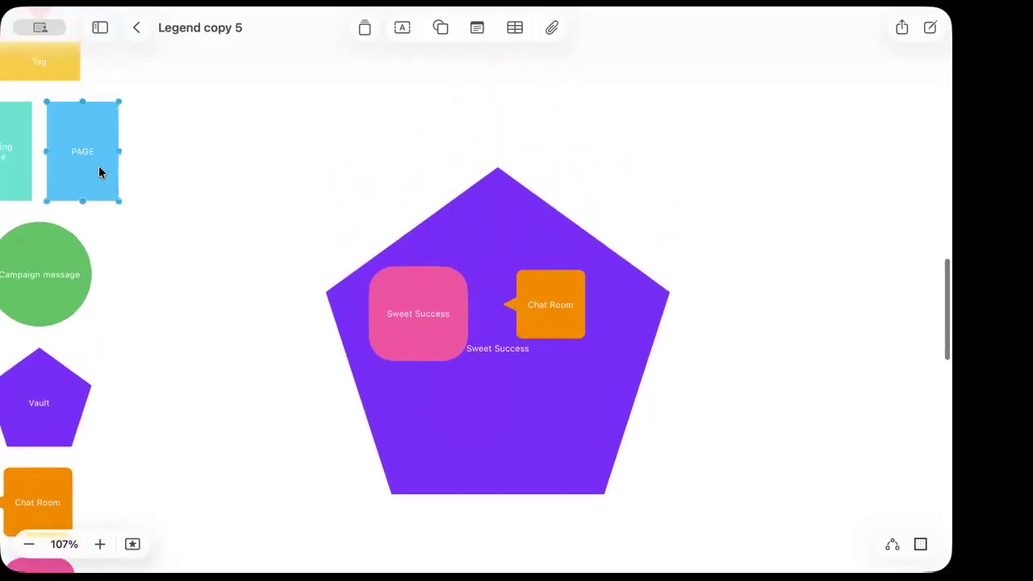
left_click_drag(99, 172, 498, 420)
double_click(498, 417)
type("Resources")
left_click(711, 483)
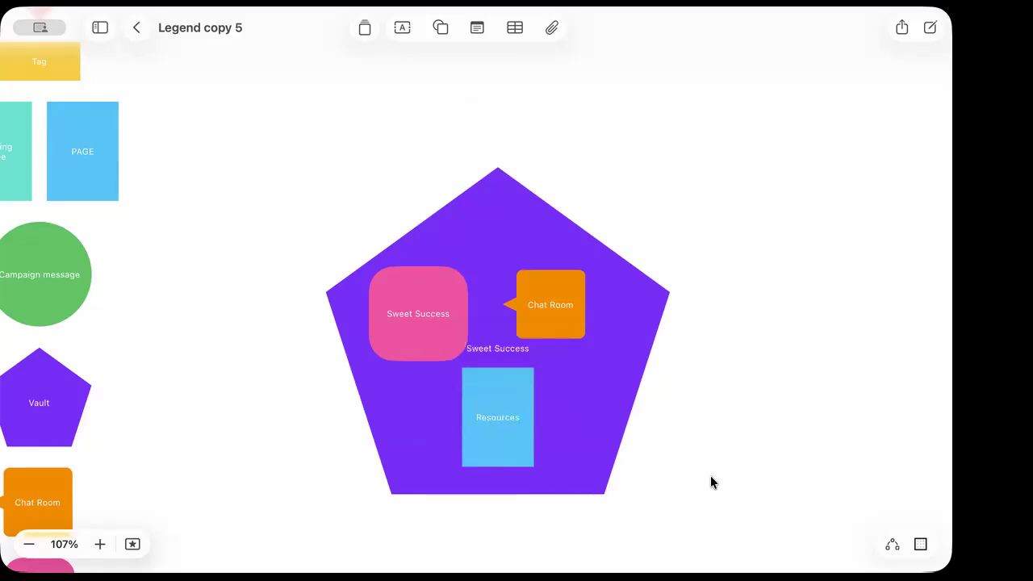
left_click_drag(433, 314, 439, 297)
left_click_drag(565, 316, 577, 316)
left_click(727, 456)
left_click(410, 337)
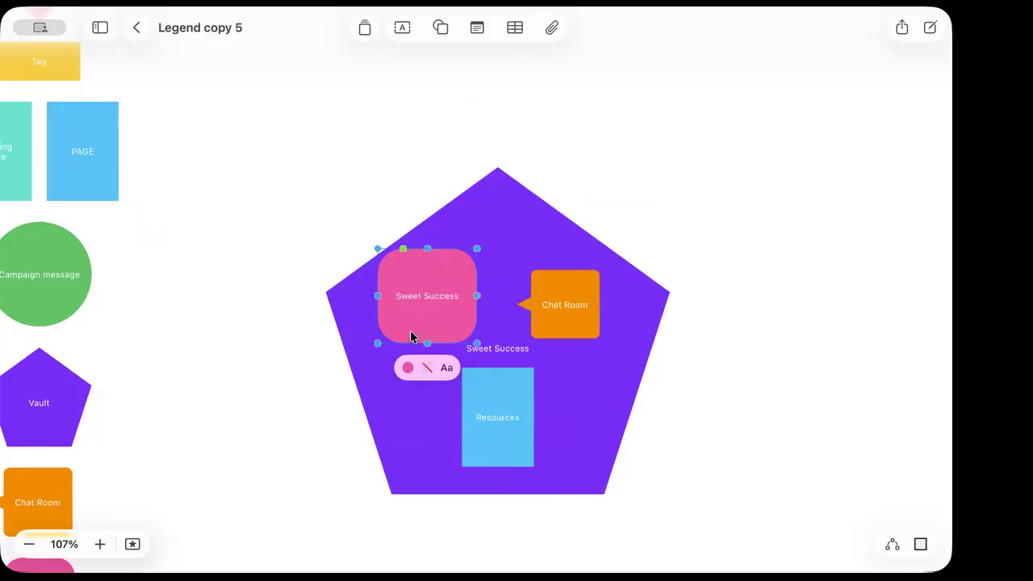
Duplicate the Campaign message circle into a yellow 'Lesson' circle shrunk to 65 points
scroll(171, 287, "left", 2)
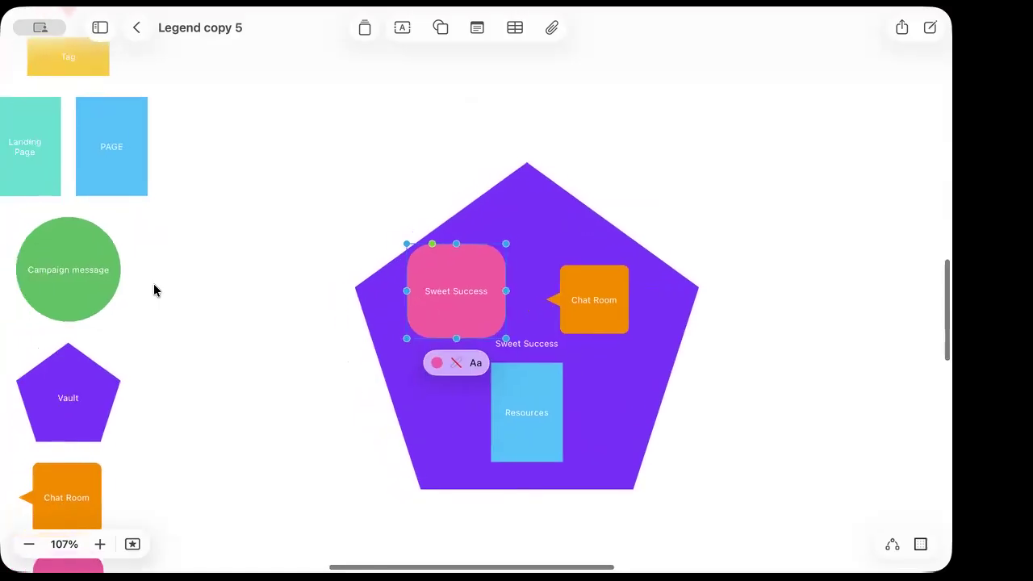
left_click(101, 284)
key("super+d")
left_click_drag(119, 312, 250, 364)
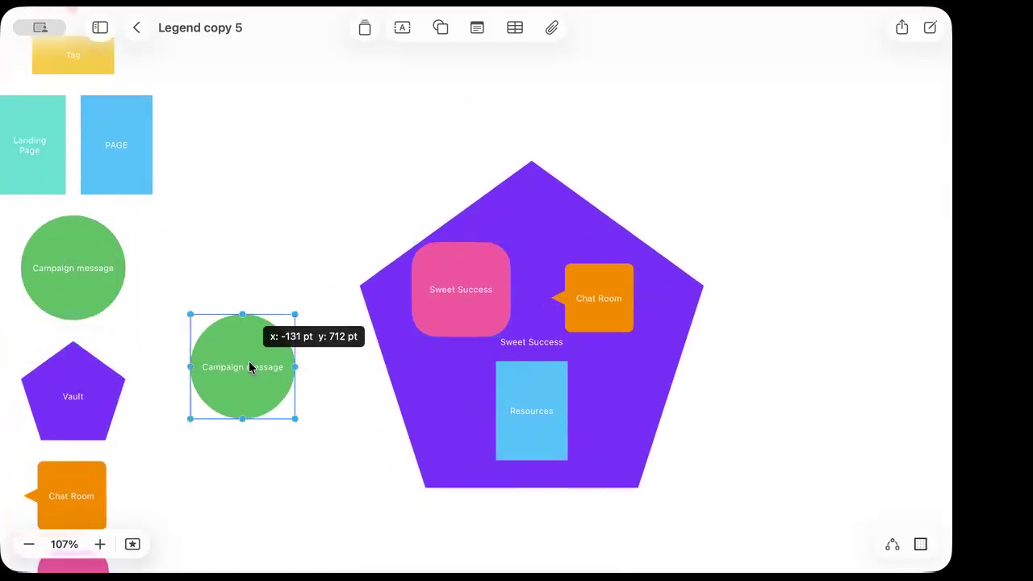
right_click(249, 364)
left_click(232, 353)
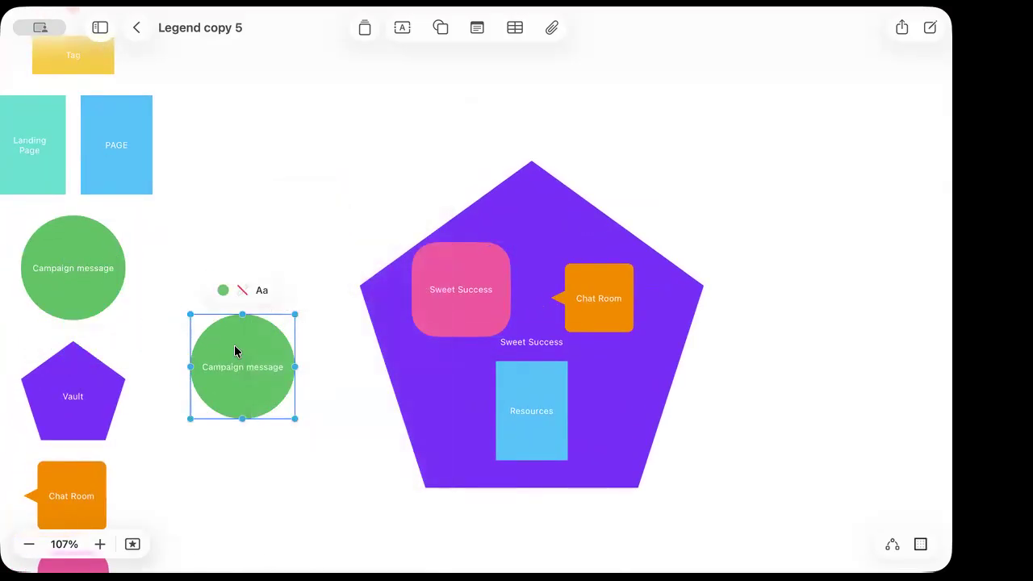
left_click(223, 291)
left_click(211, 219)
double_click(246, 370)
type("Lesson")
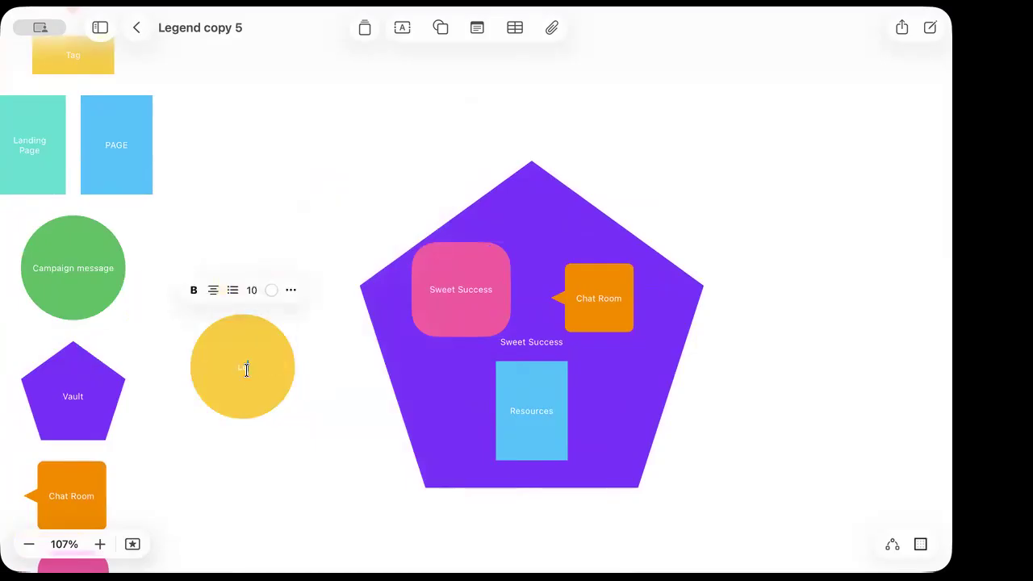
key("Escape")
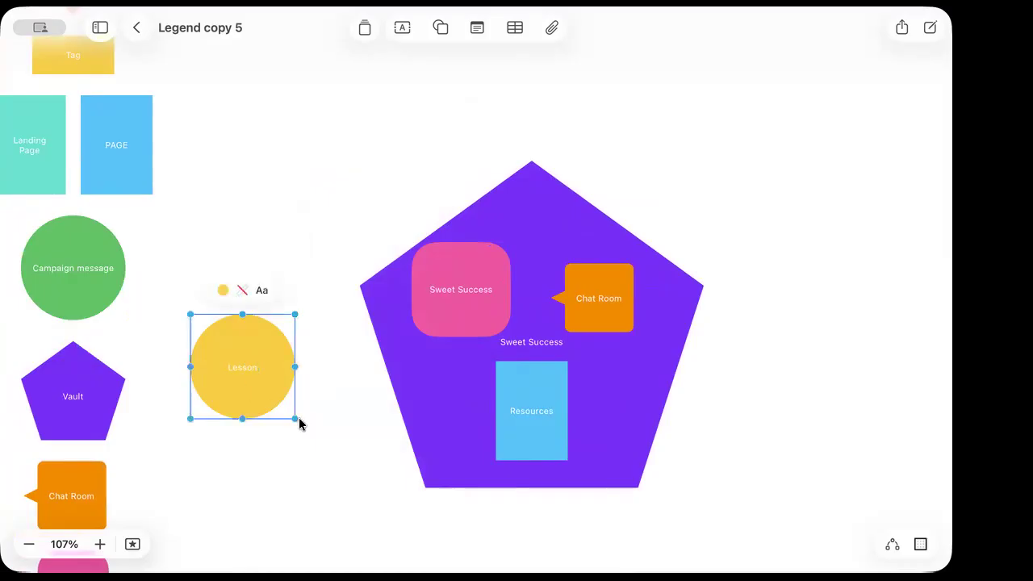
left_click_drag(296, 419, 443, 276)
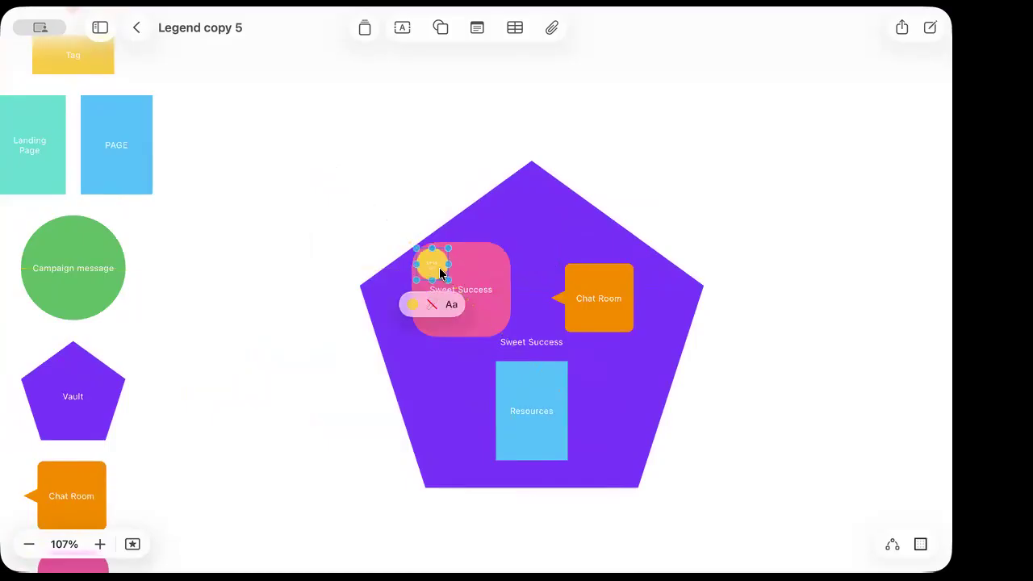
Place one yellow circle at the pink square's top right and copies at both bottom corners
left_click_drag(476, 305, 485, 270)
key("super+d")
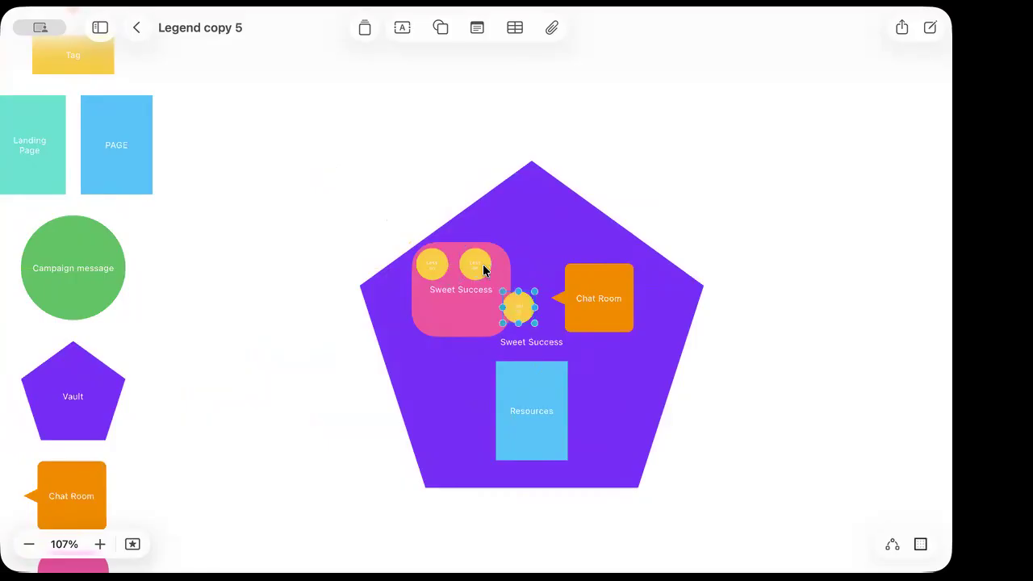
left_click_drag(520, 307, 445, 313)
key("super+d")
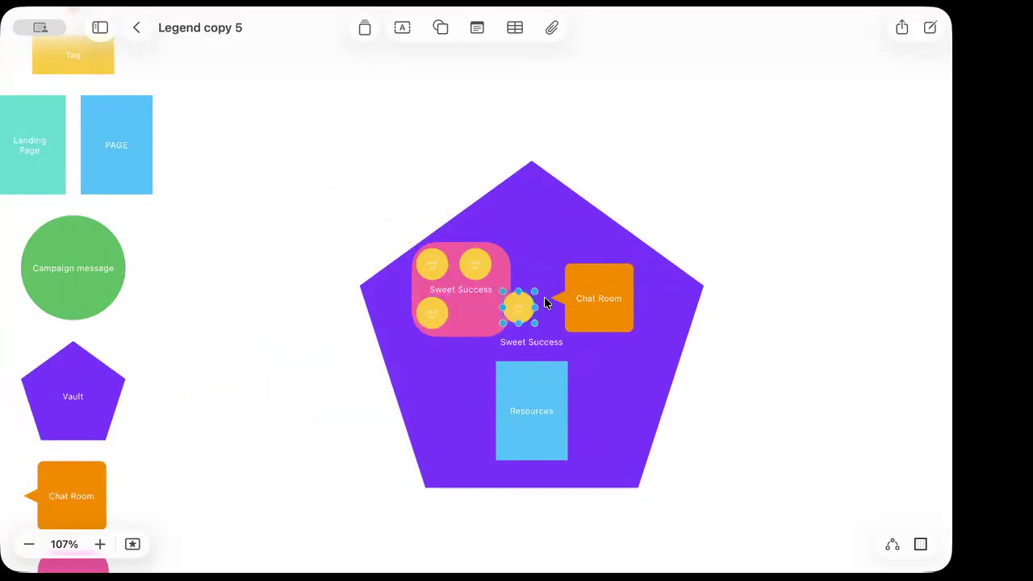
left_click_drag(525, 314, 486, 315)
Centre all four yellow lesson circles together inside the pink square
left_click(442, 272)
left_click(469, 269, "shift")
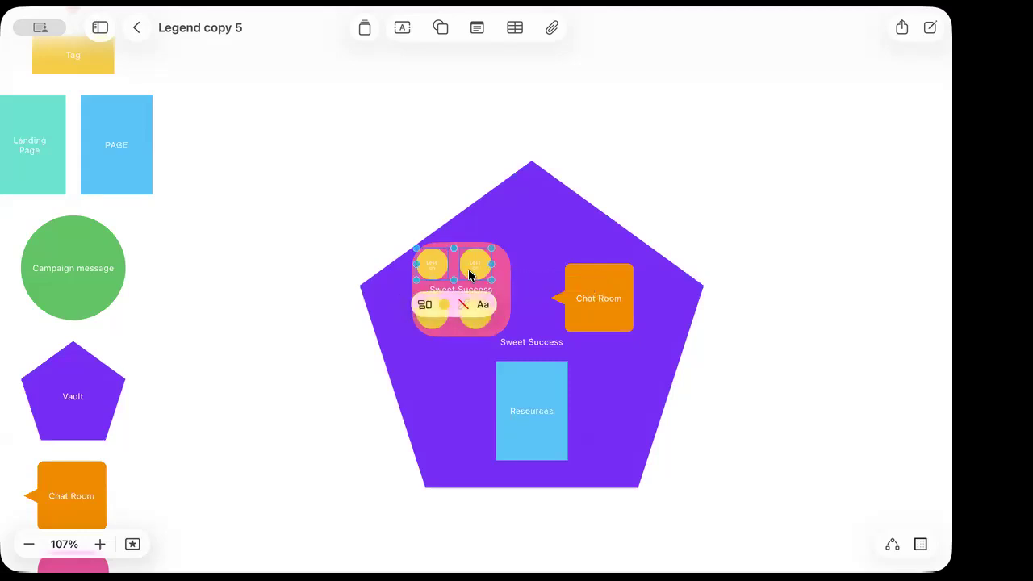
left_click(472, 322, "shift")
left_click(433, 317, "shift")
left_click_drag(468, 317, 475, 316)
left_click(345, 392)
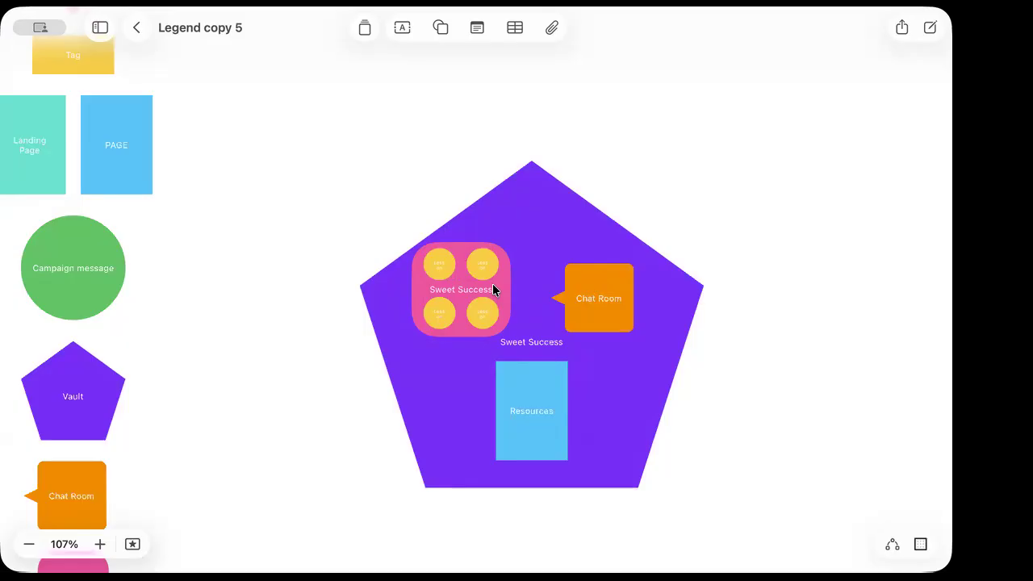
Move the Sweet Success square up and right and the Chat Room bubble up and left
left_click(492, 291)
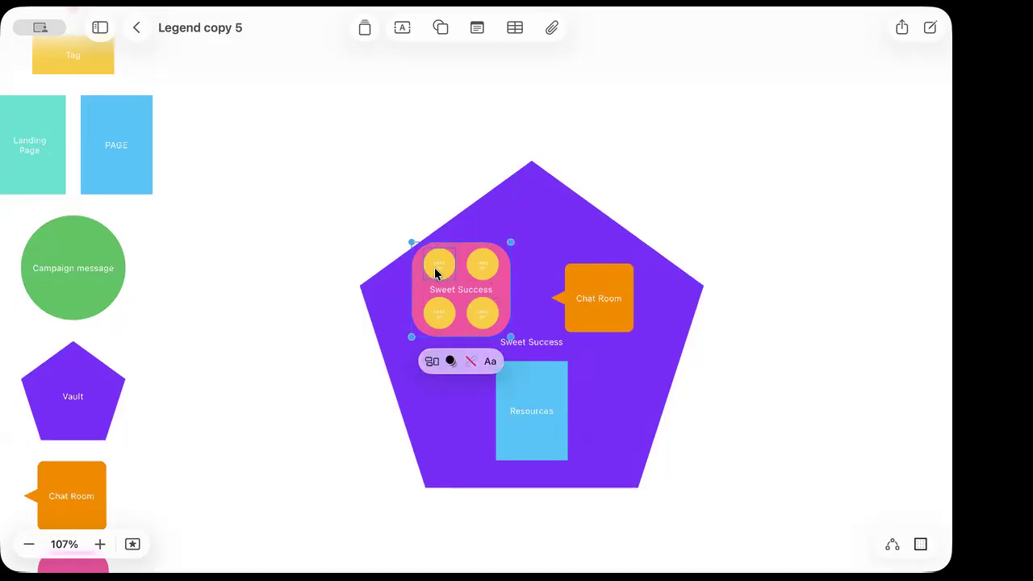
mouse_move(458, 289)
left_mouse_down()
mouse_move(488, 280)
mouse_move(470, 296)
left_mouse_up()
left_click_drag(570, 311, 579, 303)
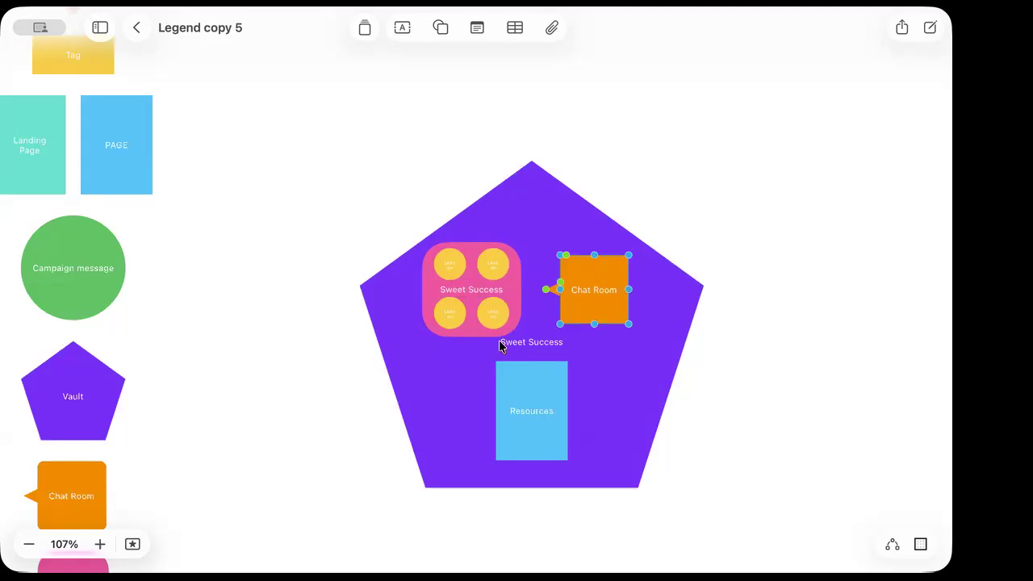
left_click(450, 265)
left_click(493, 268)
left_click(499, 321)
left_click(454, 318)
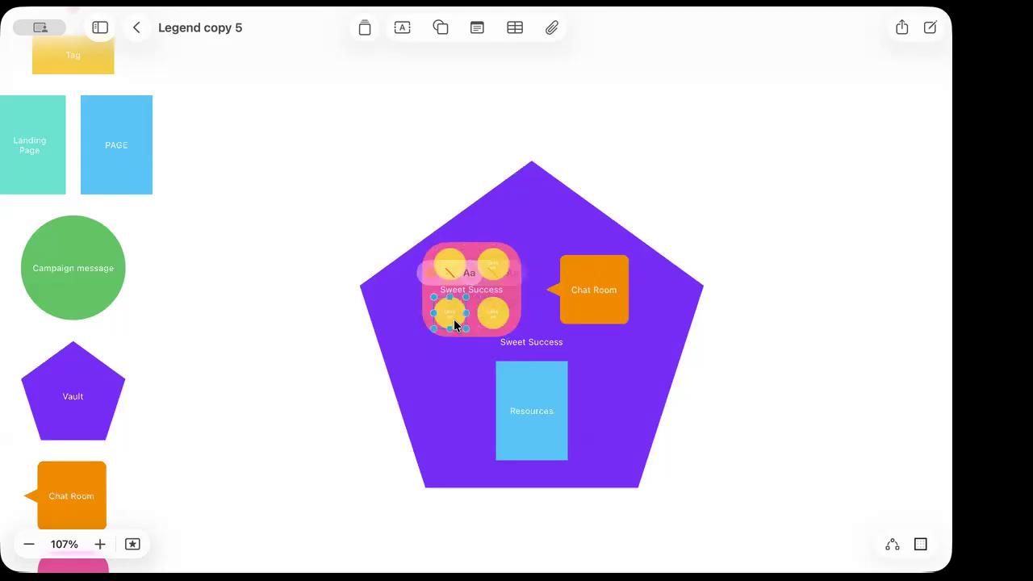
left_click(613, 302)
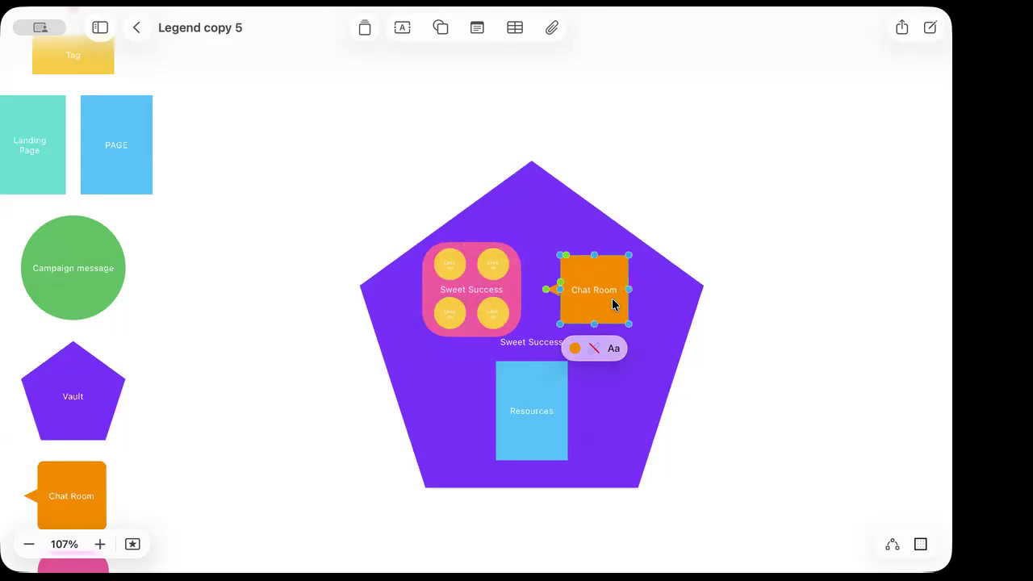
Duplicate the Resources box beside it and relabel the copy 'Live Events'
left_click(563, 419)
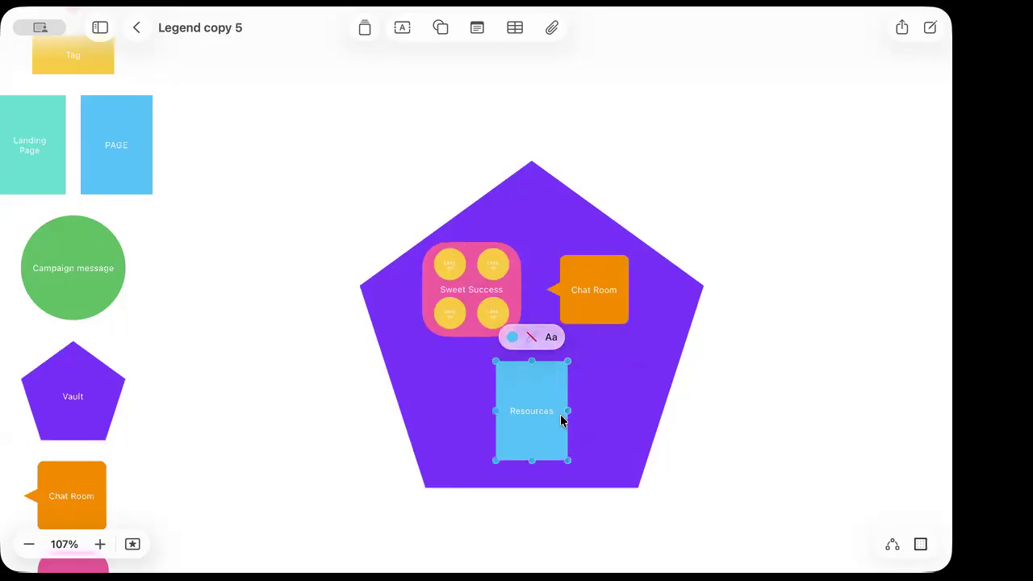
key("super+d")
left_click_drag(554, 434, 495, 406)
left_click(543, 412)
left_click_drag(619, 413, 596, 412)
double_click(596, 413)
type("Live Events")
left_click(712, 434)
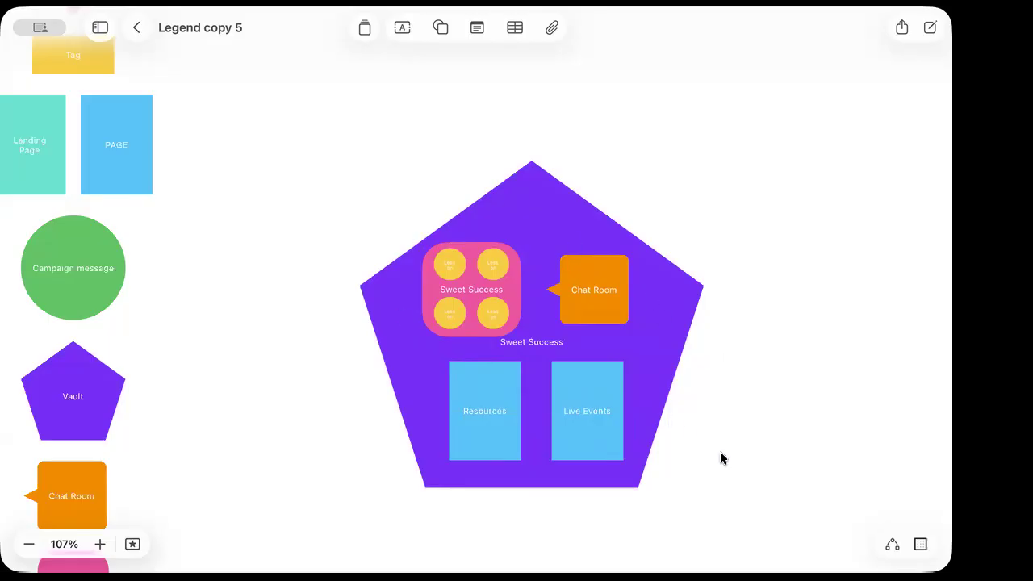
left_click_drag(720, 452, 470, 276)
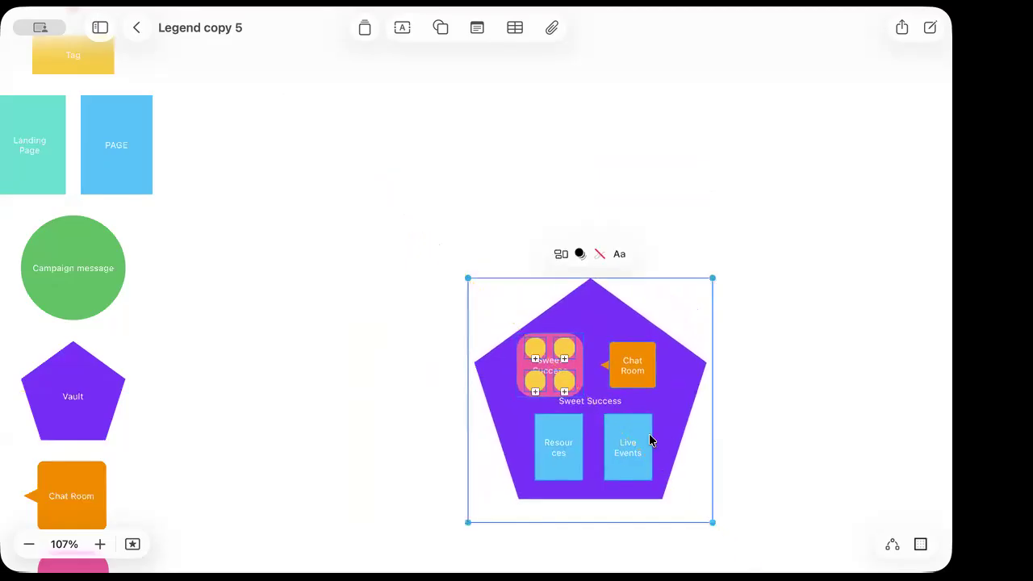
scroll(665, 435, "down", 5)
Shift the pentagon group right and pull a copy of the legend's Landing Page shape onto the board
left_click_drag(659, 423, 793, 264)
left_click(443, 491)
left_click(422, 305)
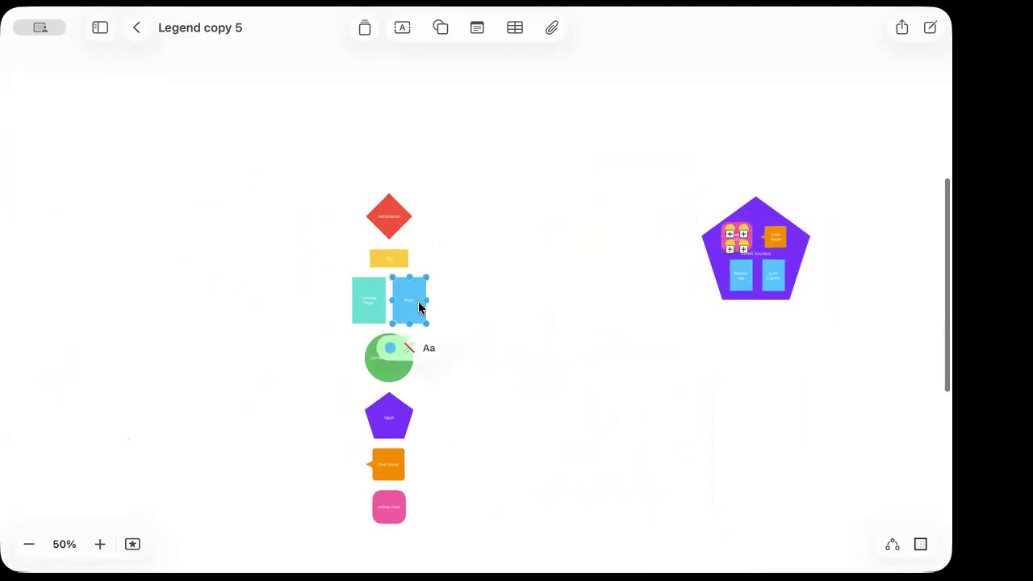
left_click(370, 304)
left_click_drag(370, 305, 524, 279)
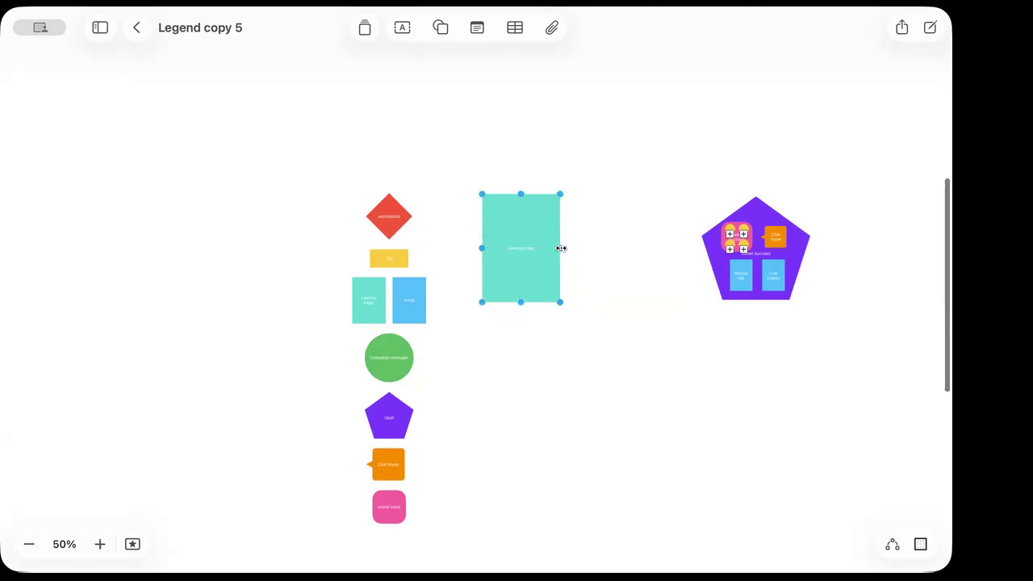
Clear the copied page box's label so it can read Sales Page for Sweet Success
double_click(530, 247)
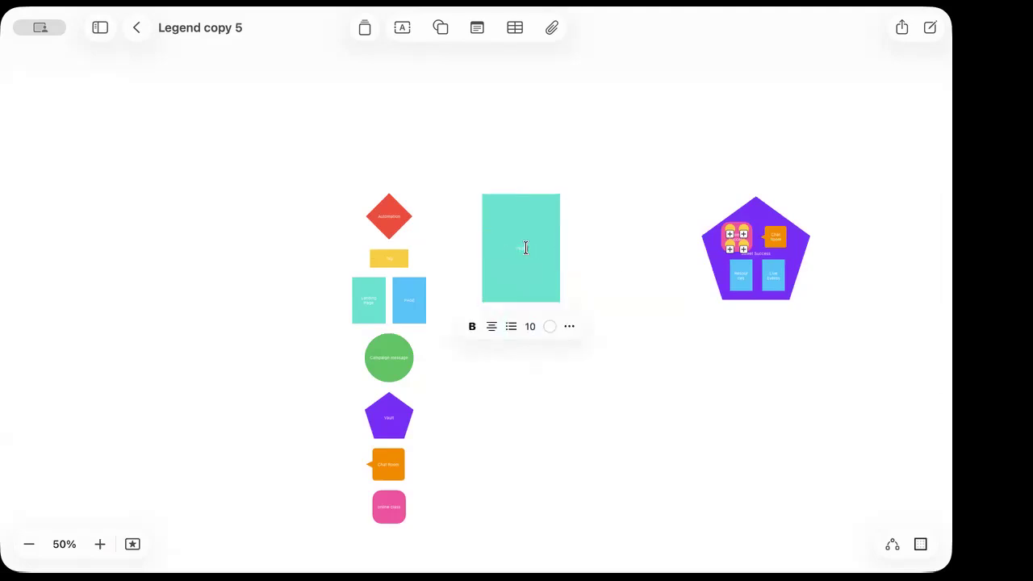
key("ctrl+a")
key("BackSpace")
scroll(592, 276, "up", 5)
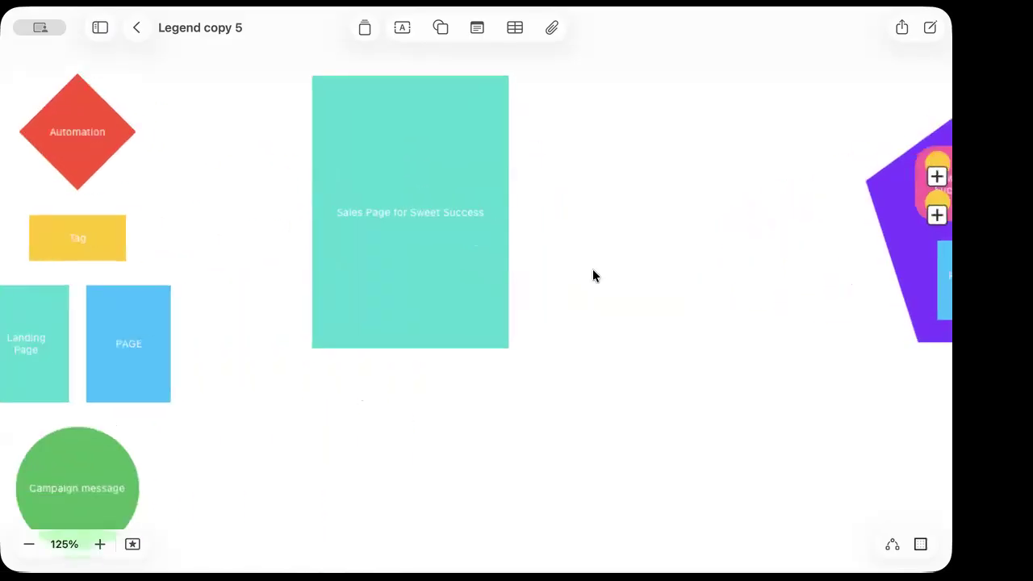
scroll(593, 276, "down", 3)
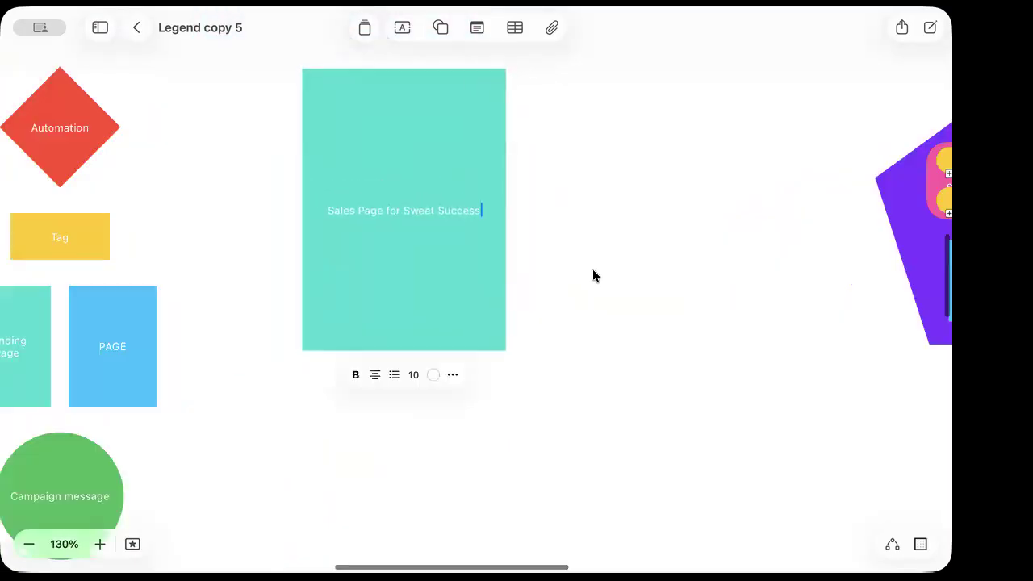
scroll(592, 275, "up", 2)
scroll(586, 274, "down", 2)
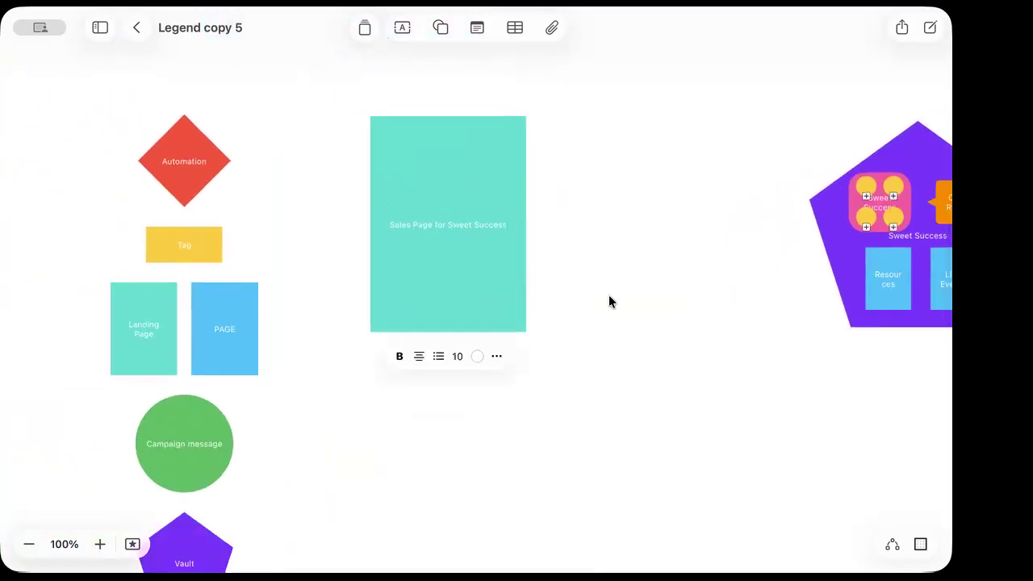
scroll(609, 300, "right", 5)
Finish the sales page label, then duplicate the box and discard the copy
left_click(420, 351)
left_click(360, 318)
key("super+d")
left_click_drag(360, 318, 544, 280)
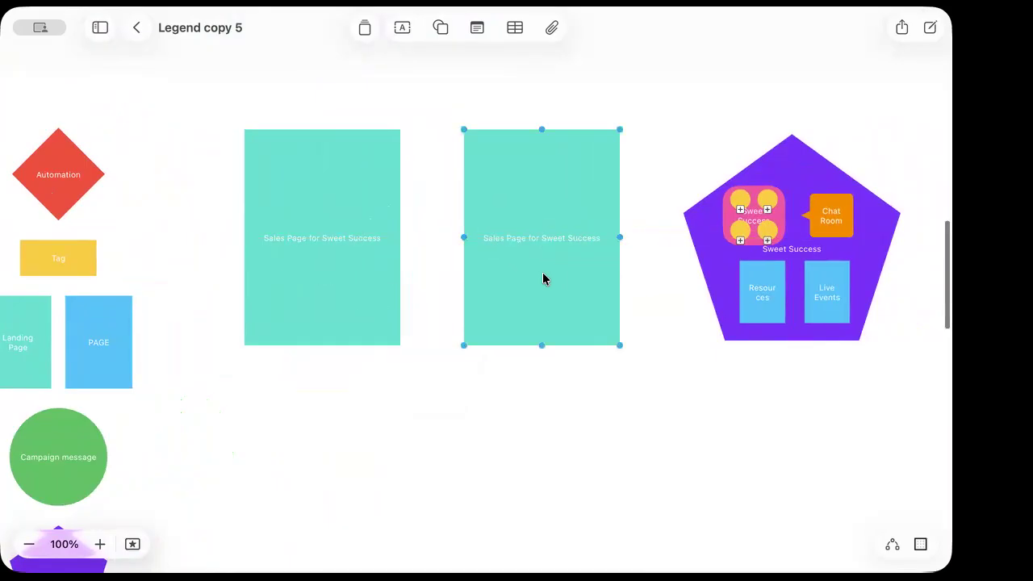
key("BackSpace")
Add a 193 × 268 pt PAGE copy labelled 'Confirmed - sweet success'
left_click(127, 353)
key("super+d")
left_click_drag(126, 356, 470, 174)
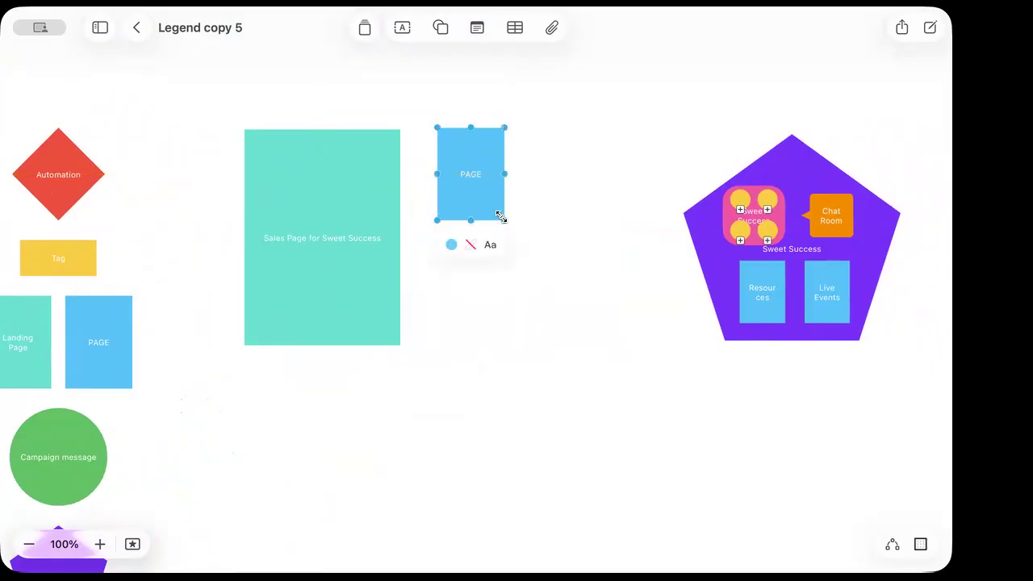
left_click_drag(501, 221, 590, 350)
double_click(516, 234)
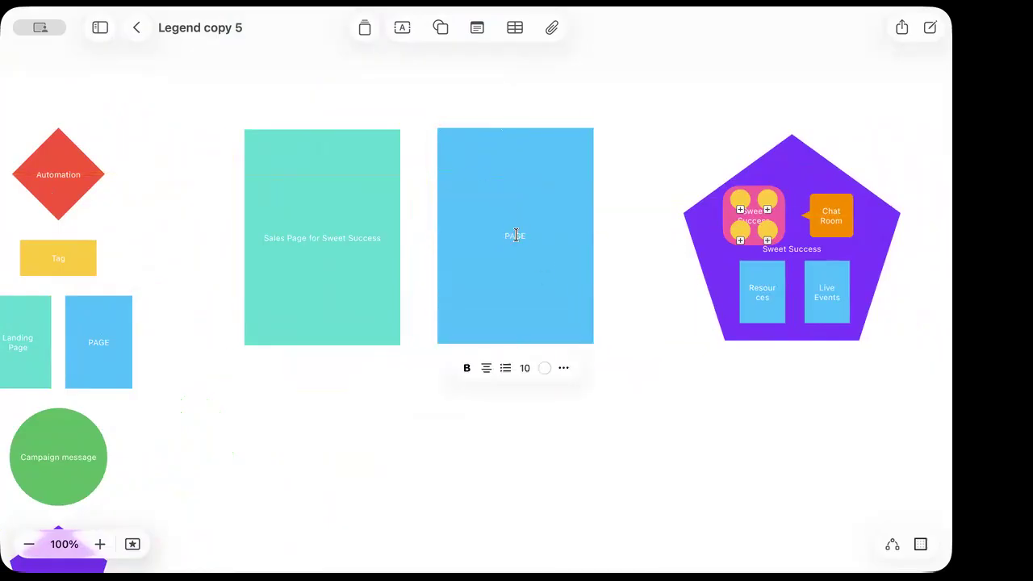
type("Confirmed - sweet success")
left_click(536, 421)
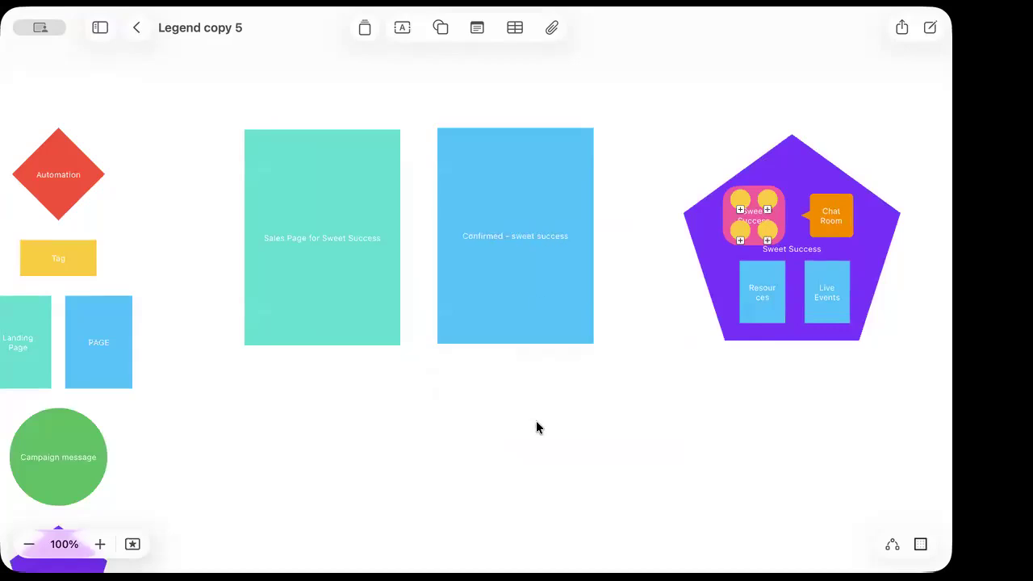
Delete both page boxes and move the vault pentagon to the board's centre
left_click_drag(629, 398, 280, 247)
key("BackSpace")
left_click(735, 143)
left_click_drag(811, 212, 465, 223)
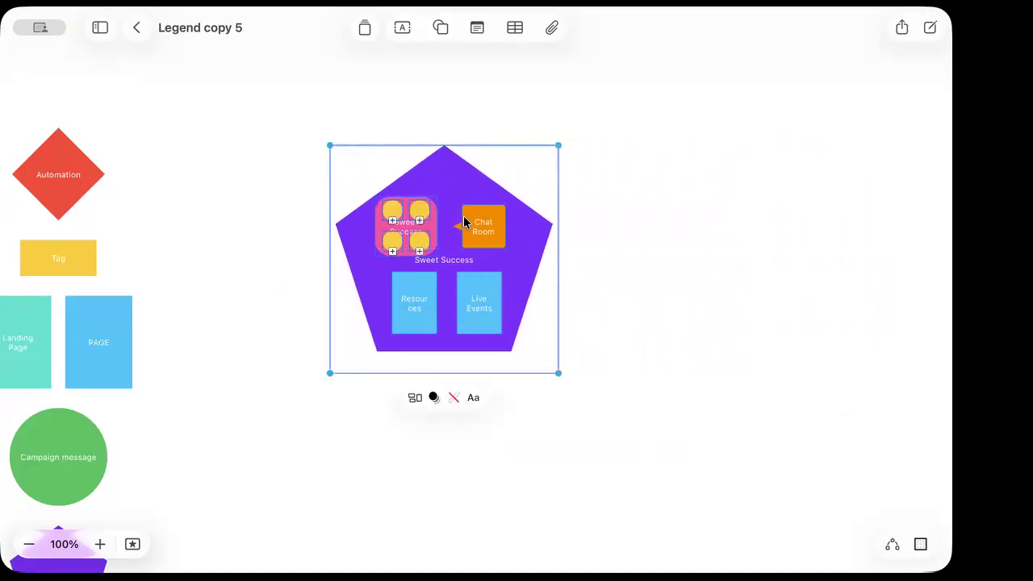
Add a new Landing Page copy to the board, sized about 178 × 248 pt
left_click(592, 309)
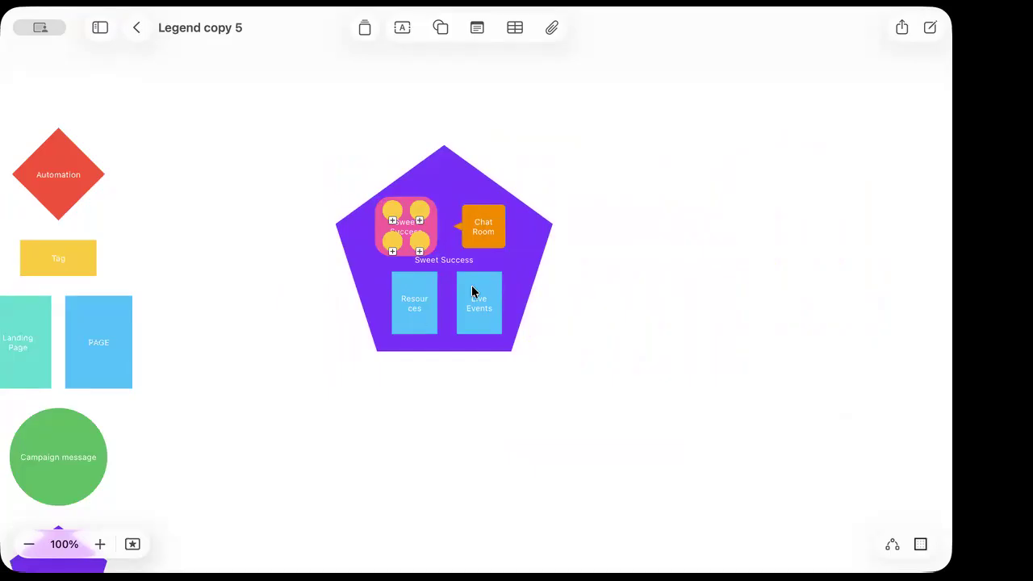
left_click_drag(501, 364, 626, 170)
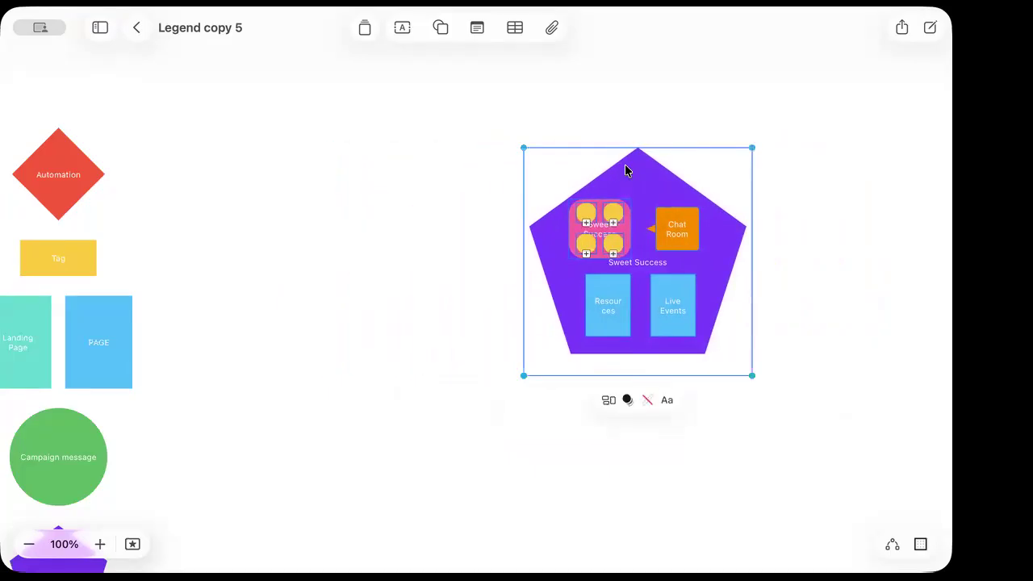
left_click(107, 363)
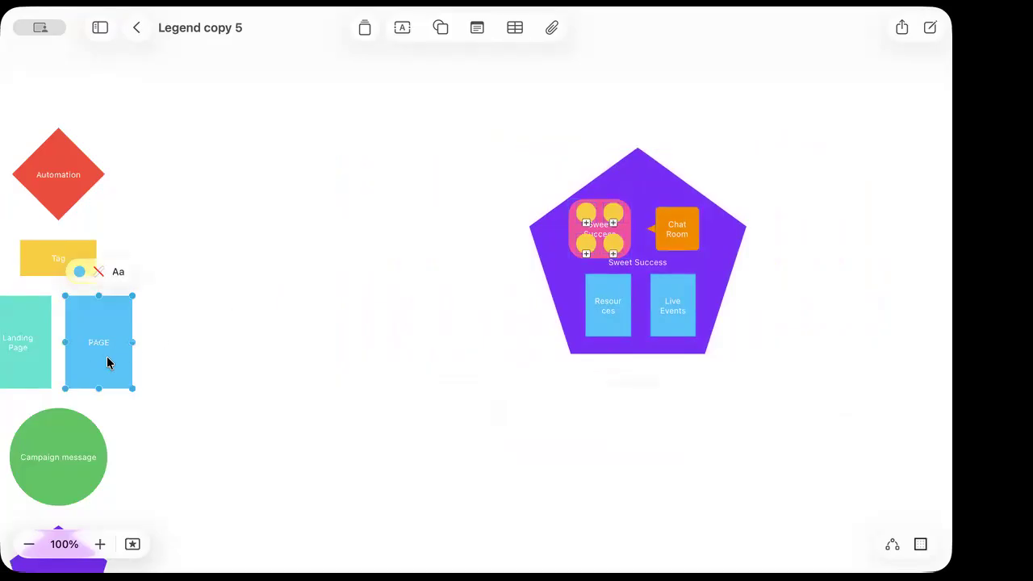
scroll(77, 365, "left", 2)
left_click(57, 360)
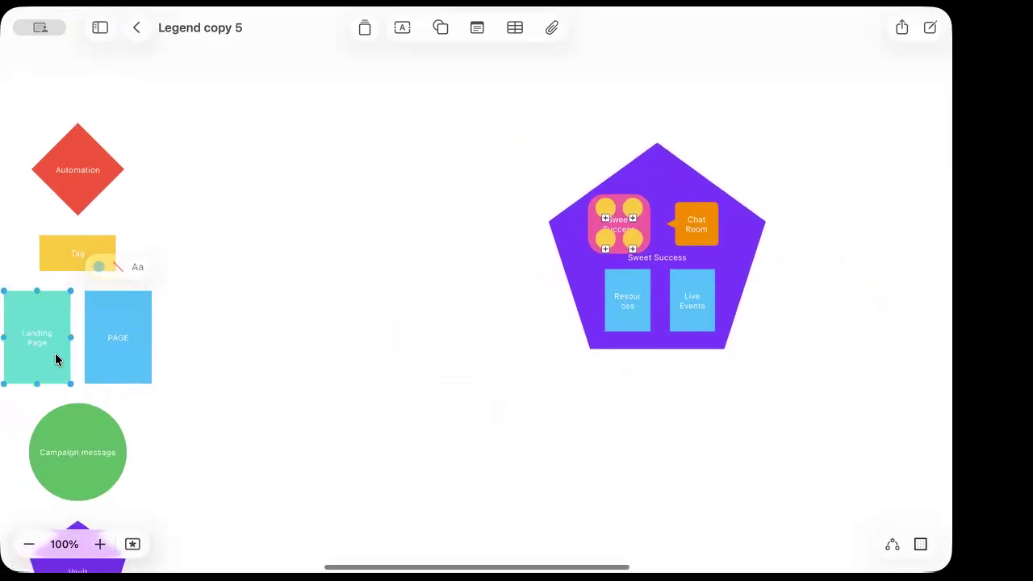
left_click_drag(57, 360, 320, 220)
left_click_drag(342, 261, 505, 388)
key("super+z")
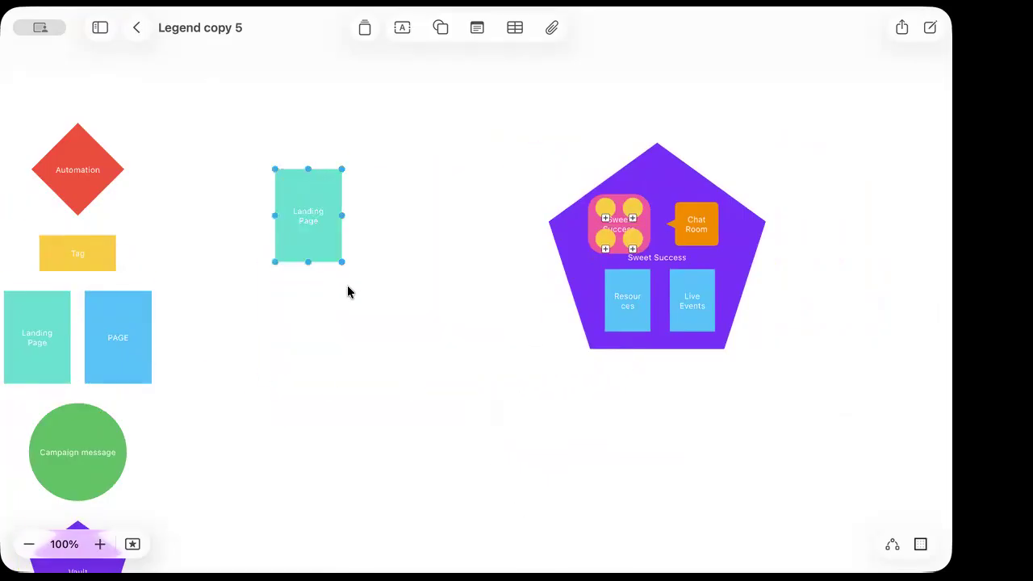
left_click_drag(339, 260, 418, 364)
left_click_drag(383, 322, 368, 280)
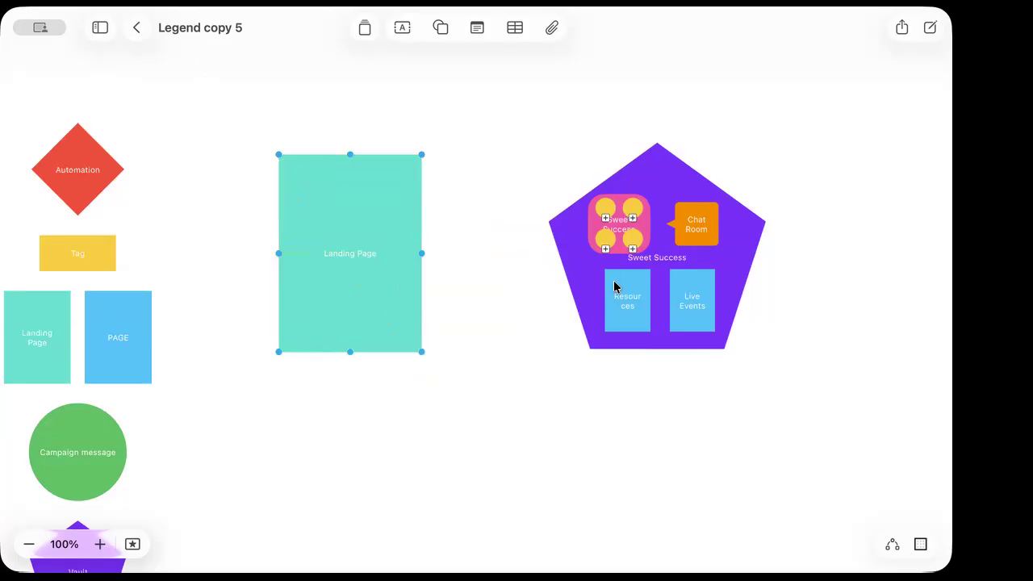
Move the Landing Page block right, closer to the Sweet Success pentagon
scroll(113, 466, "down", 5)
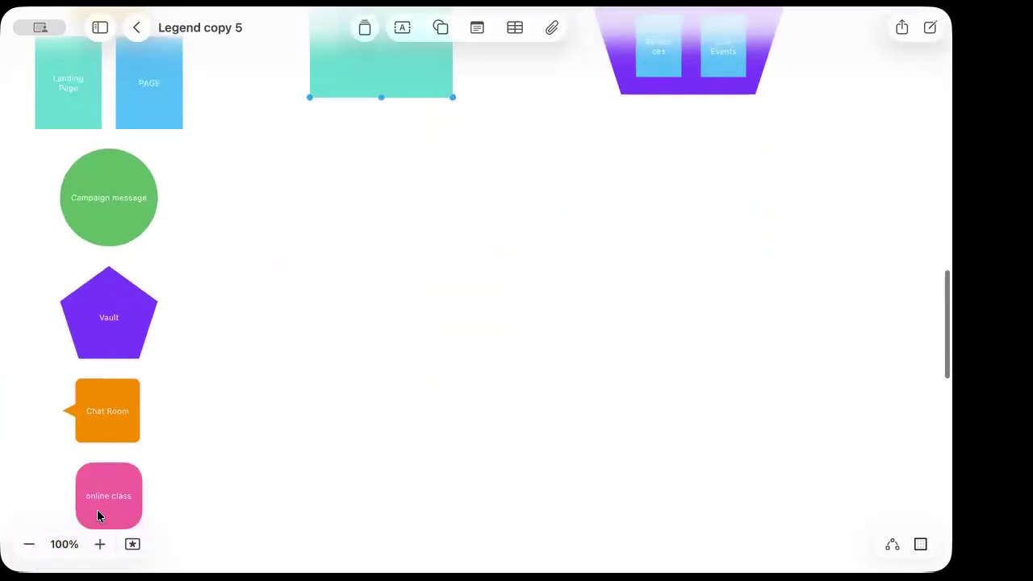
scroll(580, 376, "right", 2)
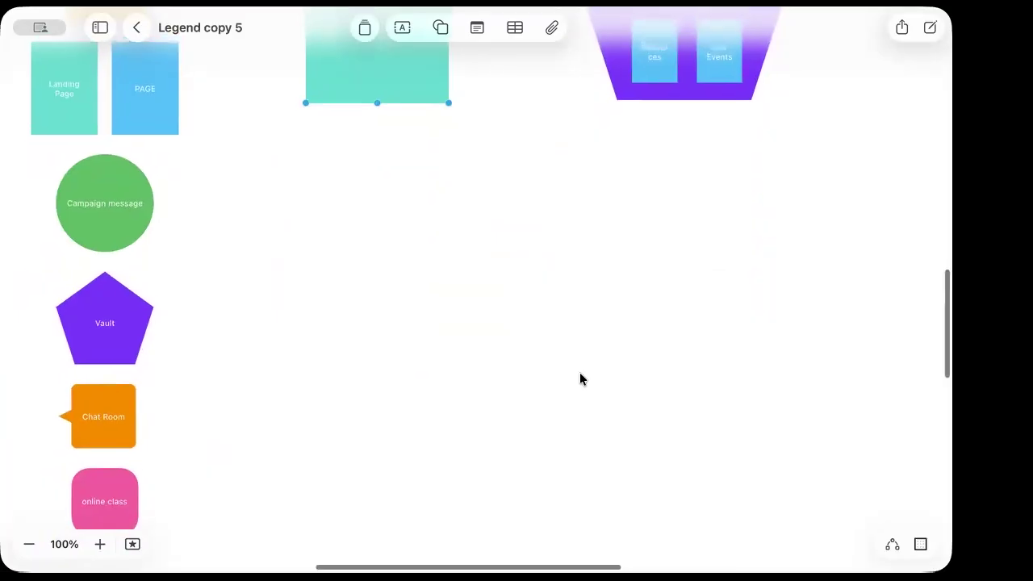
scroll(580, 372, "up", 3)
scroll(580, 372, "down", 4)
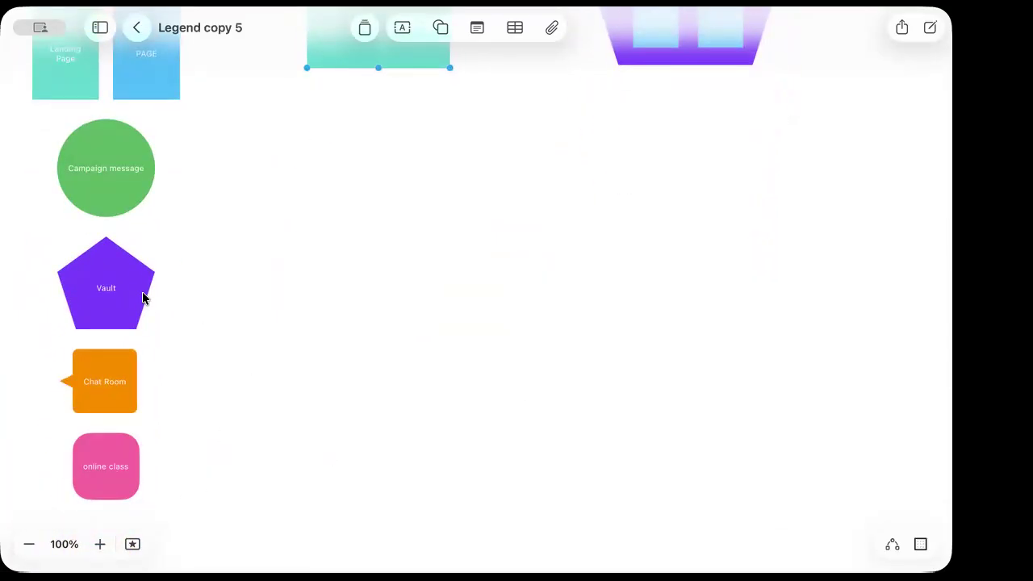
scroll(461, 327, "up", 5)
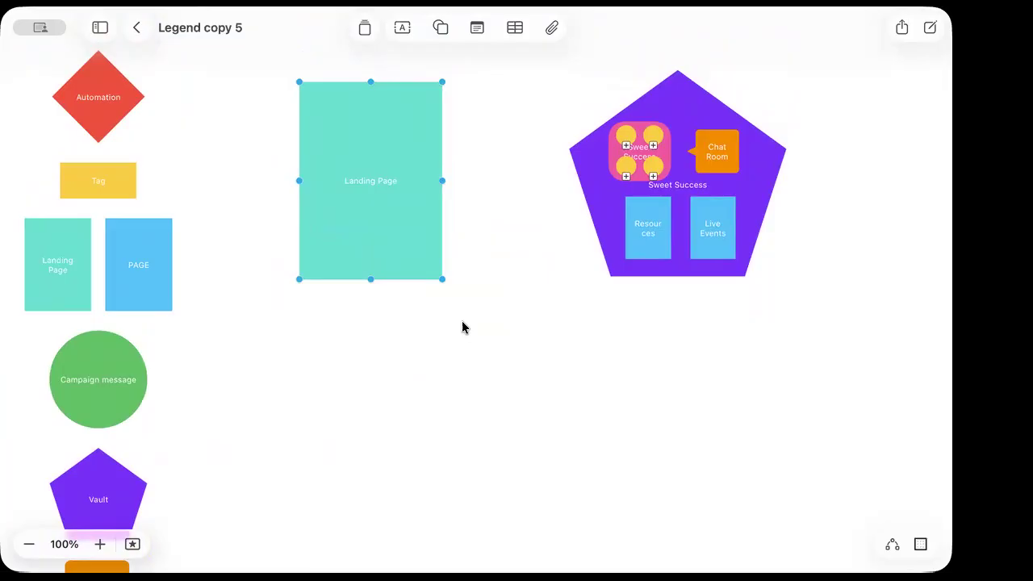
left_click(566, 354)
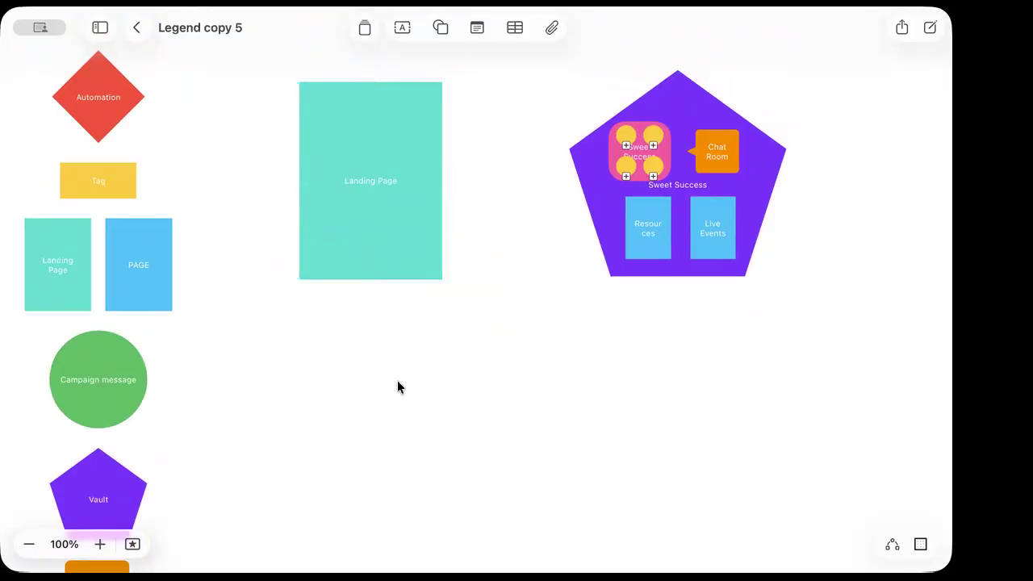
left_click(106, 382)
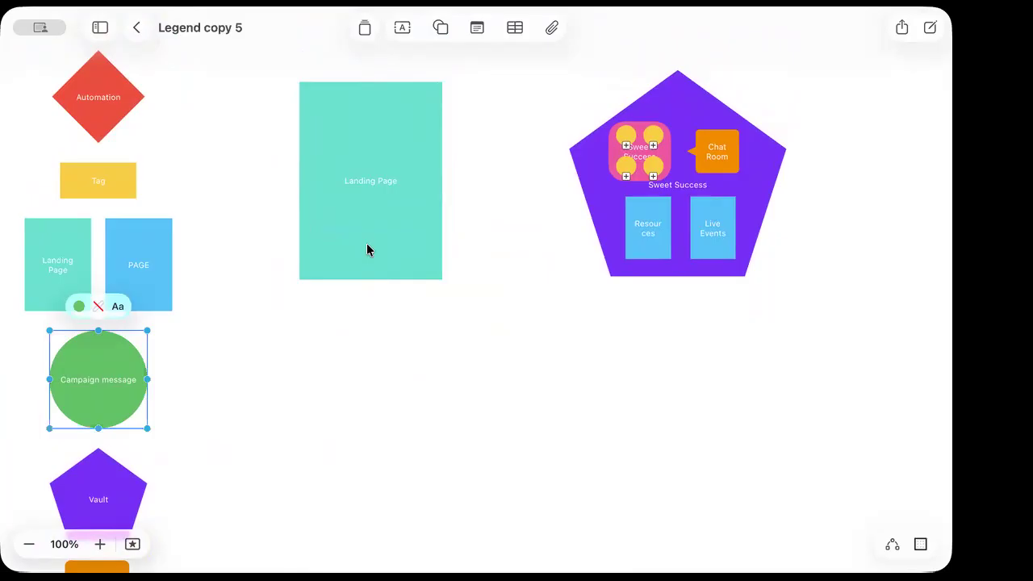
left_click_drag(367, 251, 439, 259)
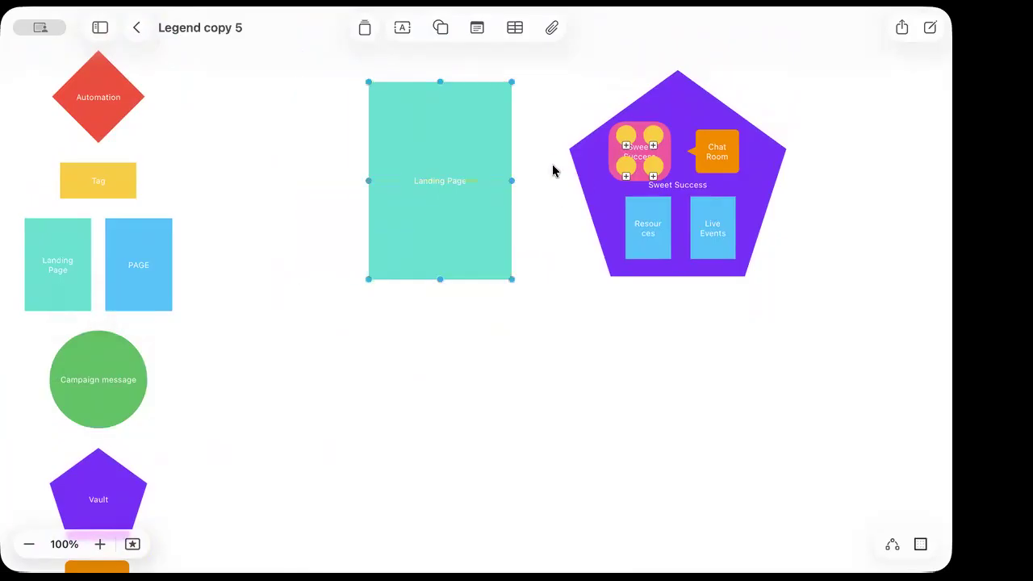
Duplicate the green Campaign message circle under the vault and label it 'Welcome to vault'
left_click(120, 397)
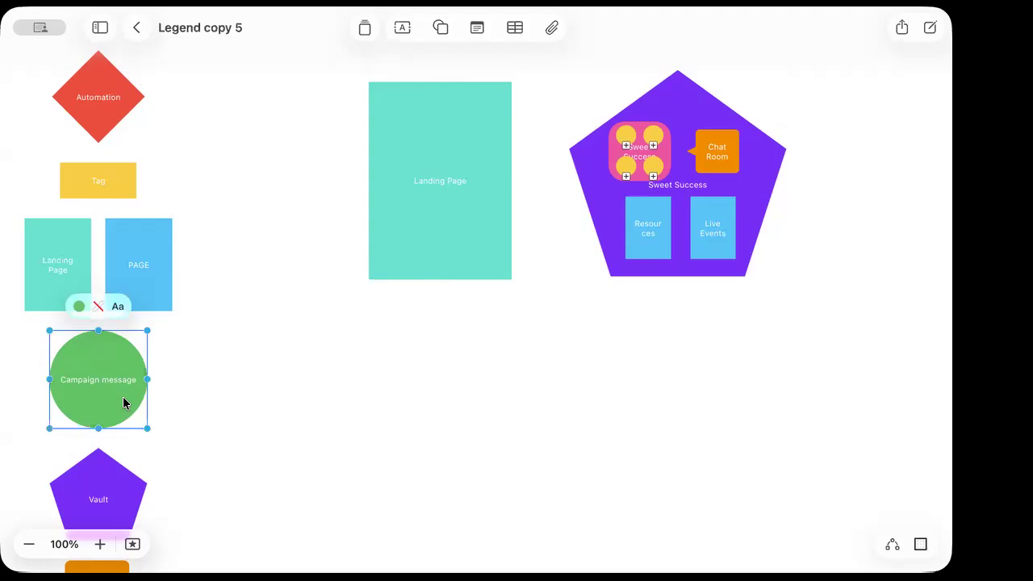
key("super+d")
left_click_drag(126, 401, 673, 311)
double_click(681, 334)
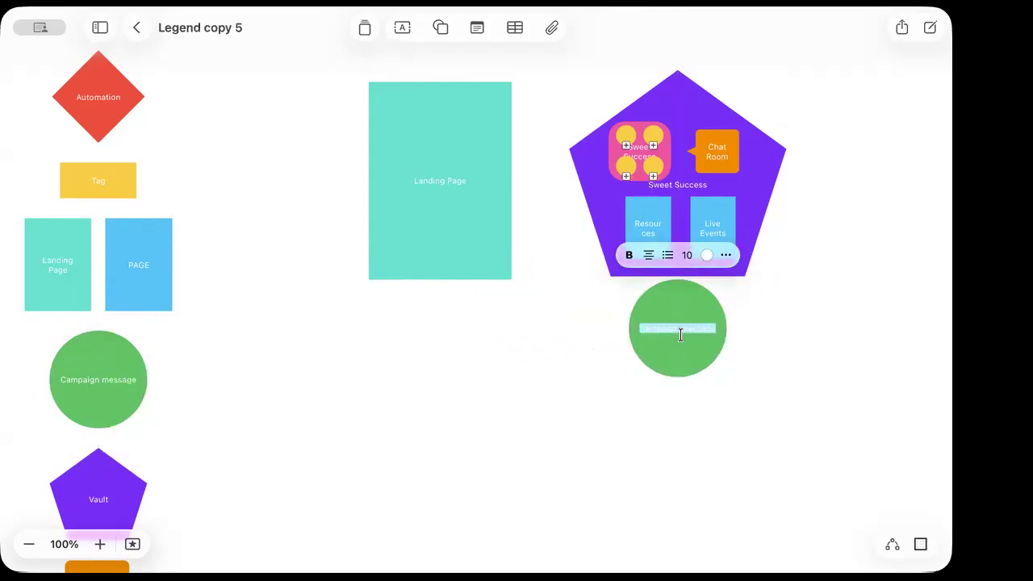
type("Welcome to vault")
left_click(659, 403)
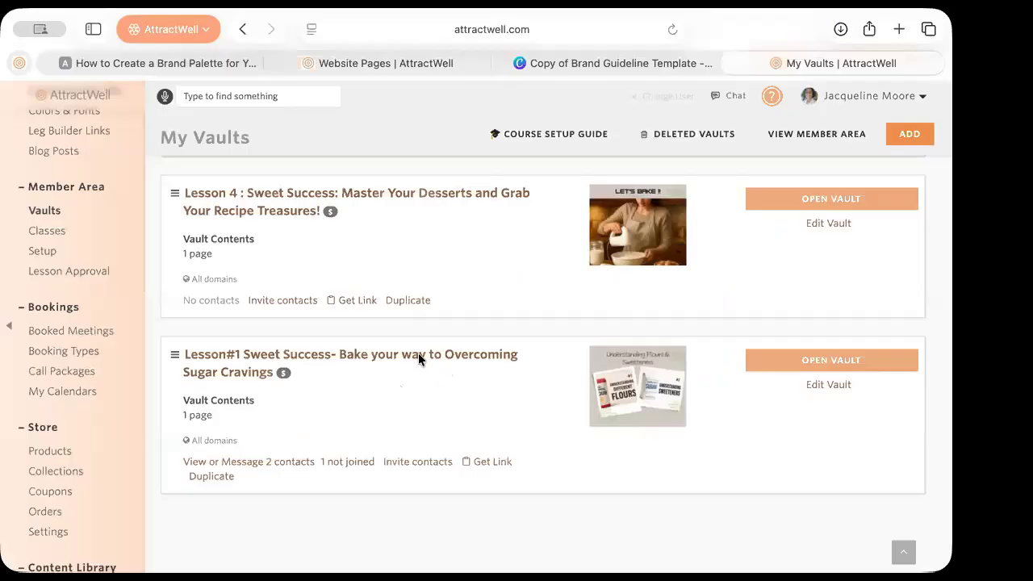
scroll(377, 355, "up", 1)
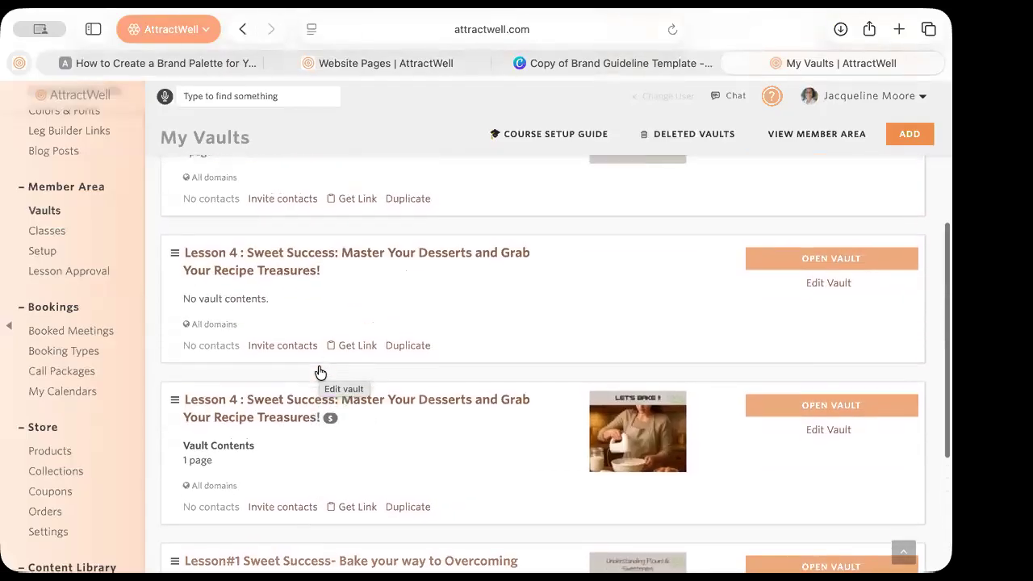
scroll(321, 372, "up", 3)
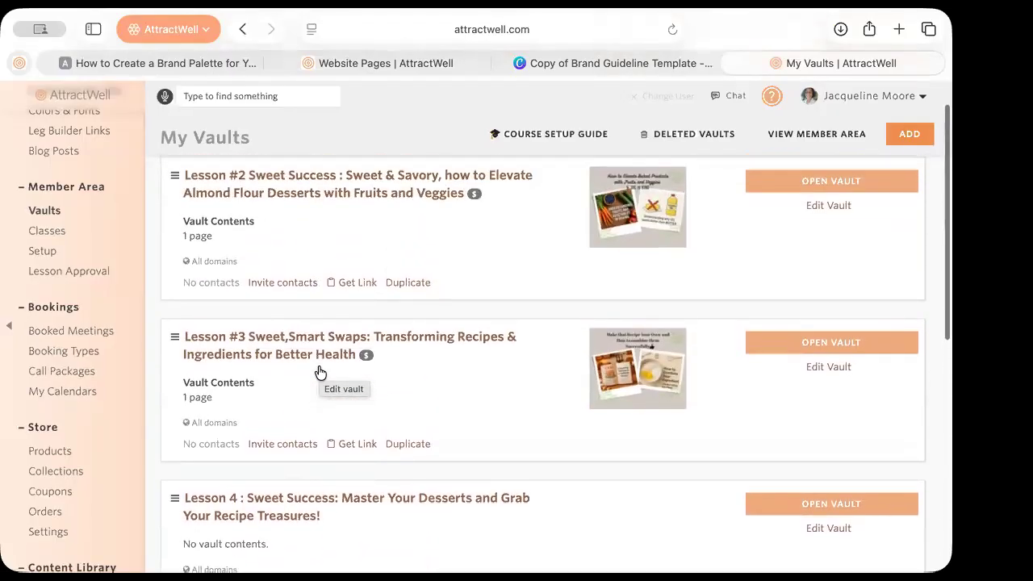
scroll(321, 373, "down", 5)
scroll(321, 372, "down", 1)
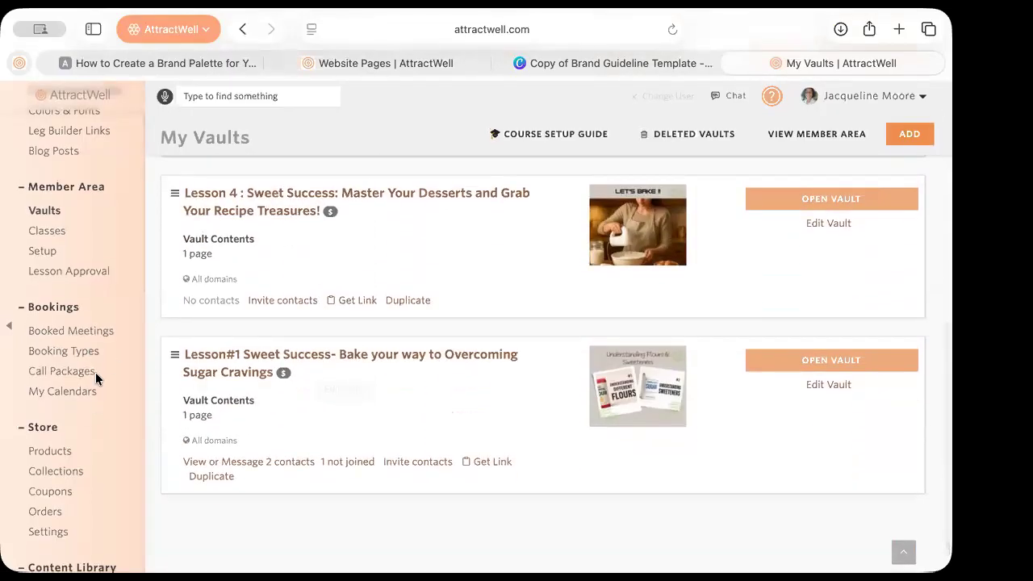
left_click(50, 231)
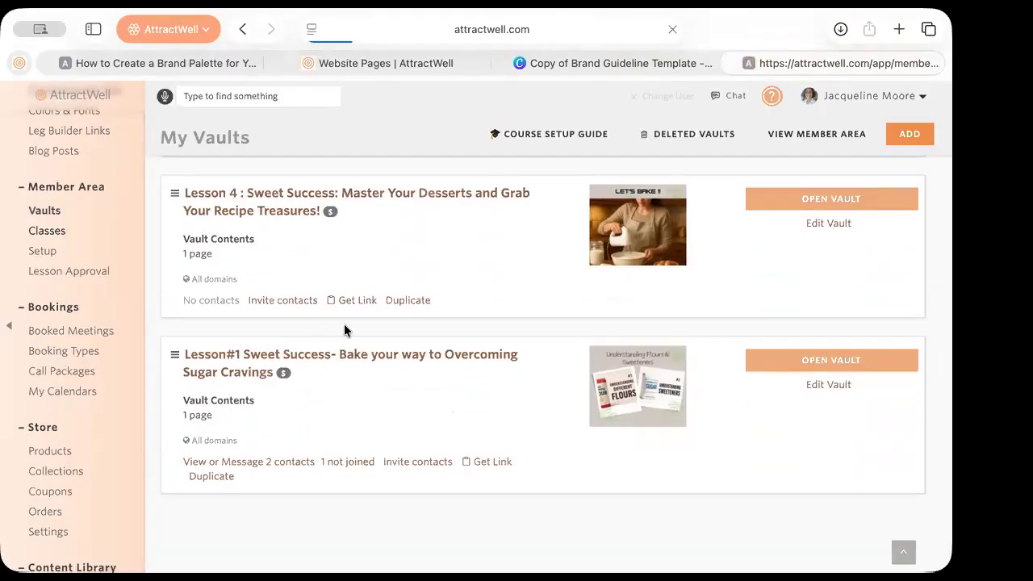
left_click(540, 392)
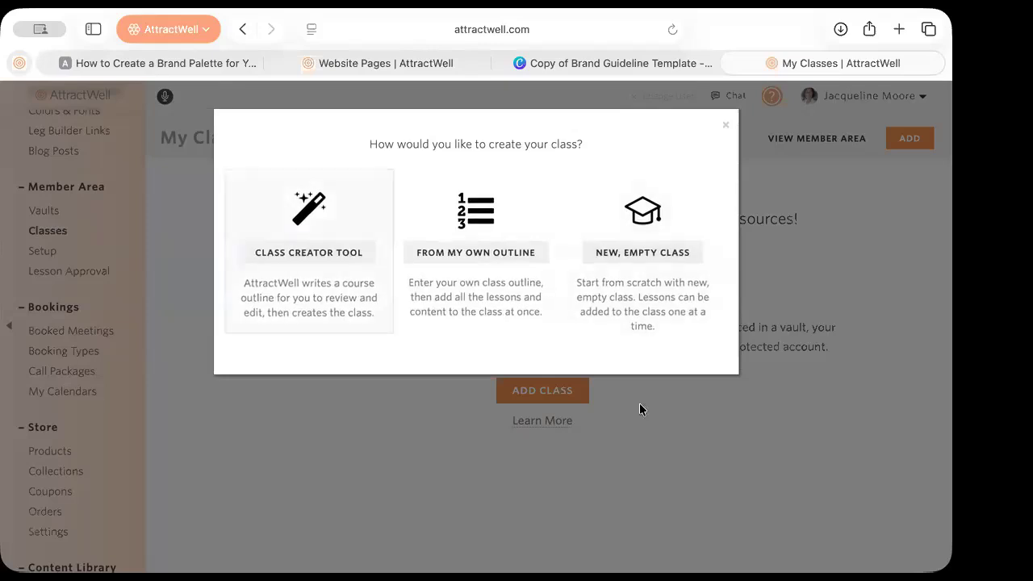
left_click(725, 127)
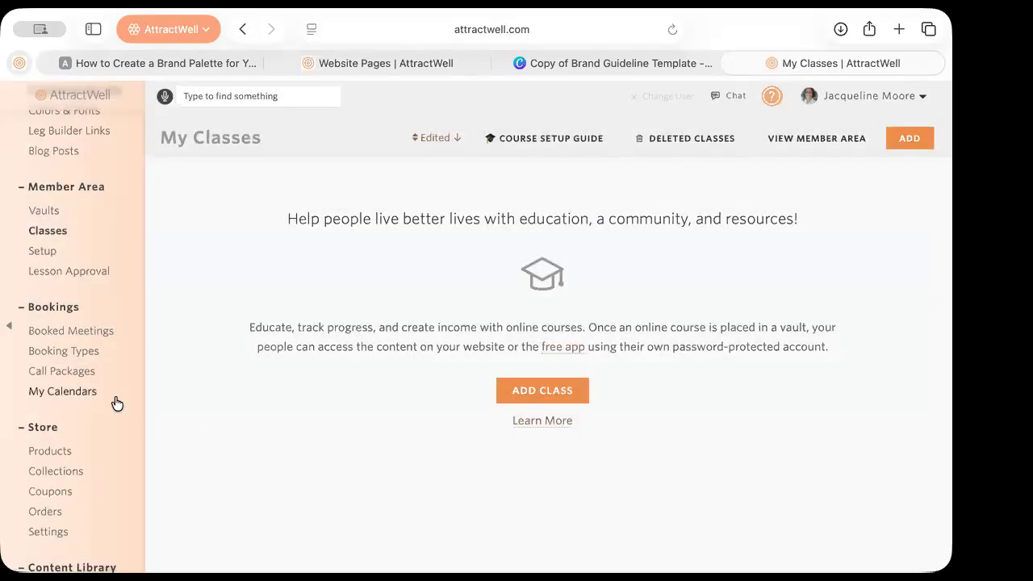
scroll(252, 443, "left", 10)
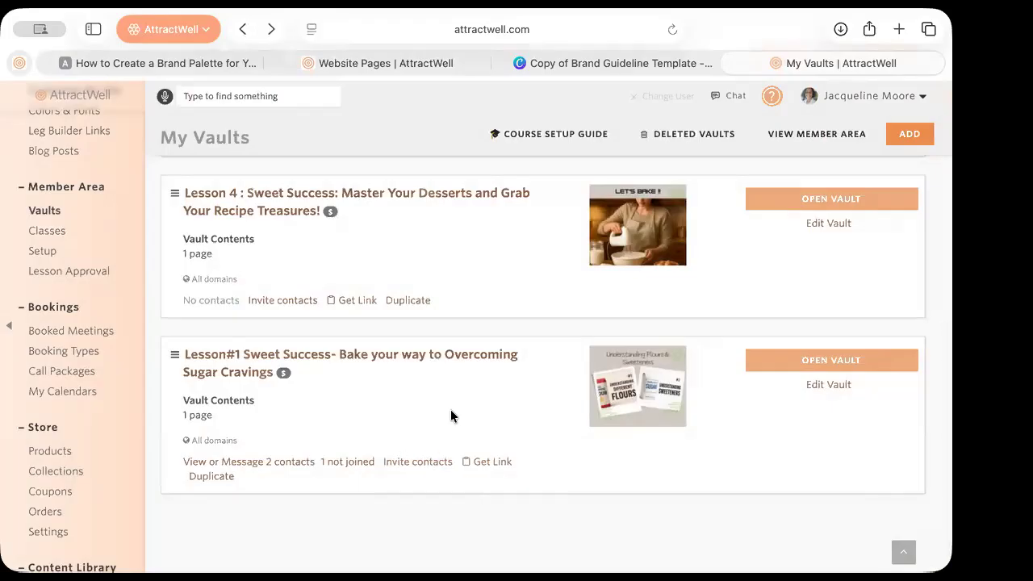
scroll(459, 390, "up", 2)
scroll(457, 389, "down", 2)
left_click(401, 351)
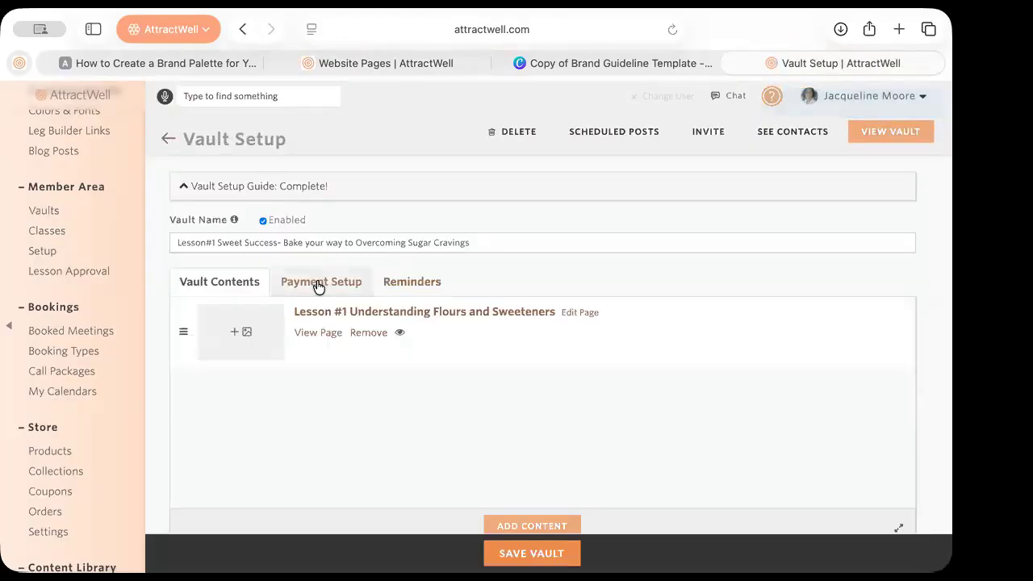
left_click(319, 283)
scroll(243, 267, "down", 5)
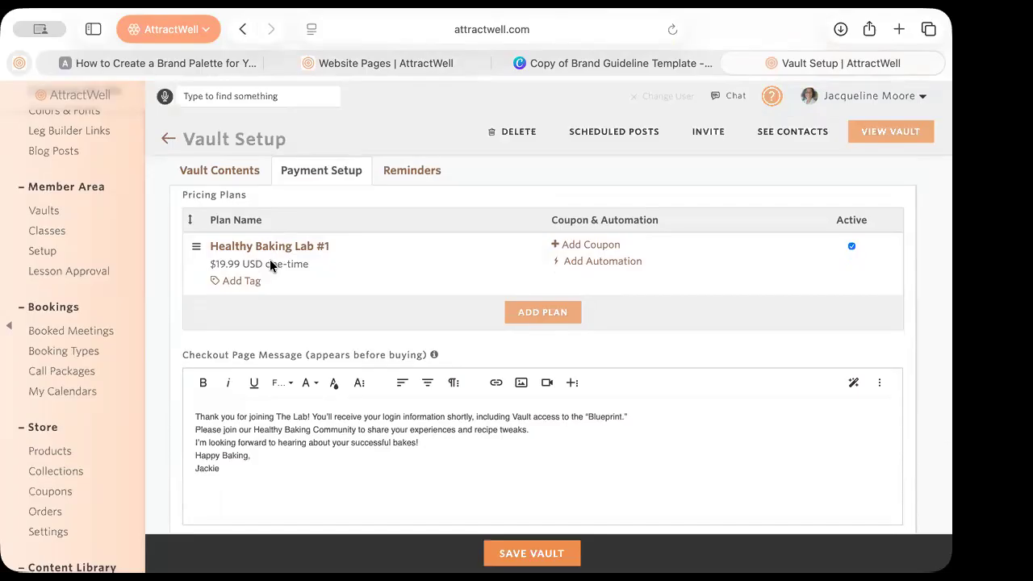
scroll(269, 259, "left", 10)
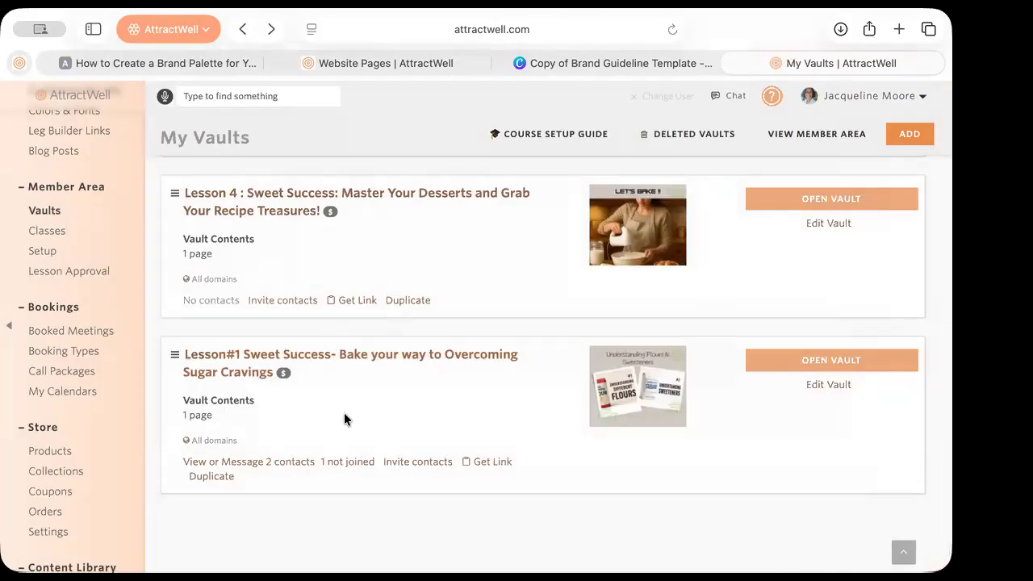
scroll(344, 413, "up", 1)
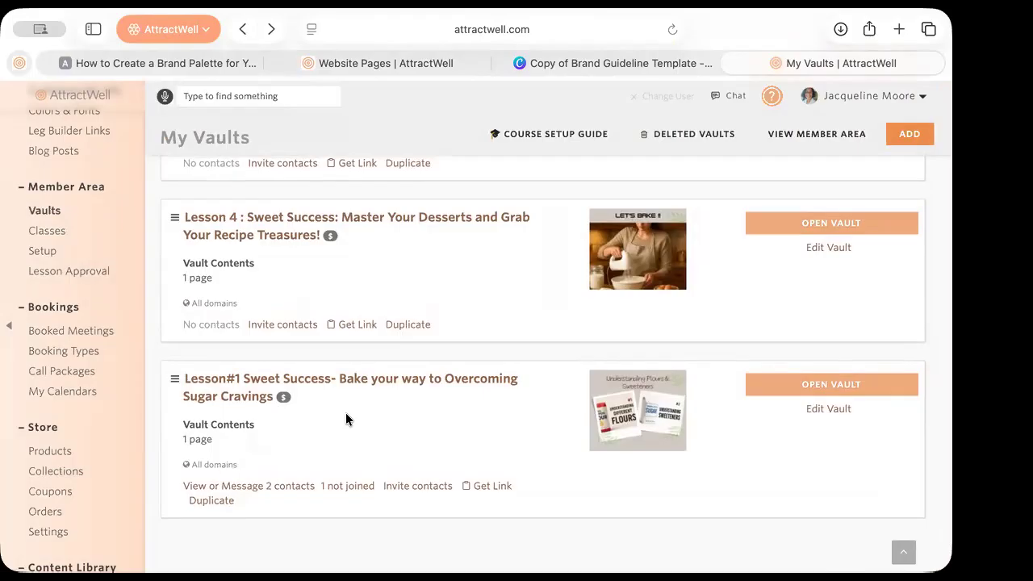
Open the Lesson#1 vault setup and its Understanding Flours and Sweeteners lesson page
left_click(330, 378)
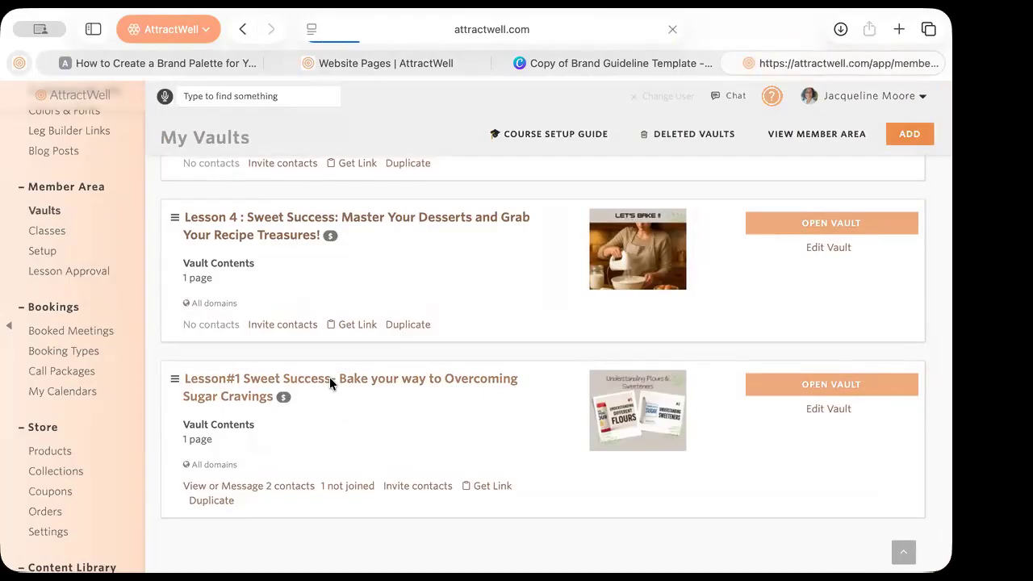
left_click(344, 312)
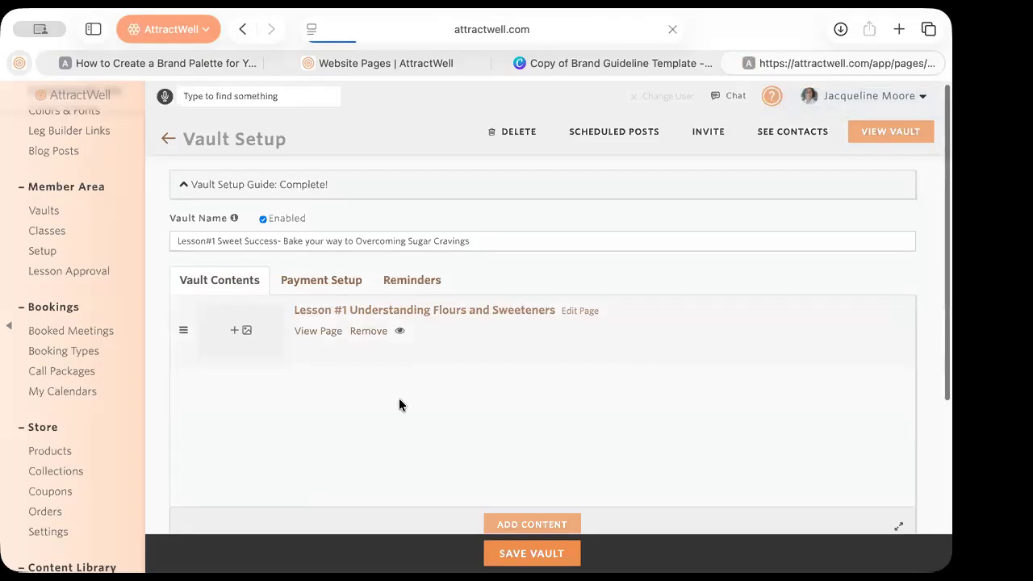
scroll(398, 399, "down", 2)
left_click(421, 245)
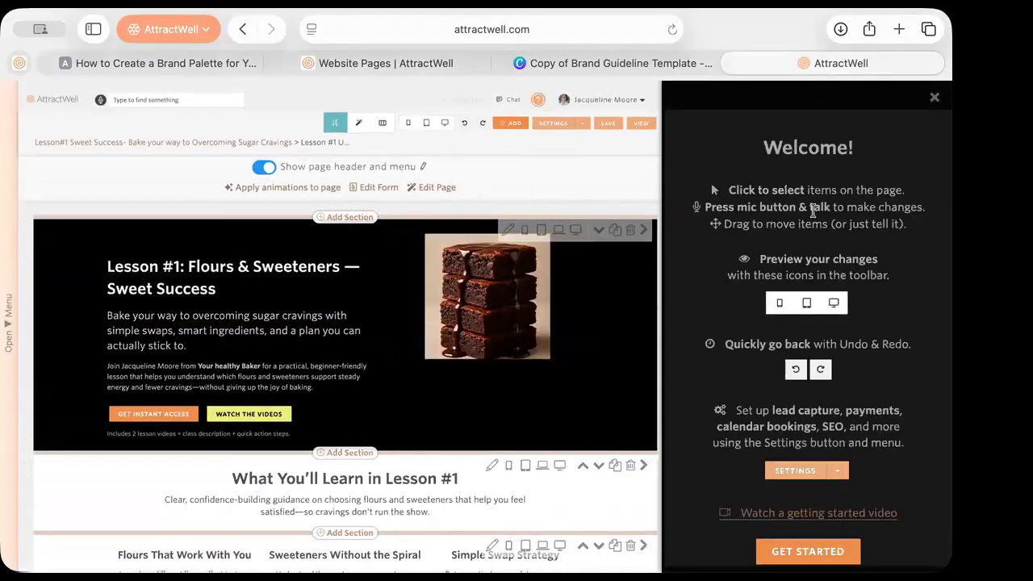
Review the Flours and Sweeteners lesson page content in the editor
left_click(935, 97)
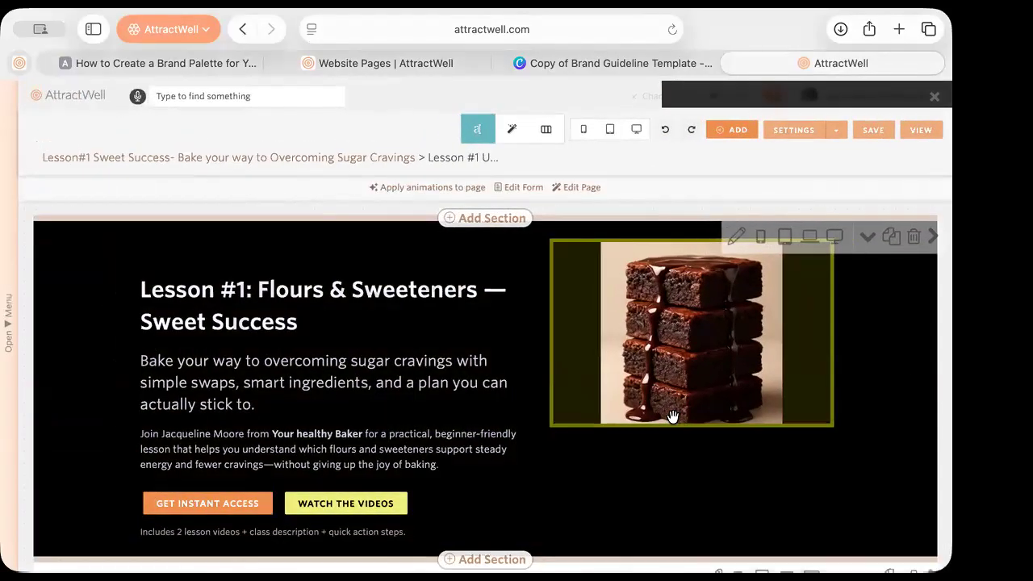
scroll(672, 416, "down", 5)
scroll(672, 416, "down", 15)
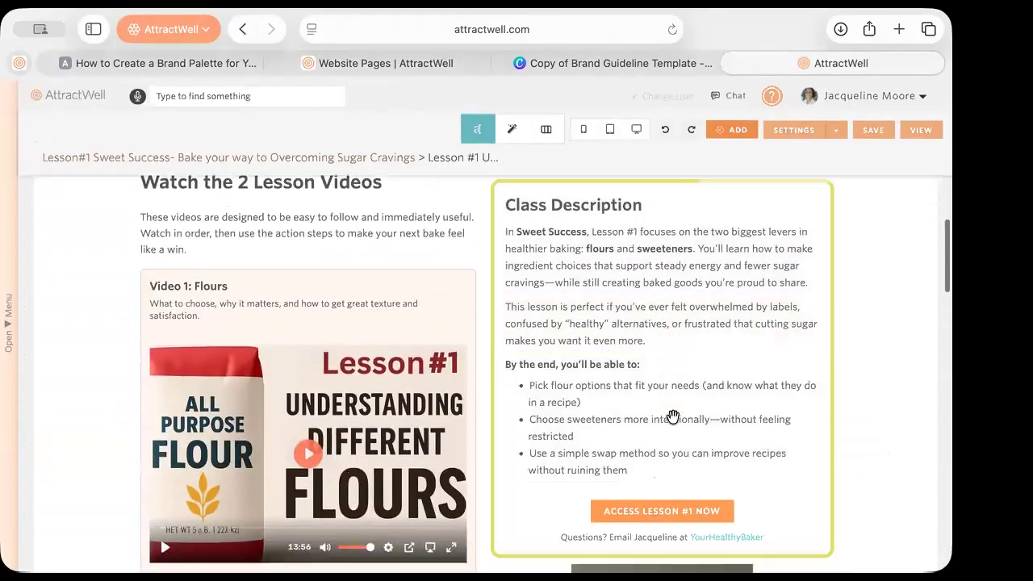
scroll(672, 416, "down", 20)
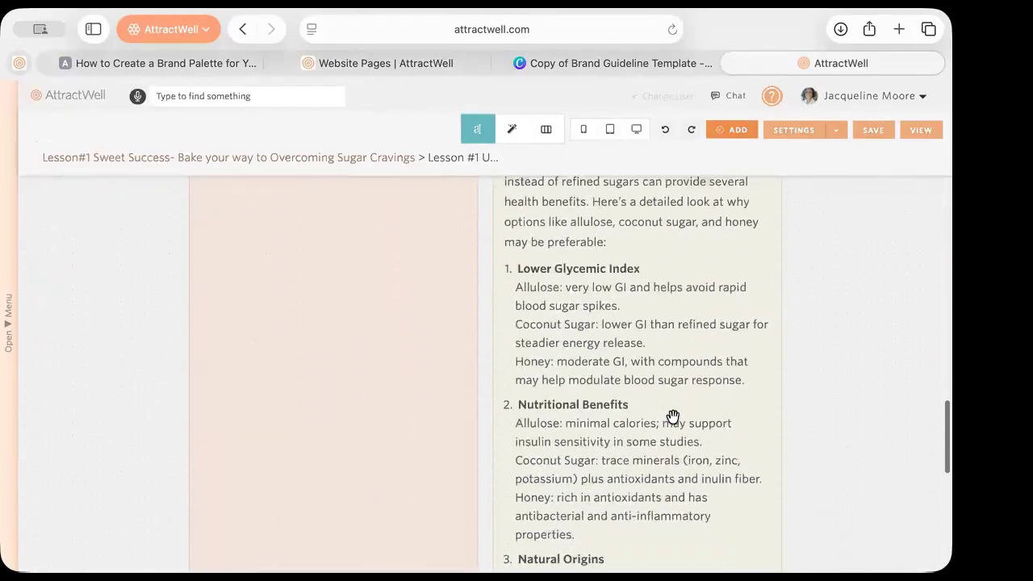
scroll(672, 422, "up", 20)
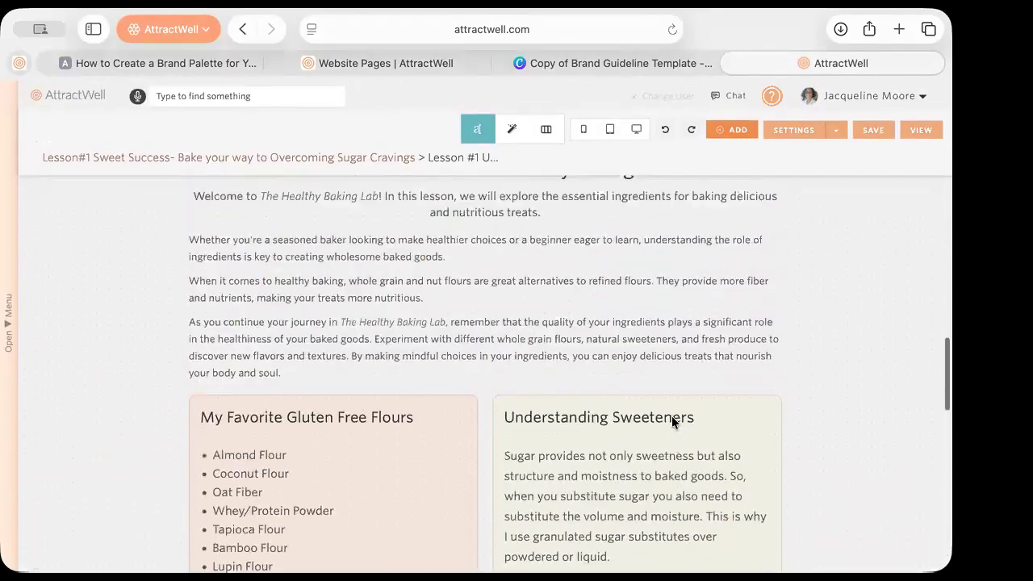
scroll(672, 415, "up", 15)
scroll(672, 416, "left", 10)
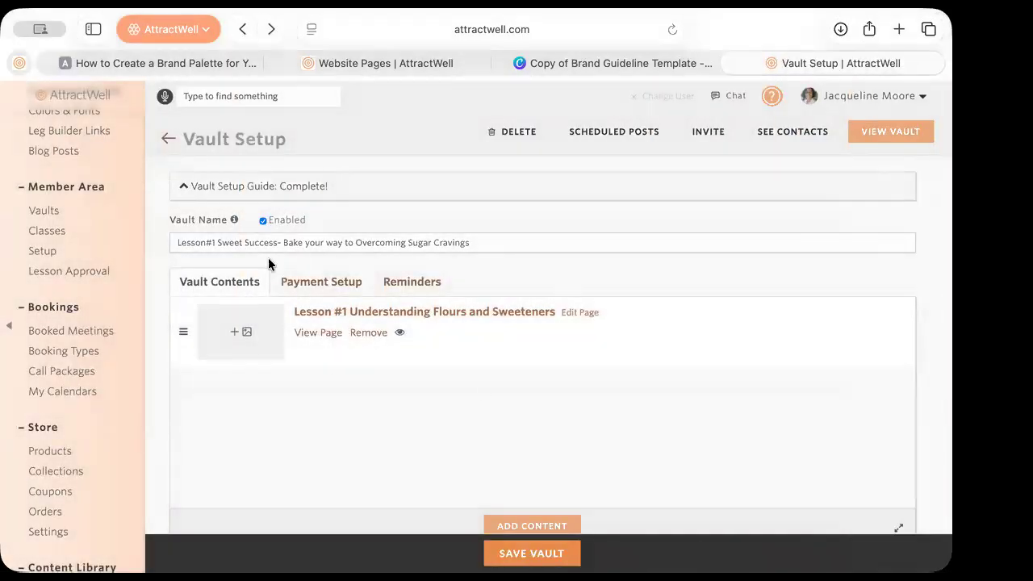
left_click(335, 313)
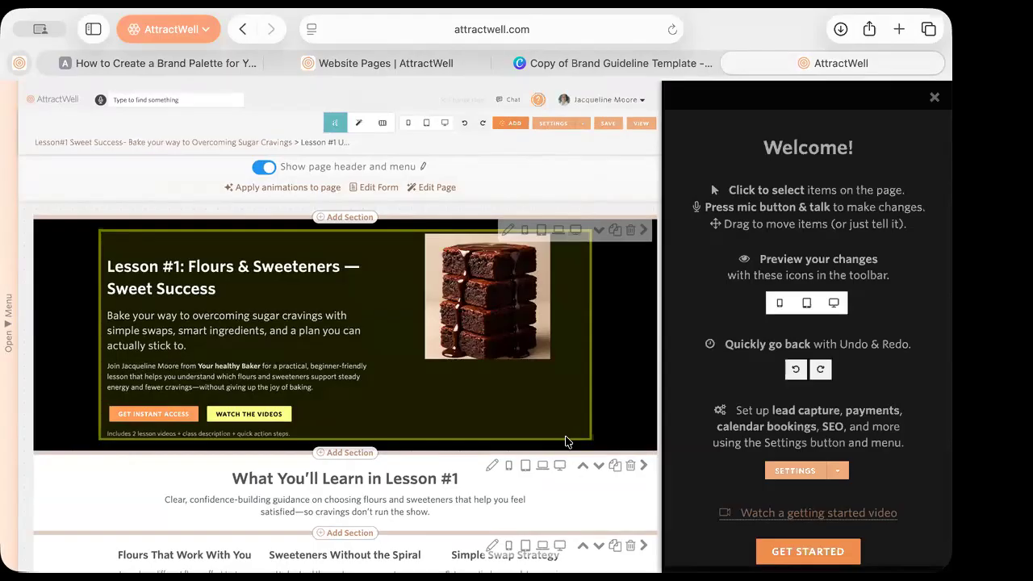
Return to the vault setup and go to the Website Pages list
key("super+bracketleft")
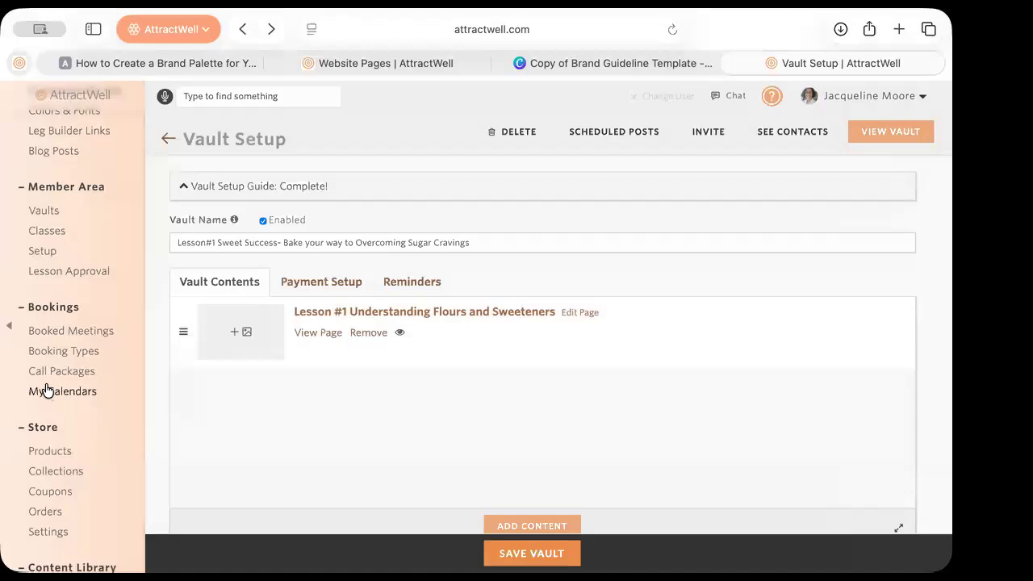
scroll(46, 390, "up", 6)
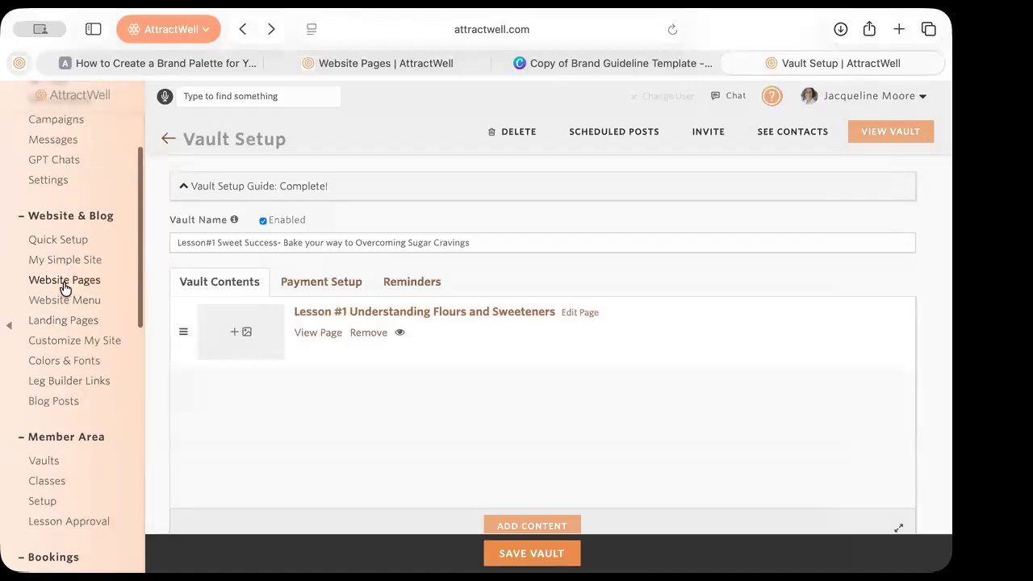
left_click(64, 288)
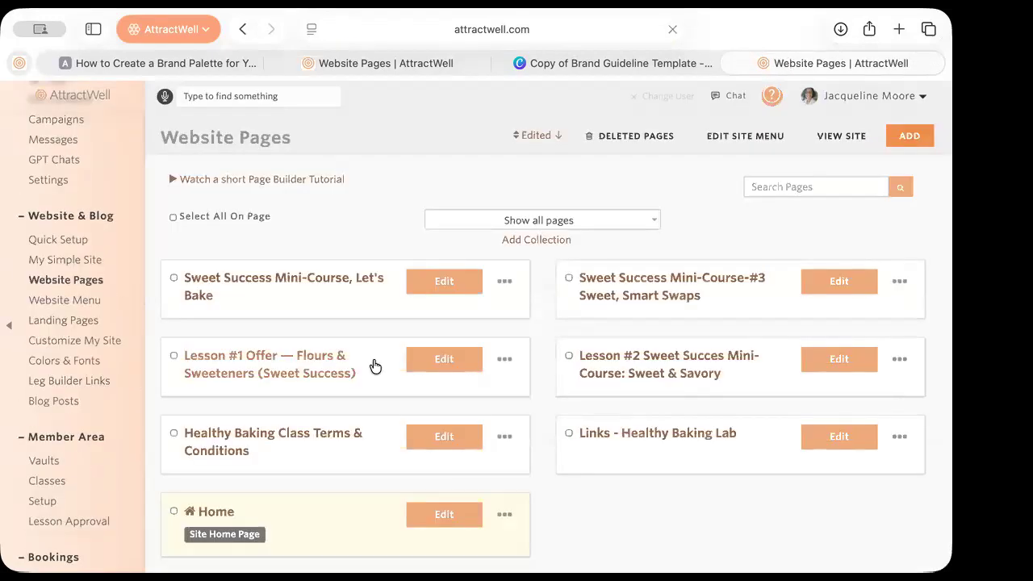
Set the Sweet Success Mini-Course, Let's Bake page to show By link only and save
scroll(383, 474, "down", 1)
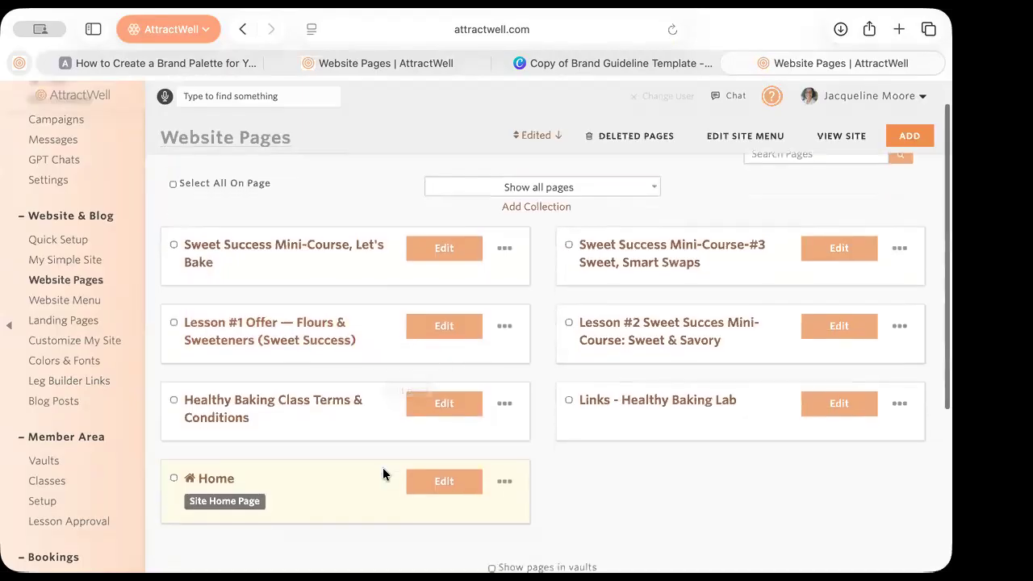
left_click(273, 252)
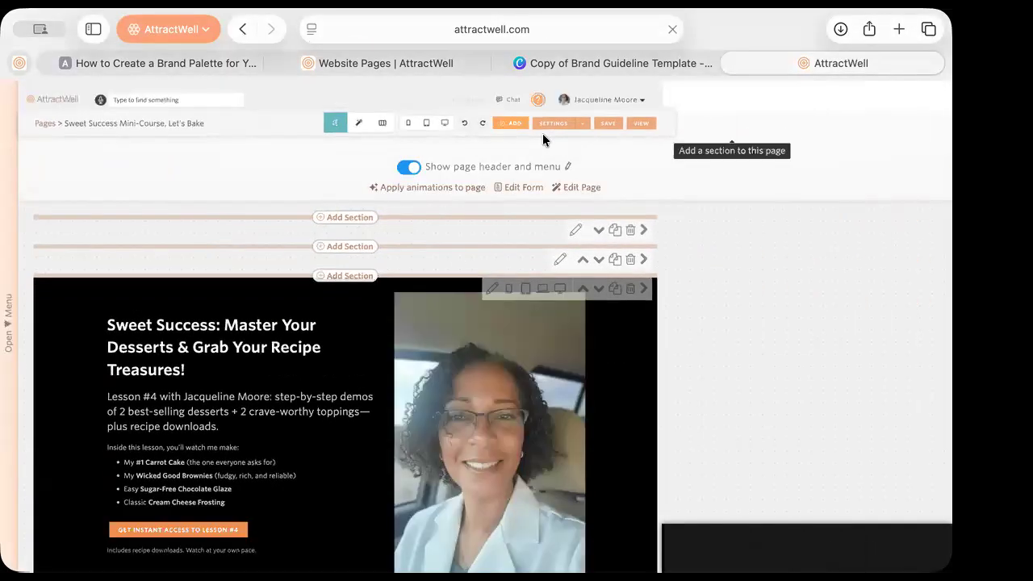
left_click(542, 124)
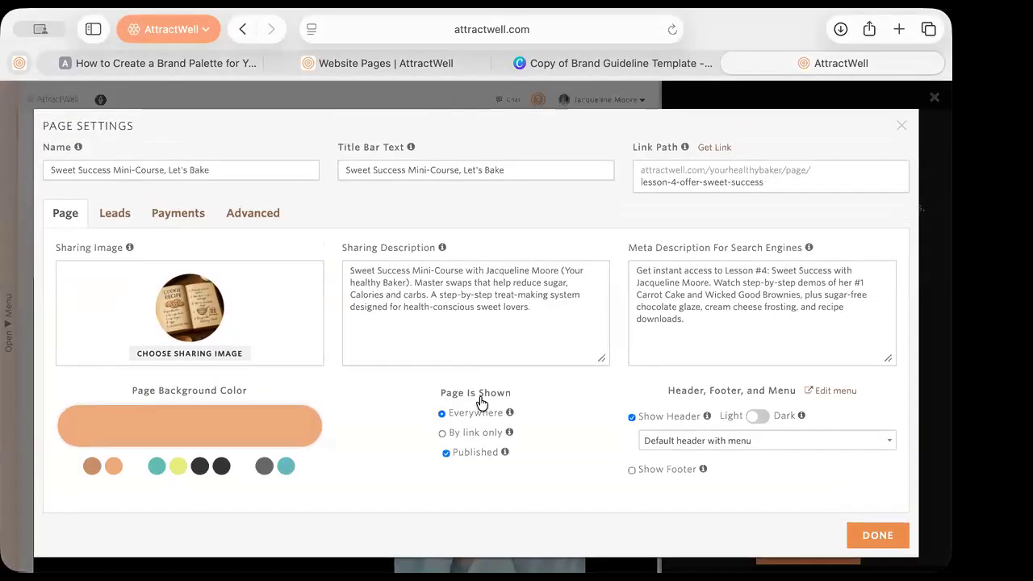
left_click(483, 437)
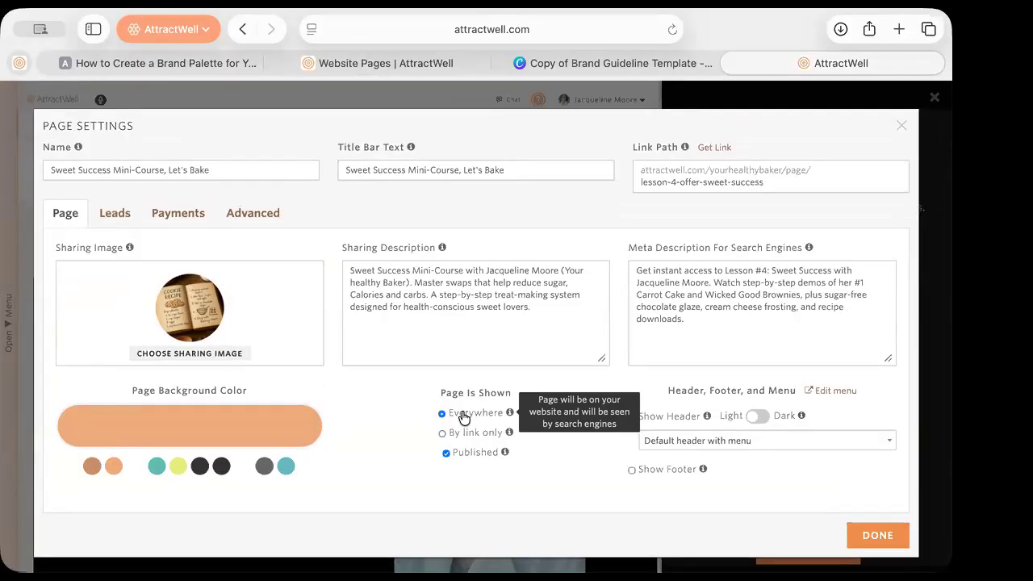
left_click(460, 433)
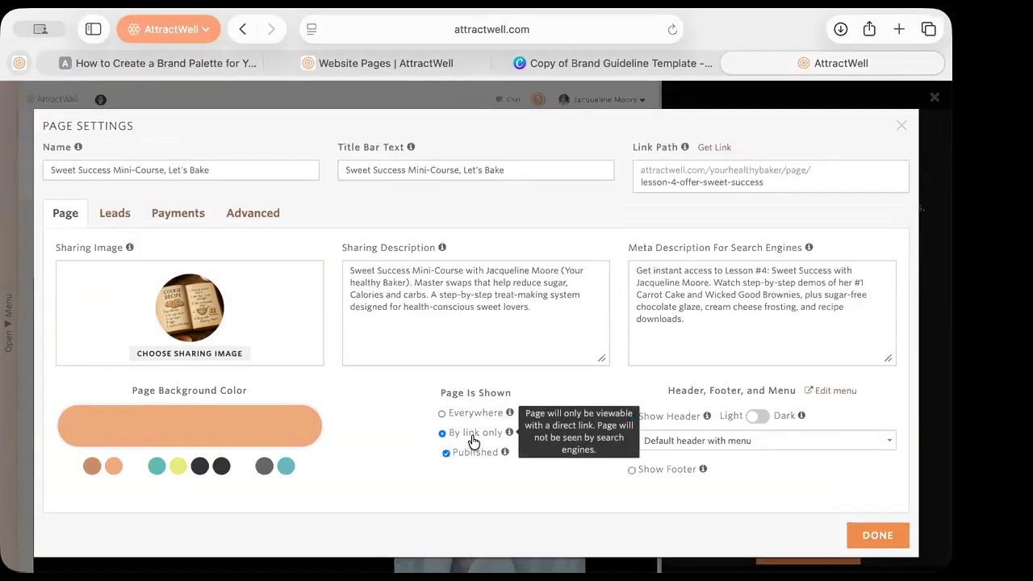
left_click(880, 535)
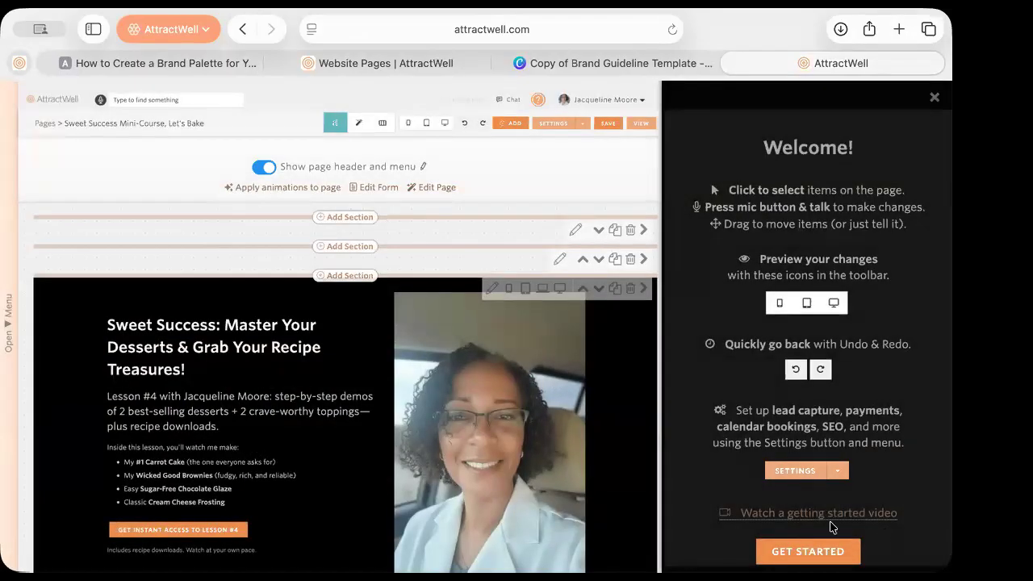
left_click(609, 124)
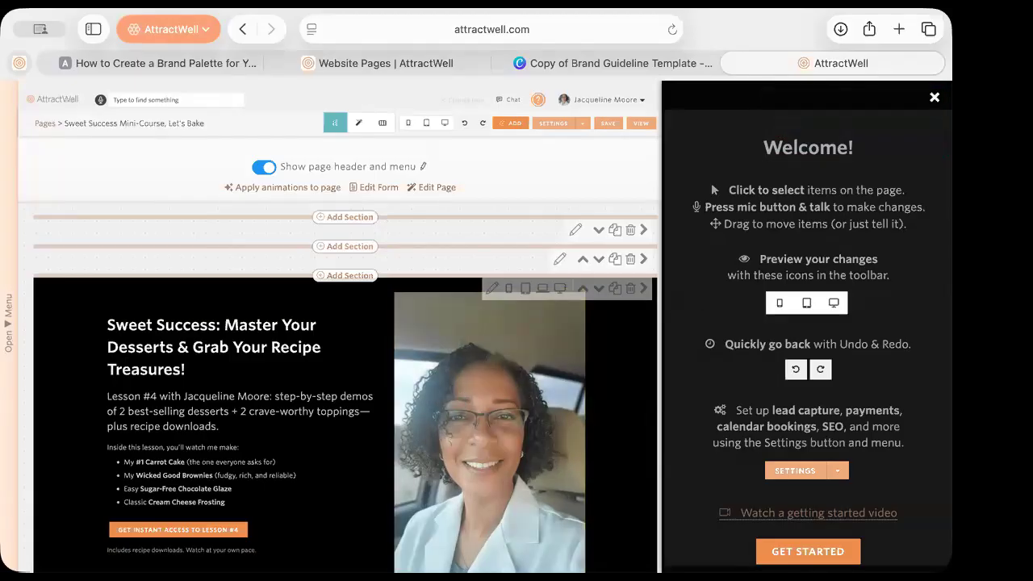
Dismiss the welcome guide and bring up the main navigation menu
left_click(935, 96)
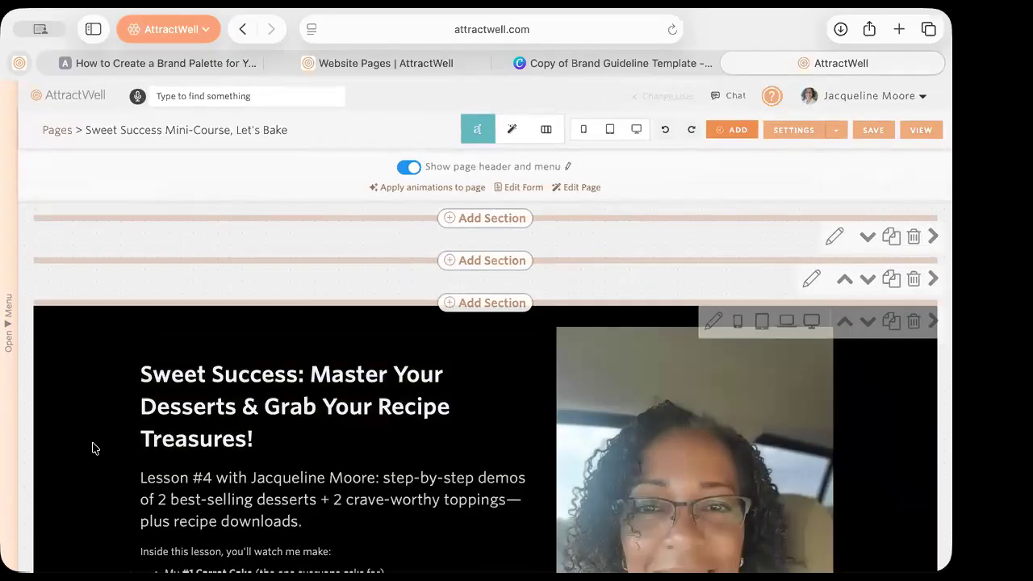
scroll(92, 448, "down", 5)
scroll(92, 450, "up", 5)
left_click(8, 311)
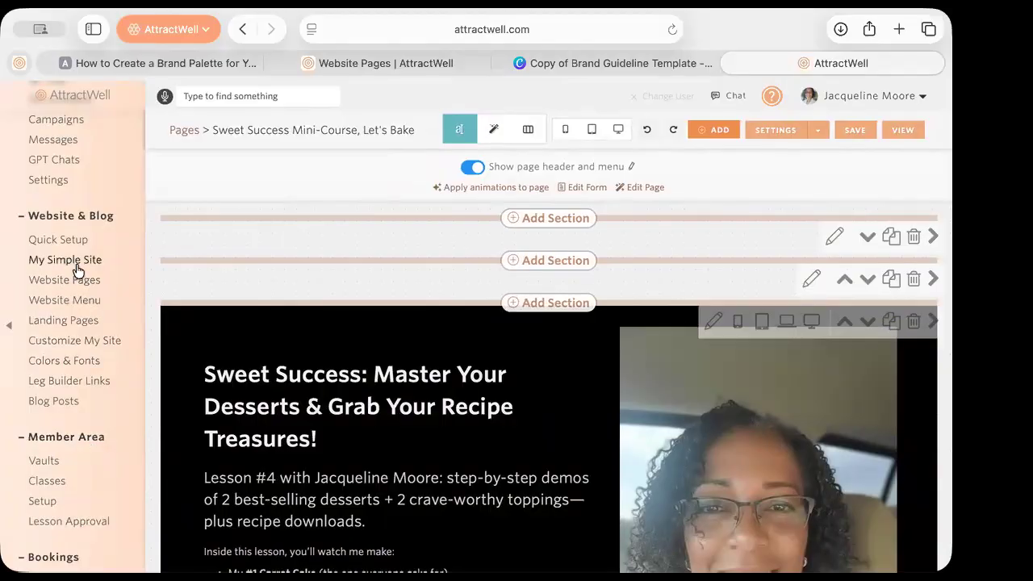
Start a new Website Page with Build It For Me, choosing Sales Page as the type
left_click(73, 240)
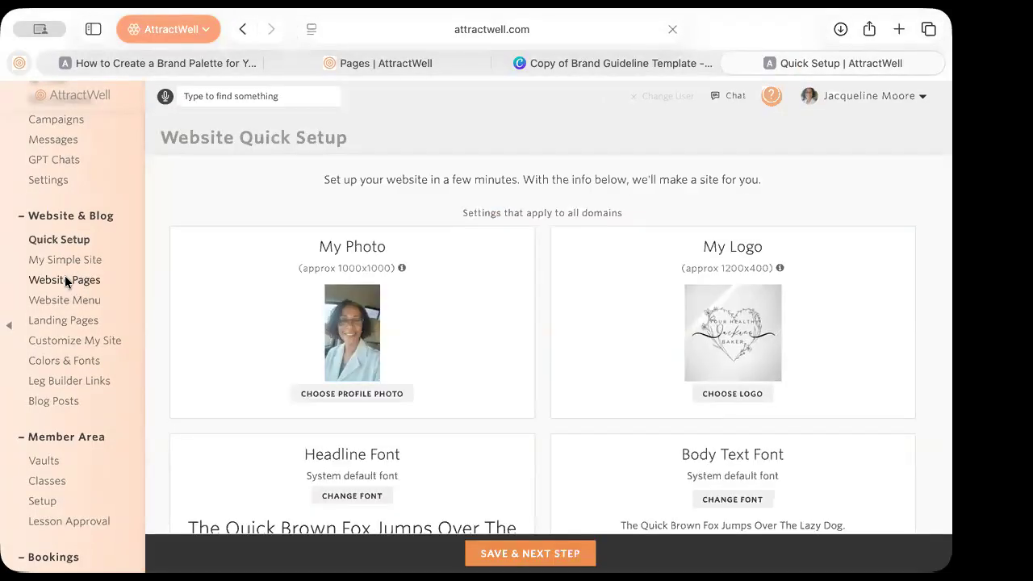
left_click(76, 279)
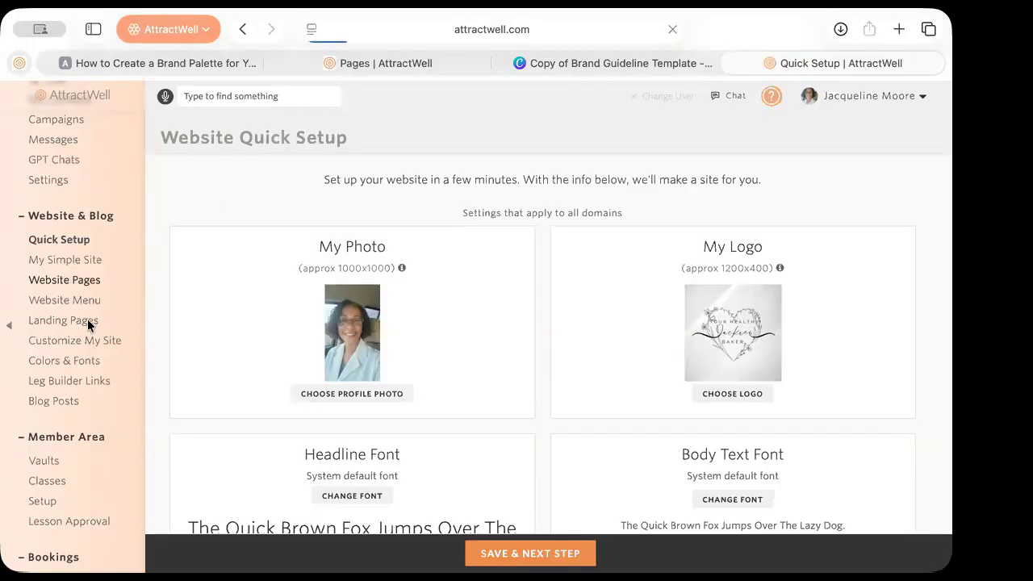
left_click(910, 136)
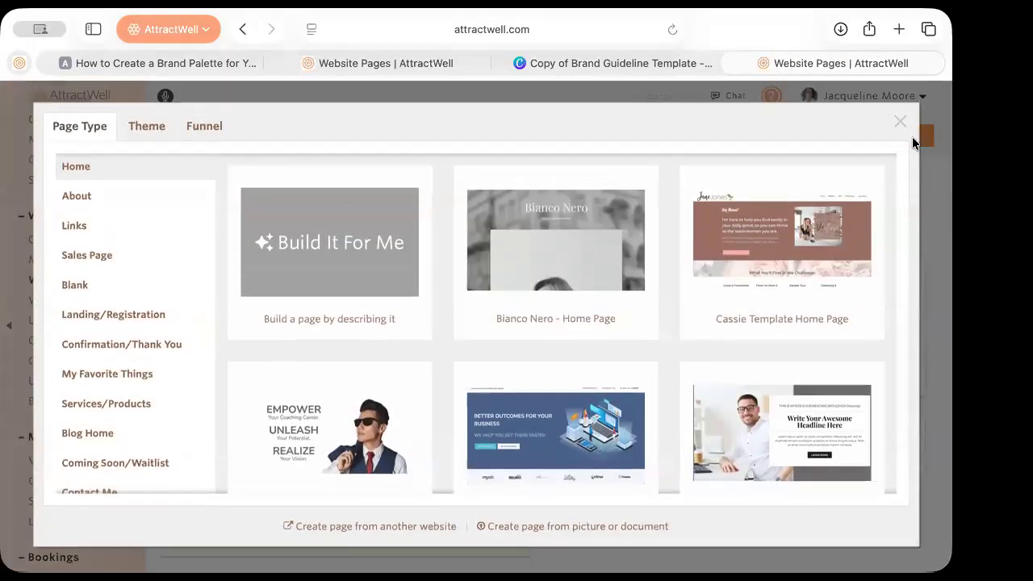
left_click(400, 251)
left_click(355, 233)
scroll(350, 342, "down", 3)
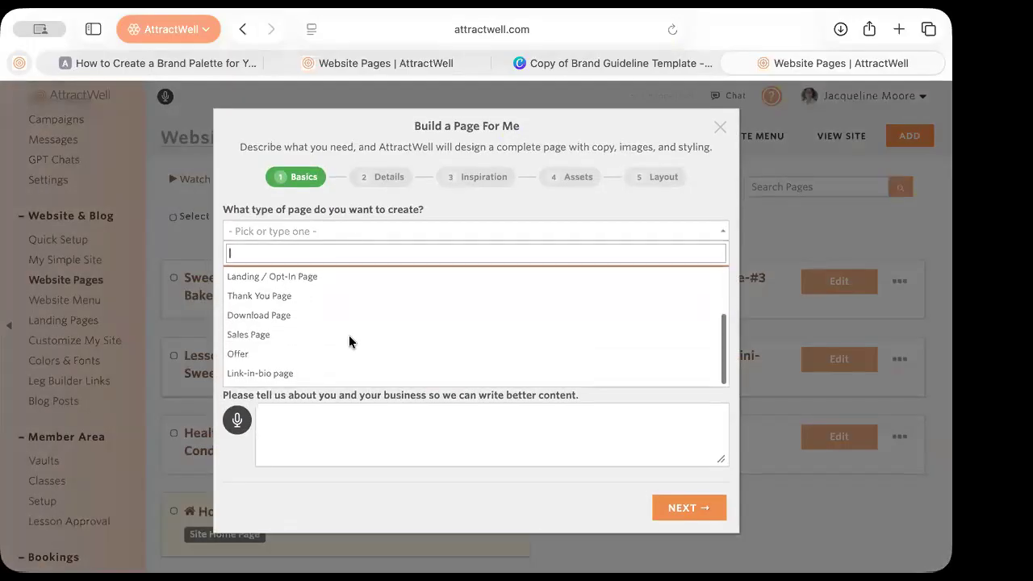
left_click(345, 343)
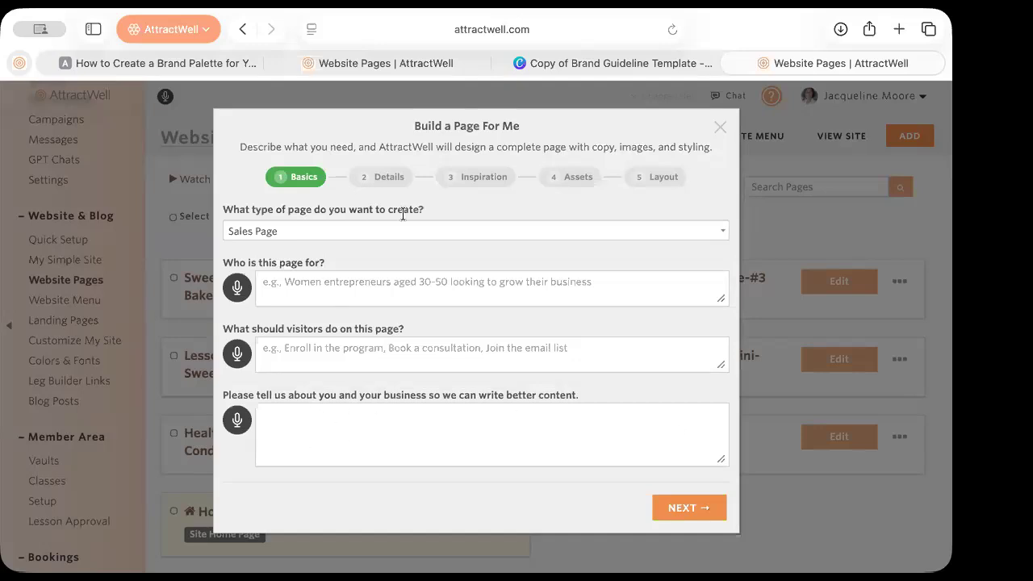
Pick the Lesson #2 Fruits & veggies page as style inspiration and advance to Assets
left_click(699, 509)
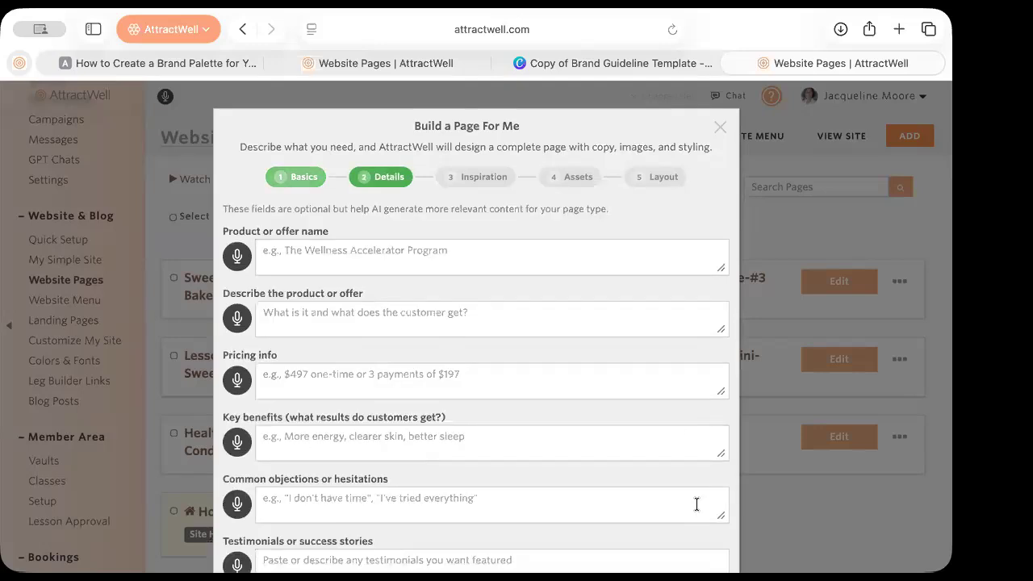
scroll(697, 504, "down", 3)
left_click(699, 514)
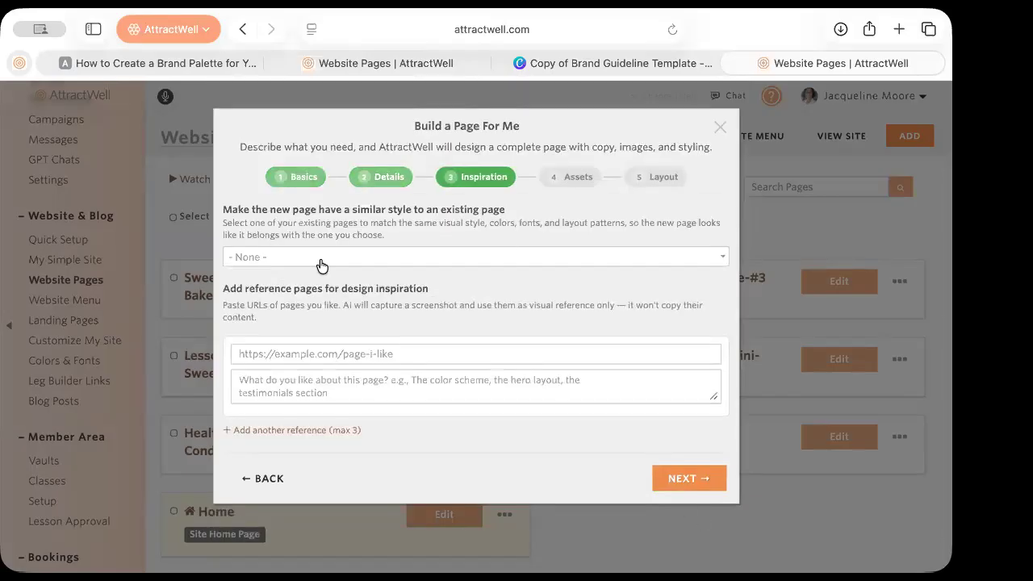
left_click(322, 258)
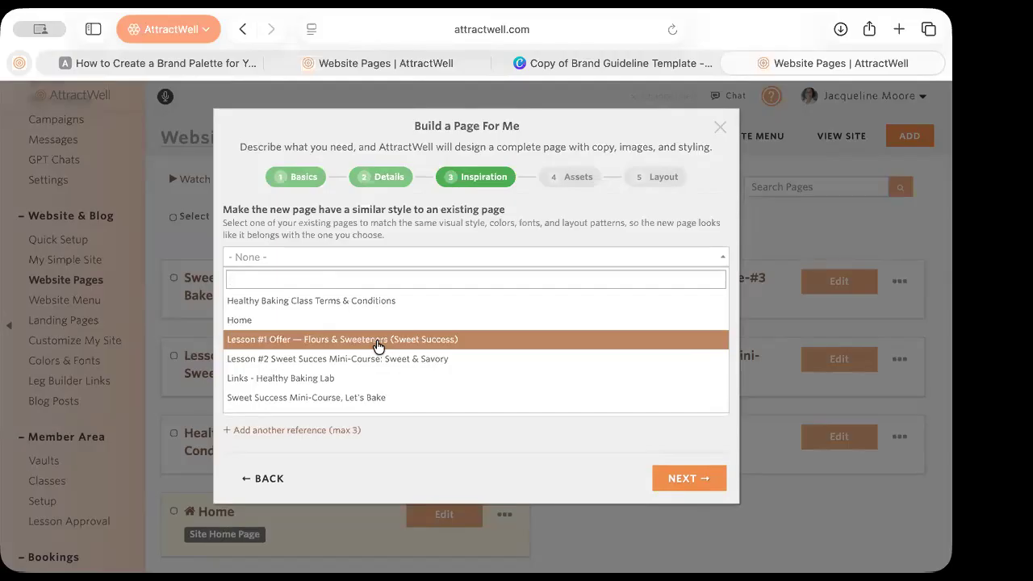
scroll(379, 345, "down", 3)
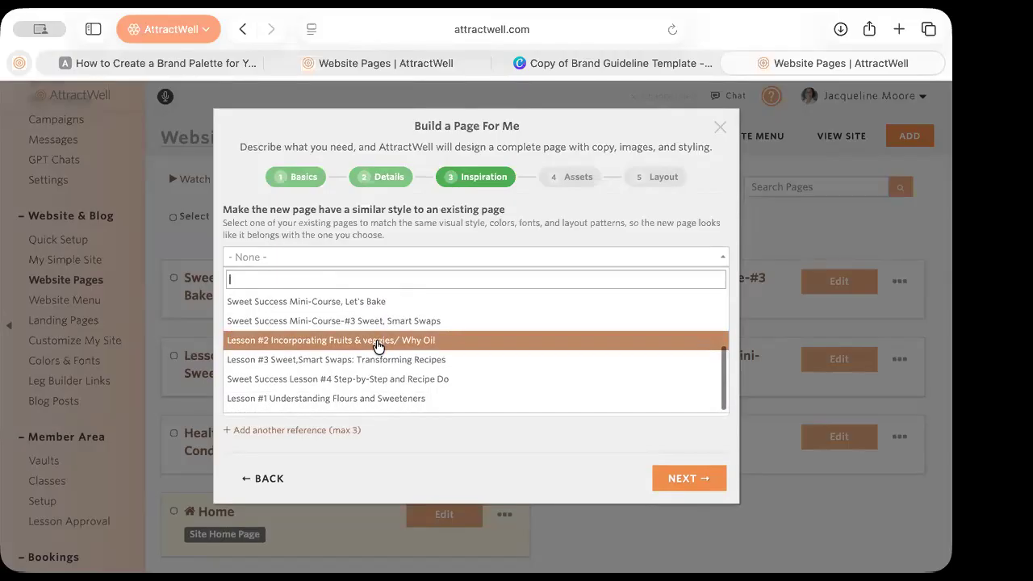
scroll(379, 345, "up", 3)
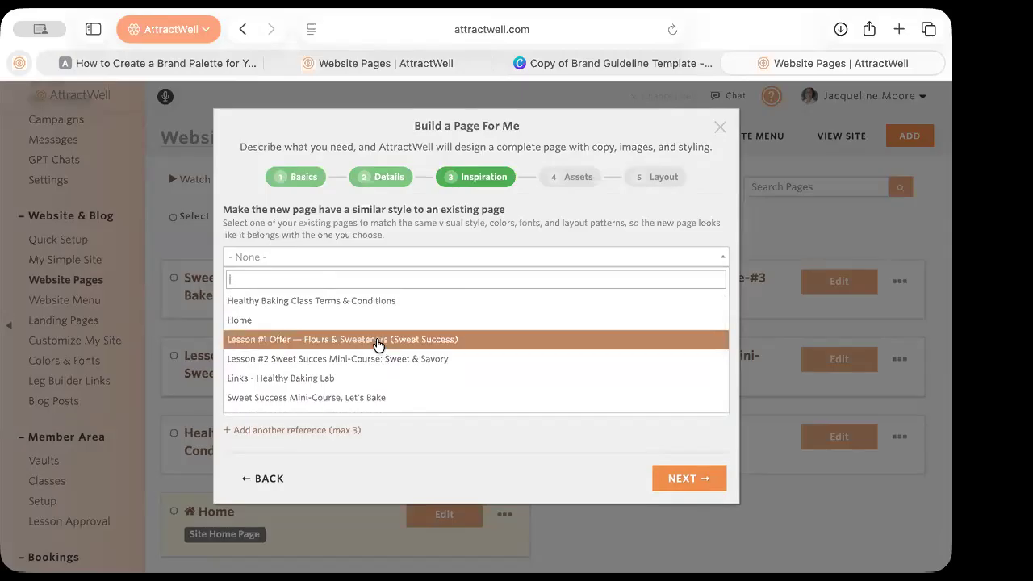
scroll(379, 345, "down", 3)
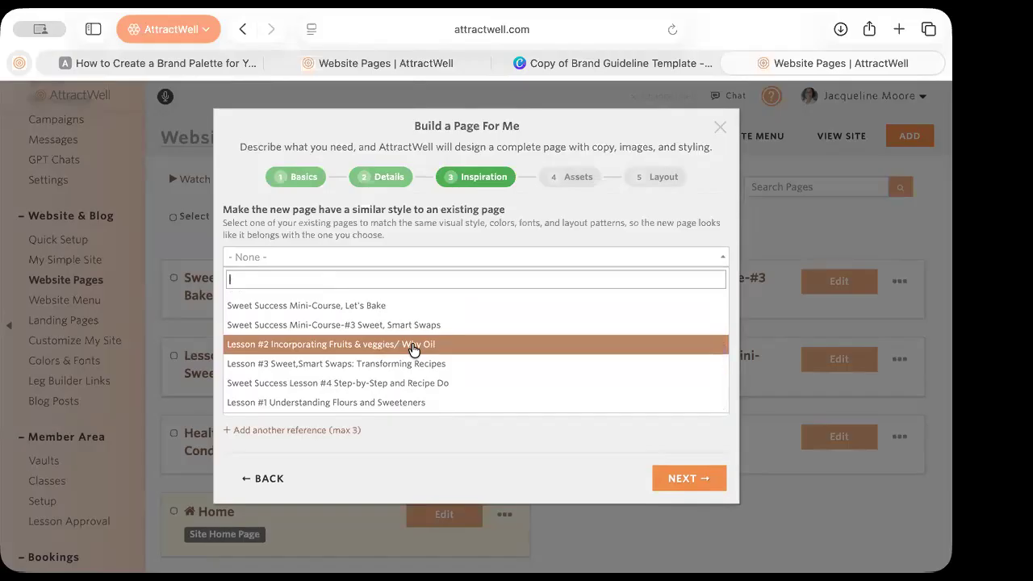
left_click(411, 347)
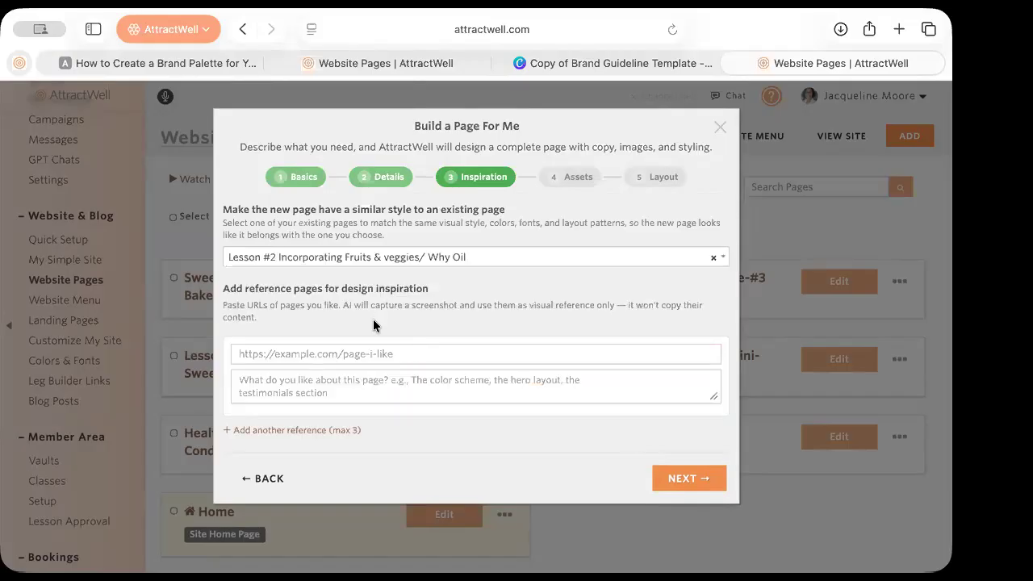
left_click(707, 487)
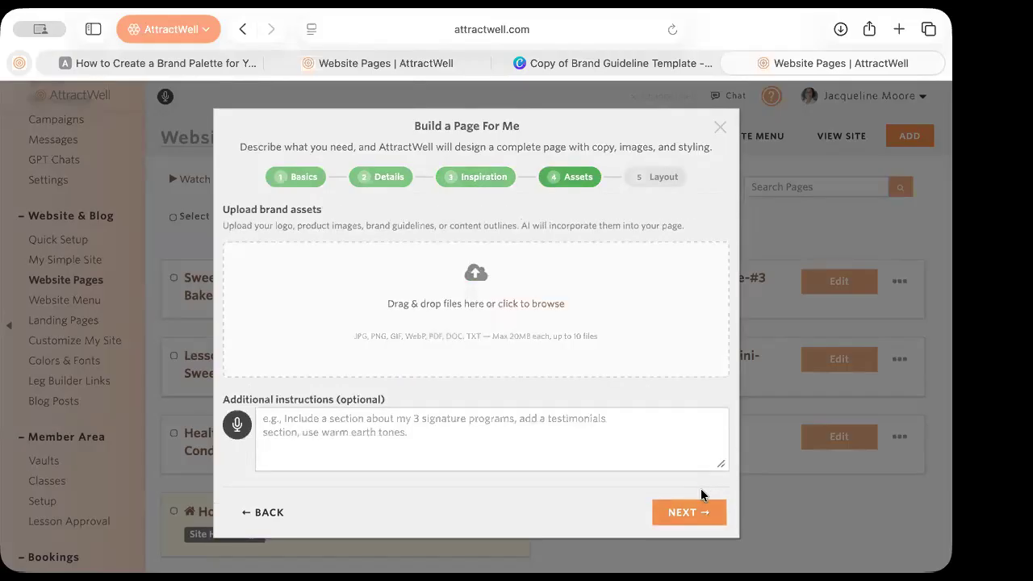
Note that the linked page holds all offer content, then build the sales page
left_click(691, 517)
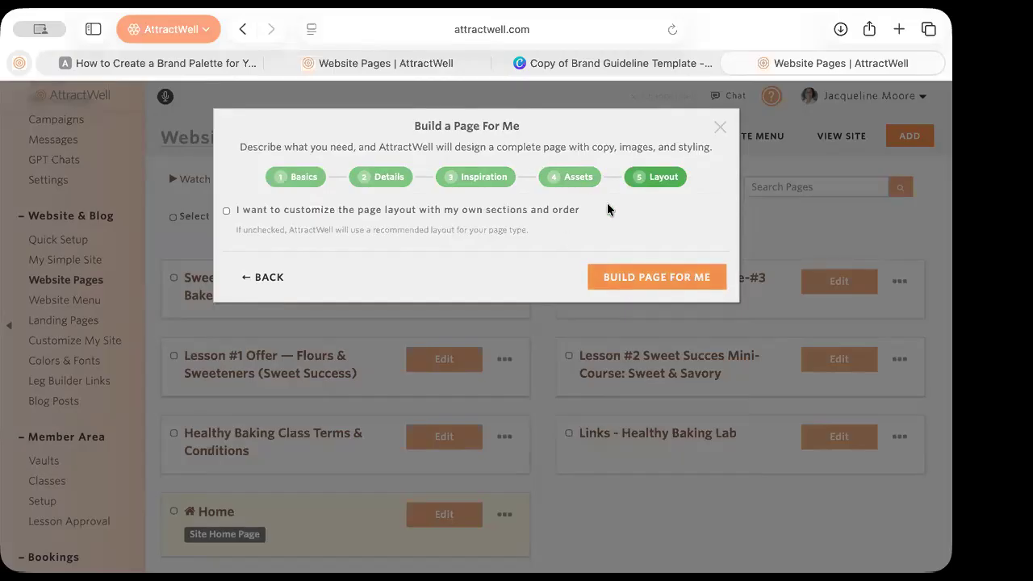
left_click(244, 277)
left_click(333, 418)
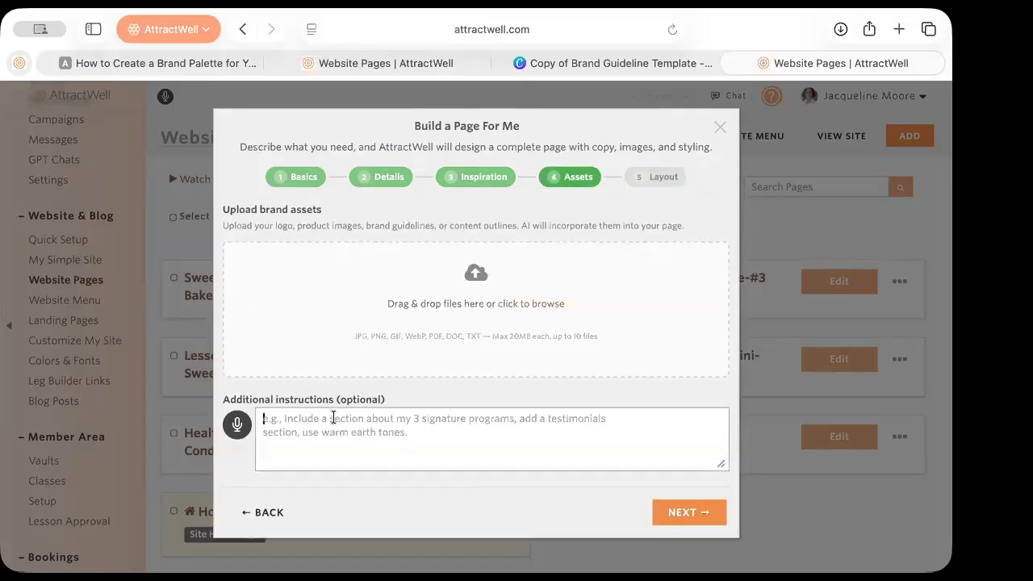
type("I have included")
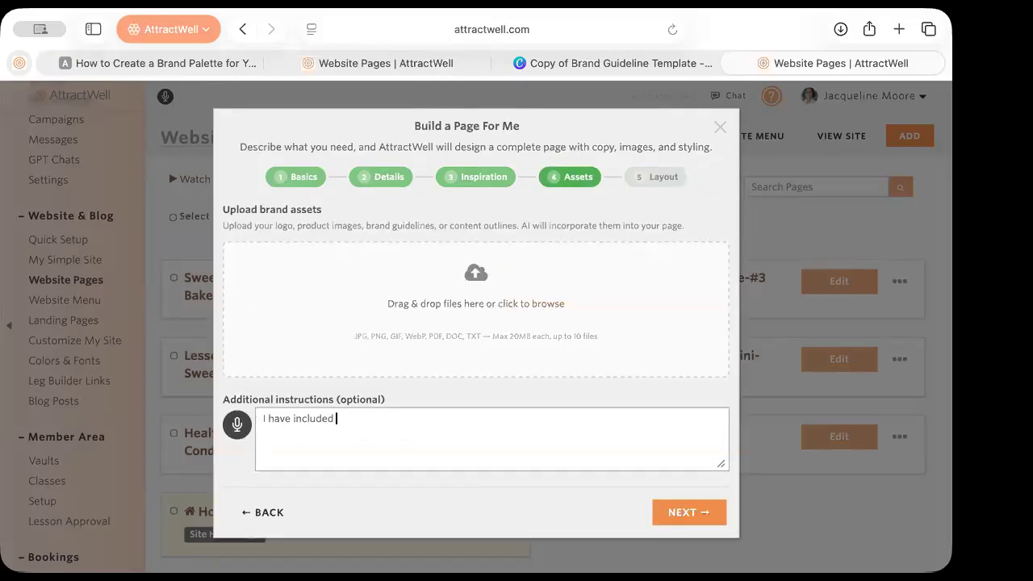
type(" a link to the page that ")
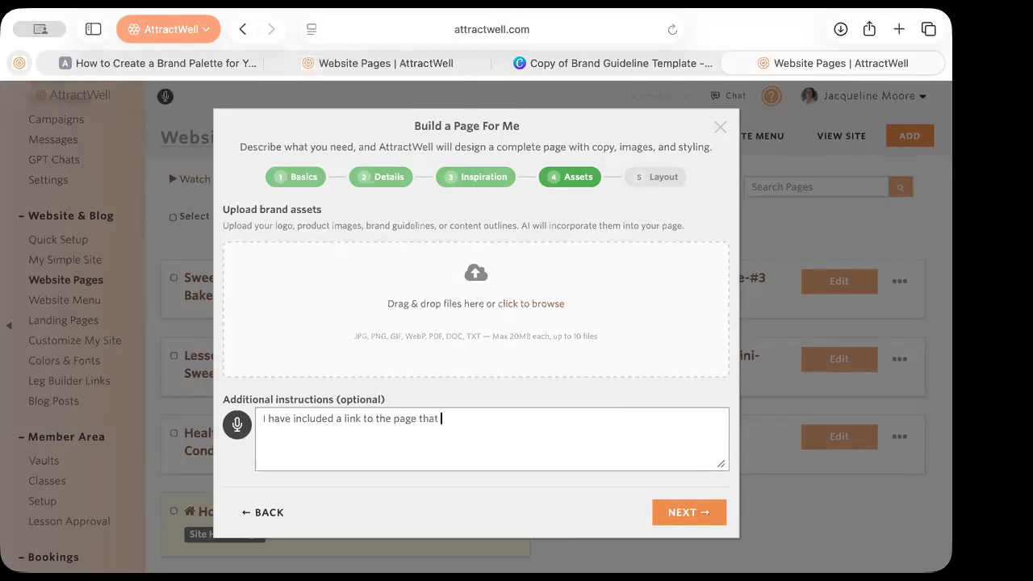
type("contains all content for this offer. ")
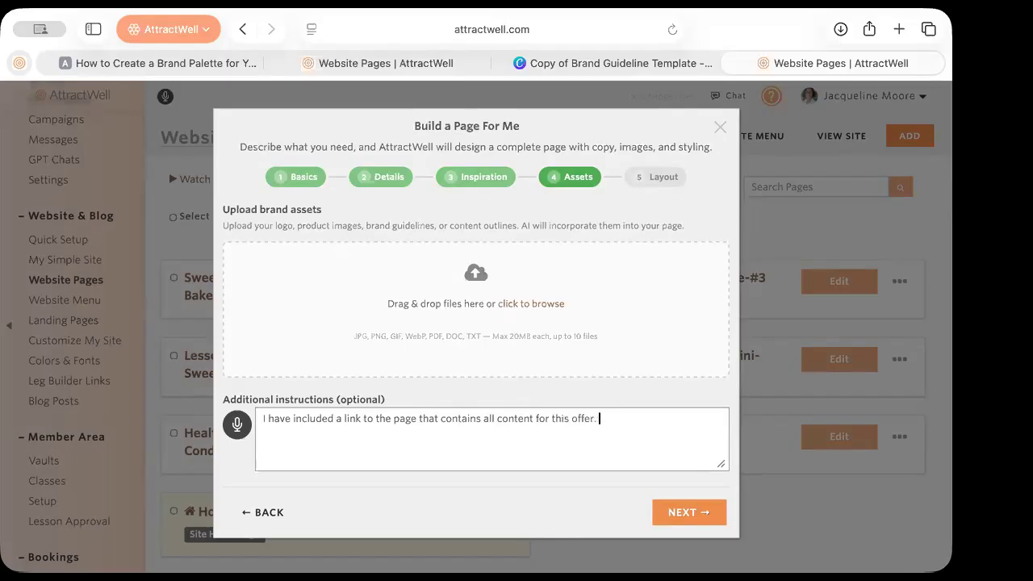
type("Create the page that sells that one")
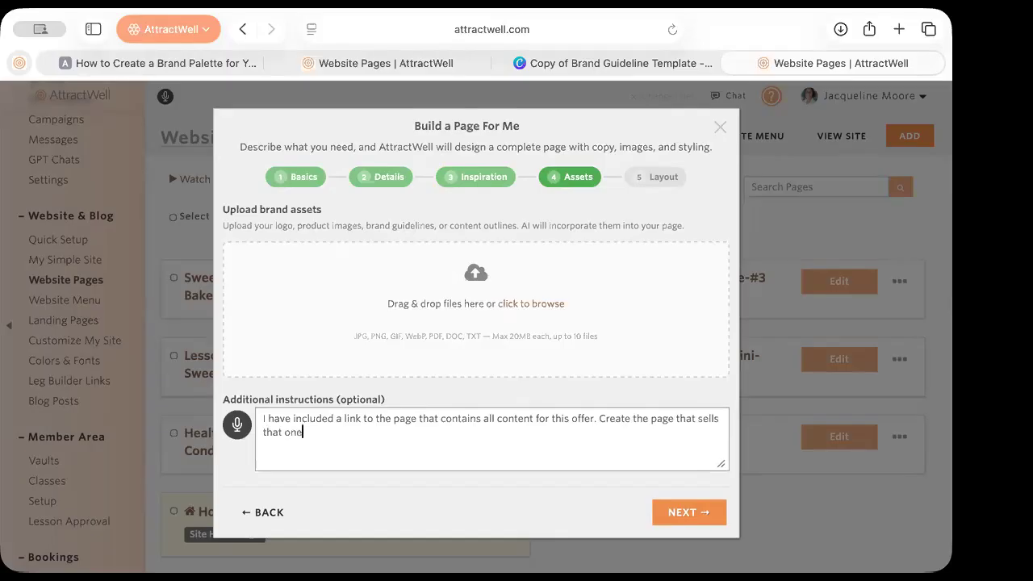
left_click(682, 512)
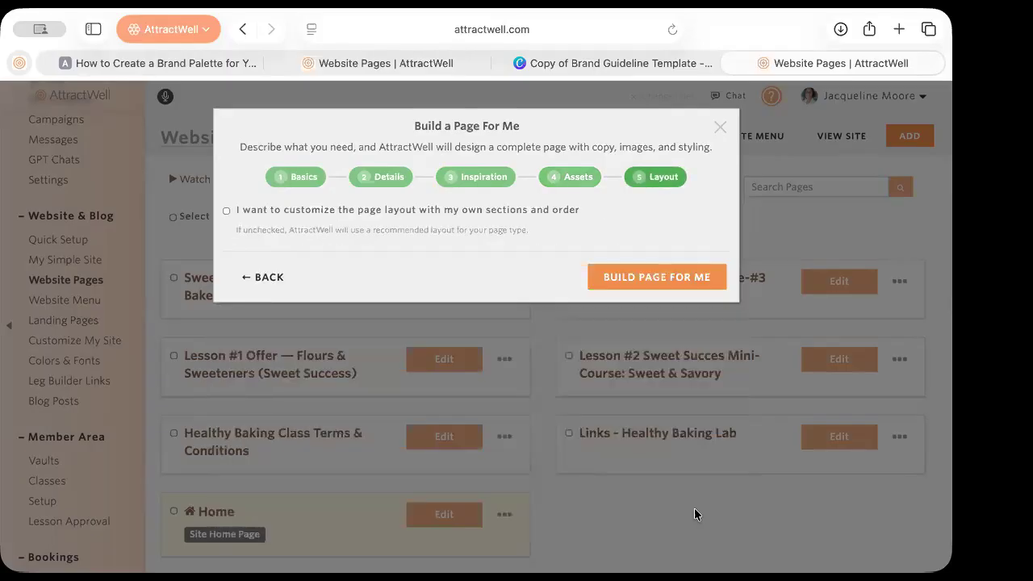
left_click(681, 277)
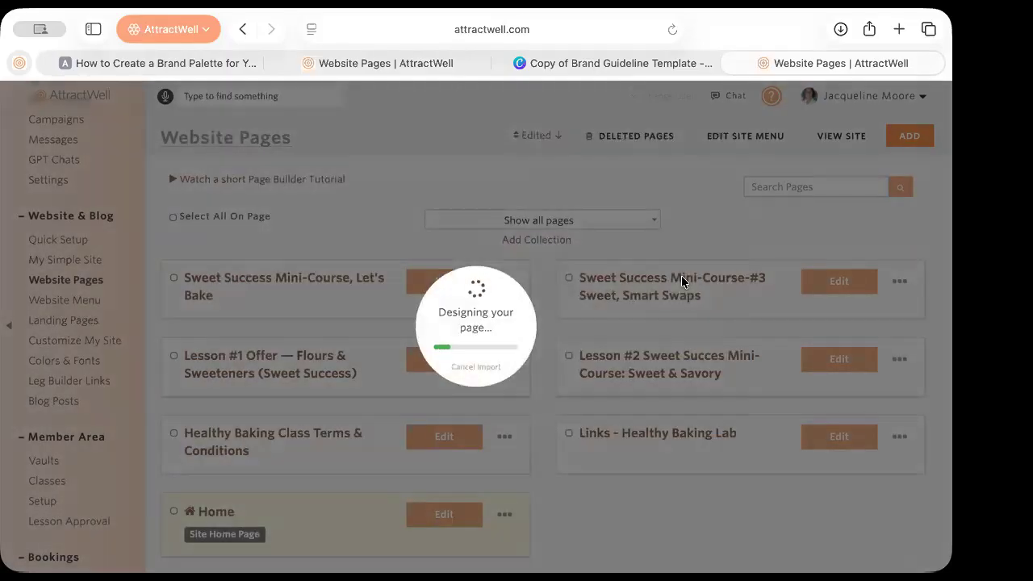
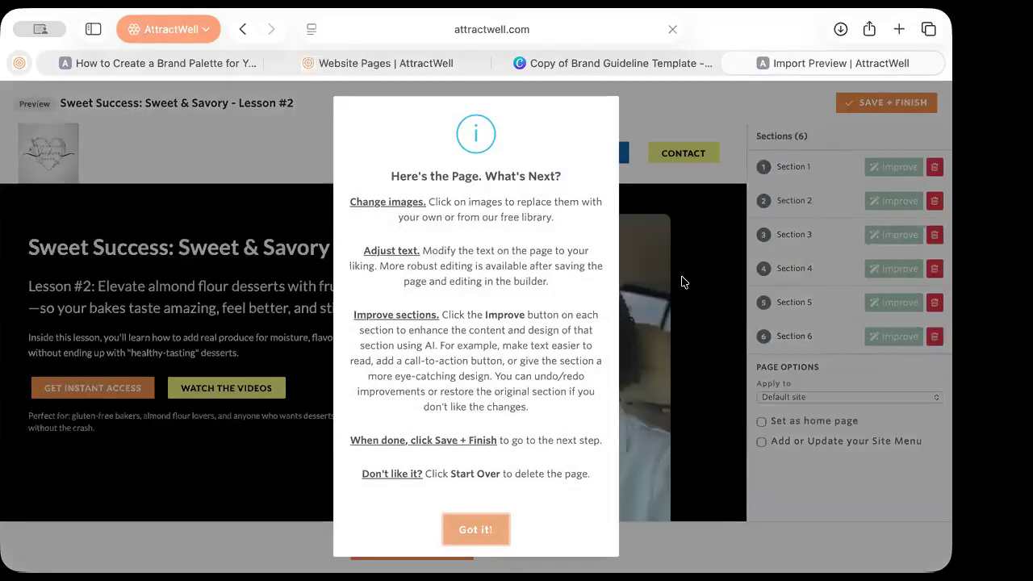
Dismiss the next-steps guide and scroll through the six sections of the imported Lesson #2 page
left_click(478, 533)
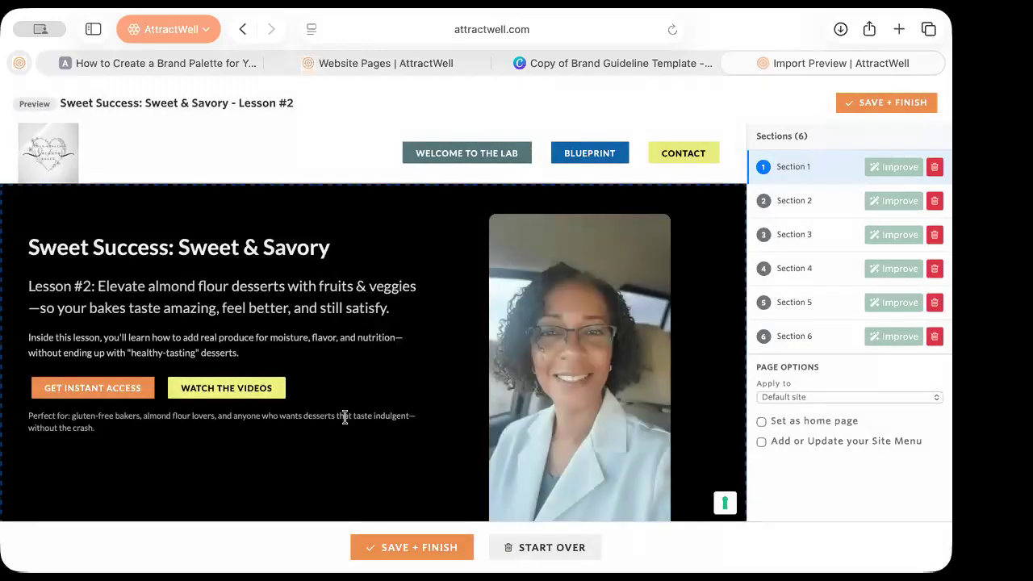
scroll(208, 426, "down", 5)
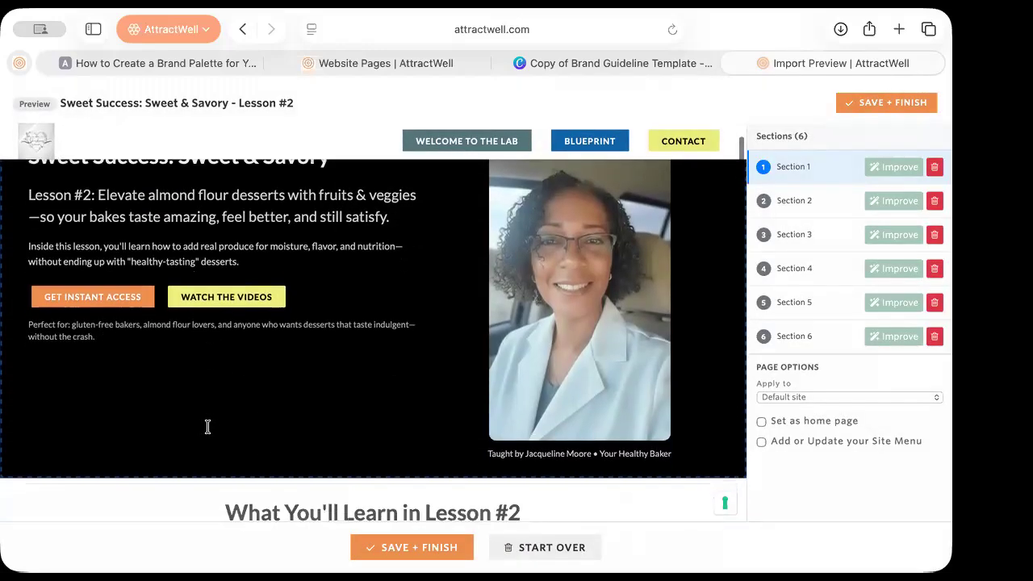
scroll(208, 427, "down", 7)
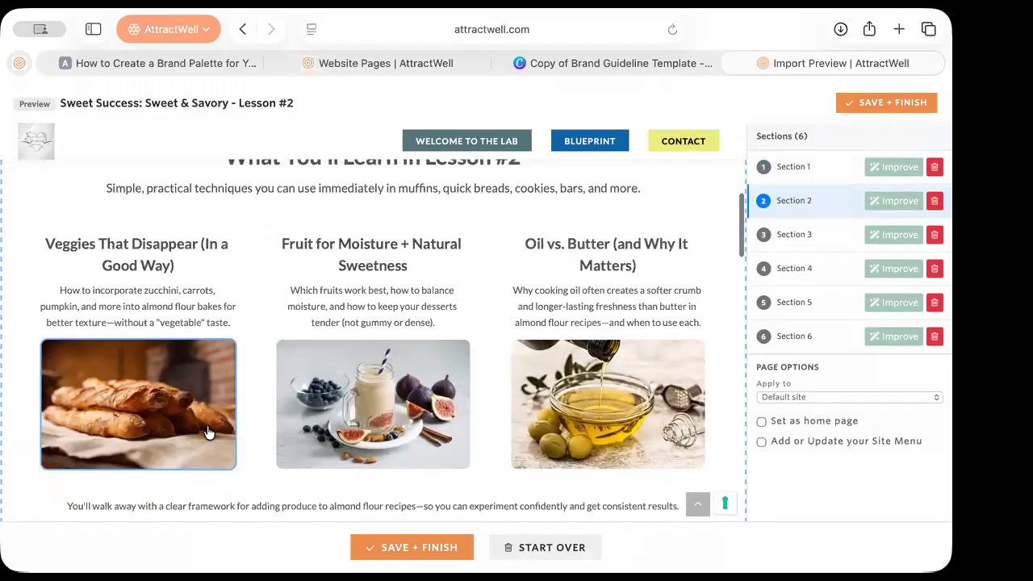
scroll(207, 432, "down", 10)
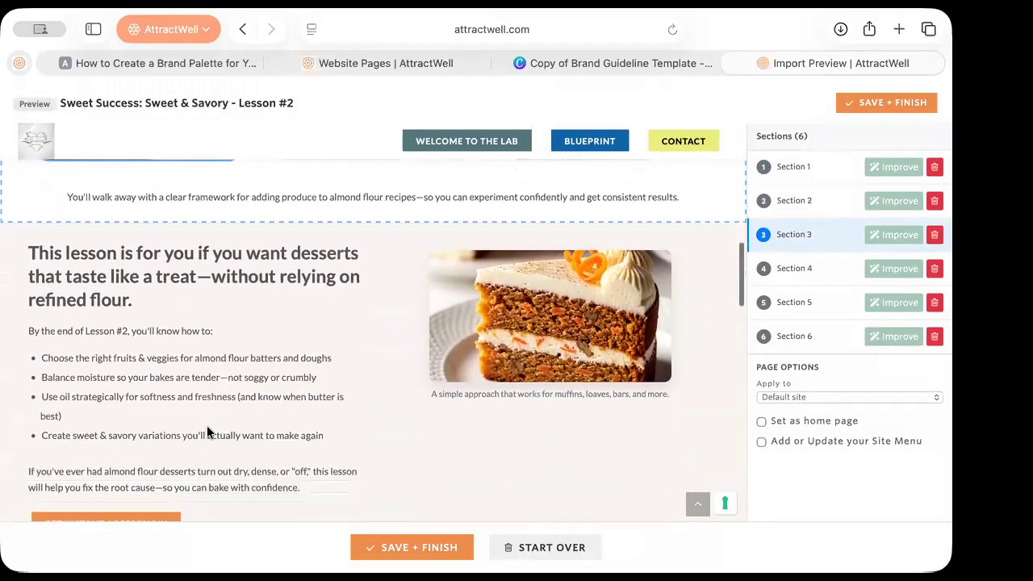
scroll(206, 432, "down", 7)
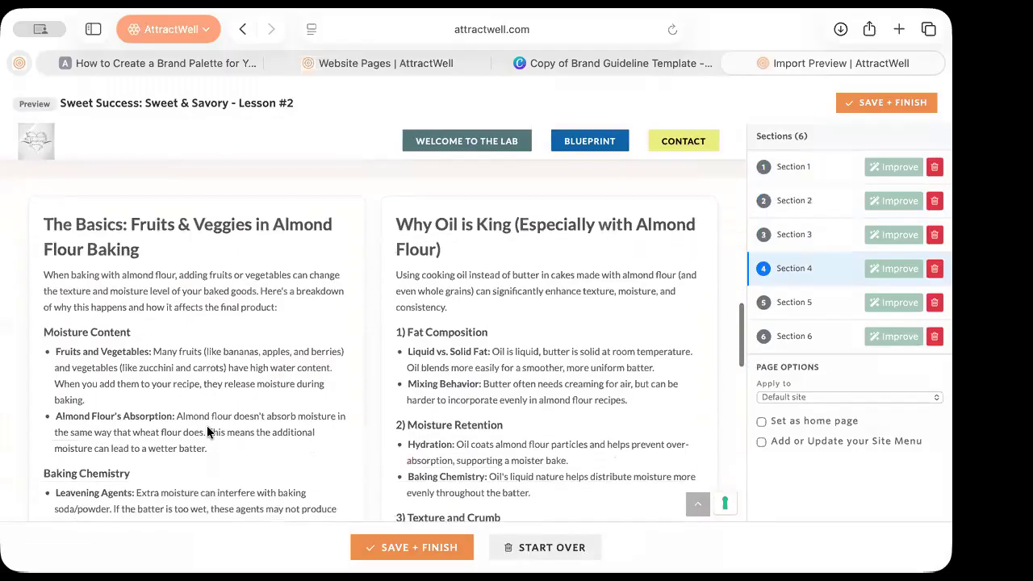
scroll(208, 428, "down", 7)
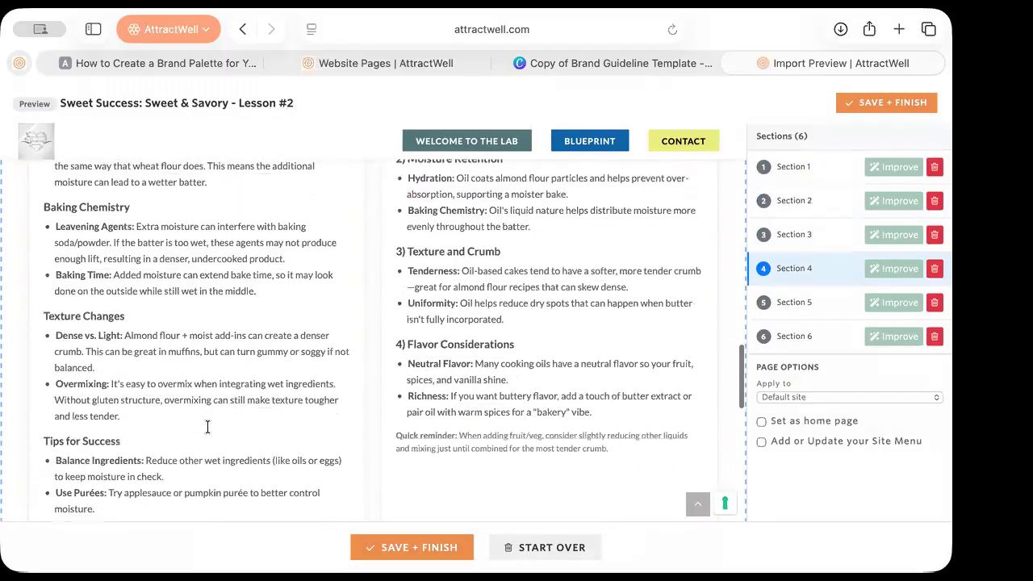
scroll(207, 428, "down", 10)
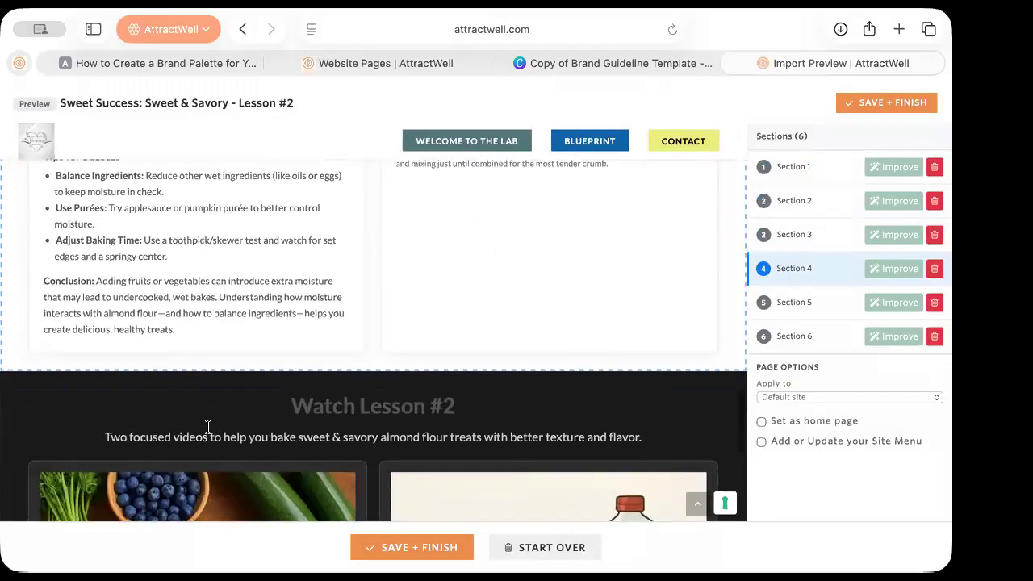
scroll(208, 428, "down", 7)
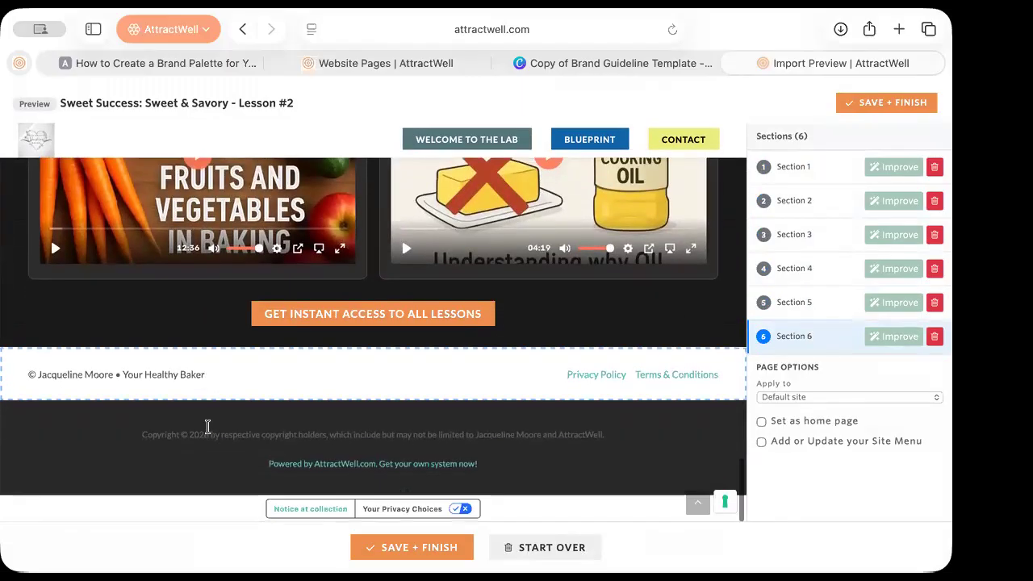
scroll(207, 426, "up", 20)
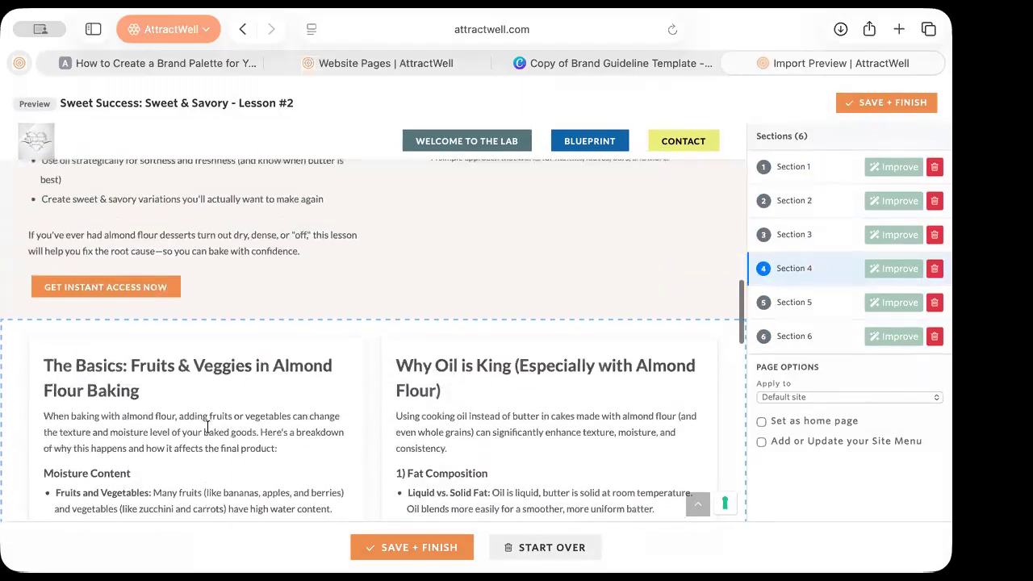
scroll(207, 428, "up", 10)
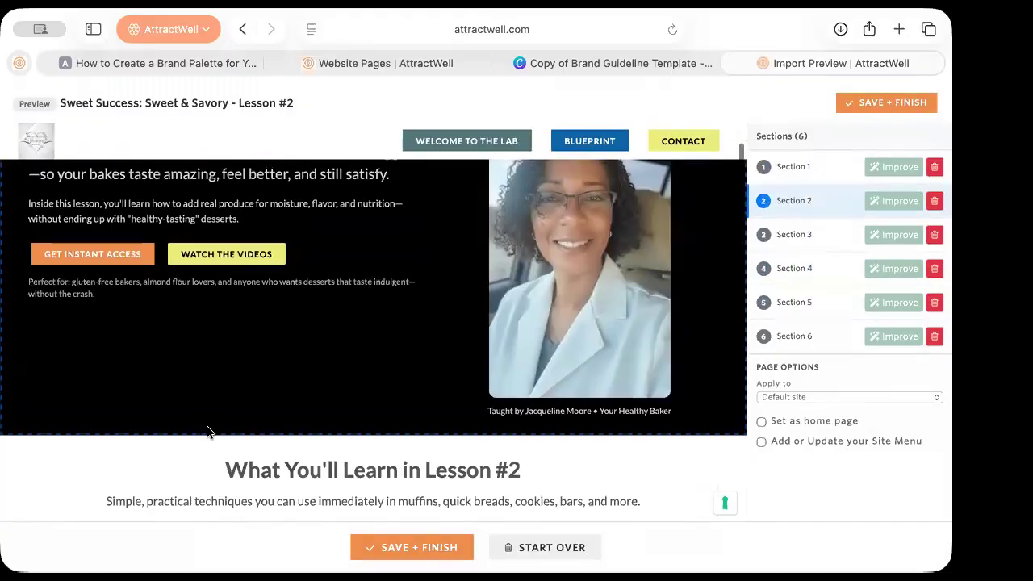
scroll(222, 434, "up", 3)
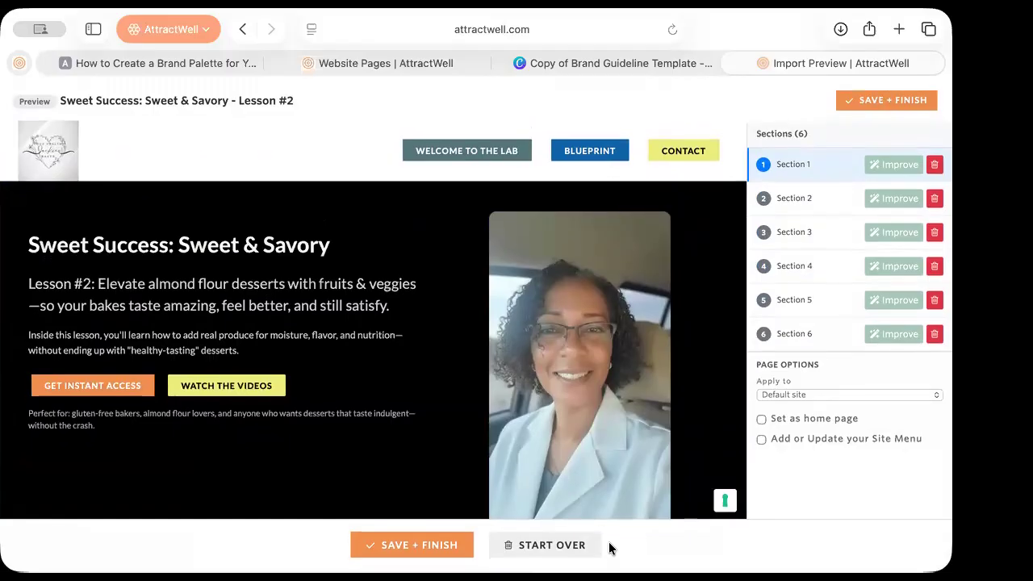
scroll(339, 473, "down", 5)
scroll(336, 469, "down", 10)
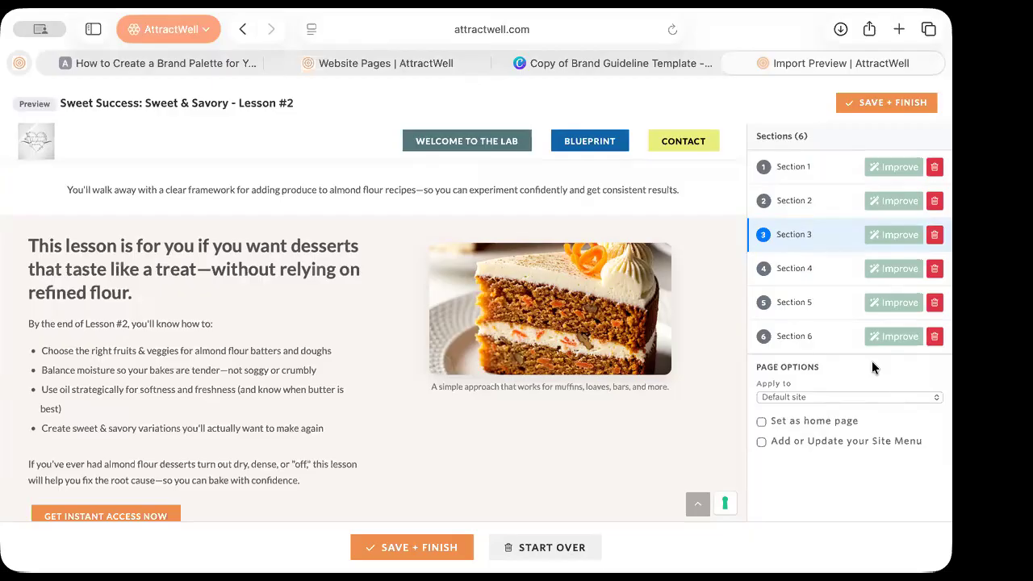
Return to the Website Pages tab and close the Build a Page wizard
left_click(421, 58)
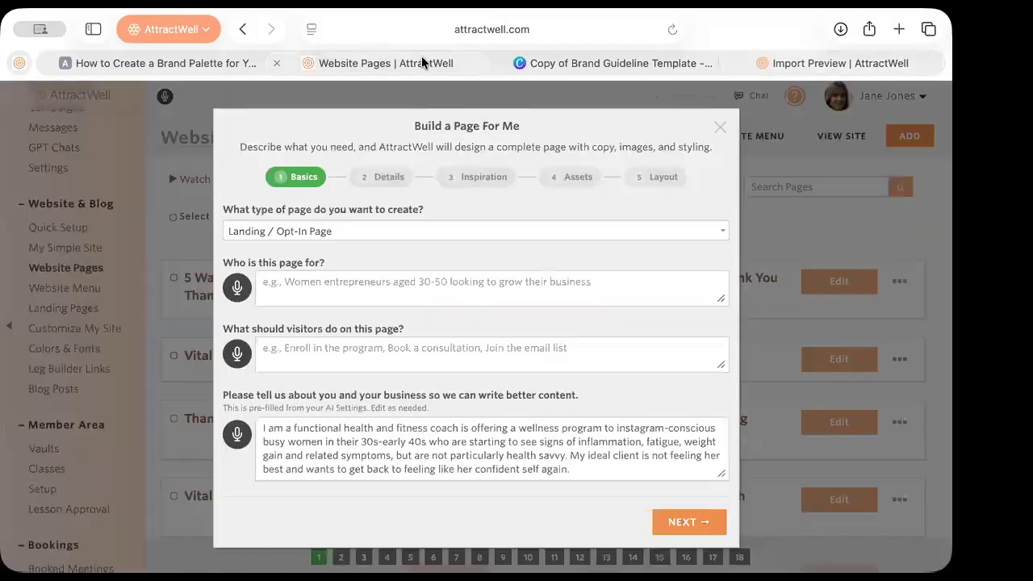
left_click(174, 249)
scroll(50, 420, "down", 5)
Browse the Vaults list, then go to the Success Academy training hub
left_click(43, 249)
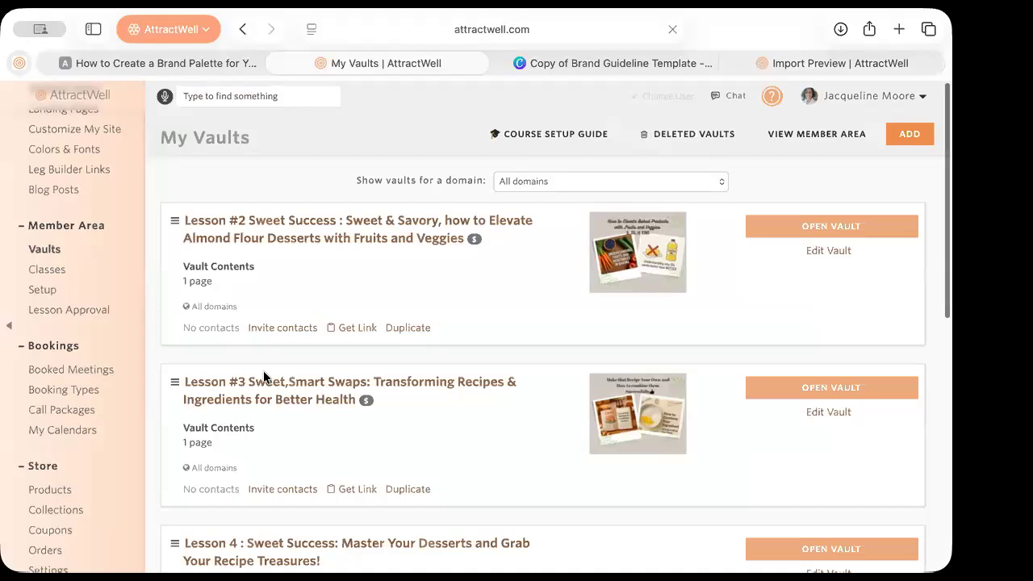
scroll(263, 376, "down", 3)
scroll(263, 372, "down", 4)
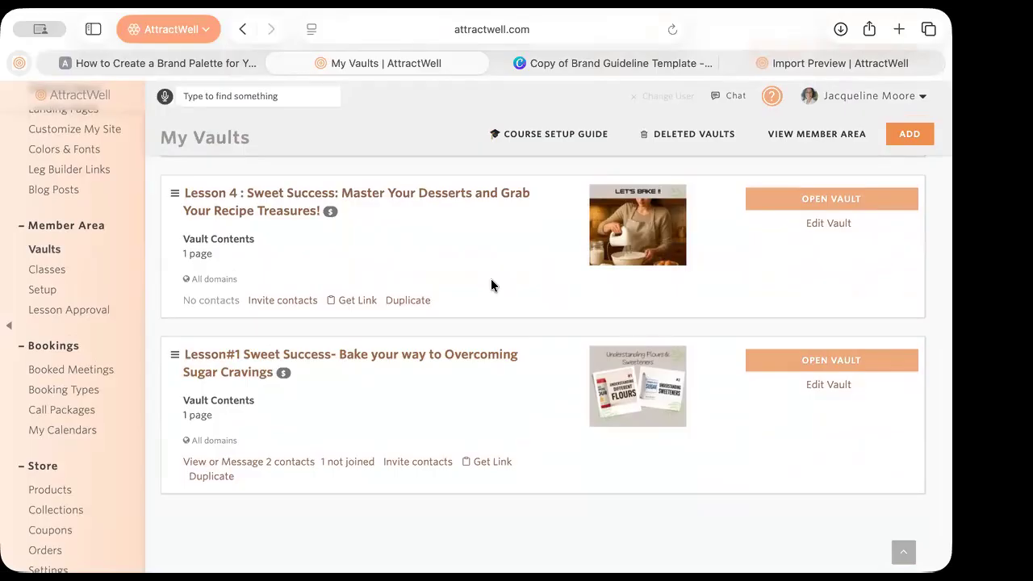
scroll(56, 254, "up", 8)
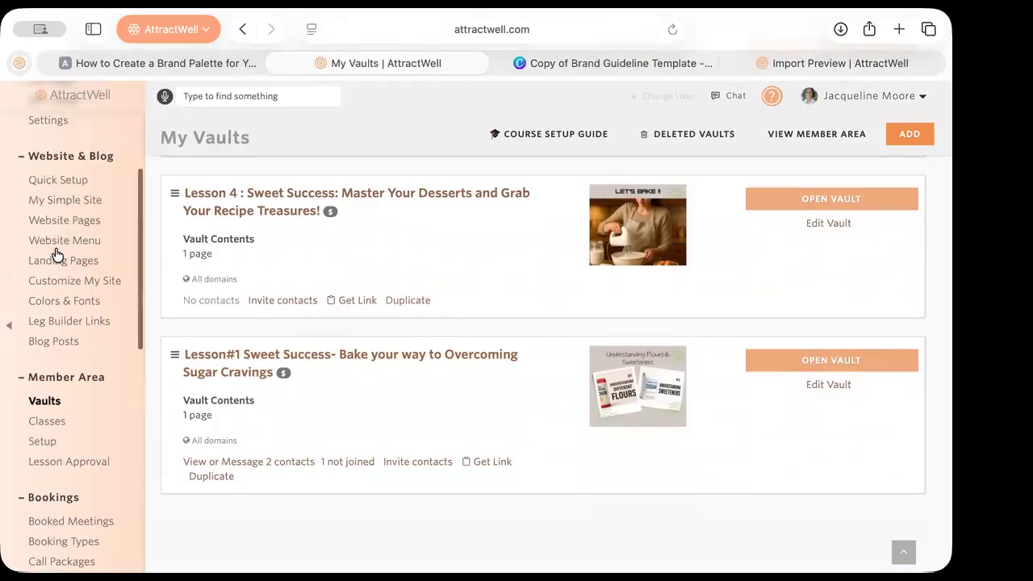
scroll(56, 254, "up", 5)
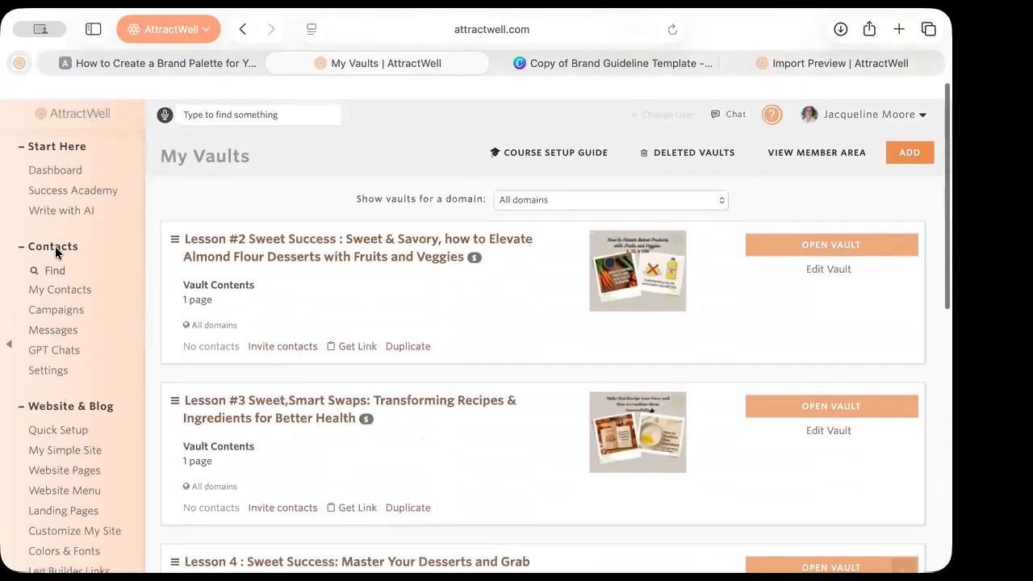
left_click(92, 174)
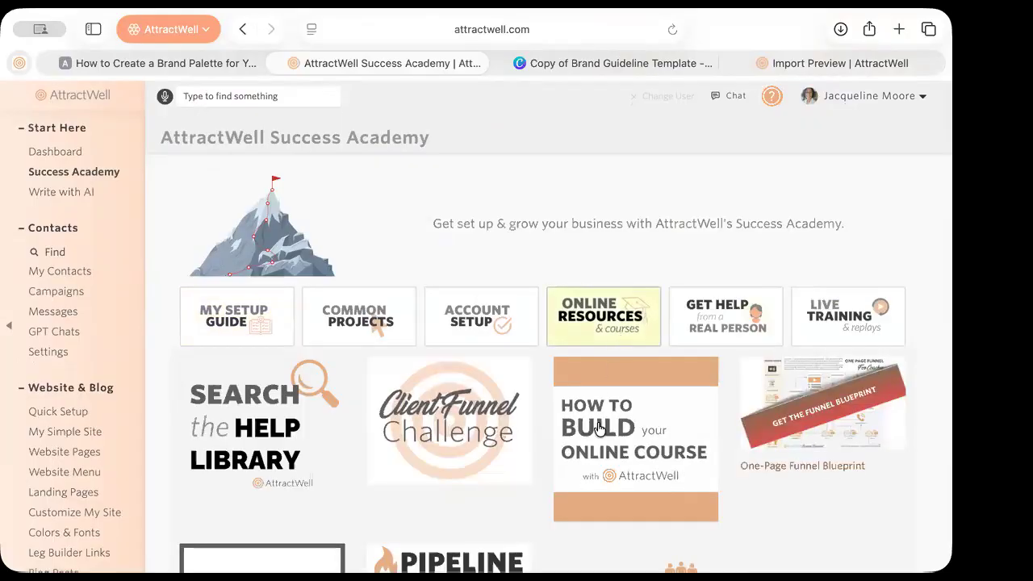
Scroll through Success Academy's Online Resources, such as Client Funnel Challenge and Pipeline Igniter
scroll(604, 429, "down", 3)
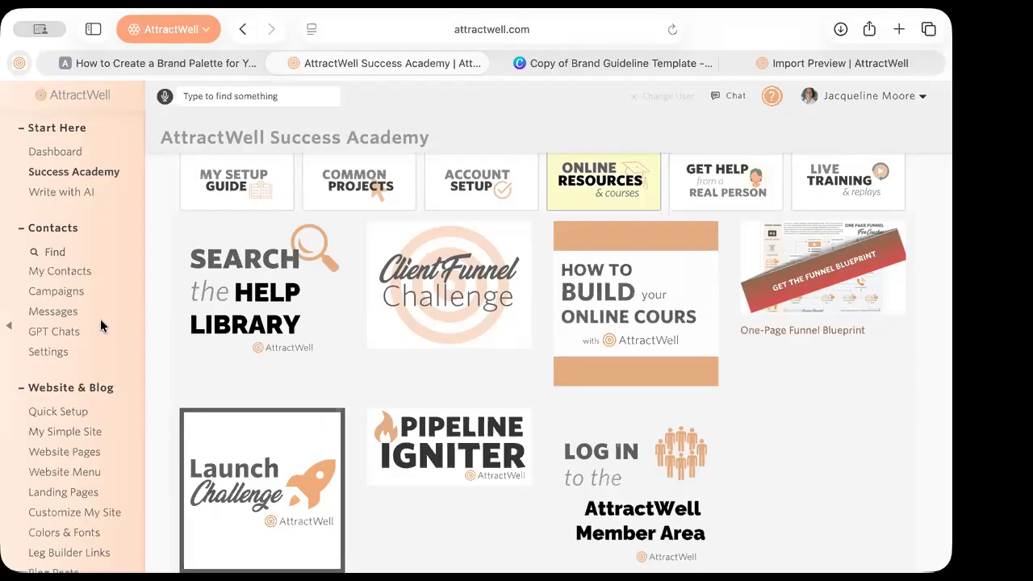
scroll(100, 319, "up", 3)
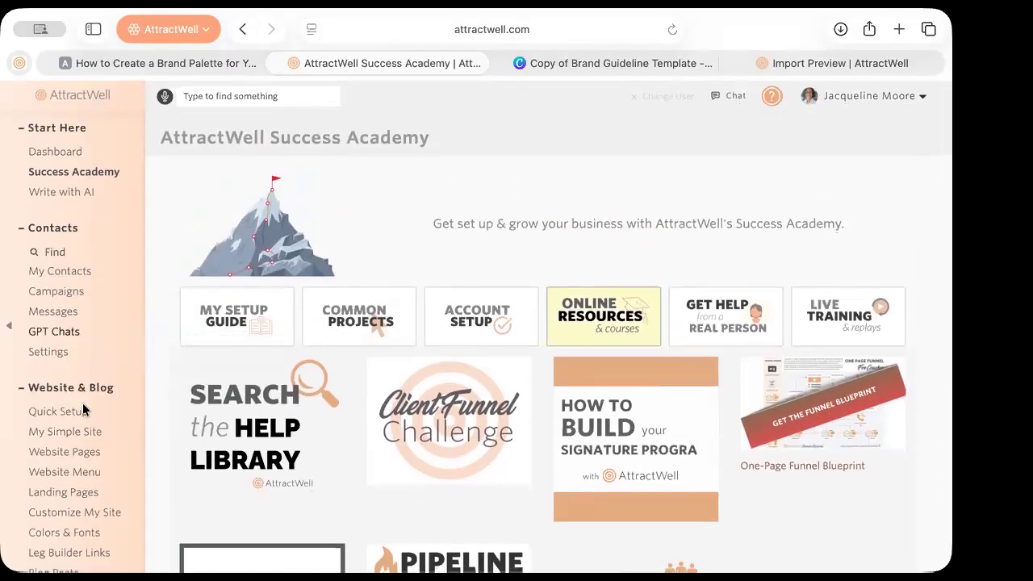
scroll(78, 452, "down", 1)
Go to Landing Pages, then to Website Pages, where the imported Lesson #2 page is listed first
left_click(73, 469)
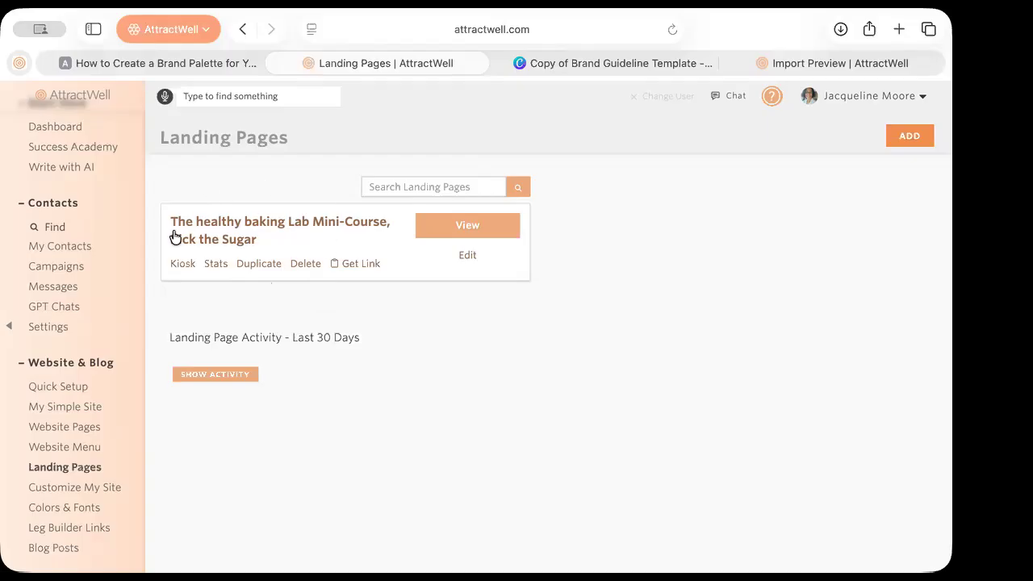
left_click(52, 427)
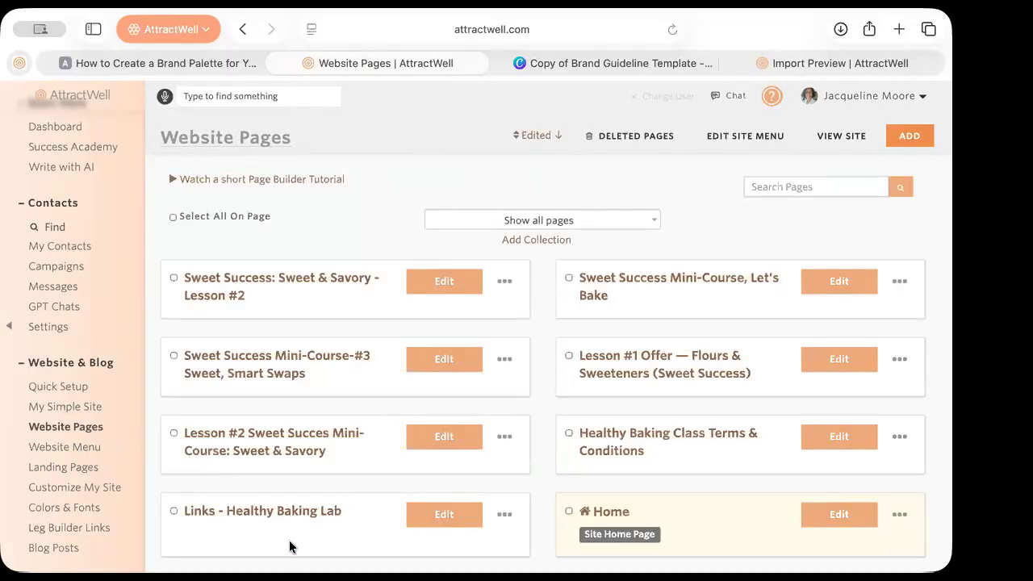
mouse_move(616, 537)
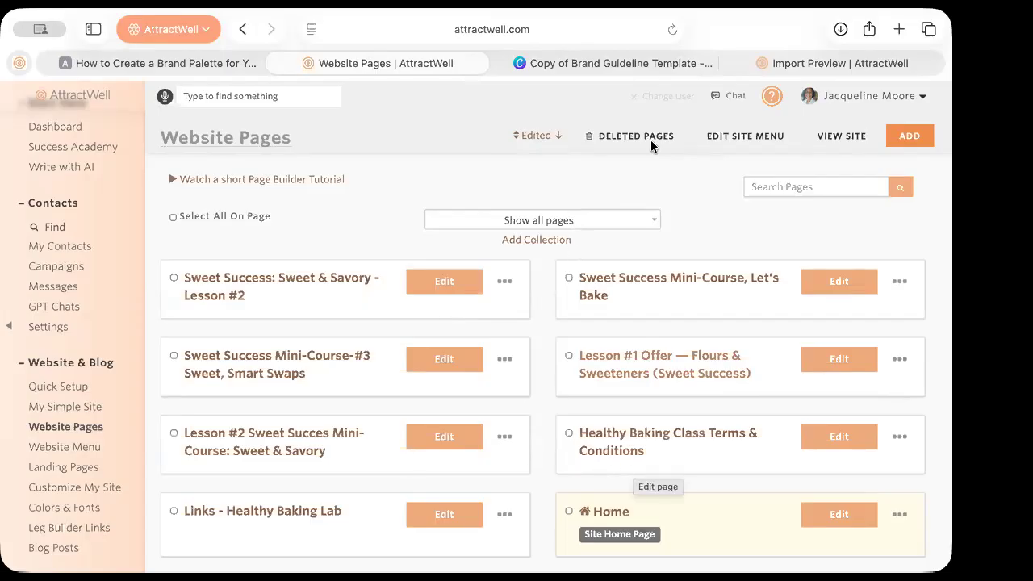
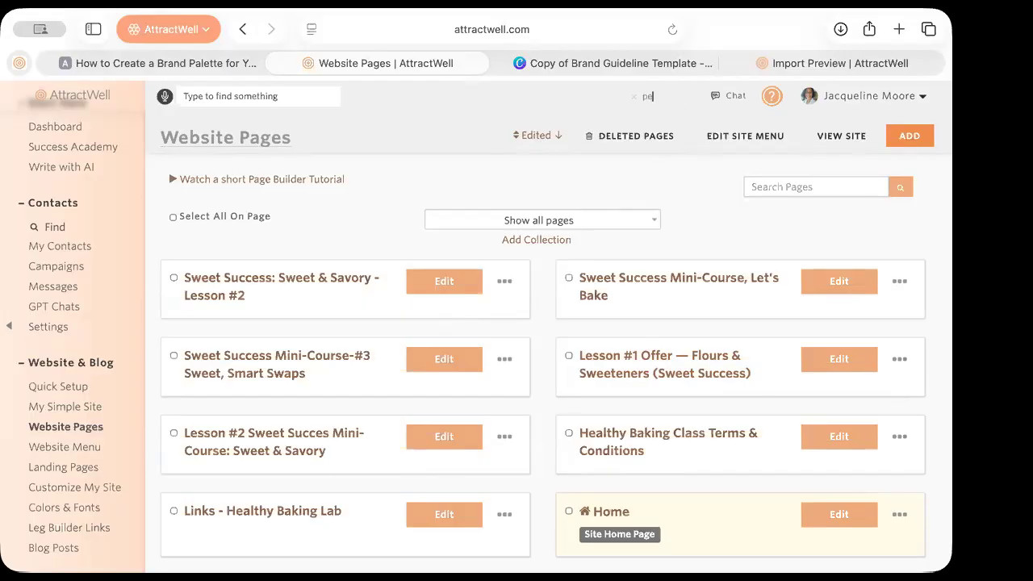
Log in as another customer through Change User by entering the customer's name
key("Return")
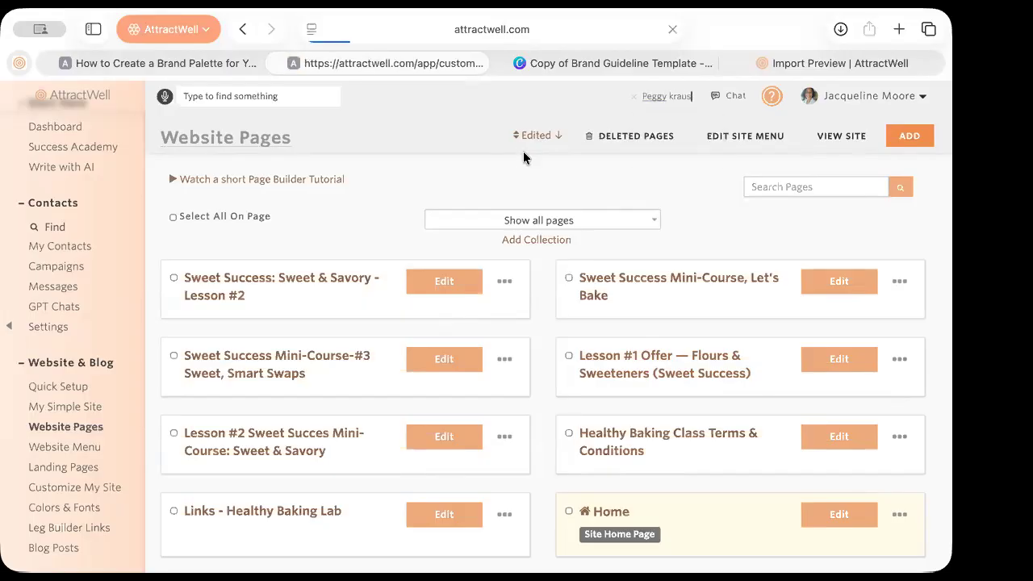
left_click(428, 292)
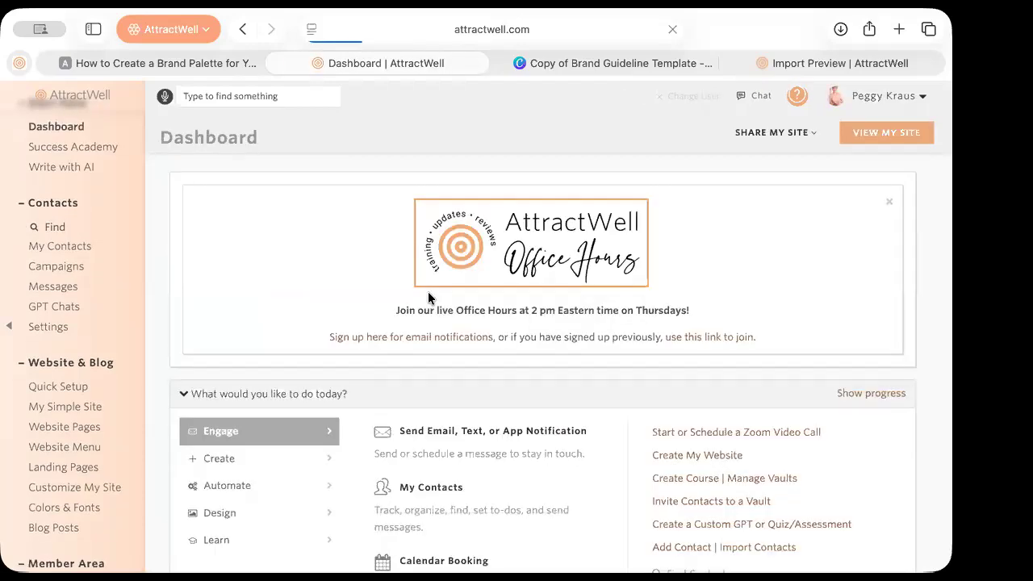
Dismiss the Office Hours banner and show the customer's vaults, Diabetes Rescue and Thrive
left_click(888, 202)
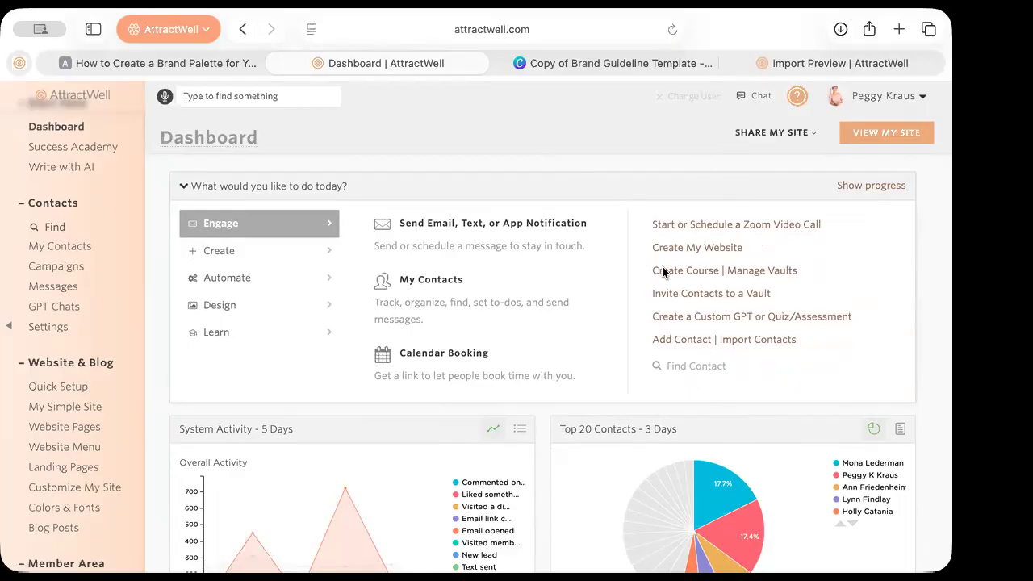
scroll(89, 484, "down", 9)
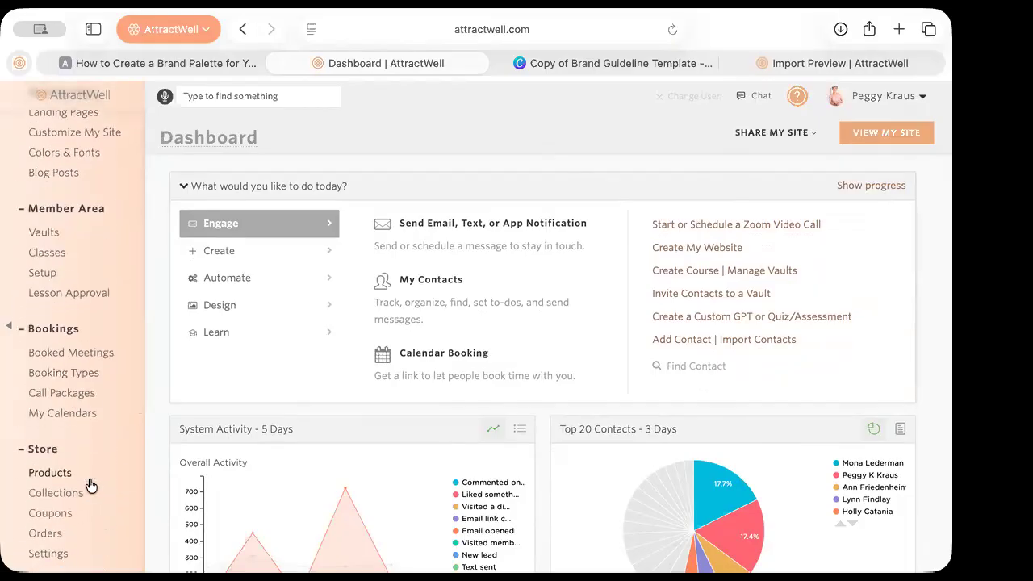
left_click(42, 232)
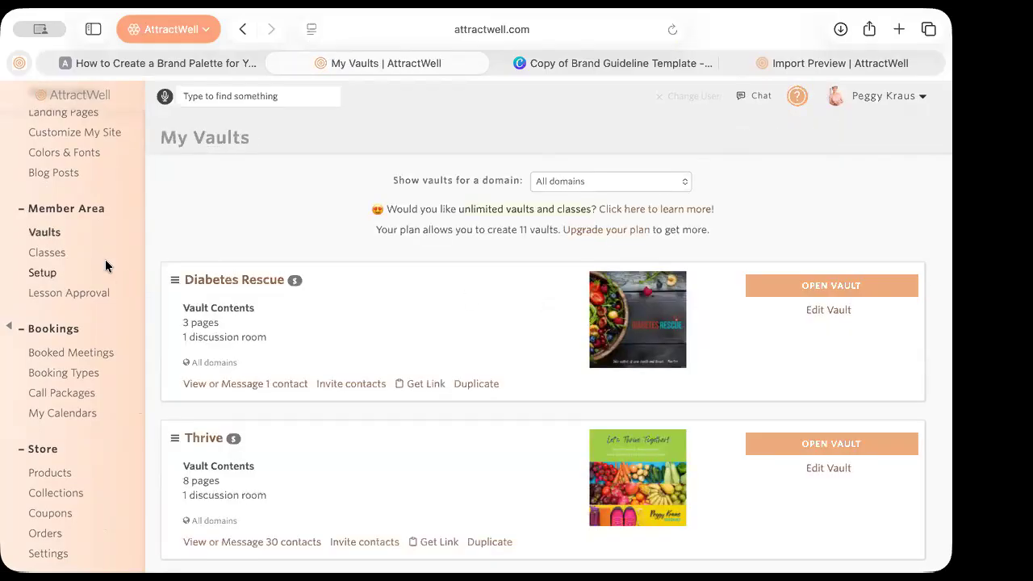
Search the Website Pages list for 'rescue'
scroll(101, 275, "up", 7)
left_click(95, 347)
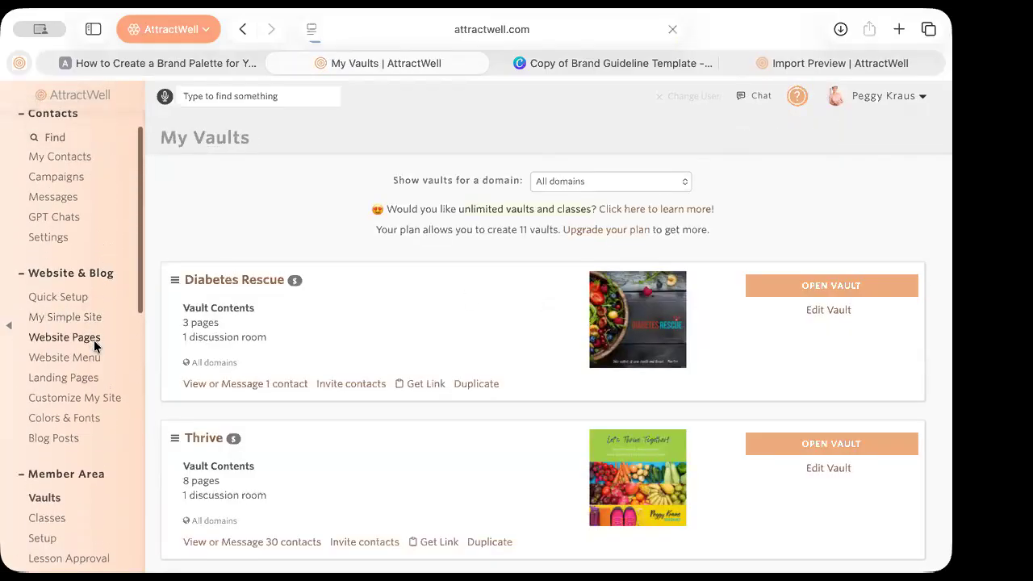
left_click(803, 190)
type("rescue")
key("Return")
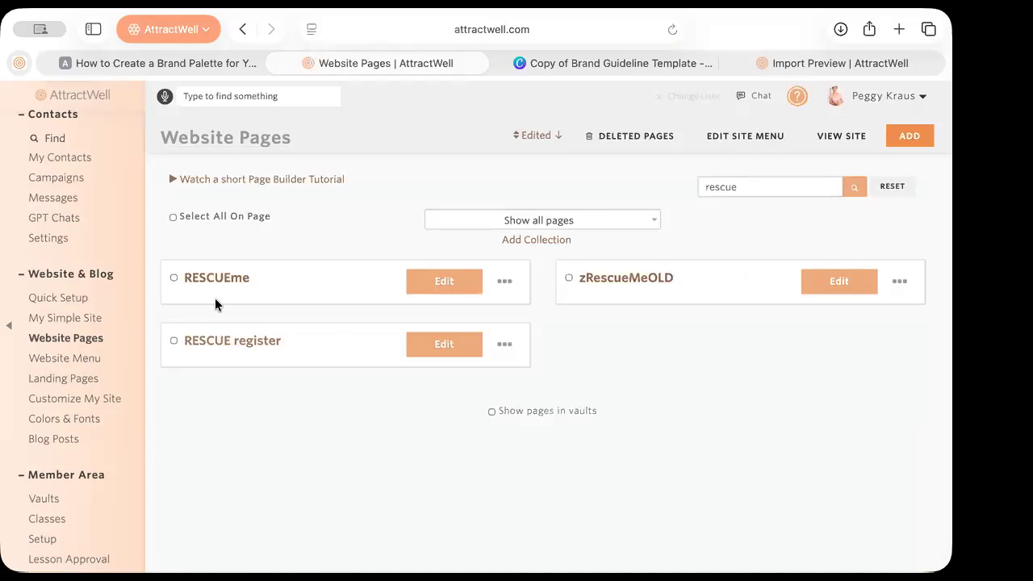
View the RESCUEme page live on the site and scroll down through it
left_click(502, 282)
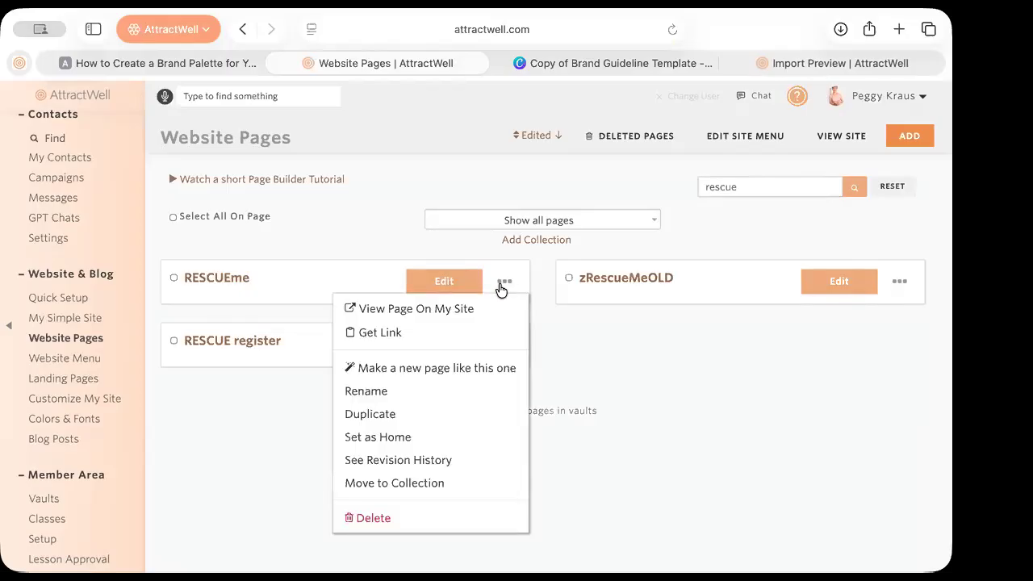
left_click(452, 309)
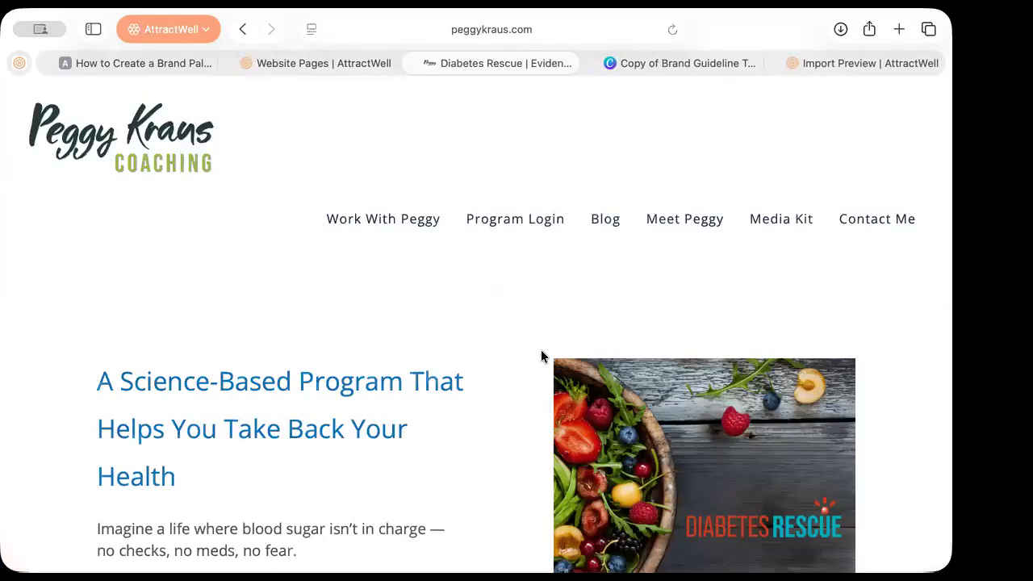
scroll(541, 355, "down", 5)
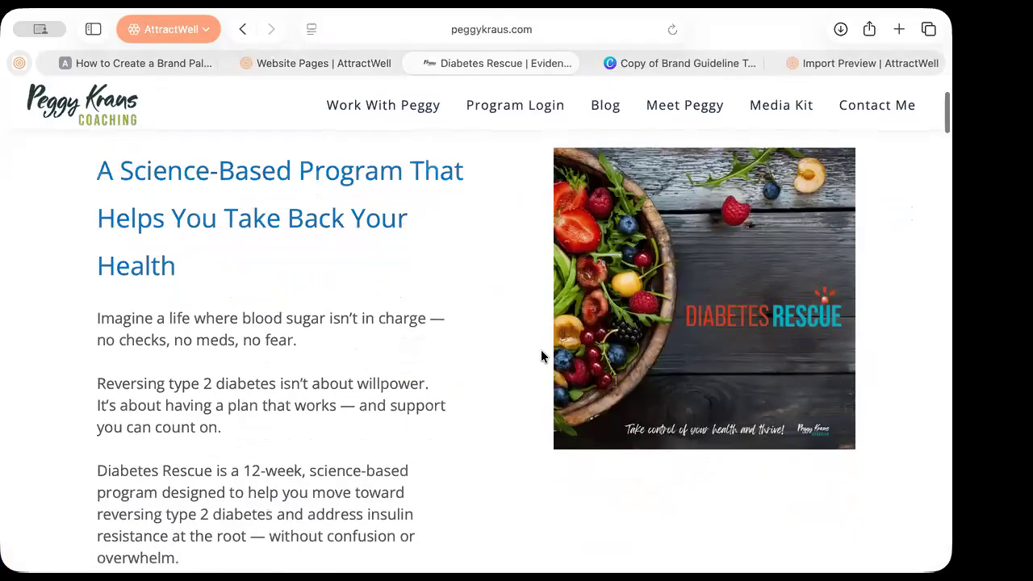
scroll(542, 356, "down", 4)
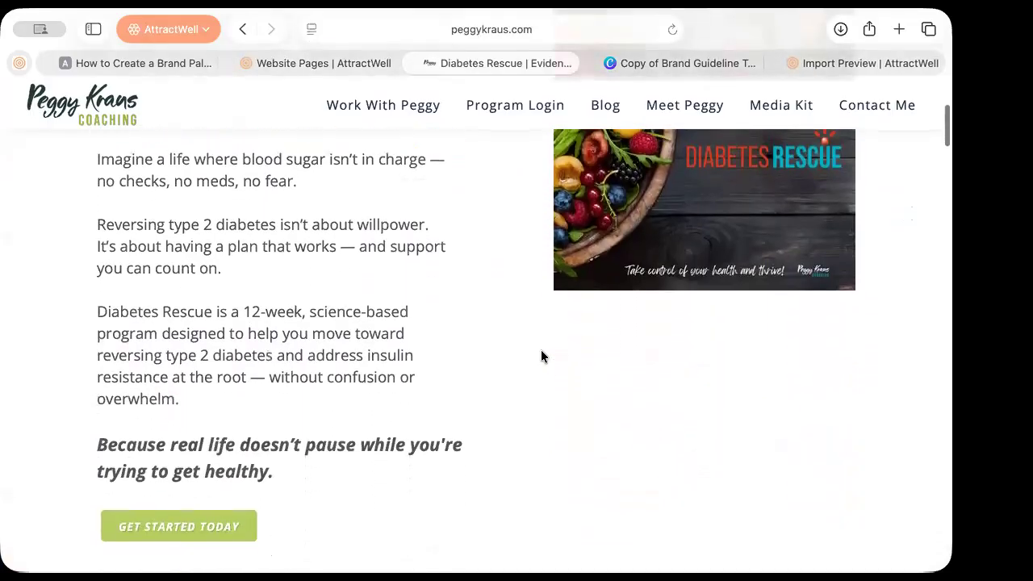
scroll(541, 356, "down", 7)
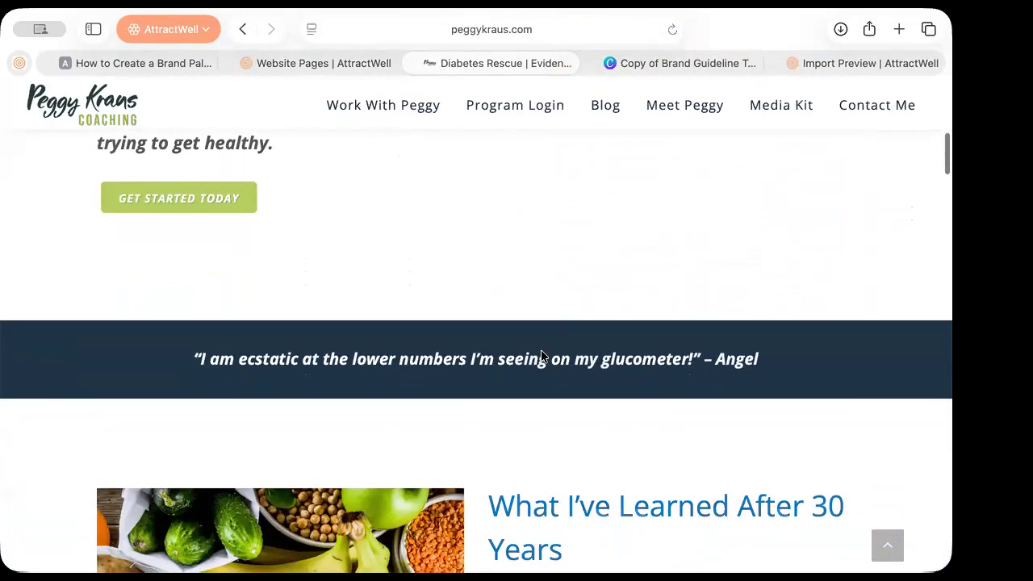
scroll(540, 356, "down", 6)
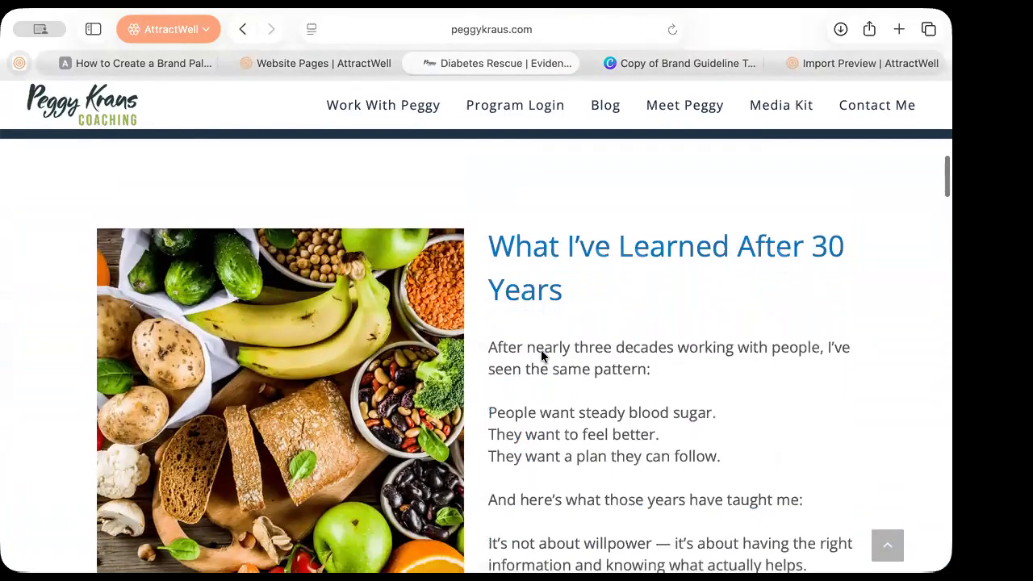
scroll(540, 353, "down", 7)
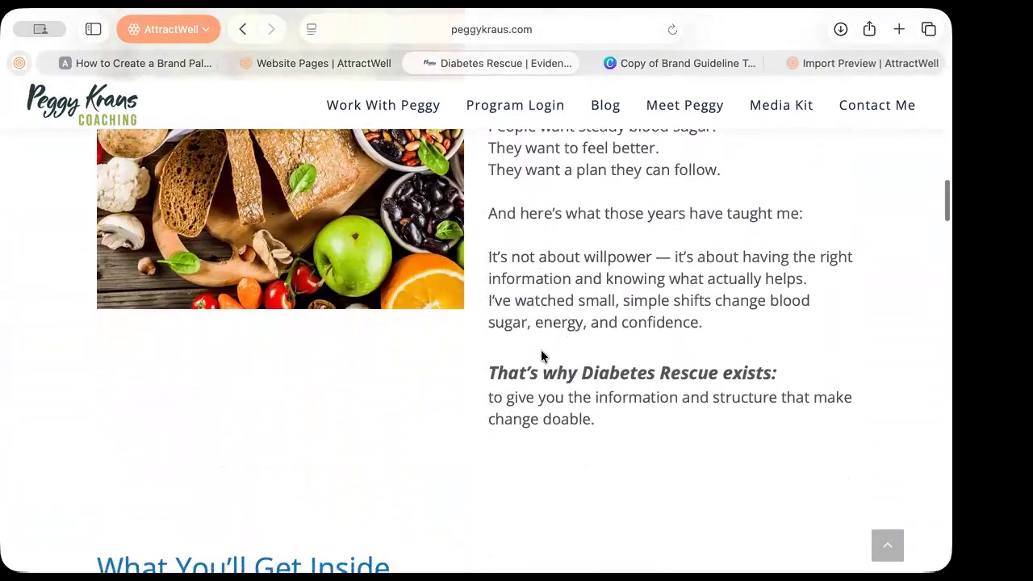
scroll(541, 356, "down", 6)
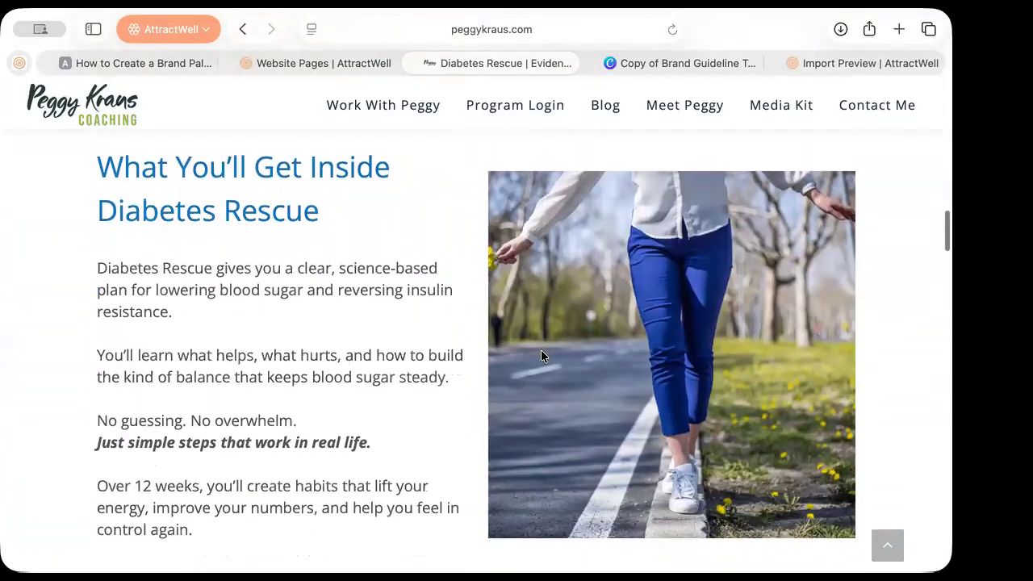
scroll(541, 356, "down", 9)
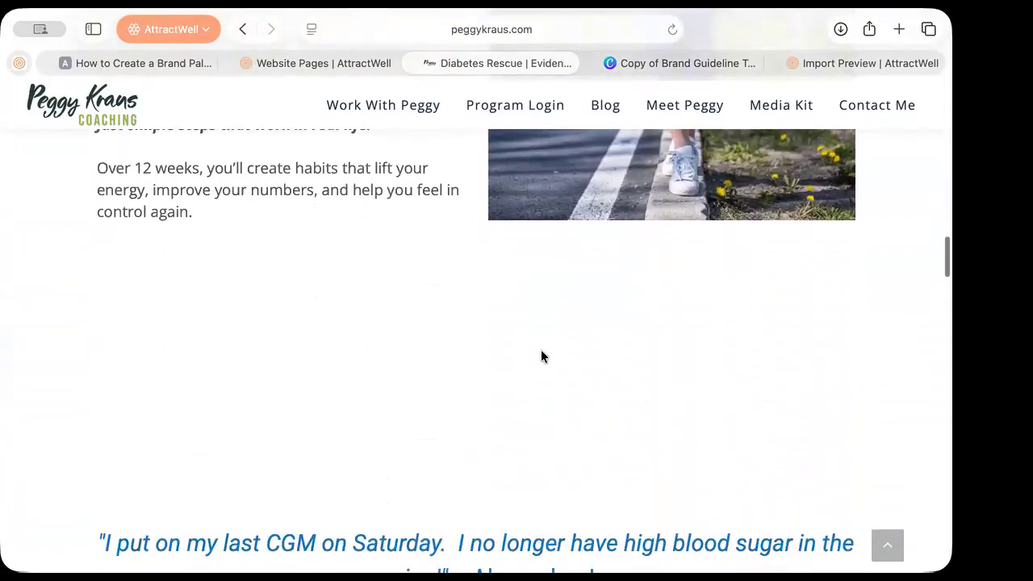
scroll(541, 356, "down", 1)
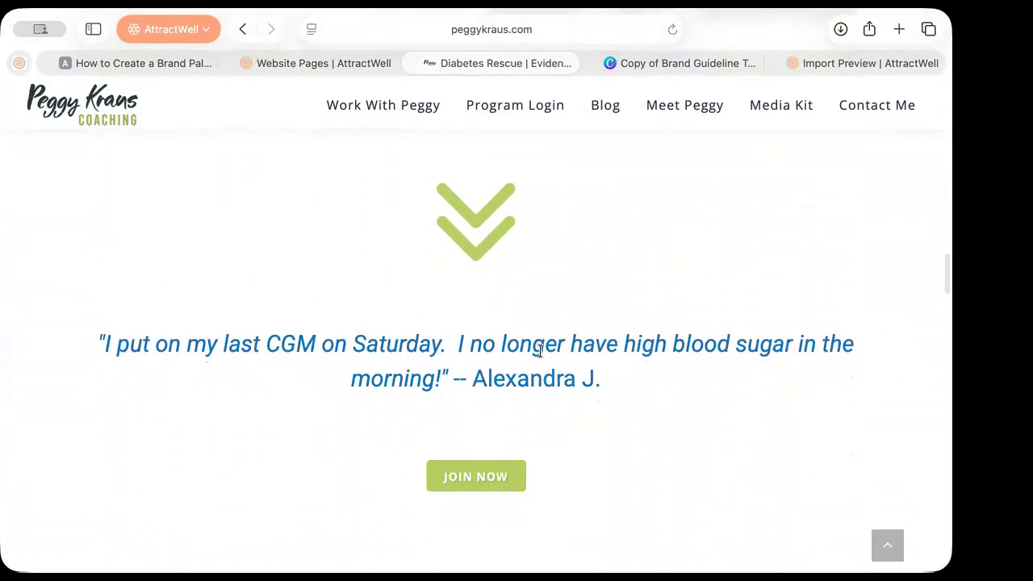
scroll(540, 350, "down", 8)
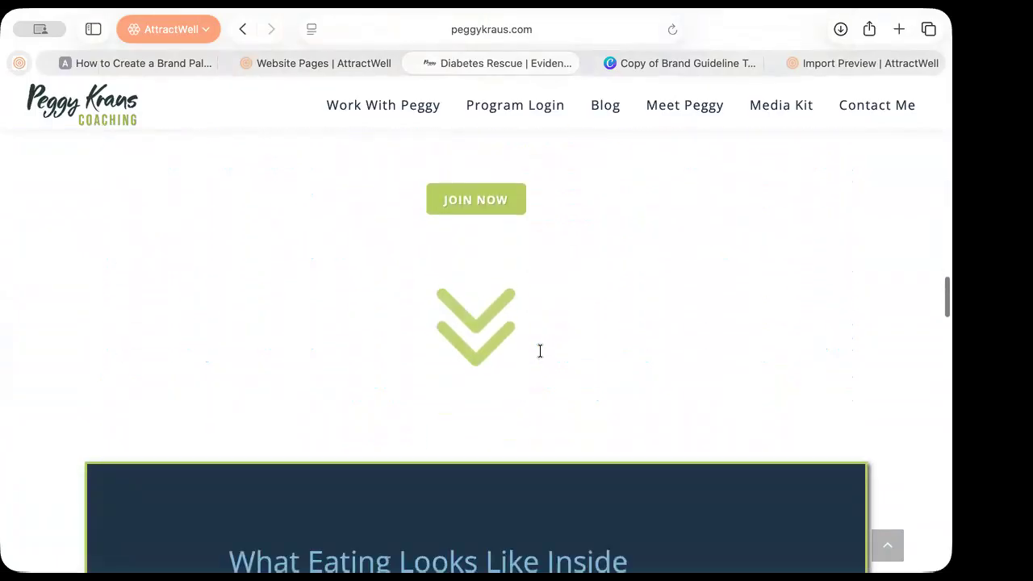
scroll(541, 356, "down", 10)
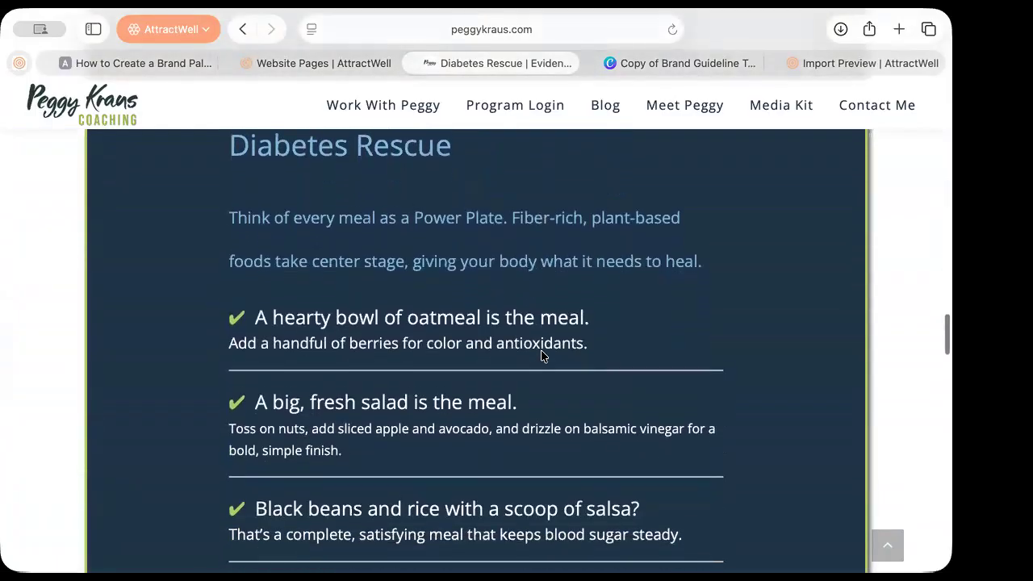
scroll(541, 353, "down", 1)
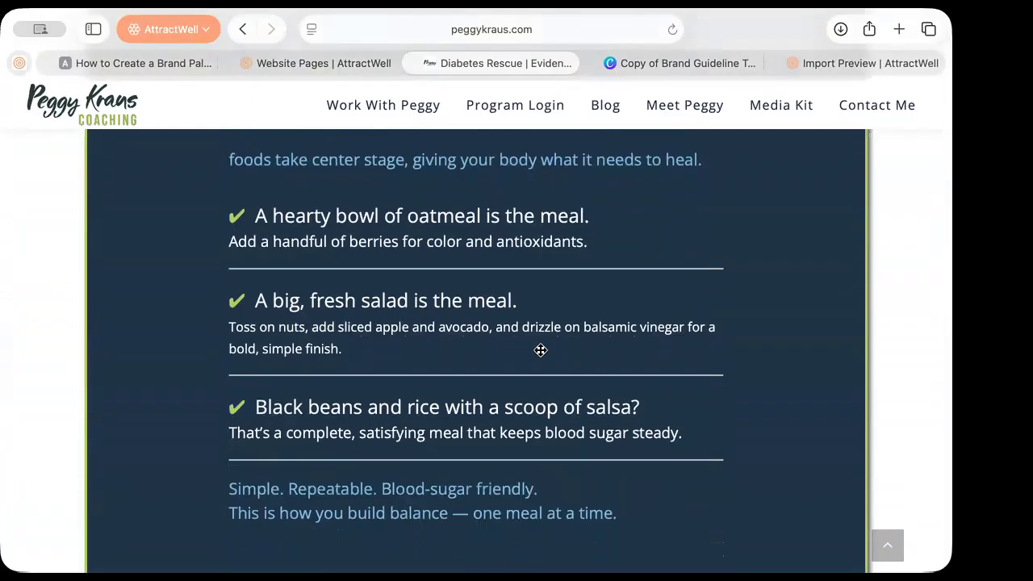
scroll(540, 350, "down", 10)
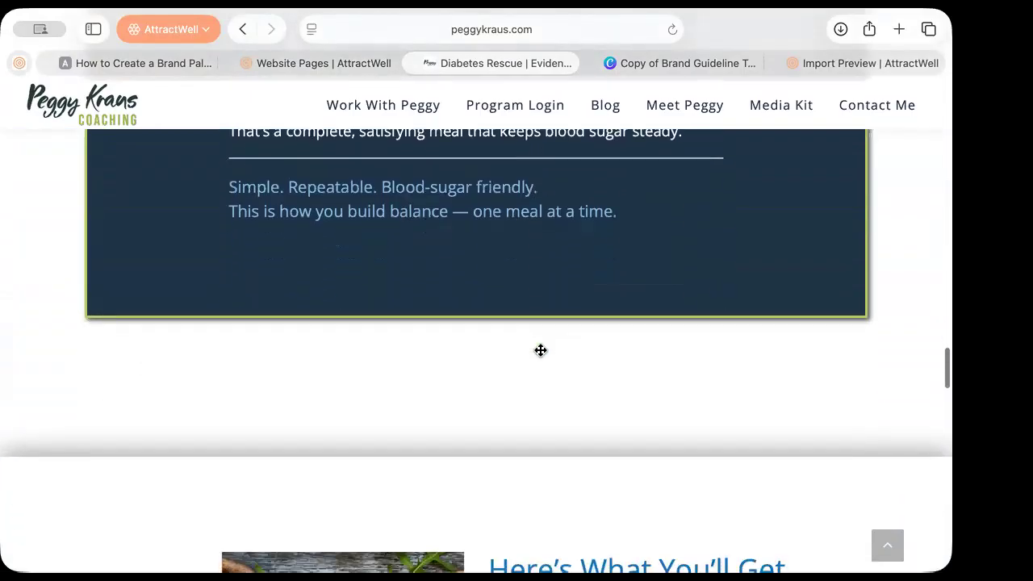
scroll(541, 350, "down", 7)
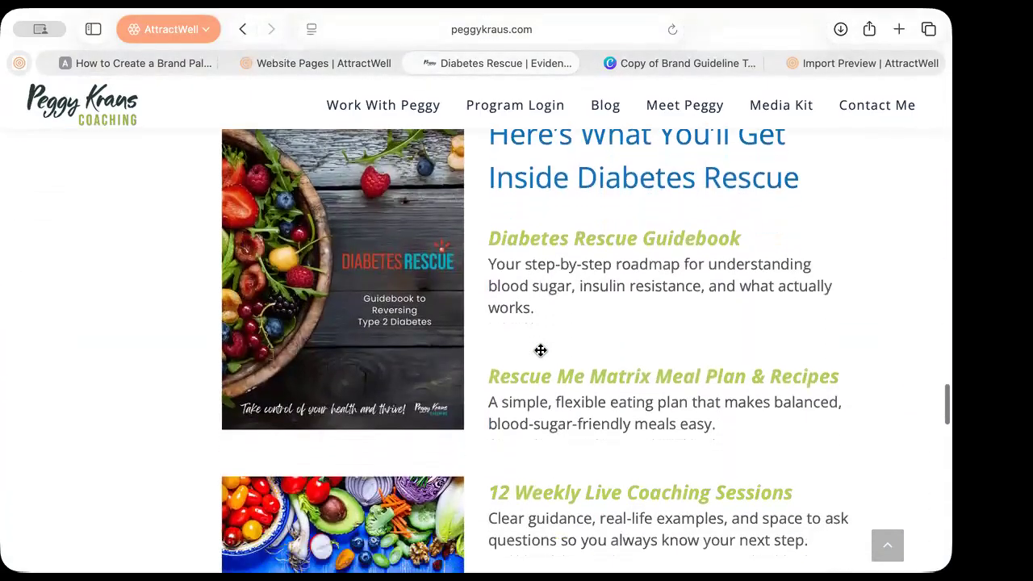
scroll(540, 351, "down", 8)
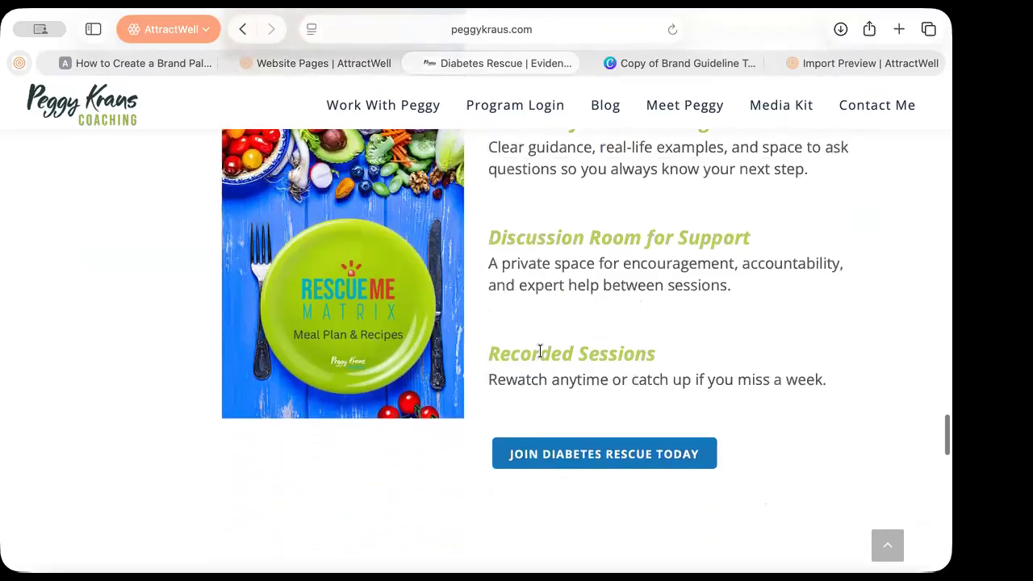
scroll(541, 350, "down", 5)
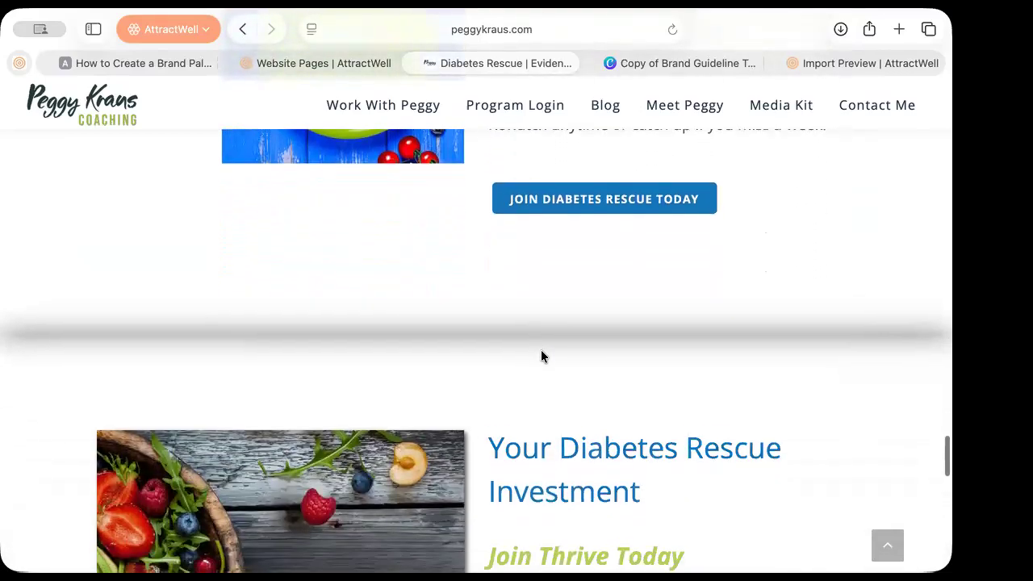
scroll(541, 352, "down", 7)
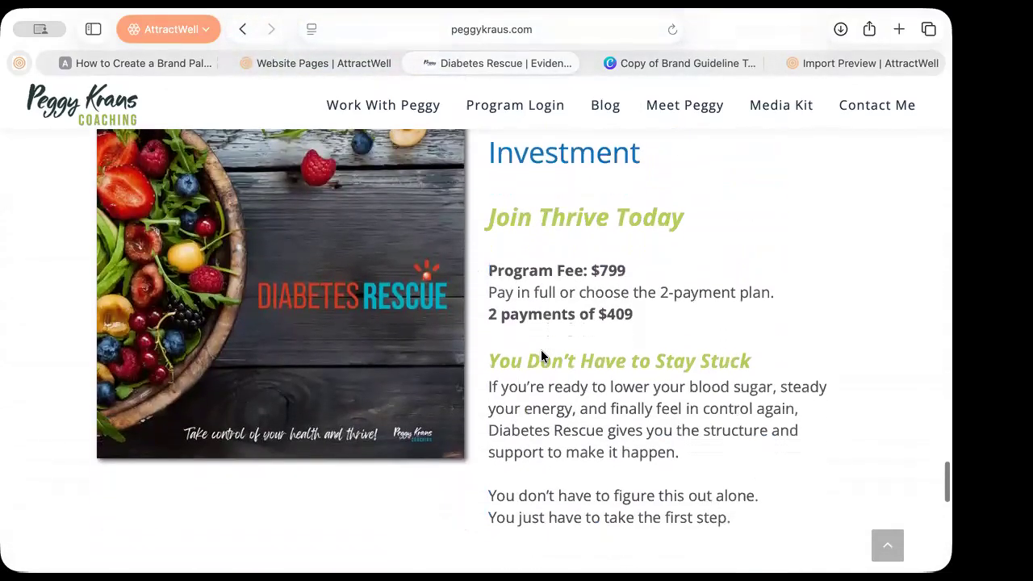
scroll(541, 355, "up", 3)
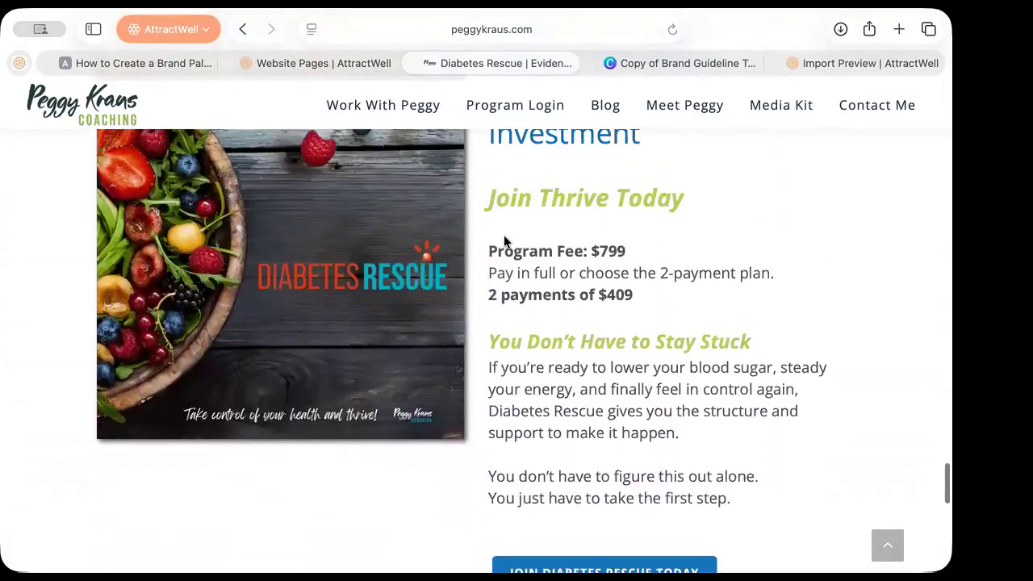
scroll(531, 316, "up", 3)
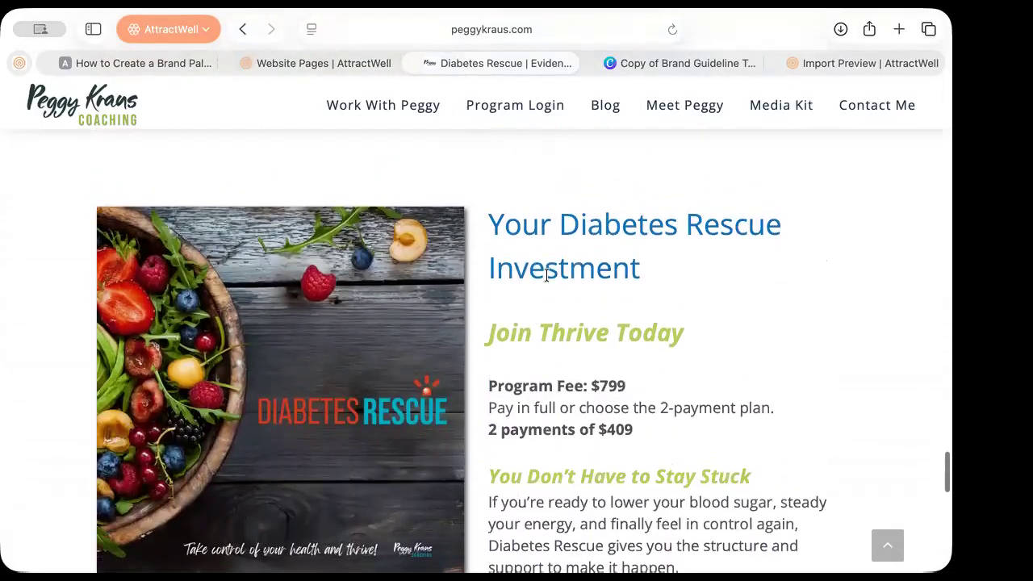
Follow the JOIN DIABETES RESCUE TODAY link to the Diabetes Rescue signup page
left_click_drag(492, 273, 595, 273)
left_click(595, 273)
scroll(593, 275, "down", 4)
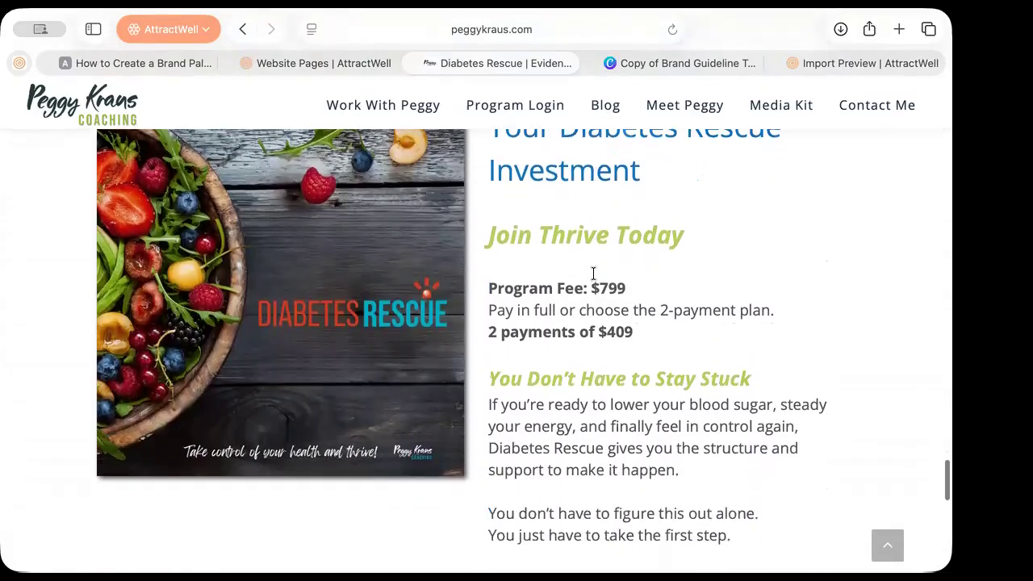
scroll(594, 274, "down", 1)
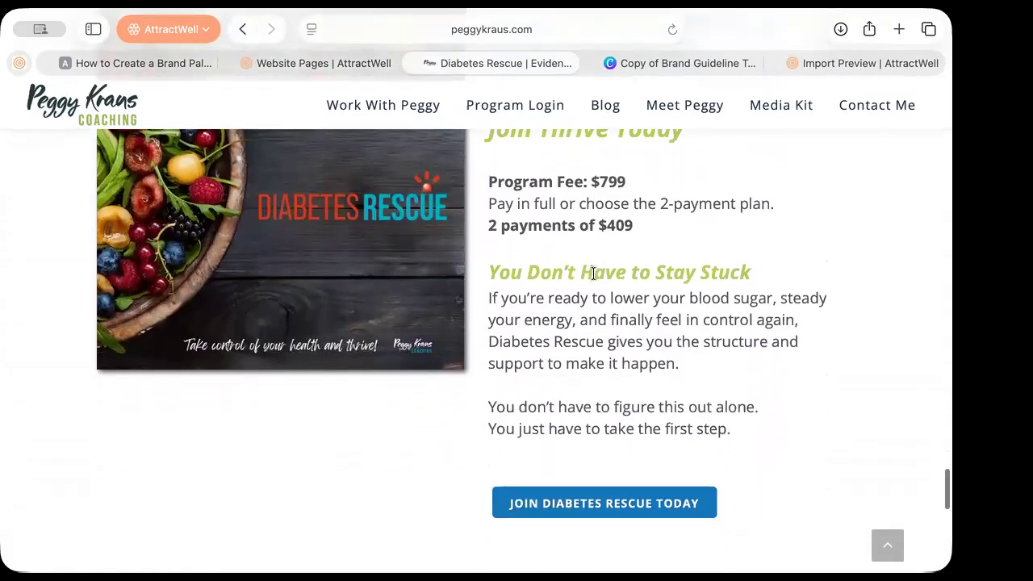
scroll(593, 274, "down", 5)
scroll(593, 273, "down", 1)
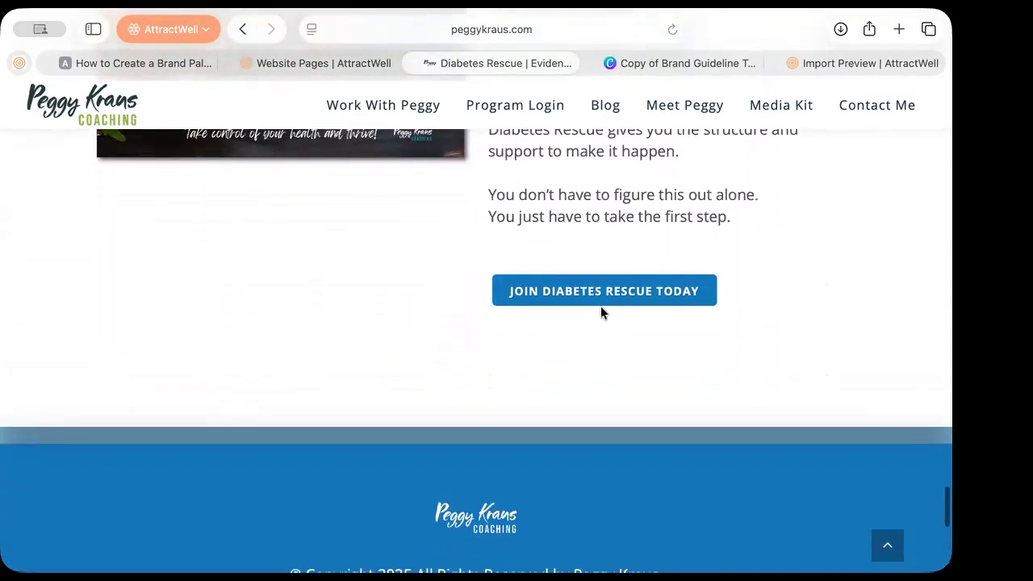
left_click(600, 296)
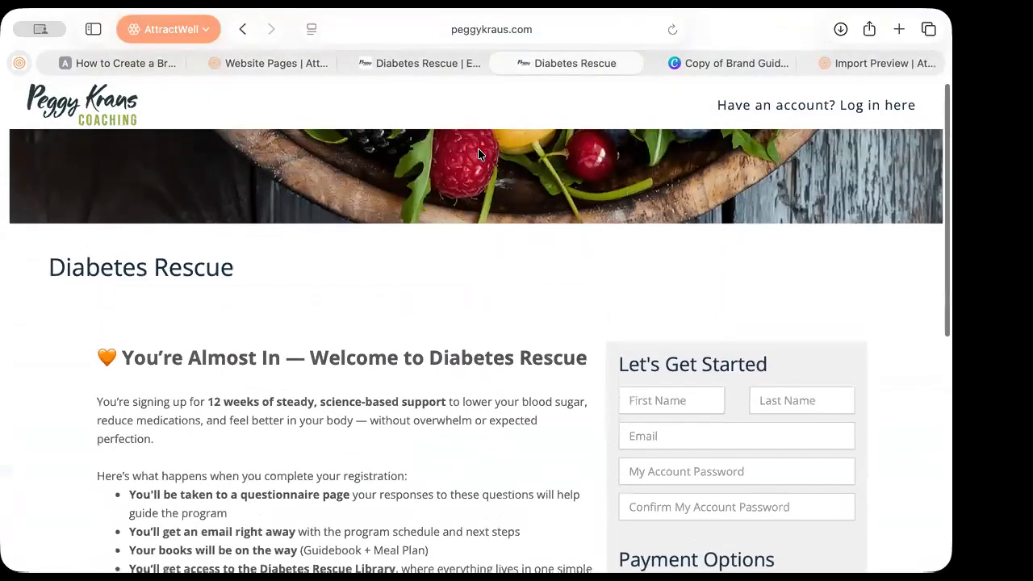
Recheck the live sales page down to its join button, then return to the 'You're Almost In' signup page
left_click(436, 58)
scroll(517, 265, "up", 10)
scroll(517, 265, "up", 15)
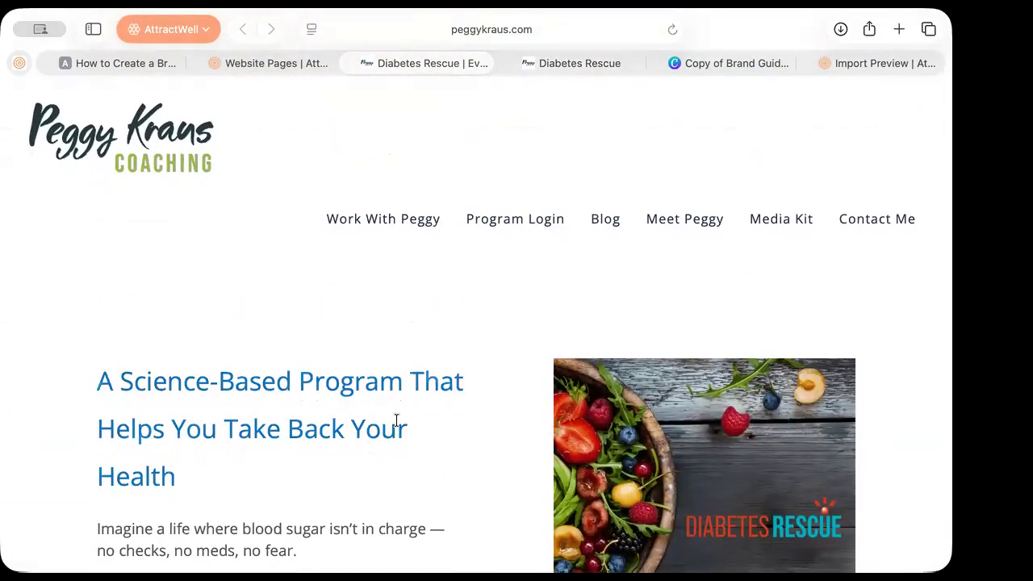
scroll(397, 420, "down", 5)
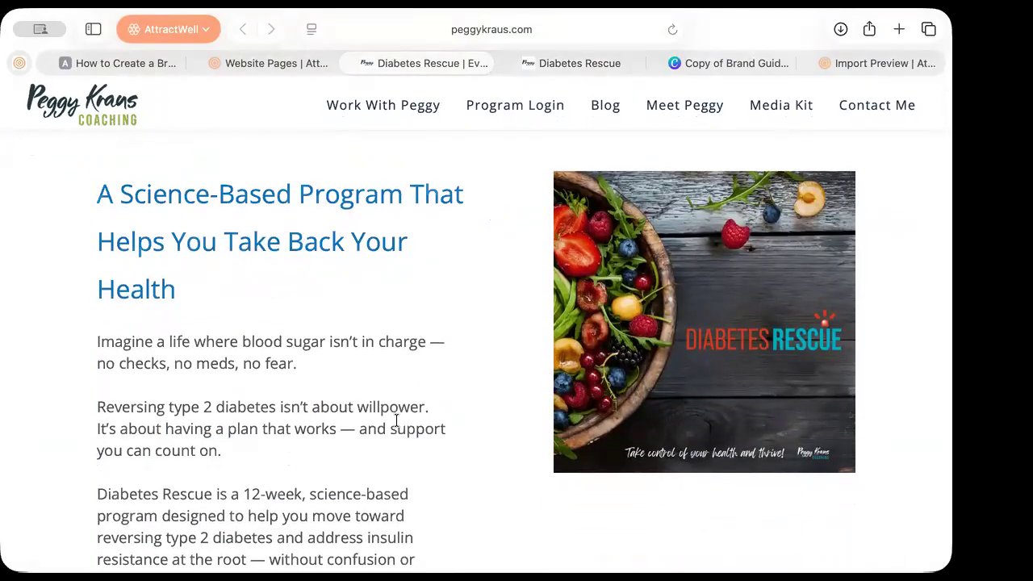
scroll(395, 420, "down", 15)
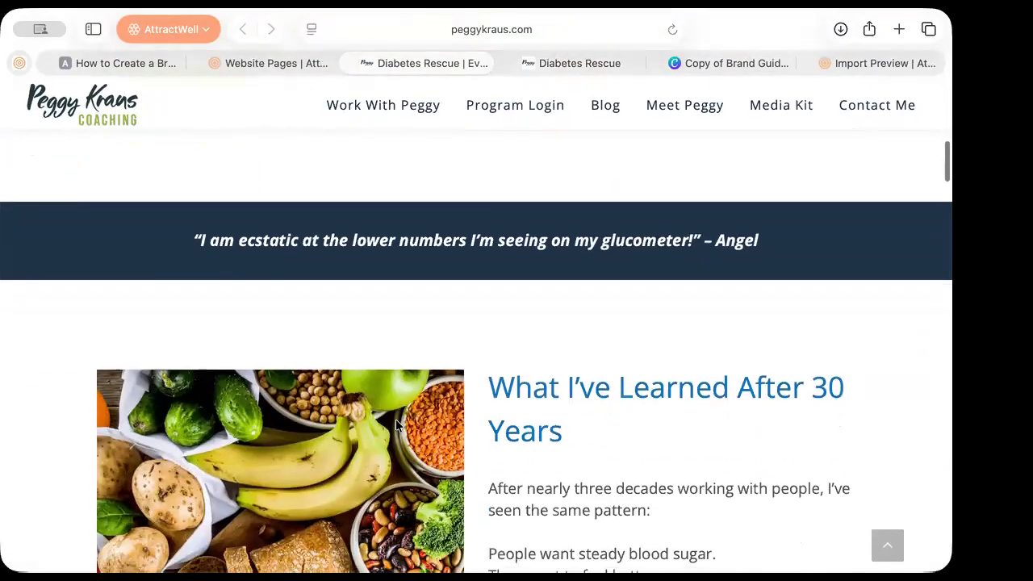
scroll(396, 426, "down", 20)
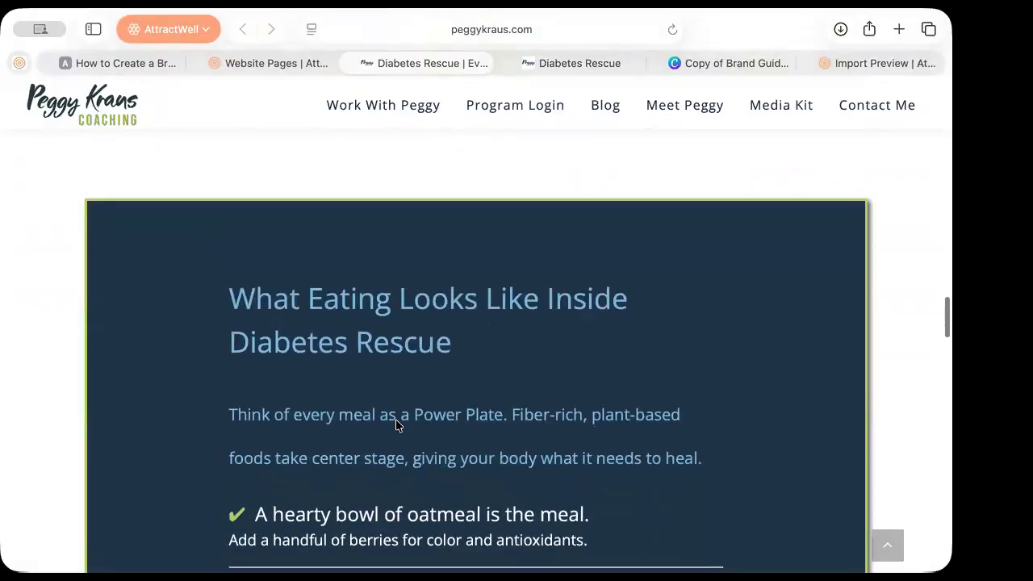
scroll(395, 427, "down", 20)
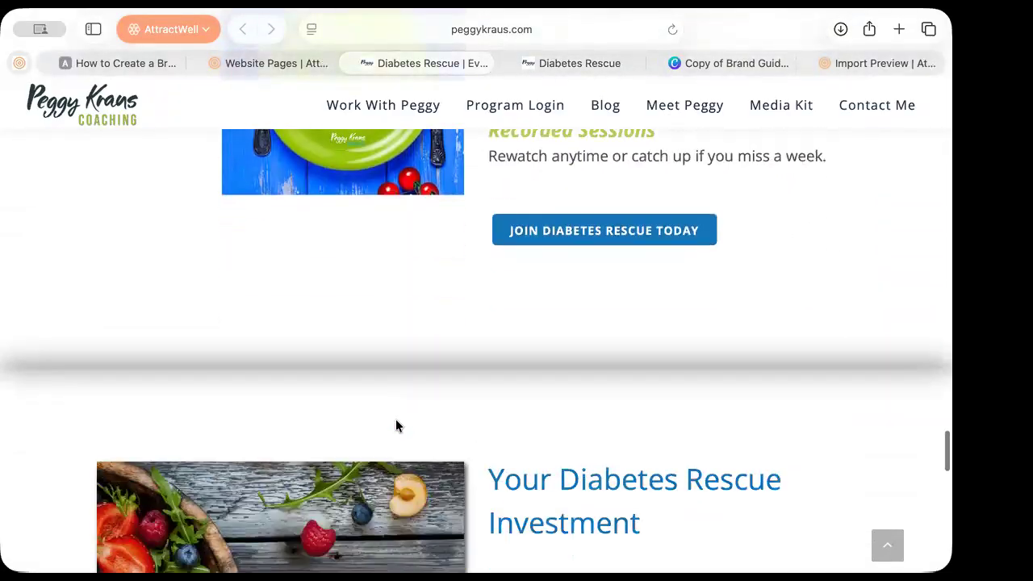
scroll(395, 426, "down", 10)
scroll(396, 427, "up", 3)
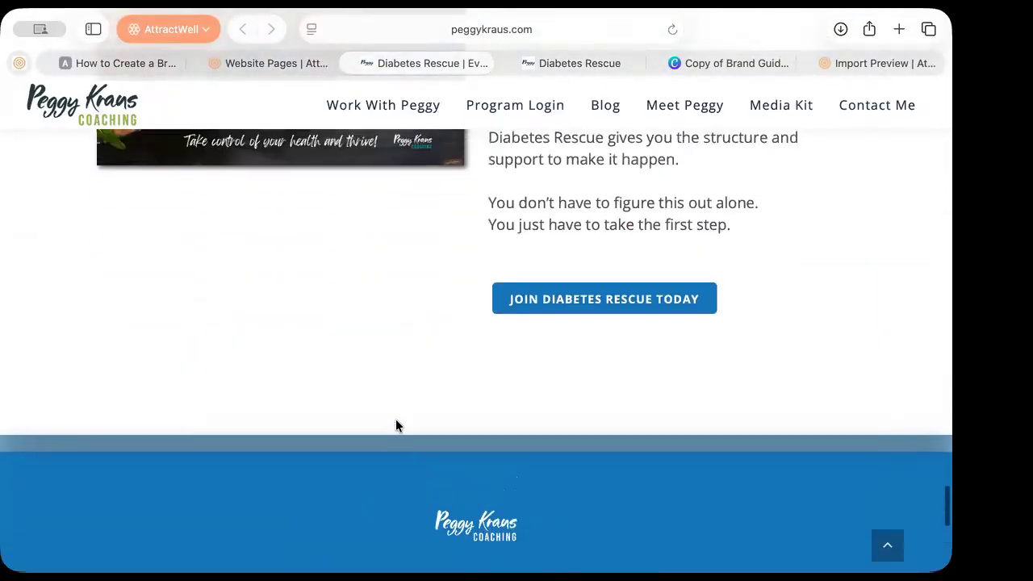
left_click(572, 62)
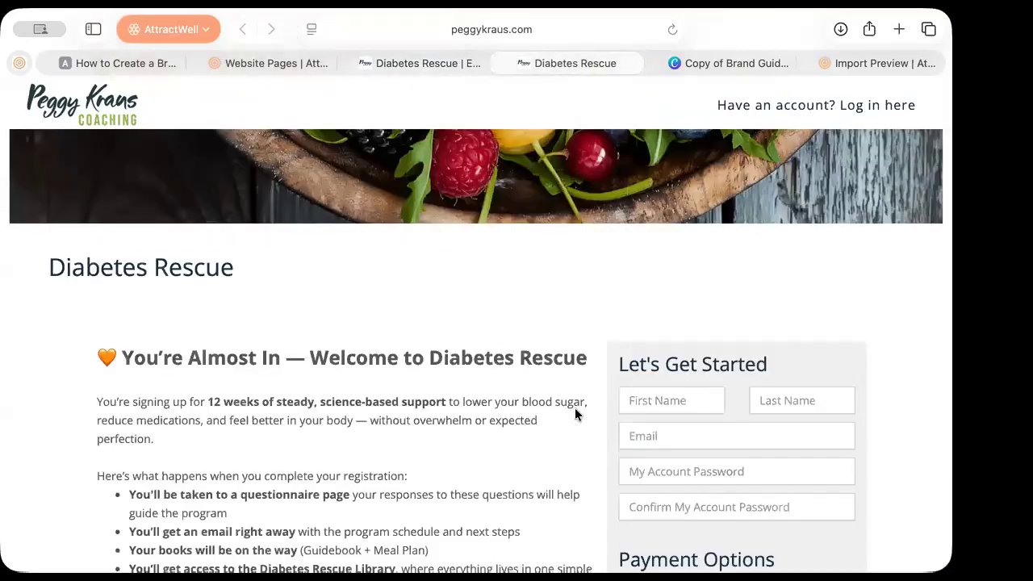
Scroll the signup form down to the $799 and $409 payment options
scroll(558, 456, "down", 1)
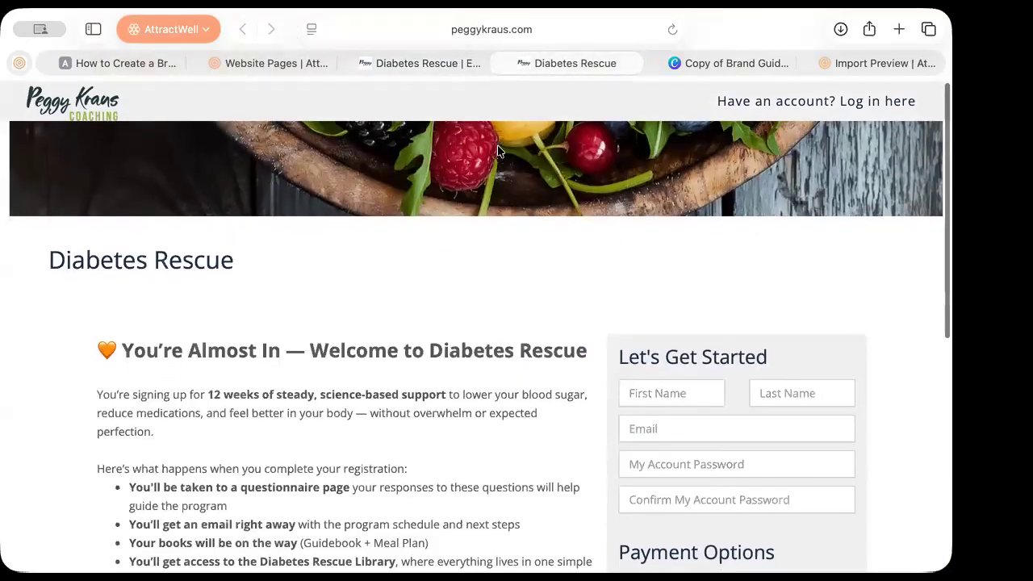
scroll(525, 337, "down", 3)
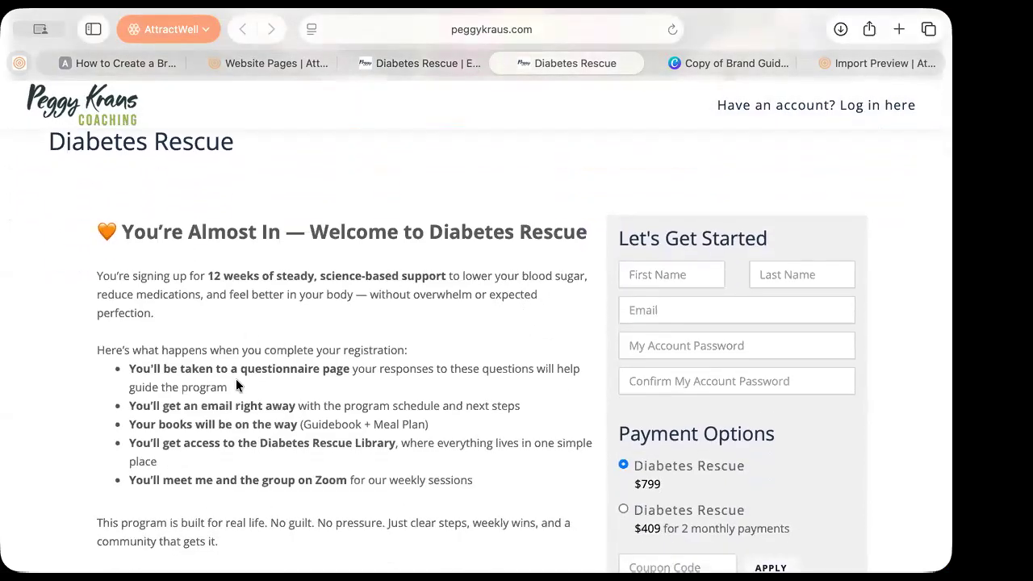
scroll(242, 484, "down", 4)
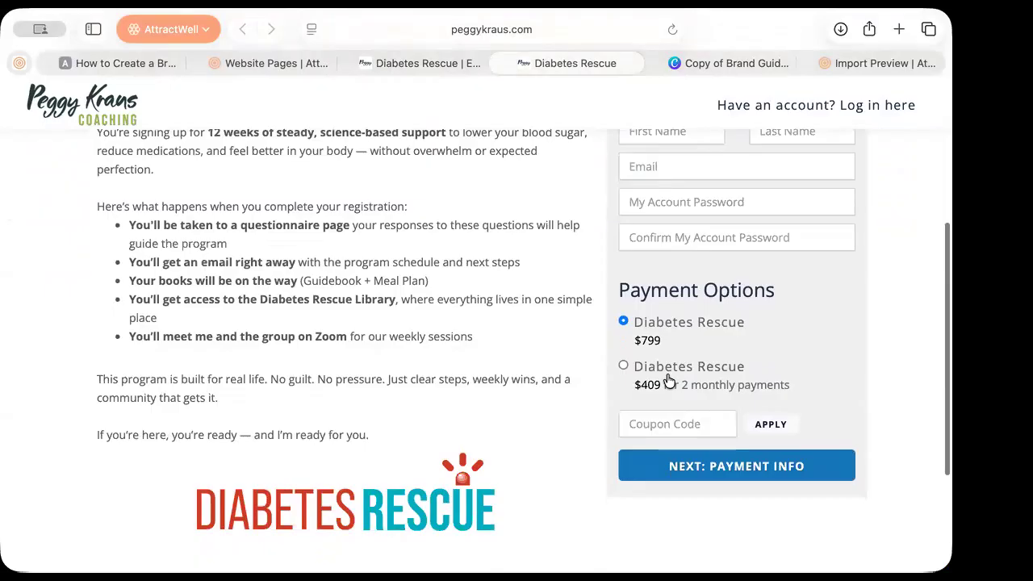
scroll(496, 458, "down", 4)
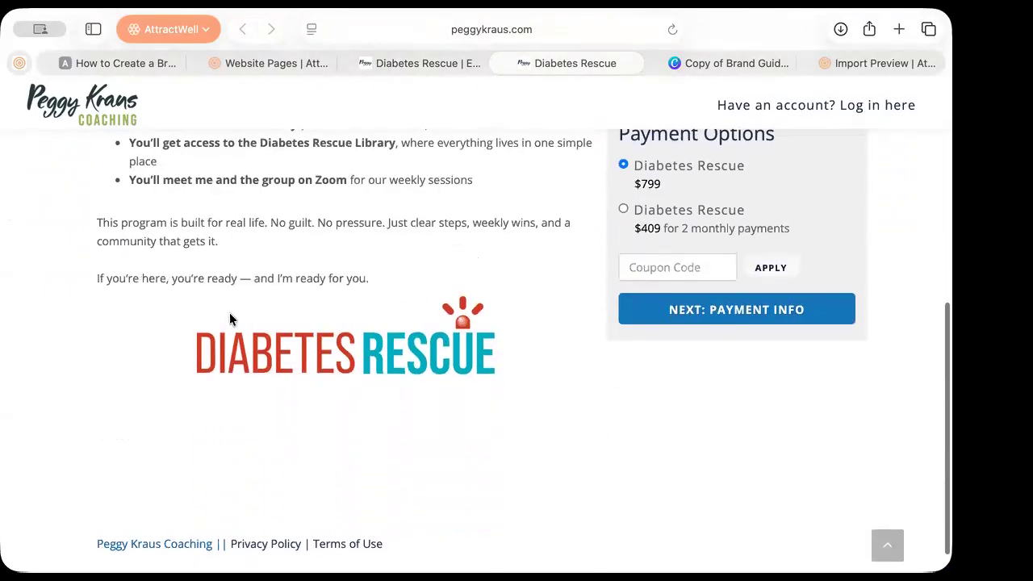
scroll(518, 374, "up", 5)
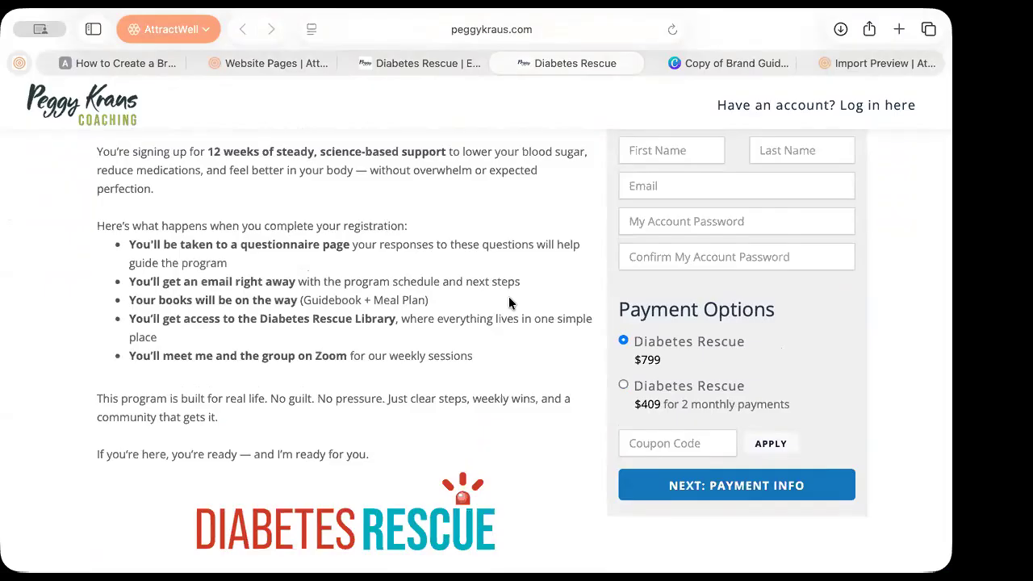
Return to the Diabetes Rescue sales page and scroll back to its top headline
left_click(418, 65)
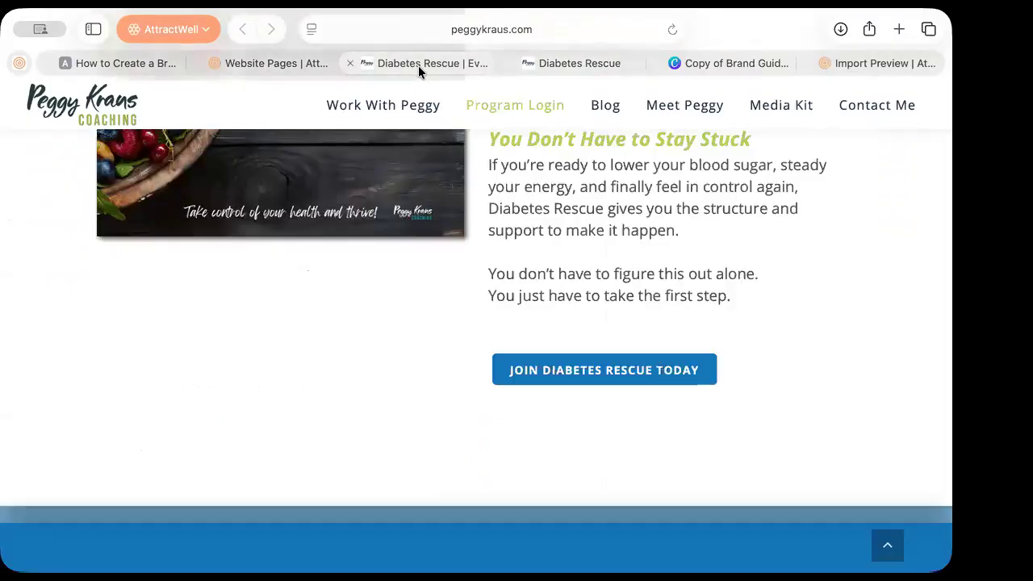
scroll(509, 259, "down", 10)
scroll(509, 265, "up", 15)
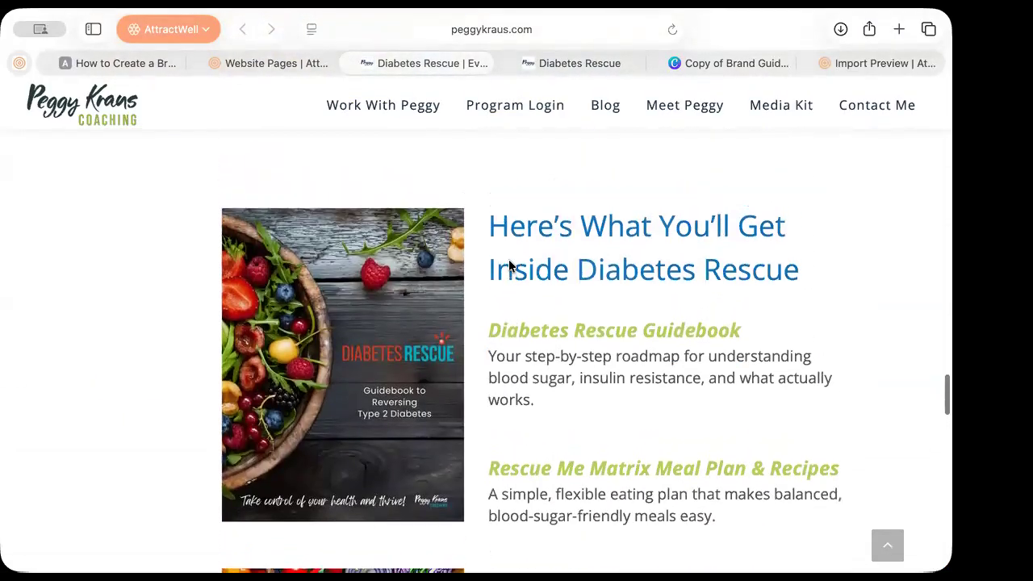
scroll(508, 265, "up", 15)
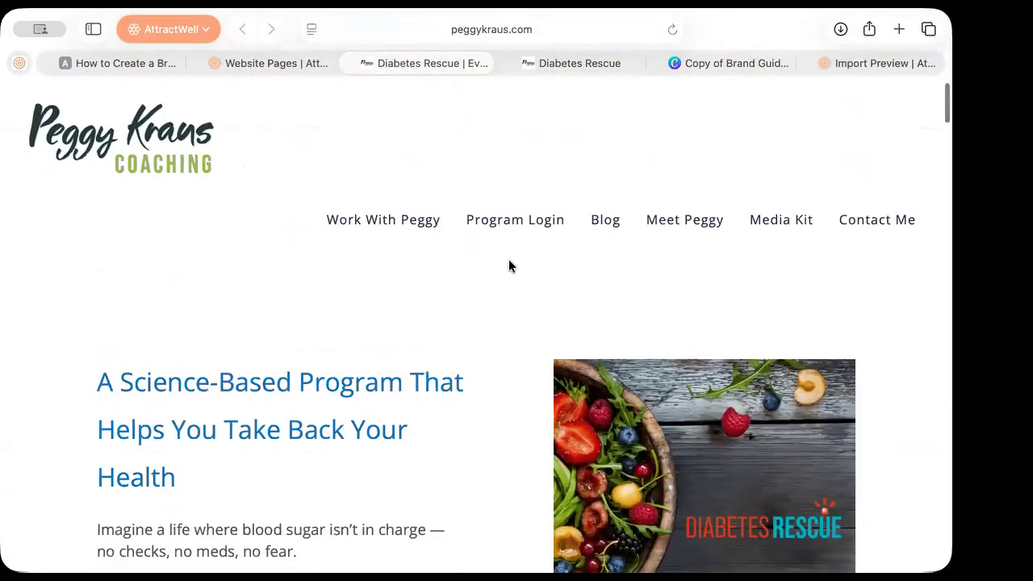
scroll(508, 266, "down", 4)
scroll(508, 267, "up", 1)
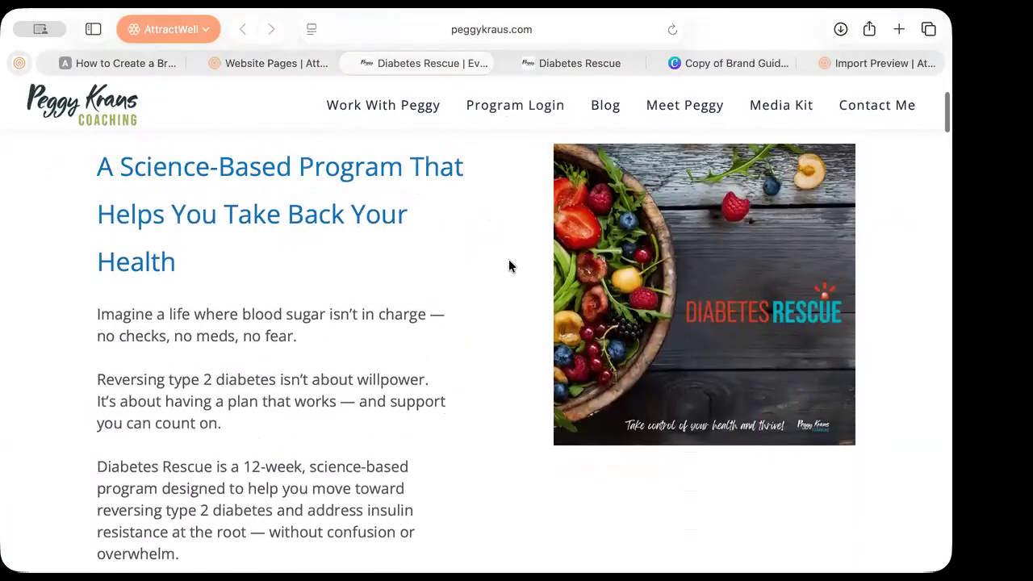
scroll(508, 266, "down", 1)
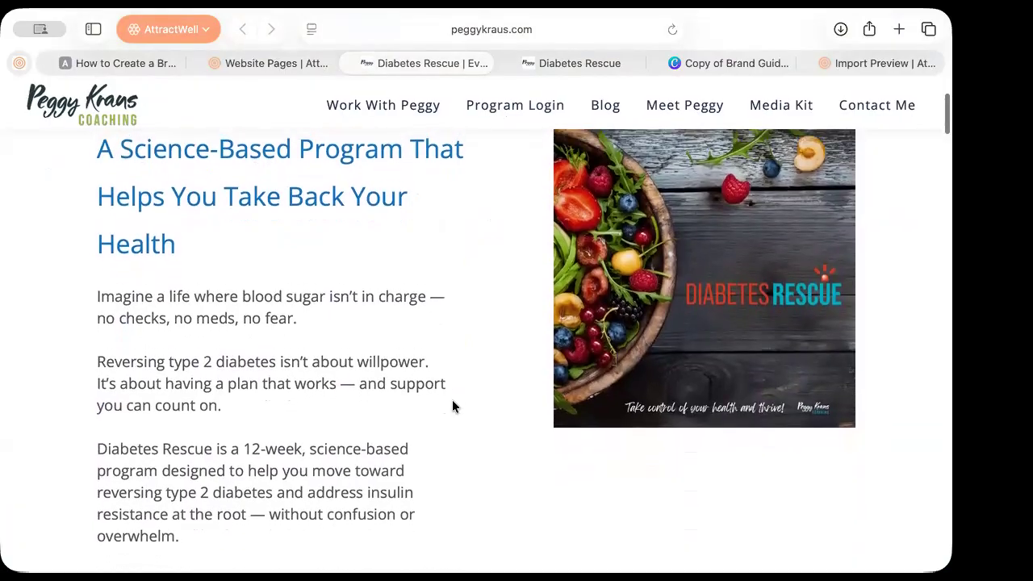
Read through the upper sections of the Diabetes Rescue sales page
scroll(452, 400, "up", 2)
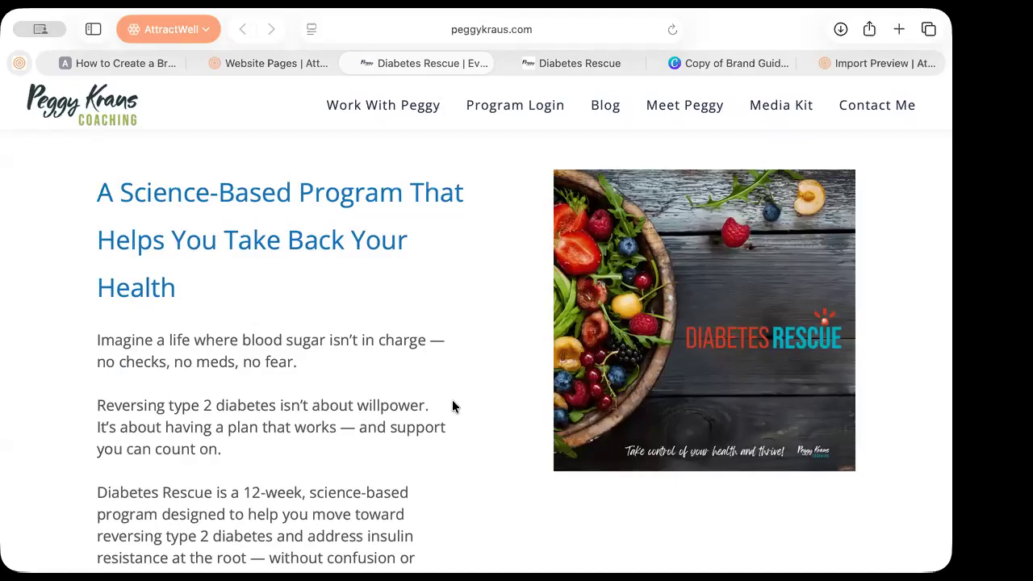
scroll(433, 468, "down", 5)
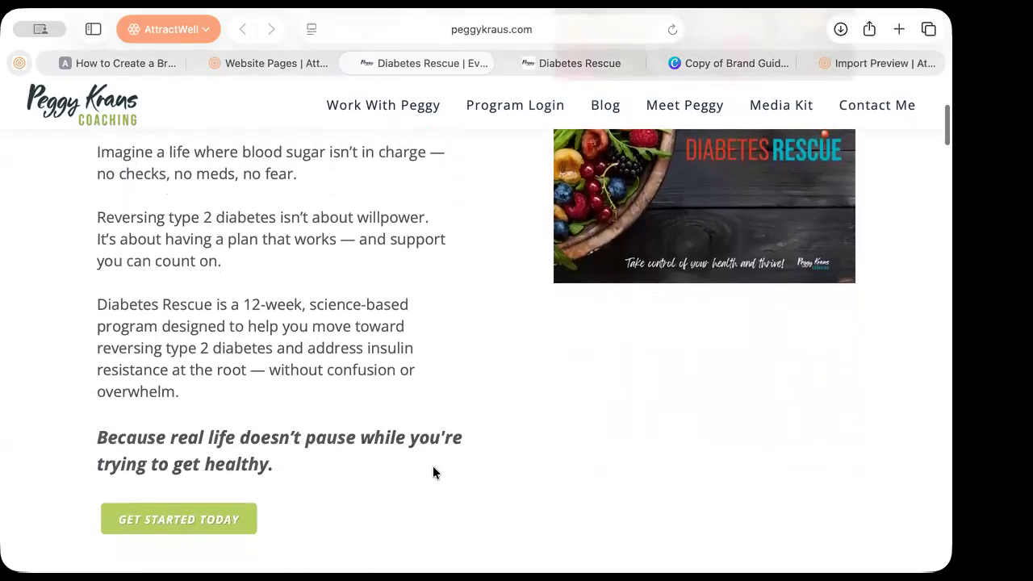
scroll(432, 472, "down", 3)
scroll(432, 472, "up", 3)
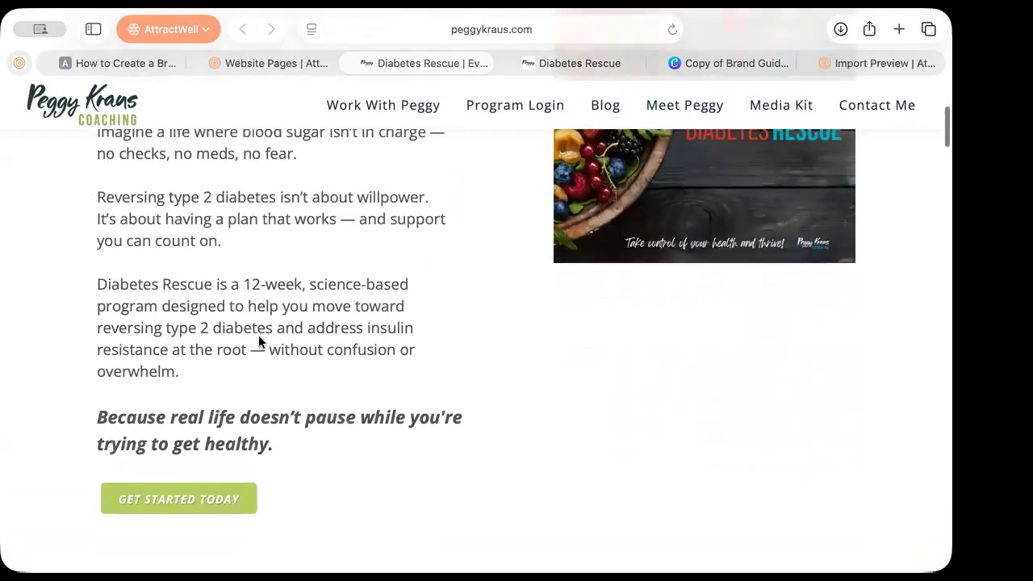
scroll(259, 341, "up", 6)
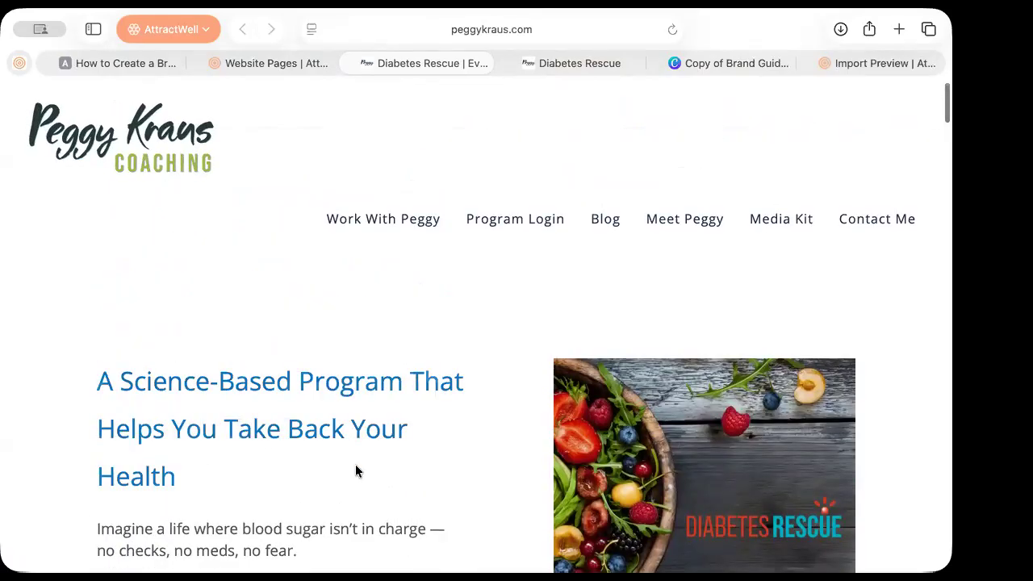
scroll(356, 466, "down", 3)
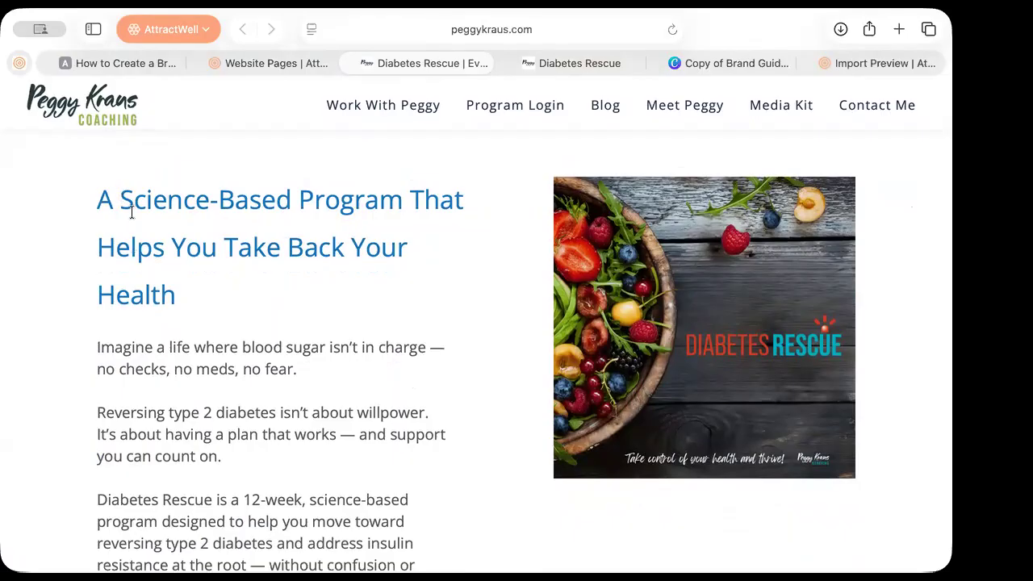
scroll(172, 352, "down", 1)
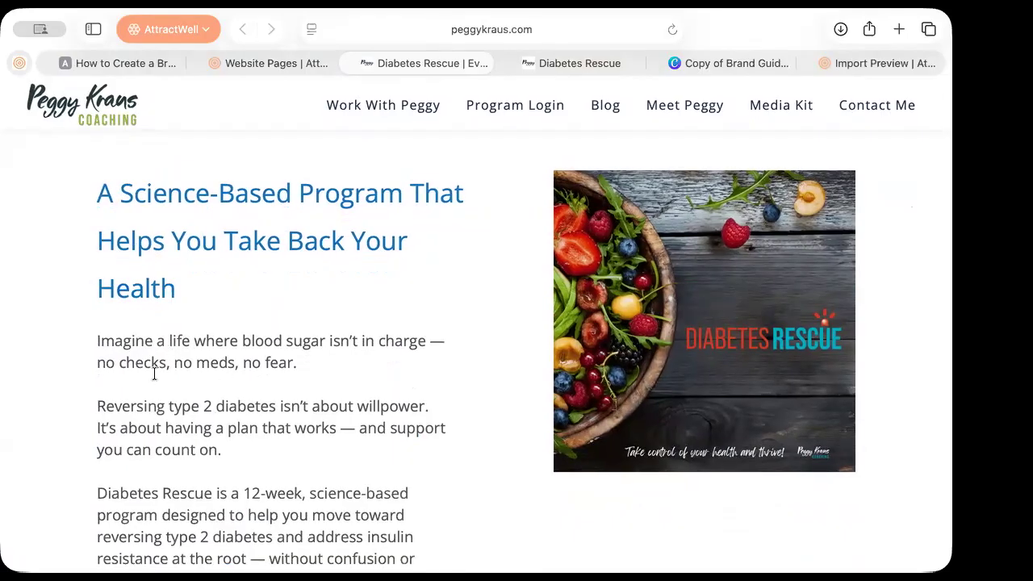
scroll(154, 374, "down", 5)
scroll(319, 496, "up", 3)
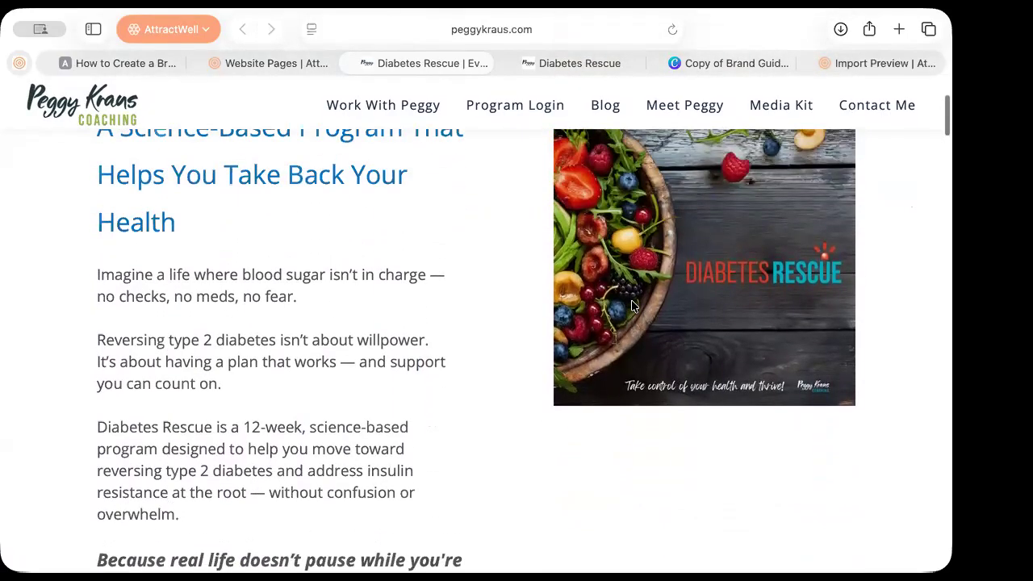
Read the rest of the sales page, then return to the rescue-filtered Website Pages list
scroll(282, 480, "down", 4)
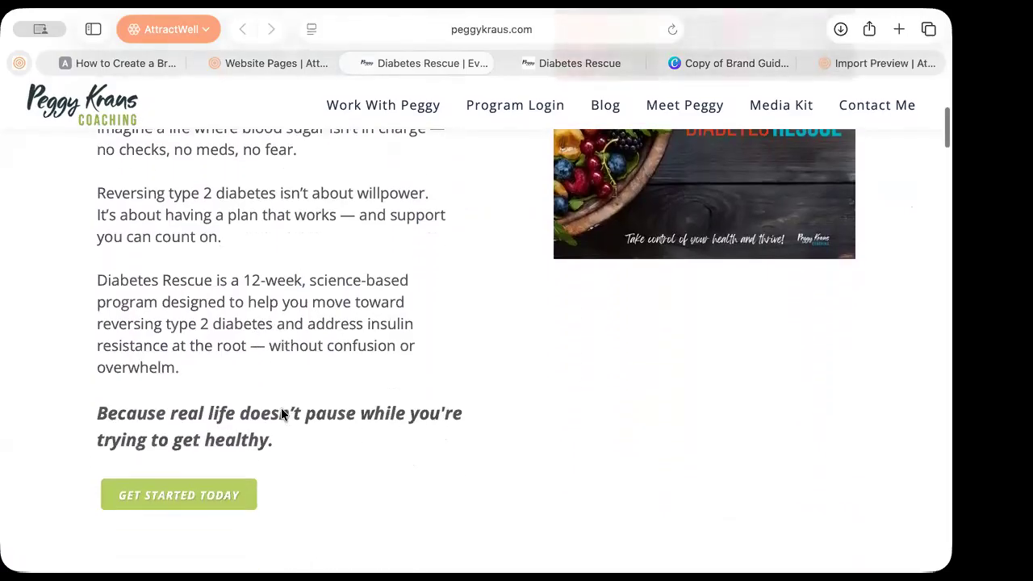
scroll(222, 390, "down", 15)
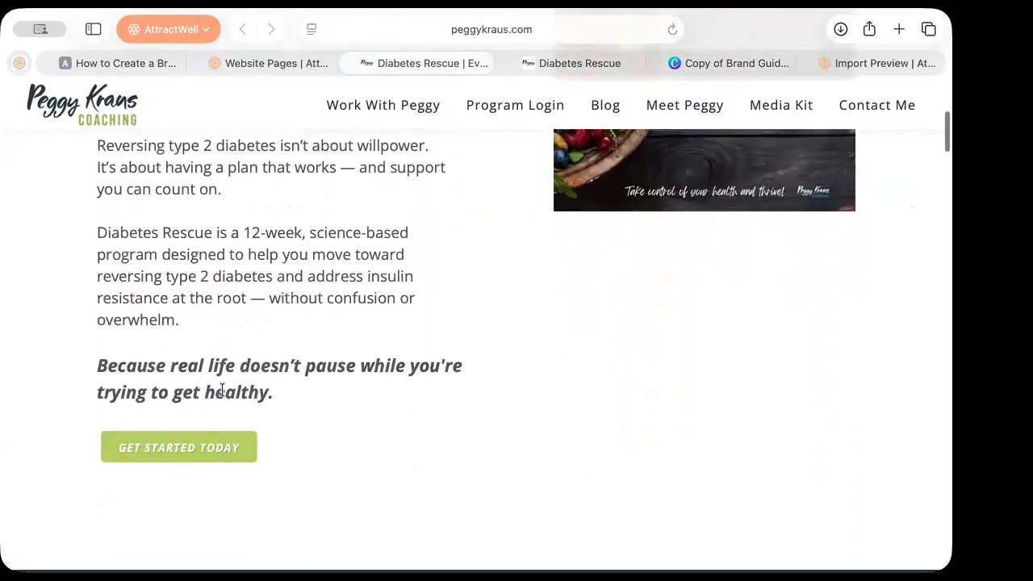
scroll(222, 390, "down", 2)
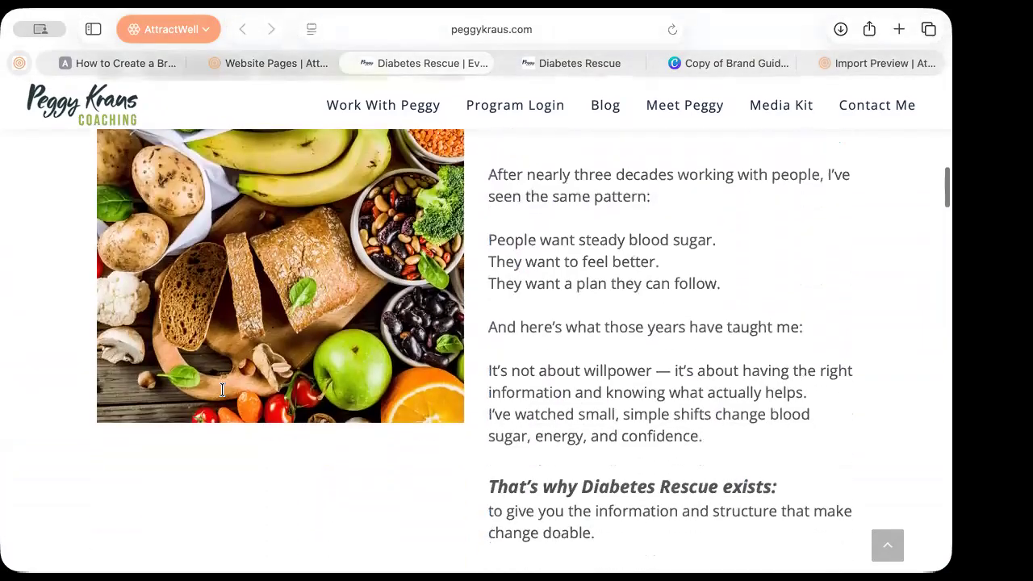
scroll(719, 355, "down", 5)
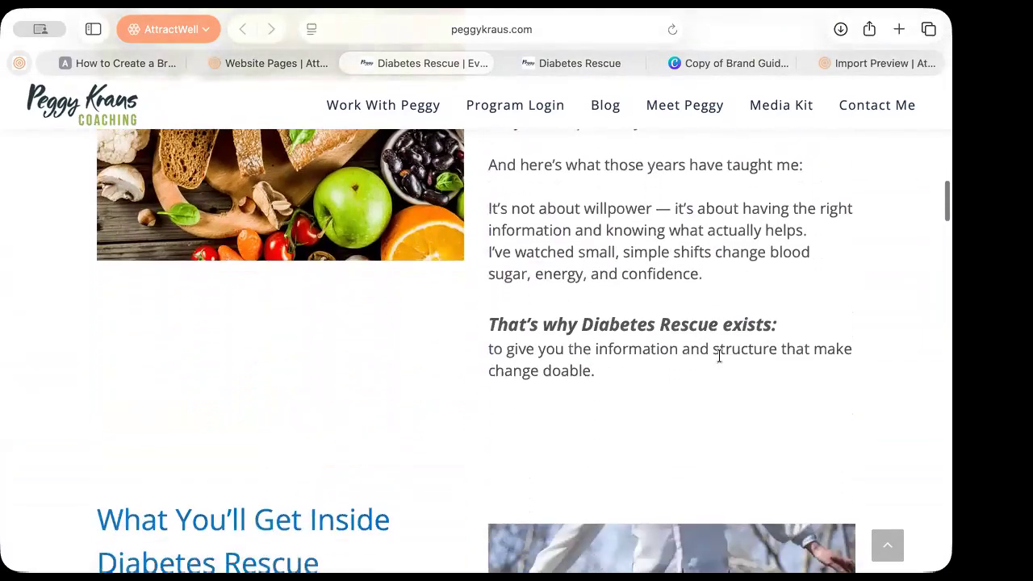
scroll(721, 359, "up", 8)
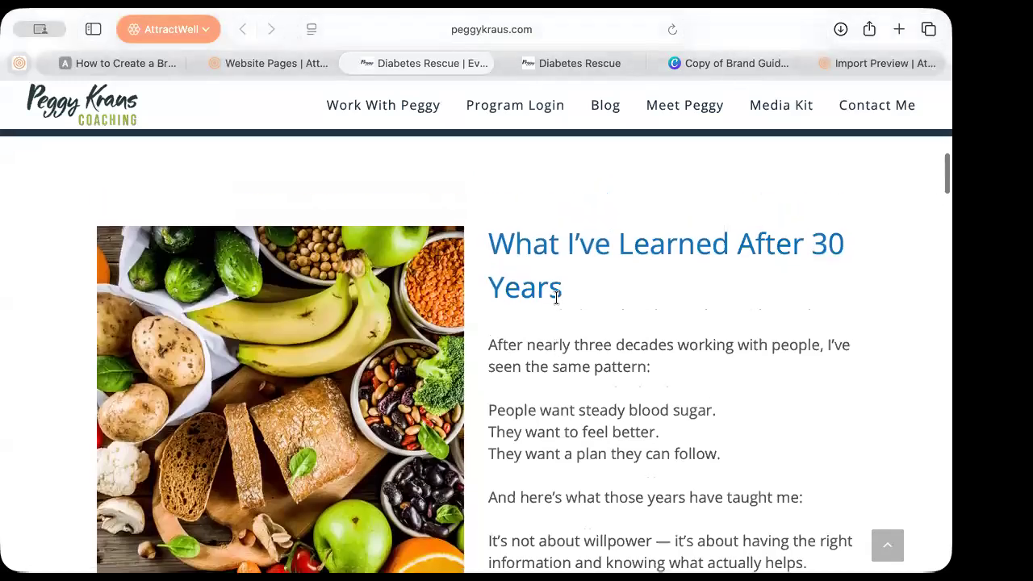
scroll(556, 297, "down", 6)
scroll(557, 298, "down", 12)
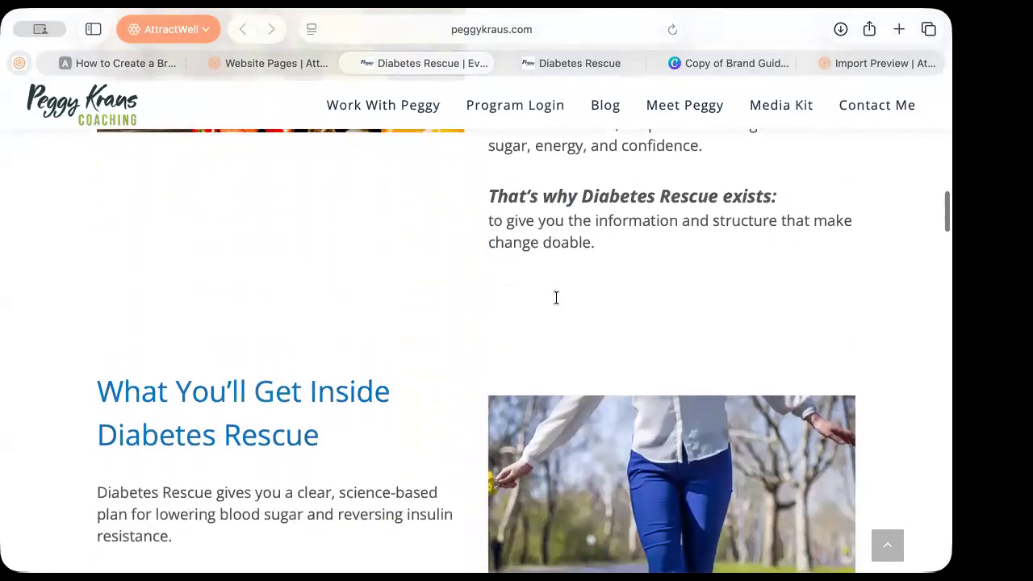
scroll(555, 298, "down", 2)
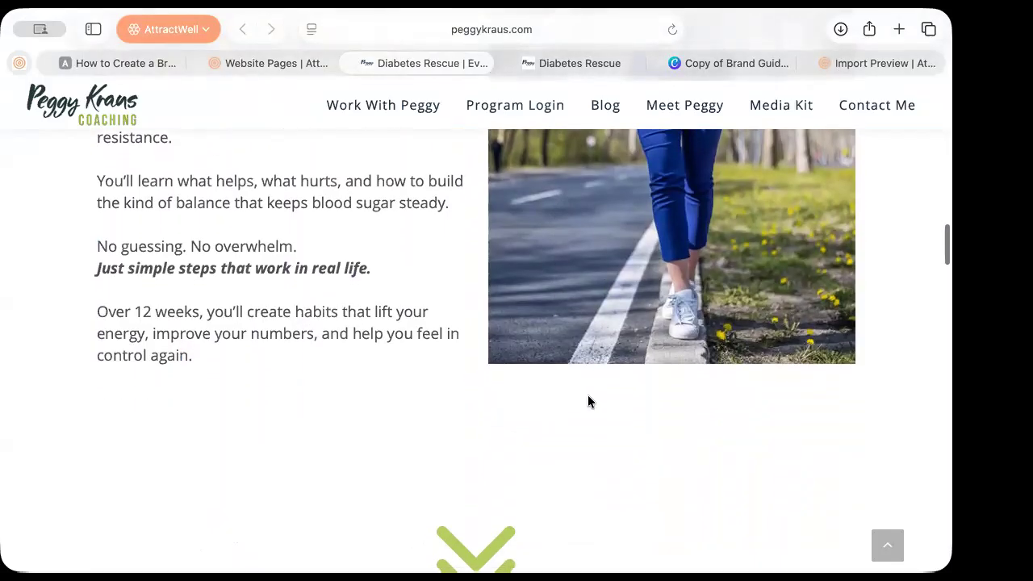
scroll(589, 401, "down", 10)
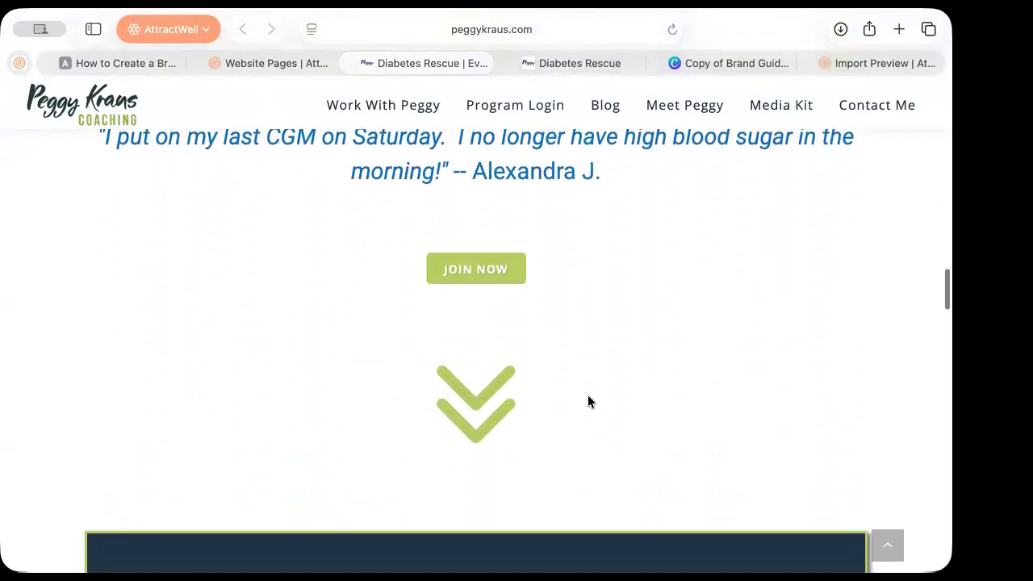
scroll(587, 401, "down", 5)
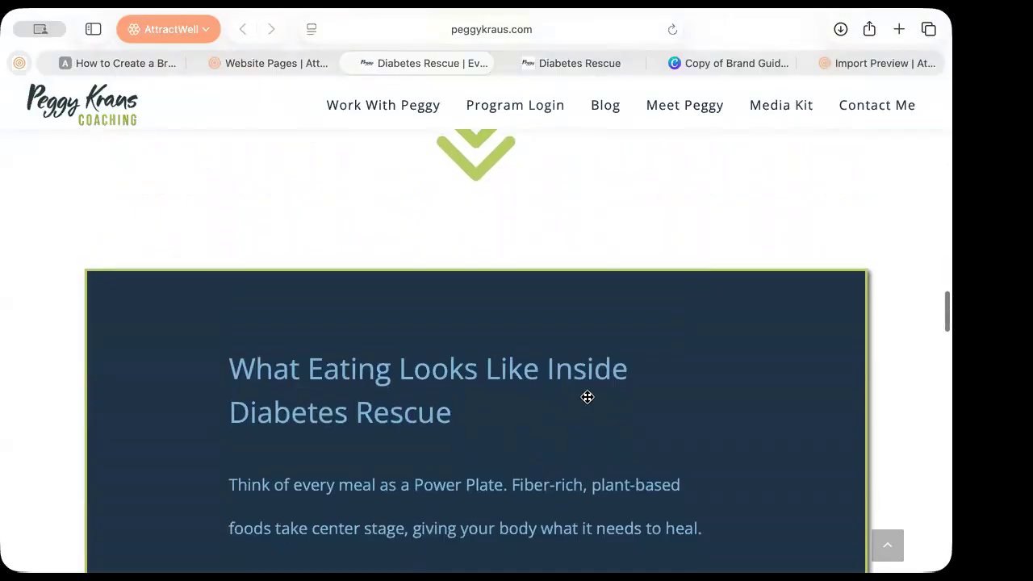
scroll(573, 247, "up", 20)
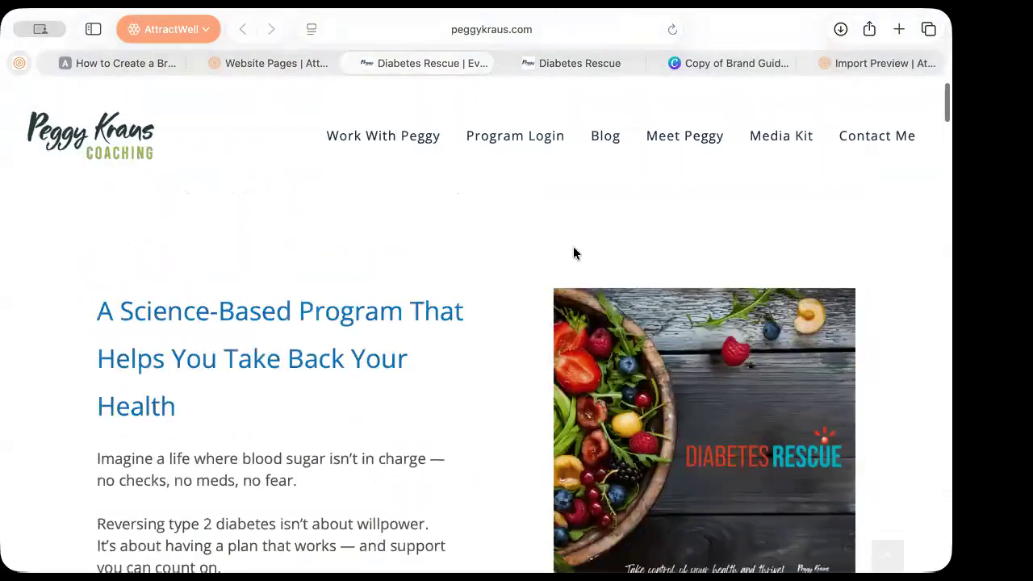
left_click(293, 63)
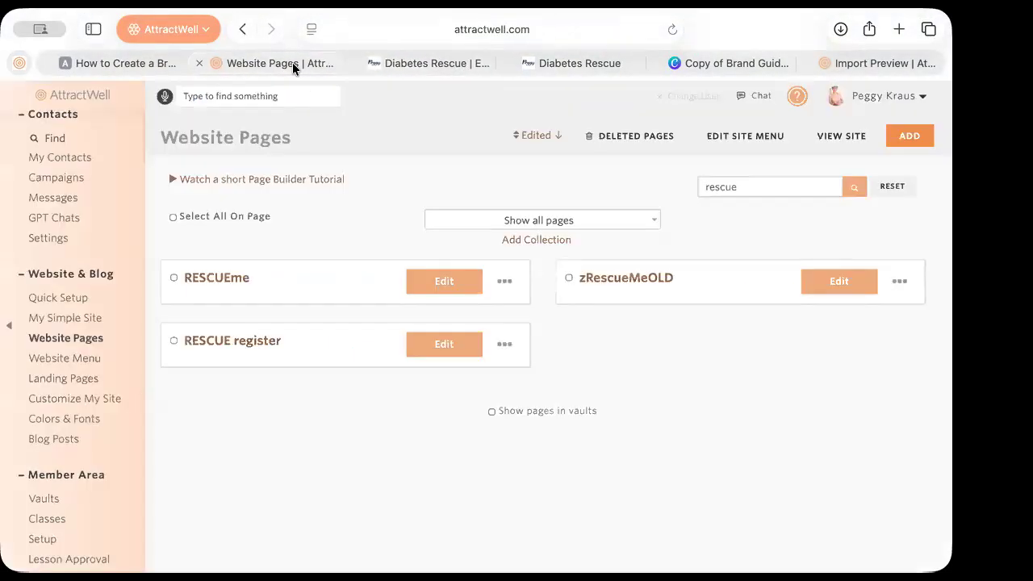
Edit RESCUEme in the page builder, opening on its 'A Science-Based Program…' section
left_click(237, 280)
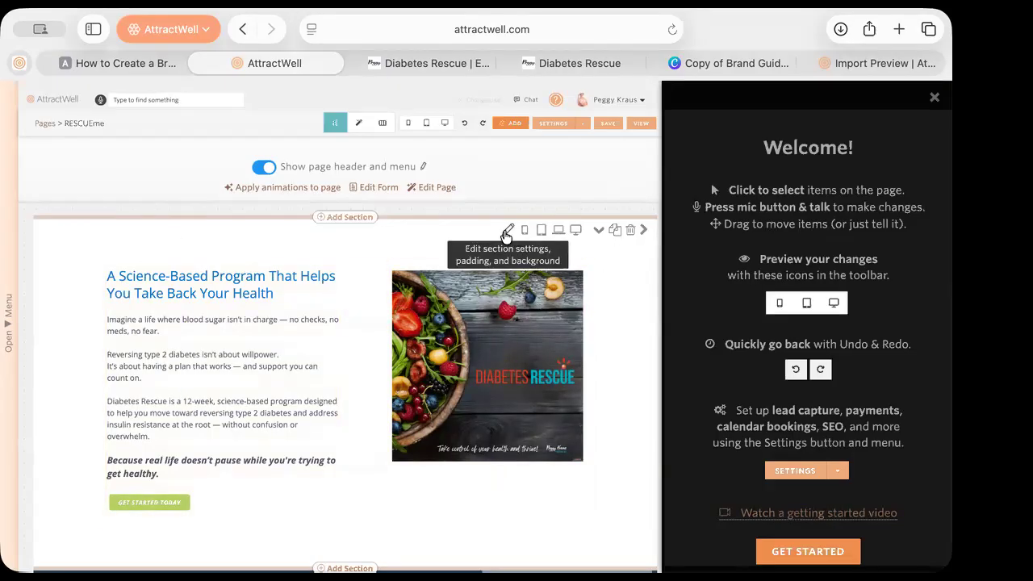
Open the first section's Section Settings, close that panel, then glance at the branding blog article
left_click(508, 230)
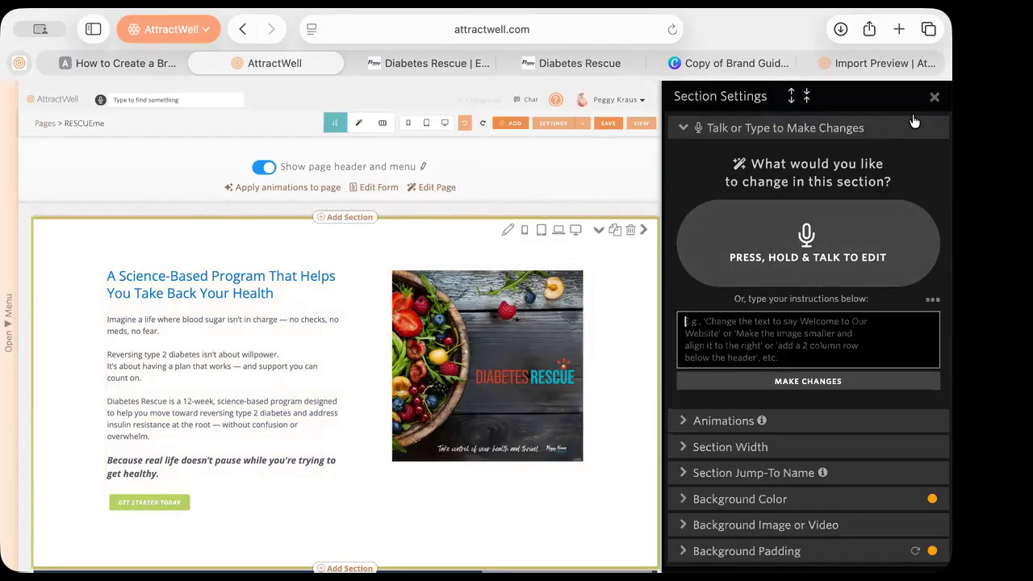
left_click(935, 97)
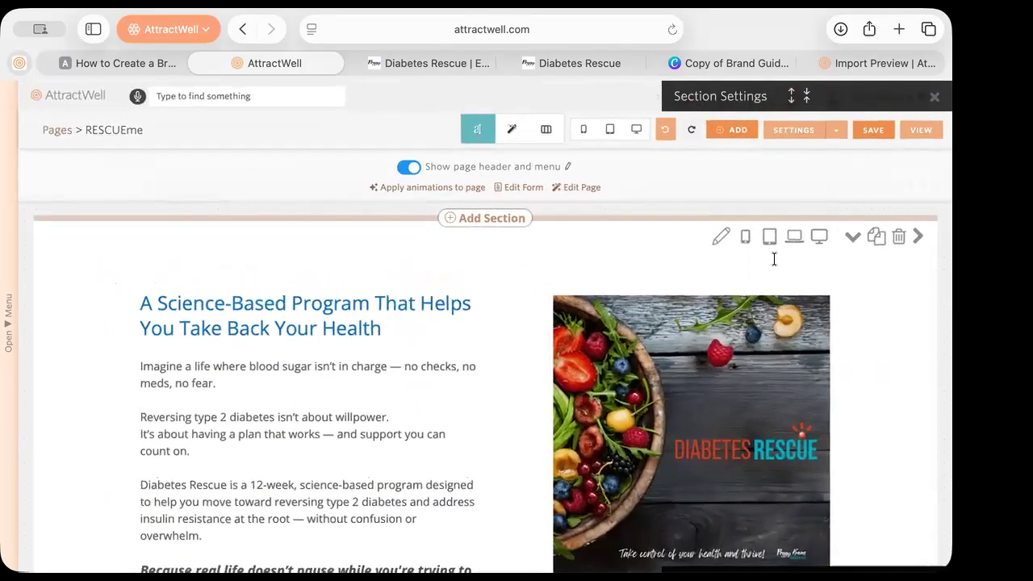
left_click(116, 62)
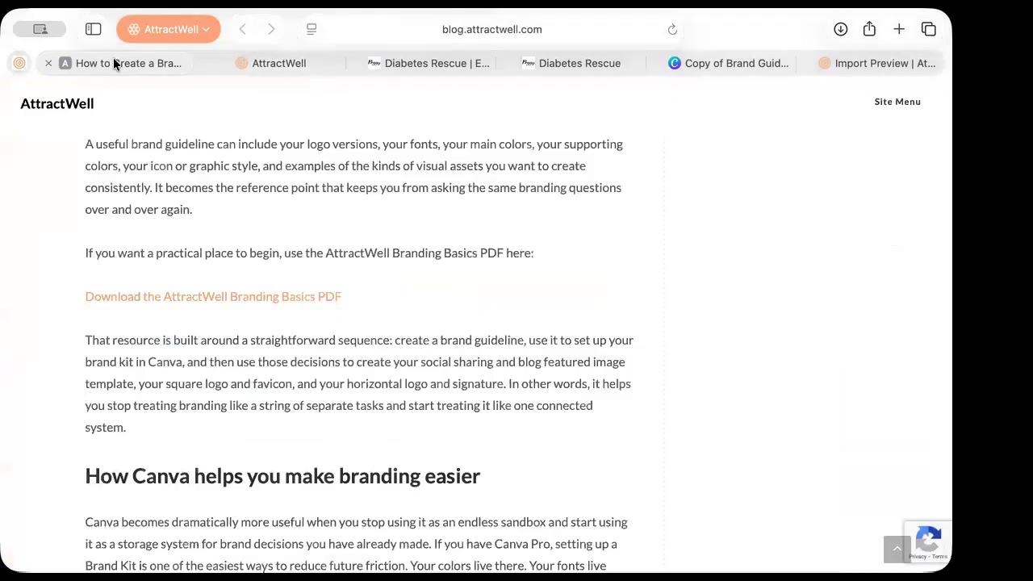
Return to the RESCUEme page editor and scroll through the page content
left_click(295, 68)
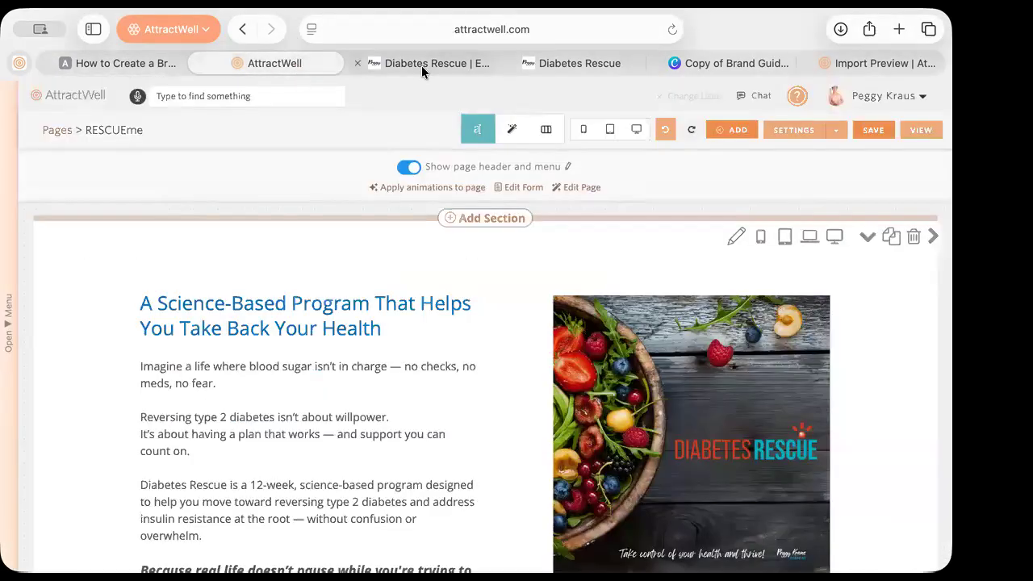
scroll(413, 327, "down", 3)
scroll(413, 326, "down", 1)
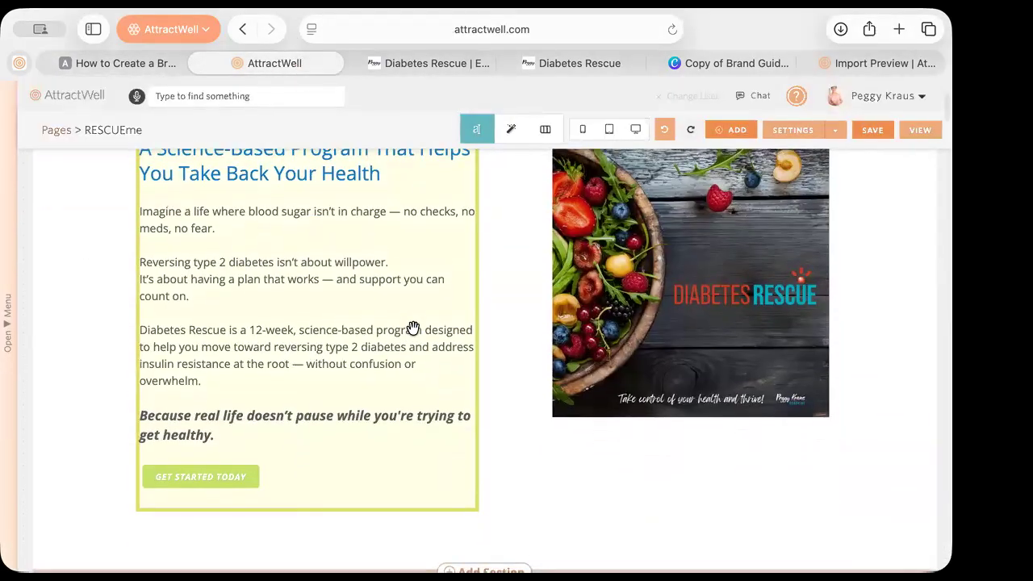
scroll(413, 327, "up", 1)
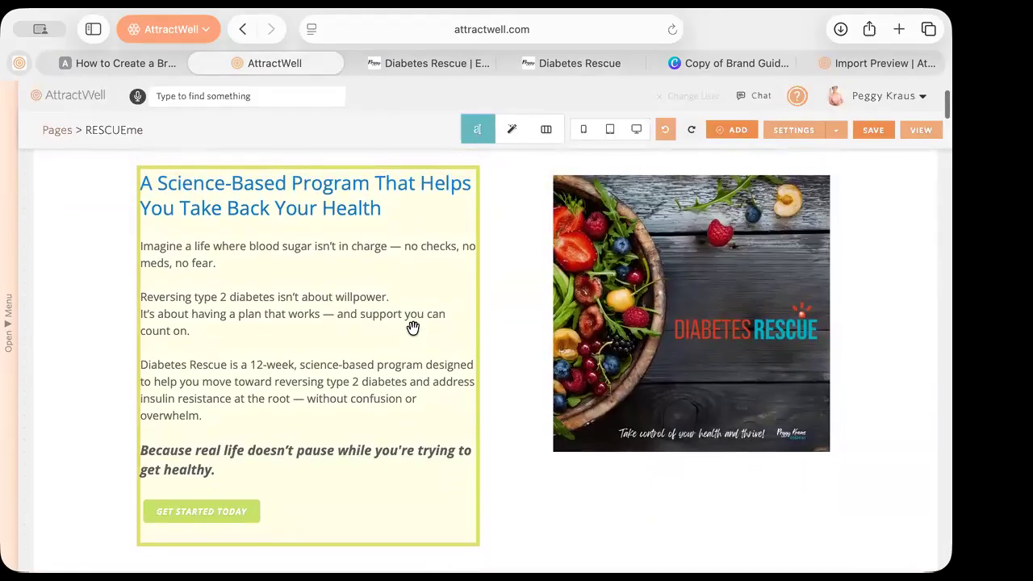
scroll(414, 327, "down", 13)
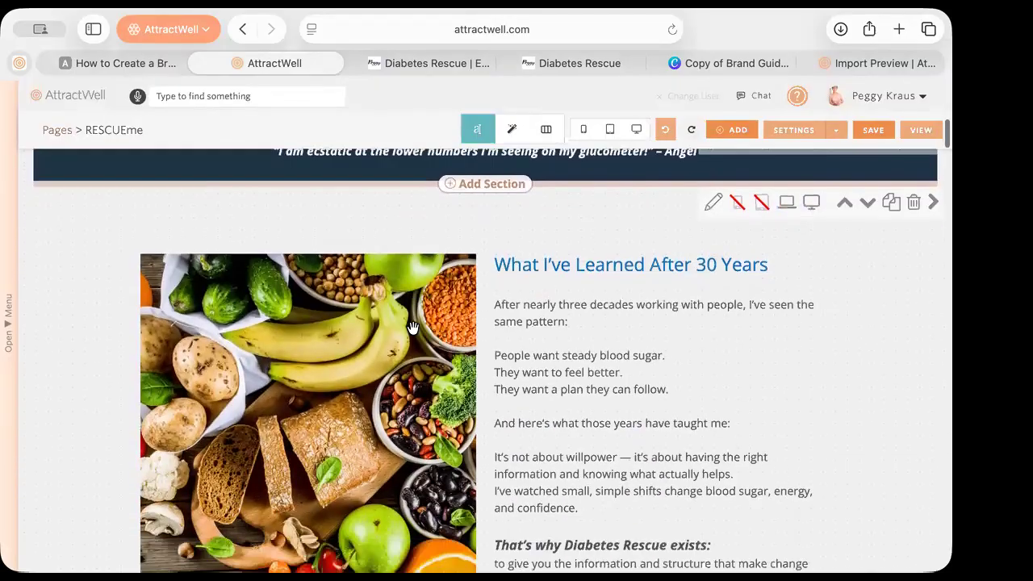
scroll(652, 306, "up", 8)
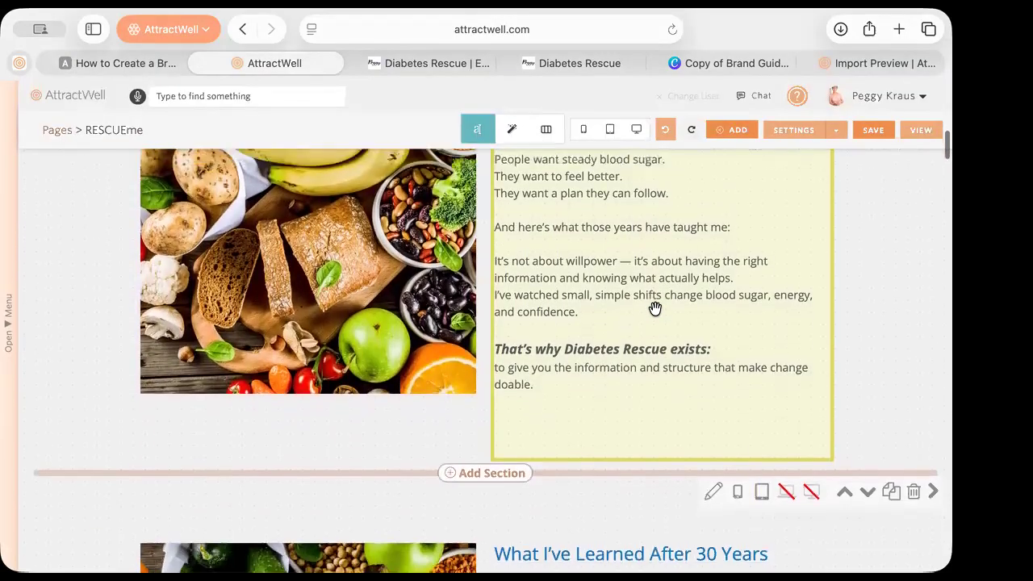
scroll(654, 307, "down", 8)
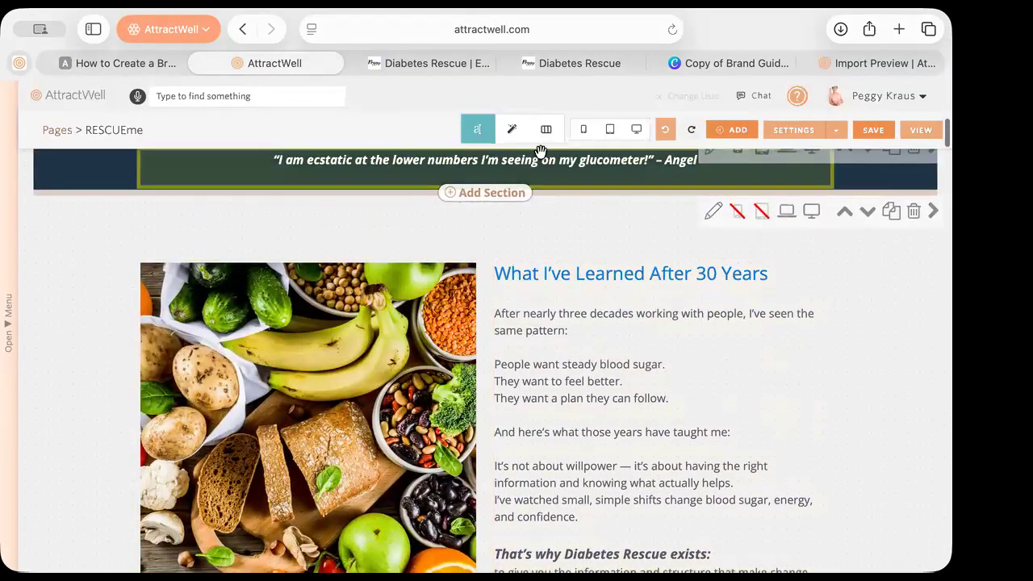
Preview the RESCUEme page at tablet size, then close the preview and review the page
left_click(610, 130)
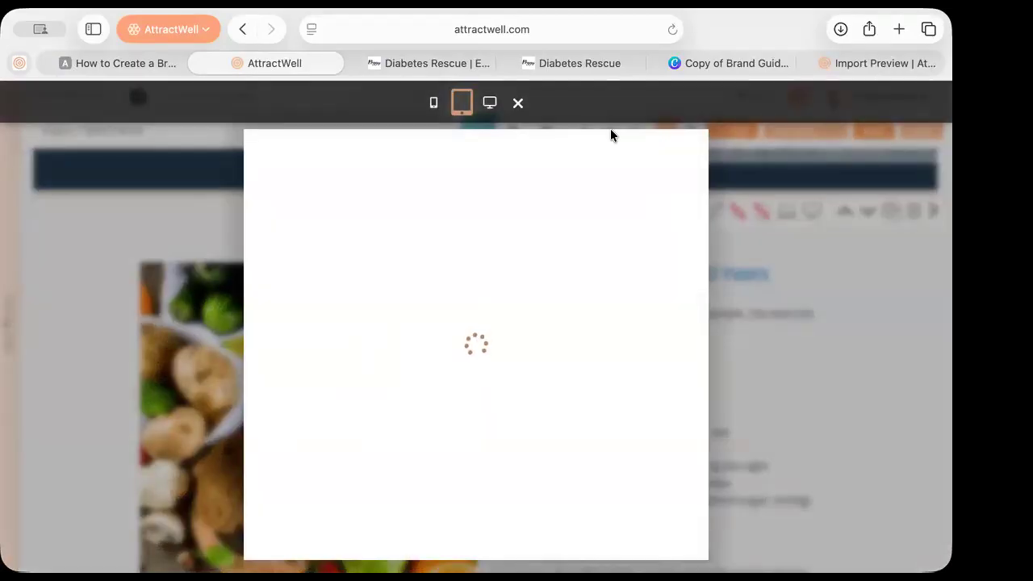
left_click(517, 104)
scroll(746, 375, "up", 10)
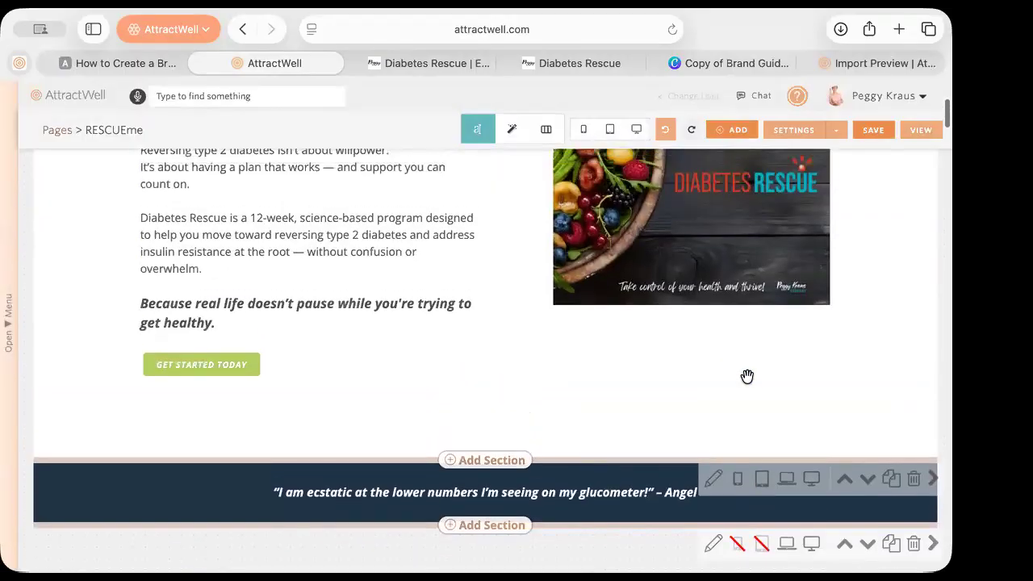
scroll(745, 376, "up", 1)
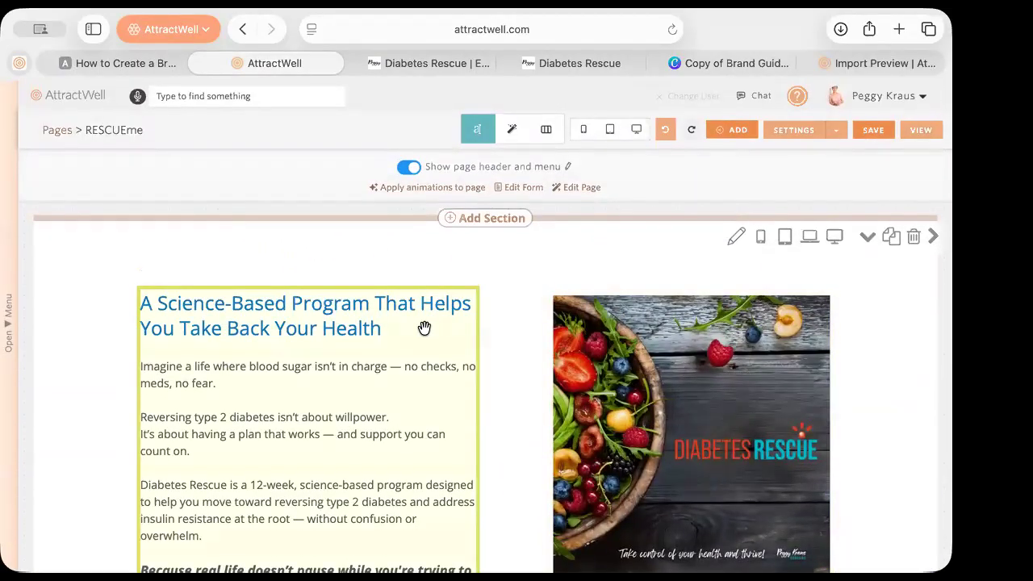
scroll(424, 328, "down", 5)
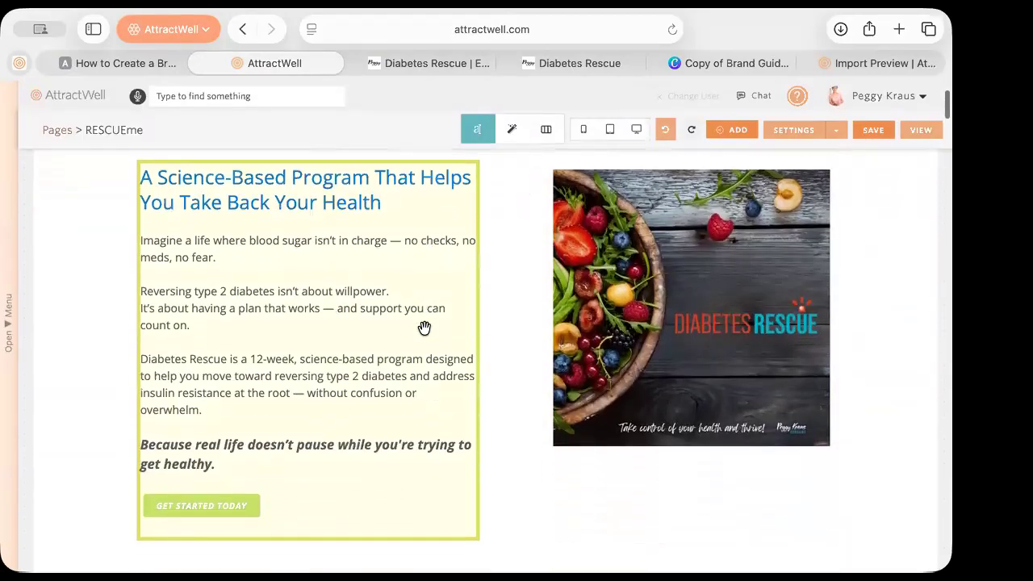
scroll(425, 328, "down", 7)
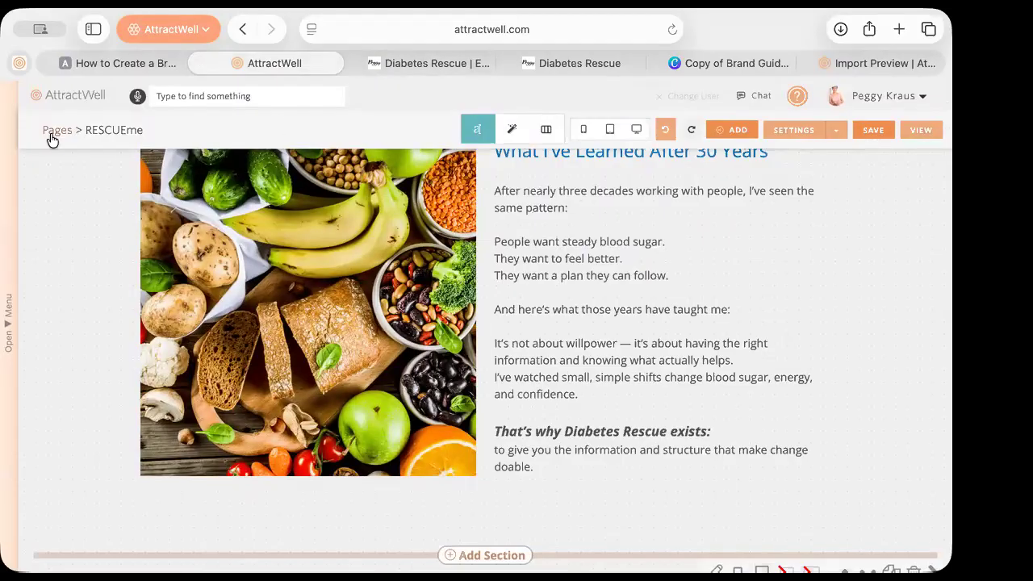
Bring up the main navigation menu from the Open Menu strip
left_click(13, 267)
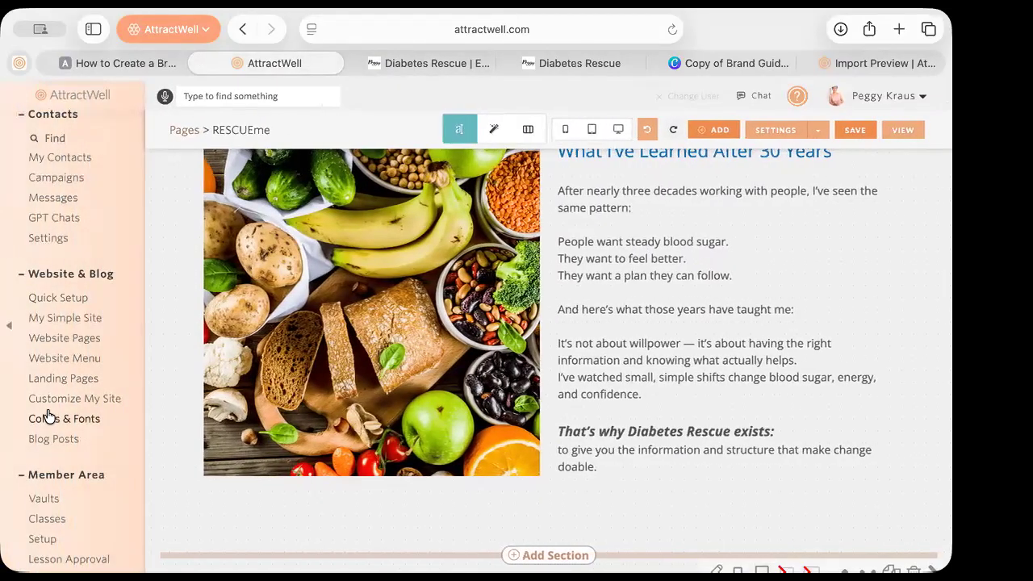
scroll(46, 417, "down", 5)
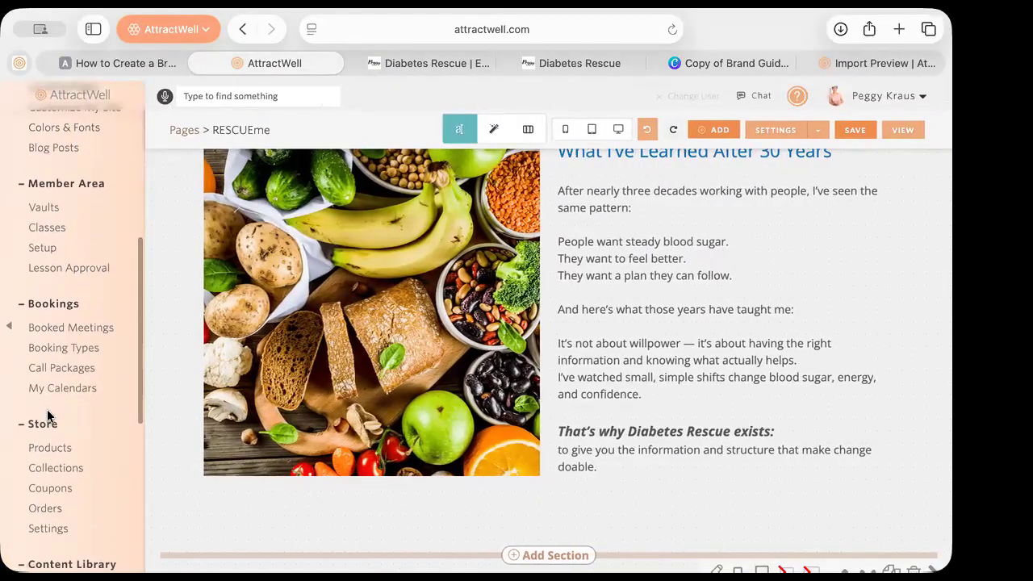
scroll(49, 416, "down", 4)
Go to Vaults and confirm leaving the page editor
scroll(47, 417, "up", 5)
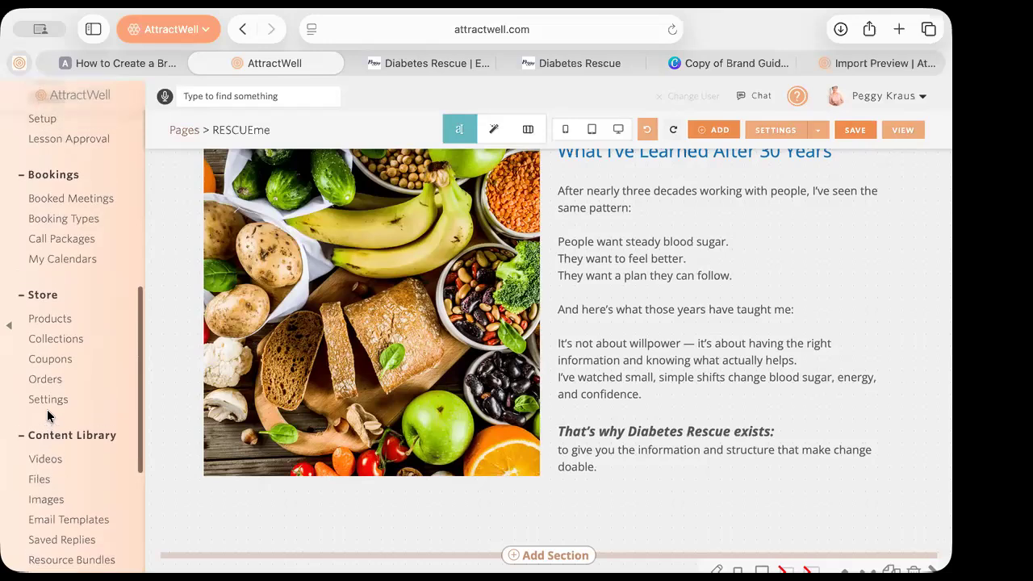
left_click(47, 214)
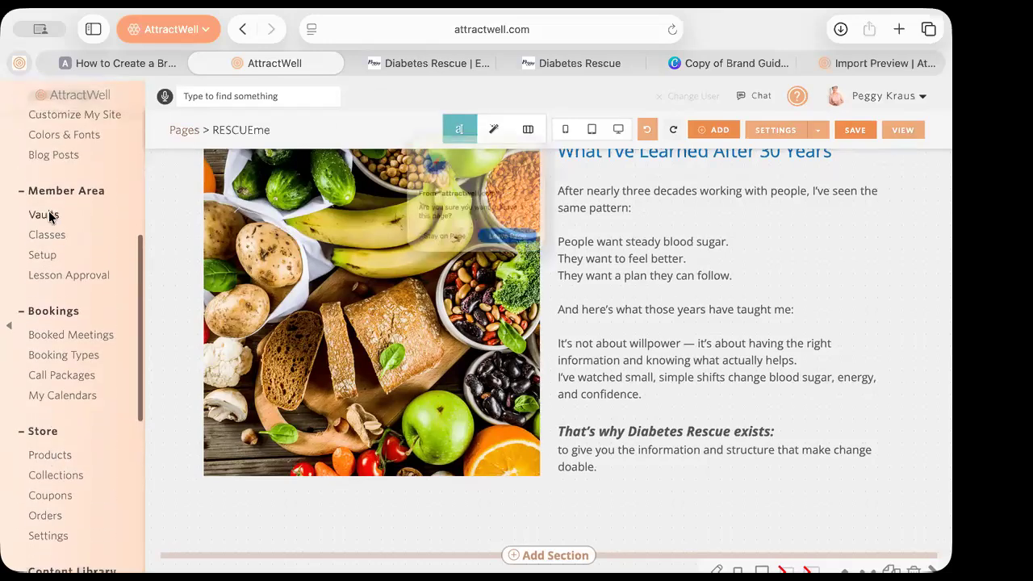
left_click(541, 250)
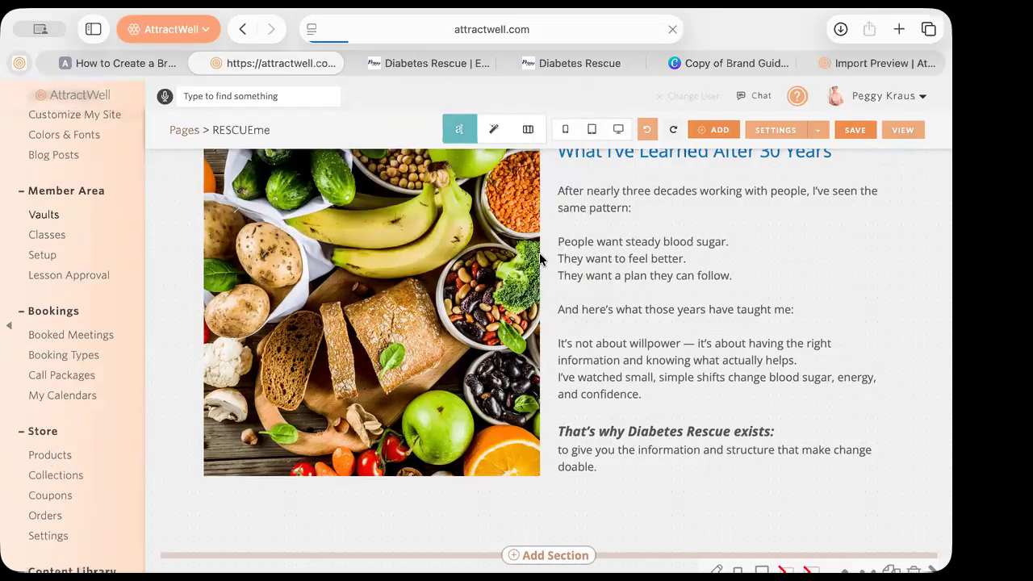
Open the Diabetes Rescue vault, view its public registration page, and return to Vault Setup
left_click(239, 277)
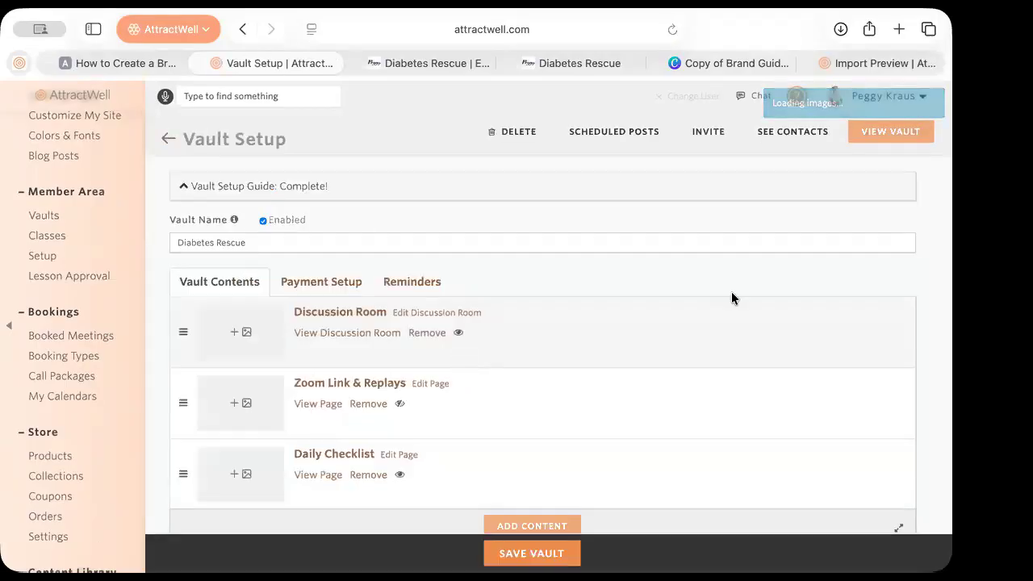
left_click(876, 133)
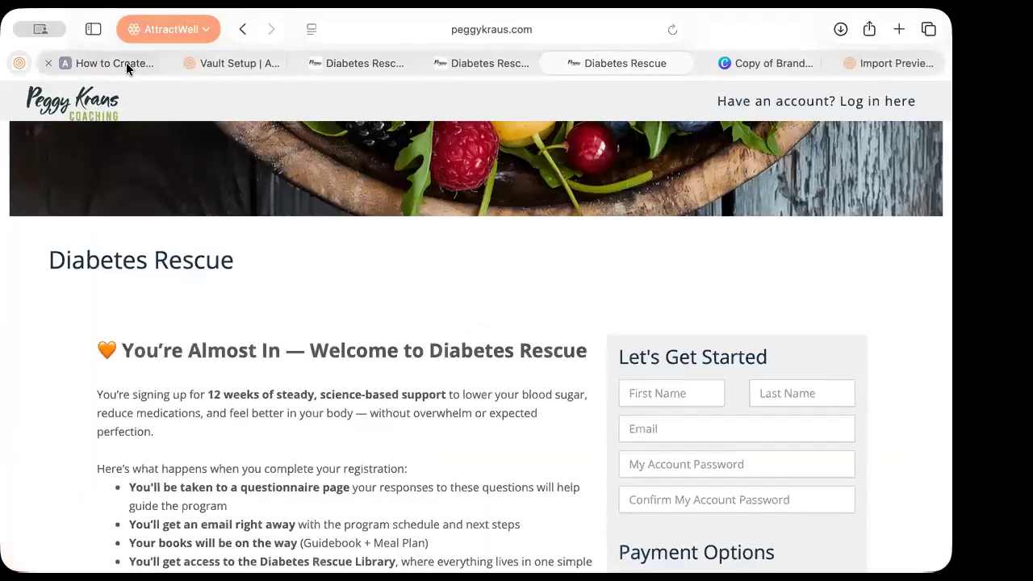
scroll(356, 361, "down", 5)
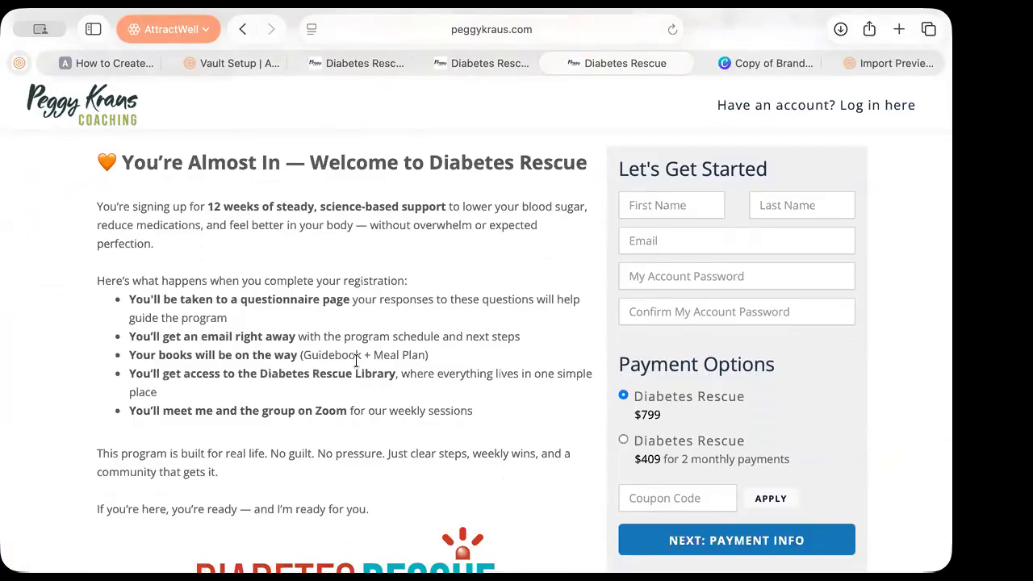
left_click(231, 64)
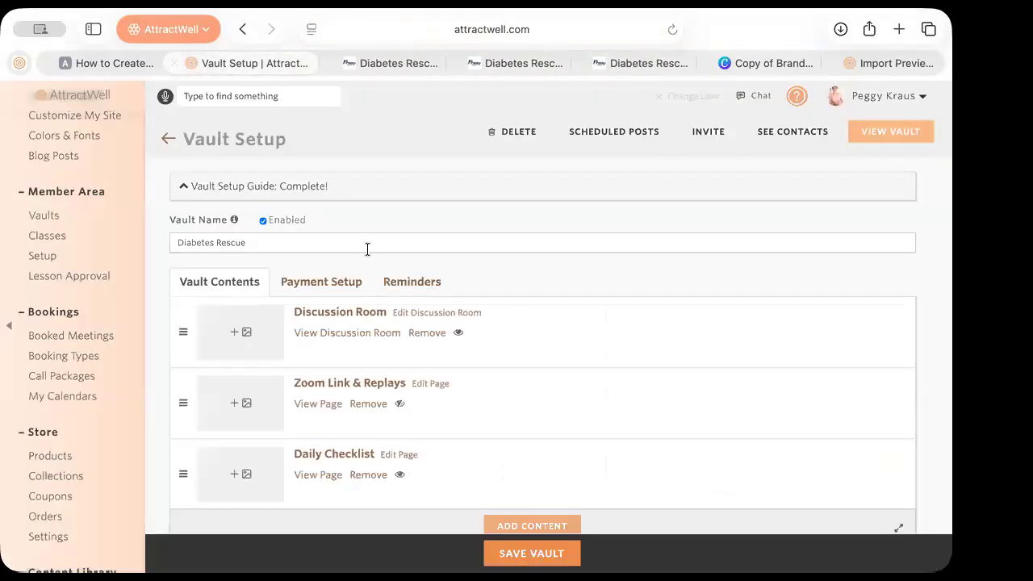
Show the vault's pricing plans and inspect the $799 one-time plan without changes
left_click(344, 292)
scroll(432, 376, "down", 3)
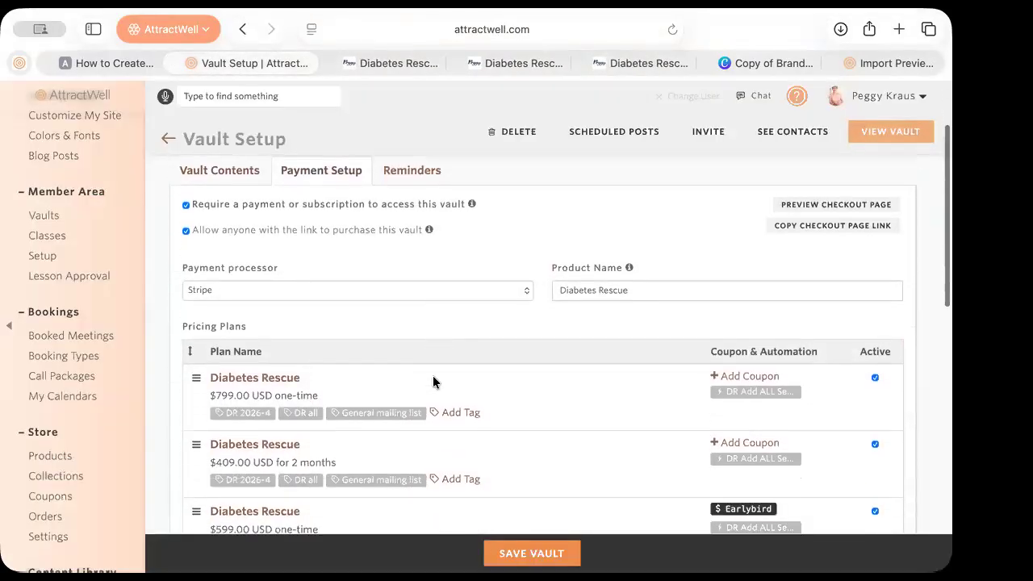
scroll(422, 342, "down", 1)
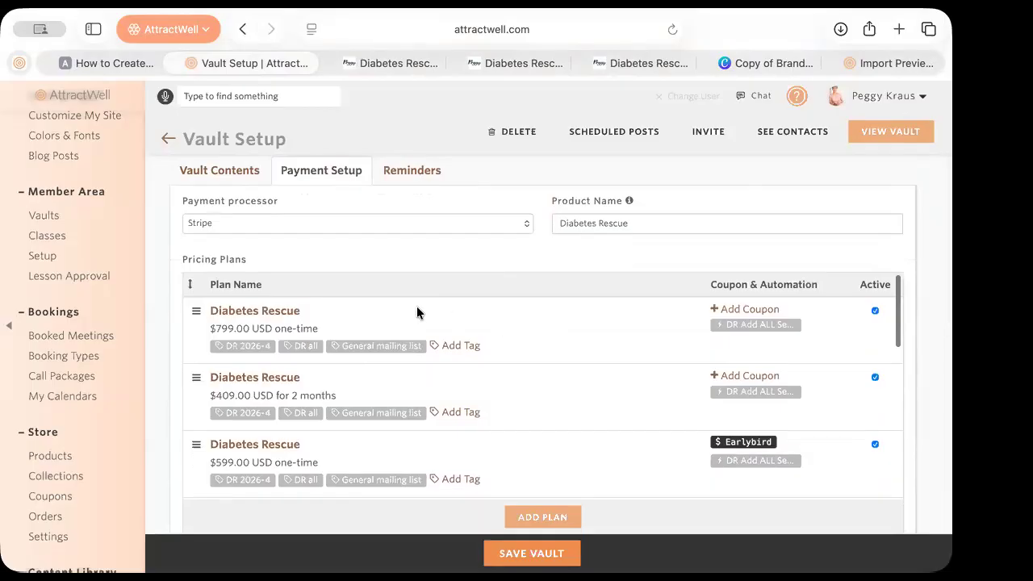
left_click(258, 313)
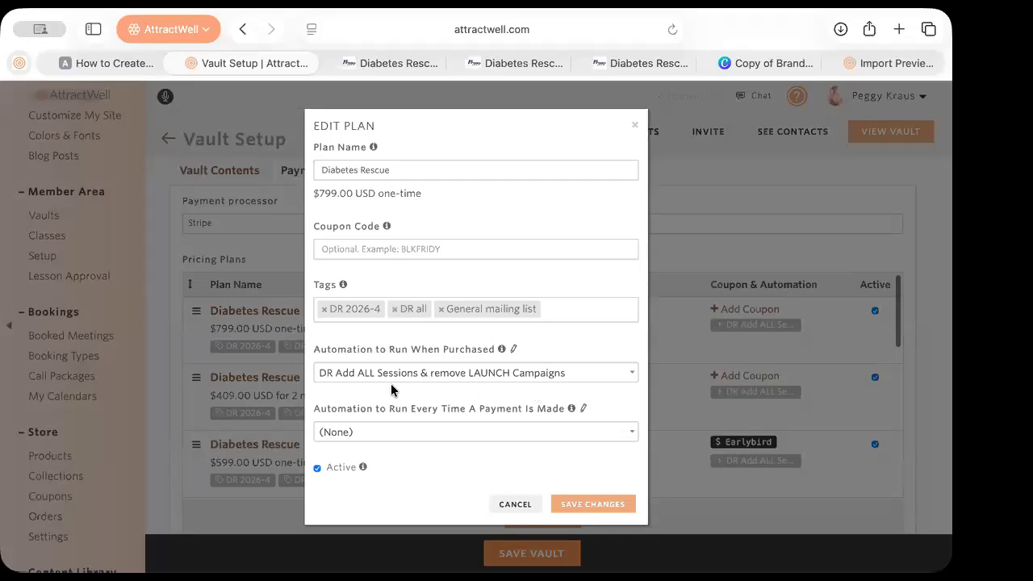
left_click(160, 345)
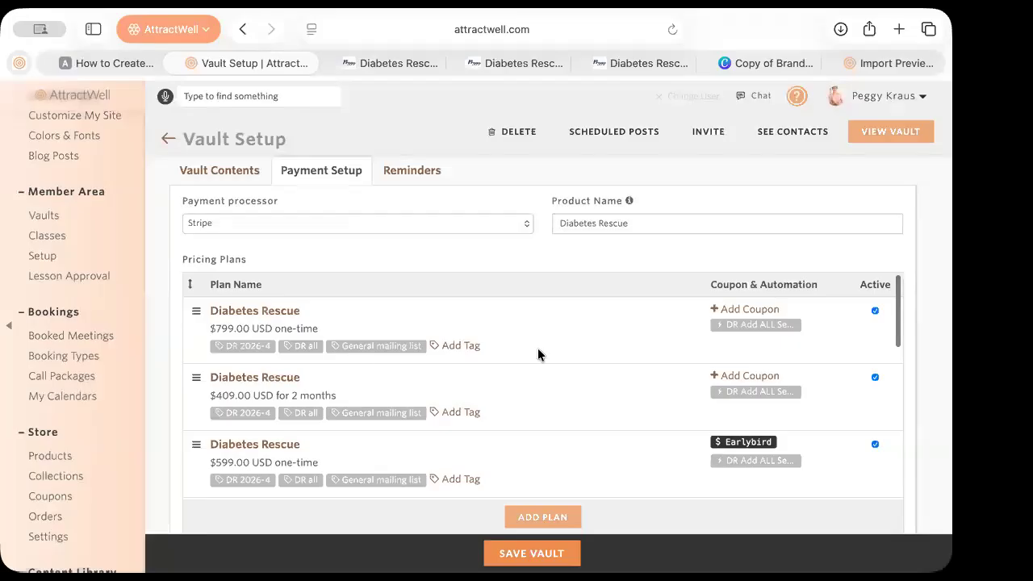
Scroll to Checkout Page Options showing the redirect to the Podio web form
scroll(538, 348, "down", 5)
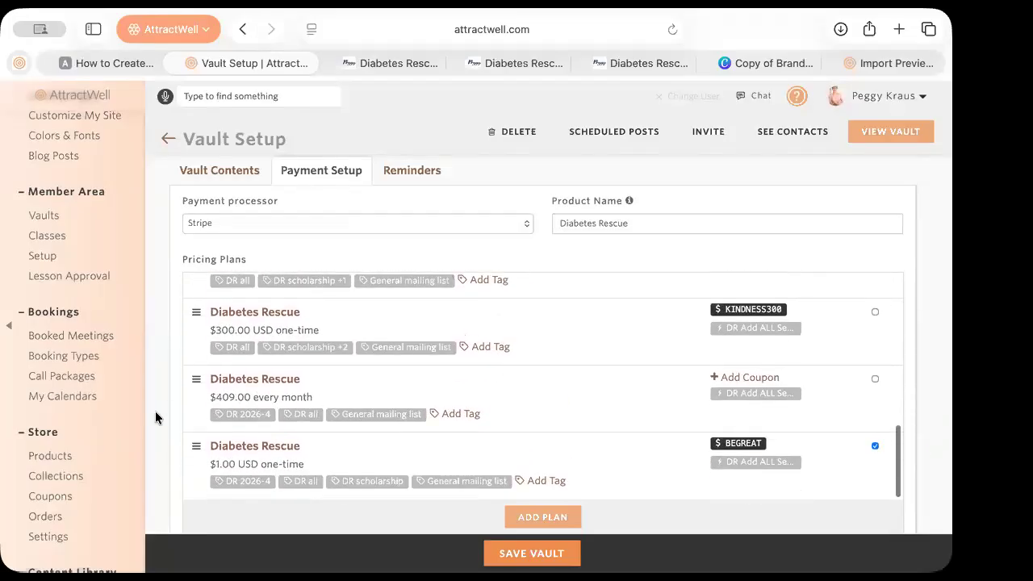
scroll(147, 475, "down", 5)
scroll(147, 470, "down", 10)
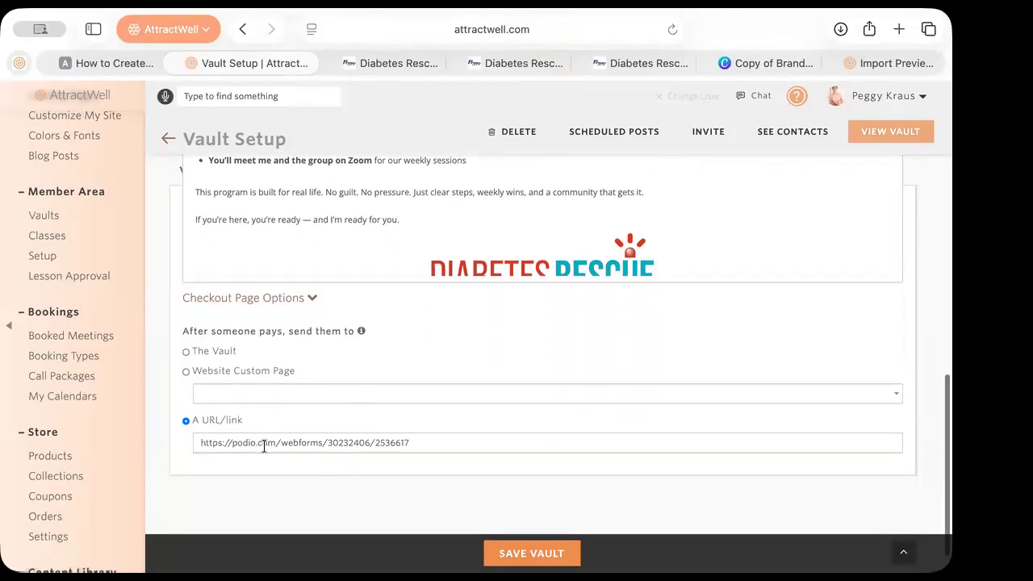
left_click(234, 445)
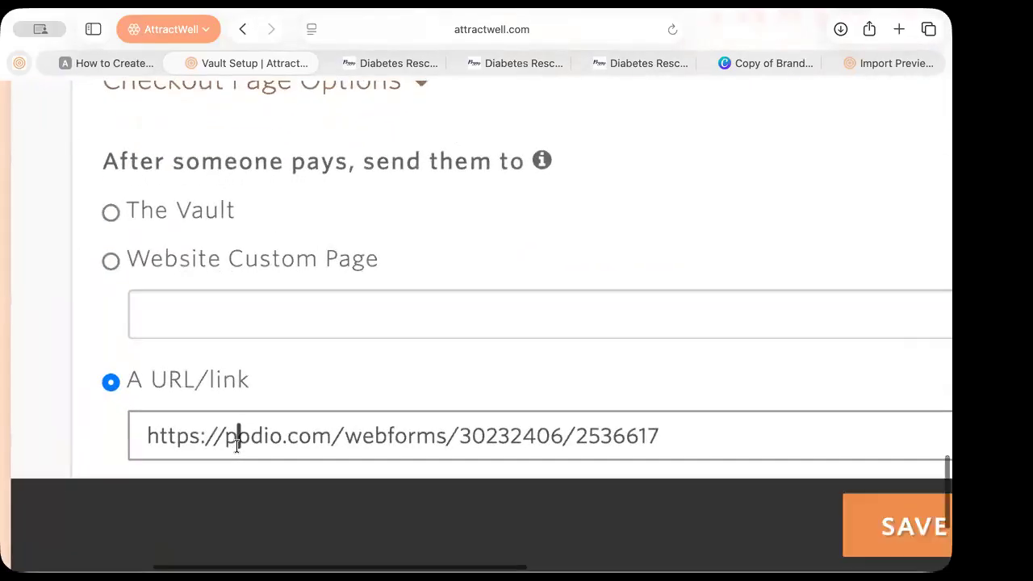
scroll(358, 439, "down", 3)
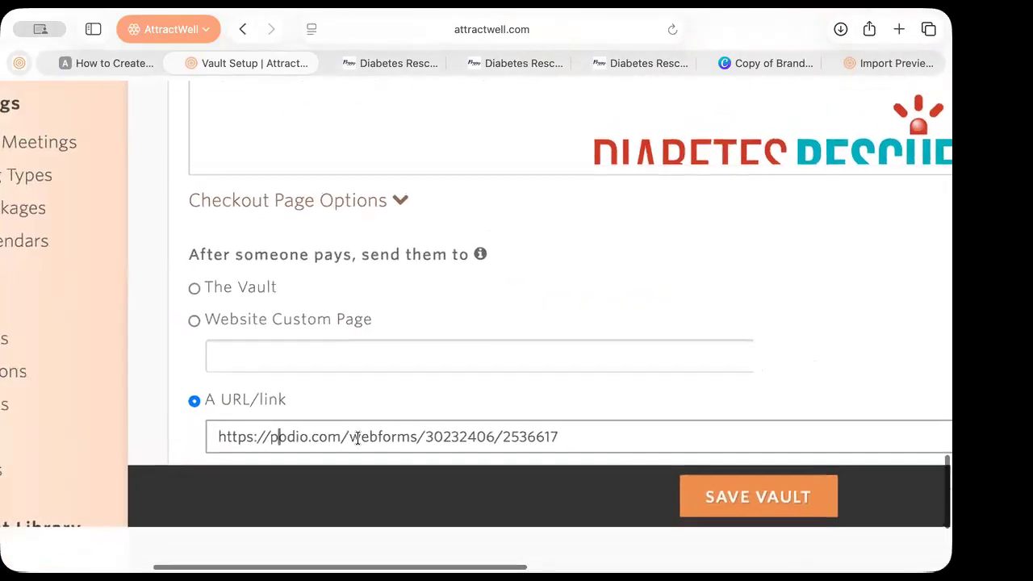
scroll(358, 438, "down", 1)
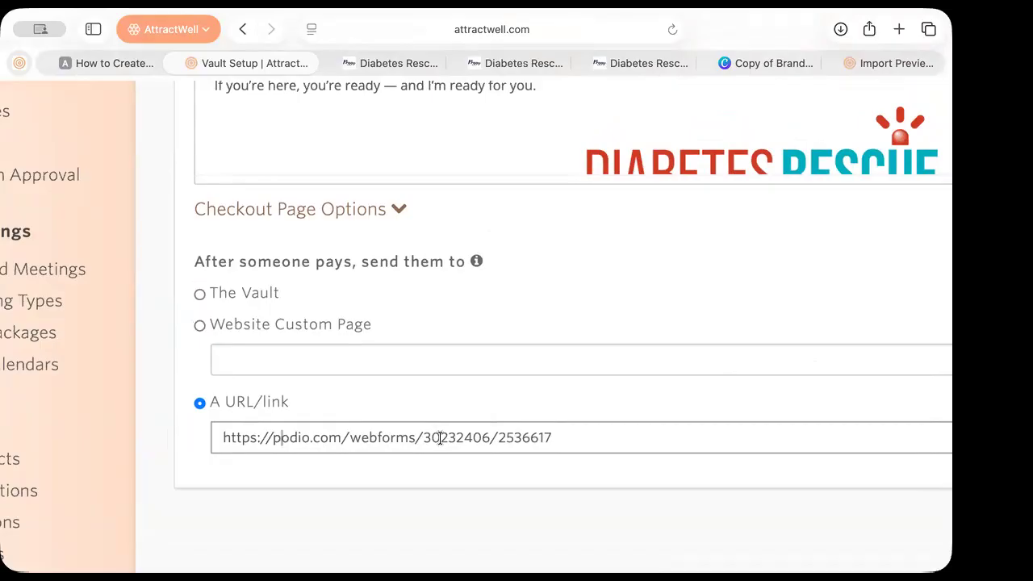
scroll(440, 438, "down", 5)
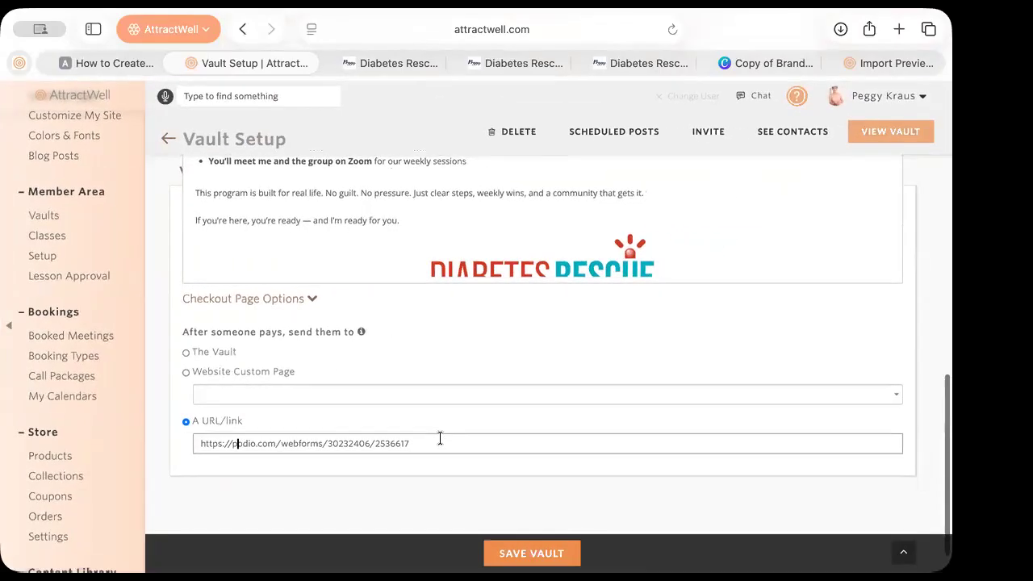
scroll(447, 436, "up", 2)
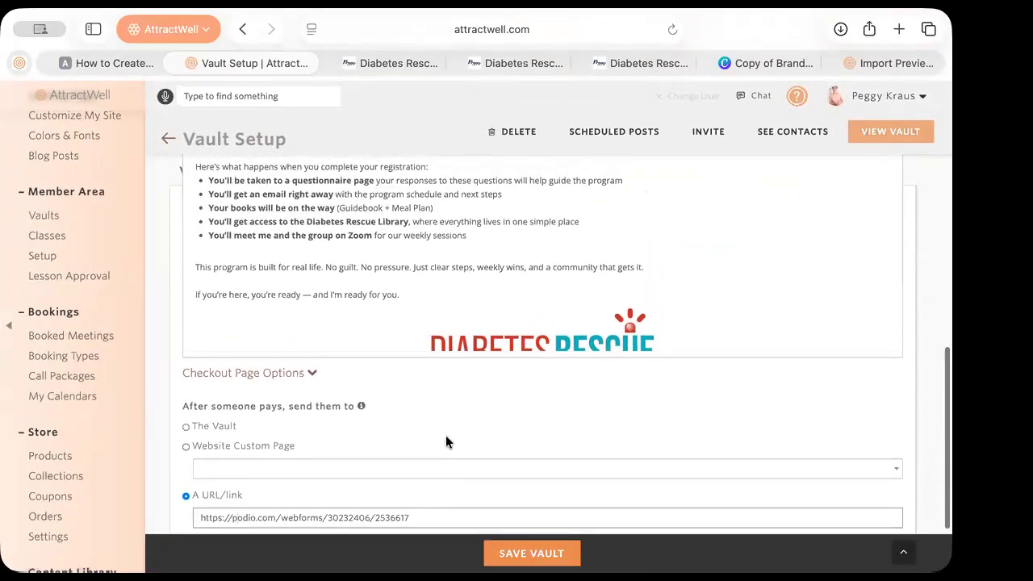
scroll(445, 440, "down", 1)
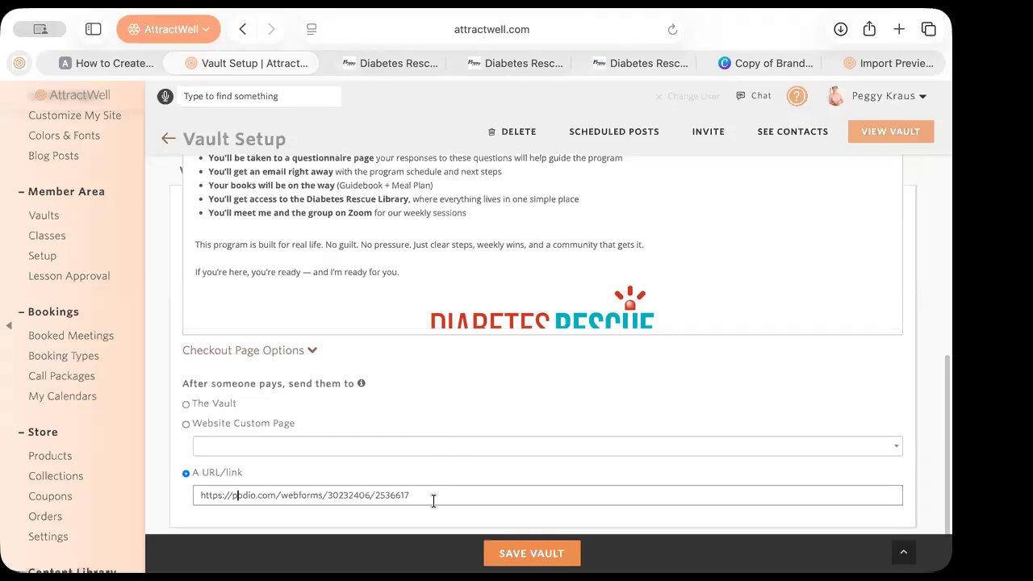
scroll(446, 422, "up", 2)
scroll(446, 422, "up", 1)
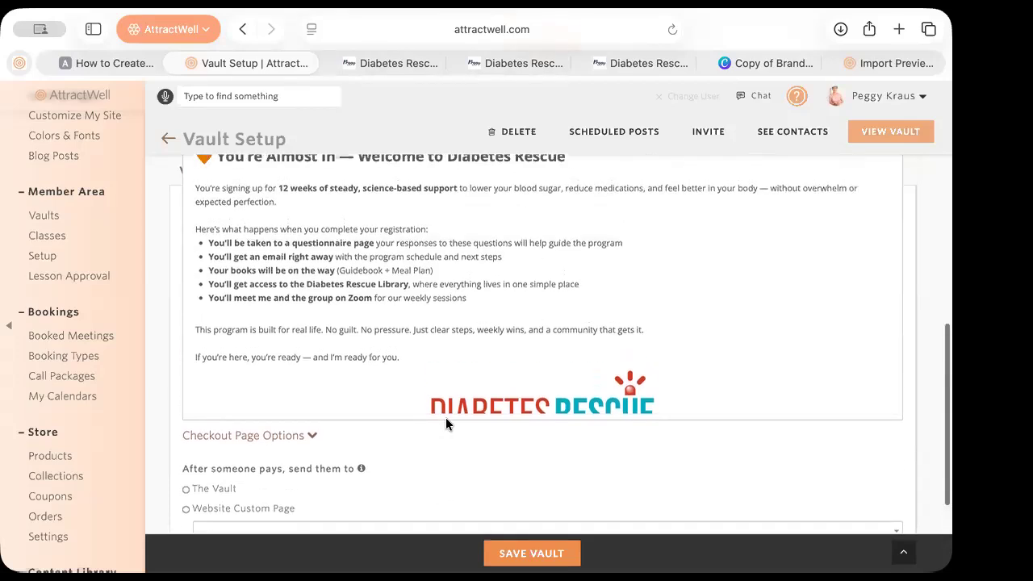
scroll(446, 417, "up", 2)
scroll(446, 417, "down", 4)
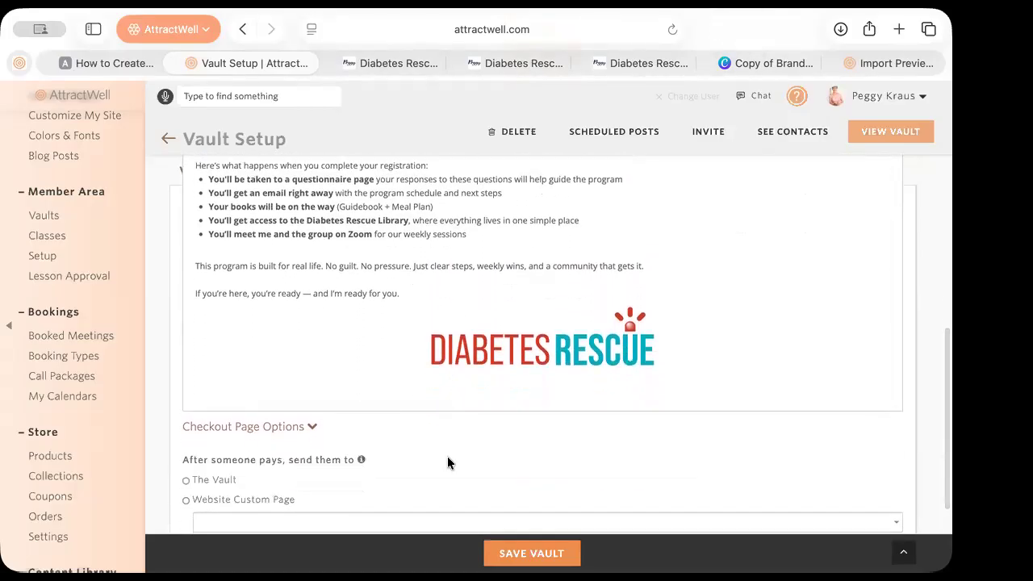
scroll(448, 461, "down", 3)
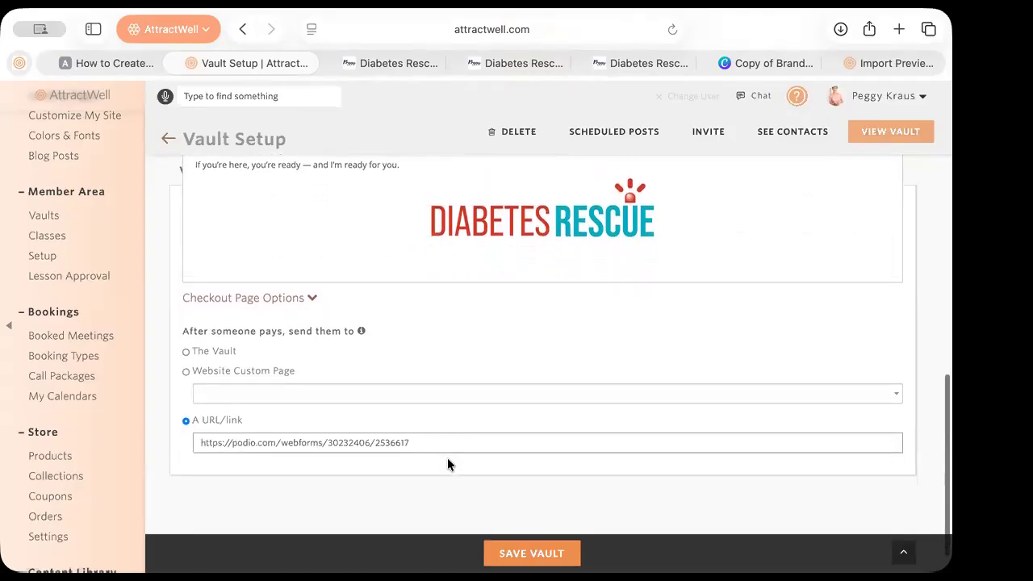
scroll(431, 295, "up", 4)
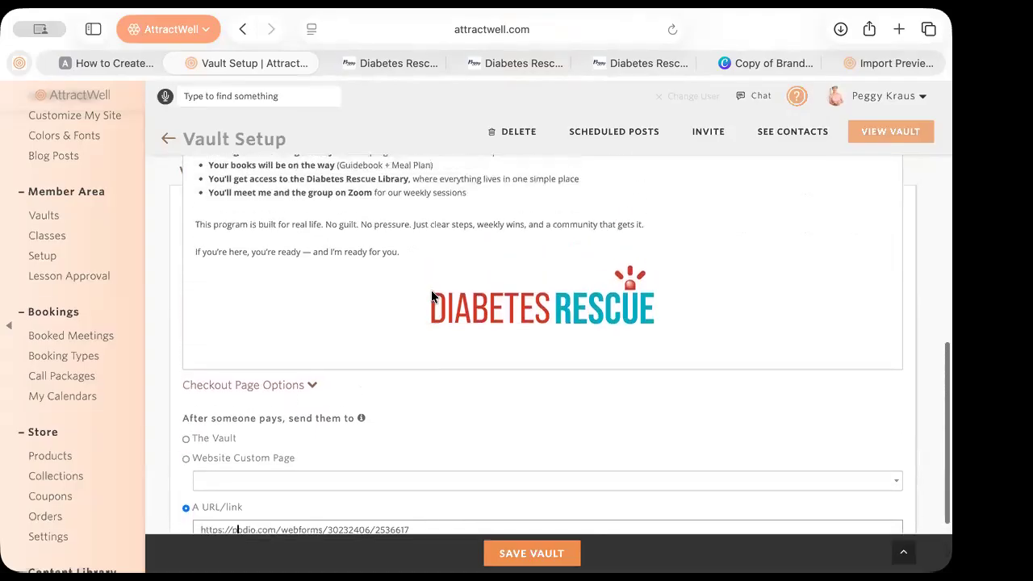
scroll(431, 296, "up", 2)
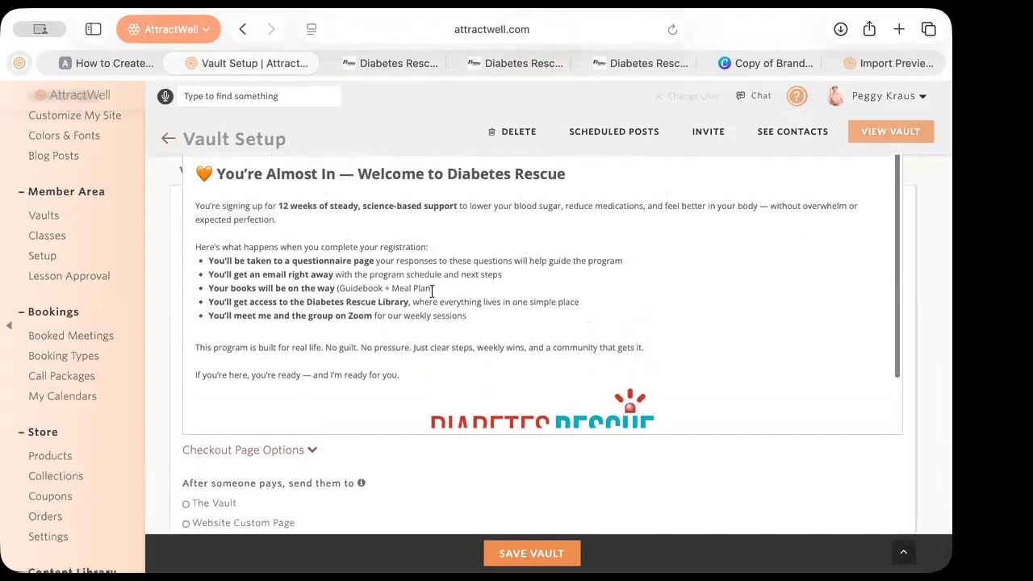
left_click(404, 373)
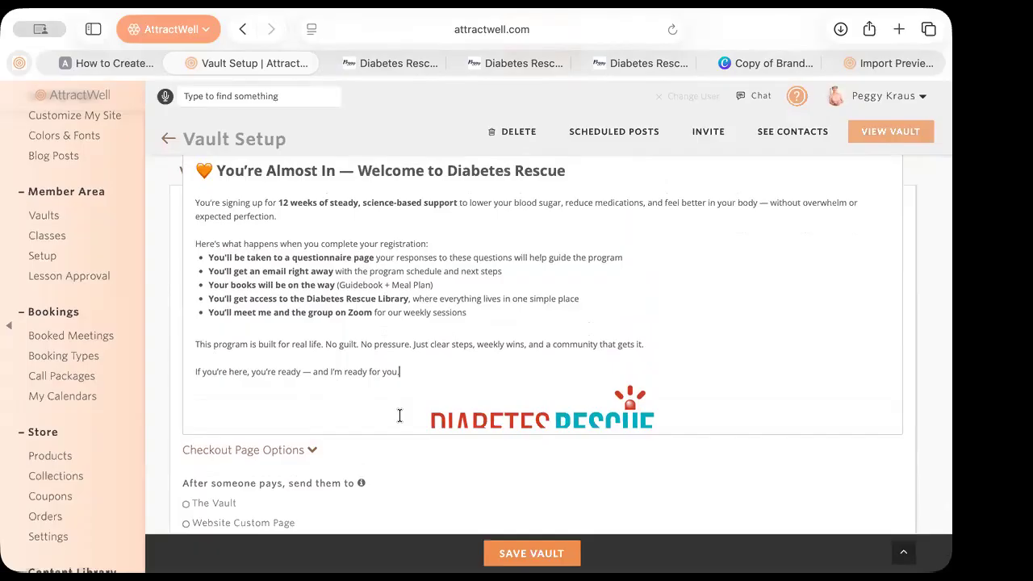
Glance at the blog article, then list Discussion Room, Zoom Link & Replays and Daily Checklist in Vault Contents
left_click(119, 61)
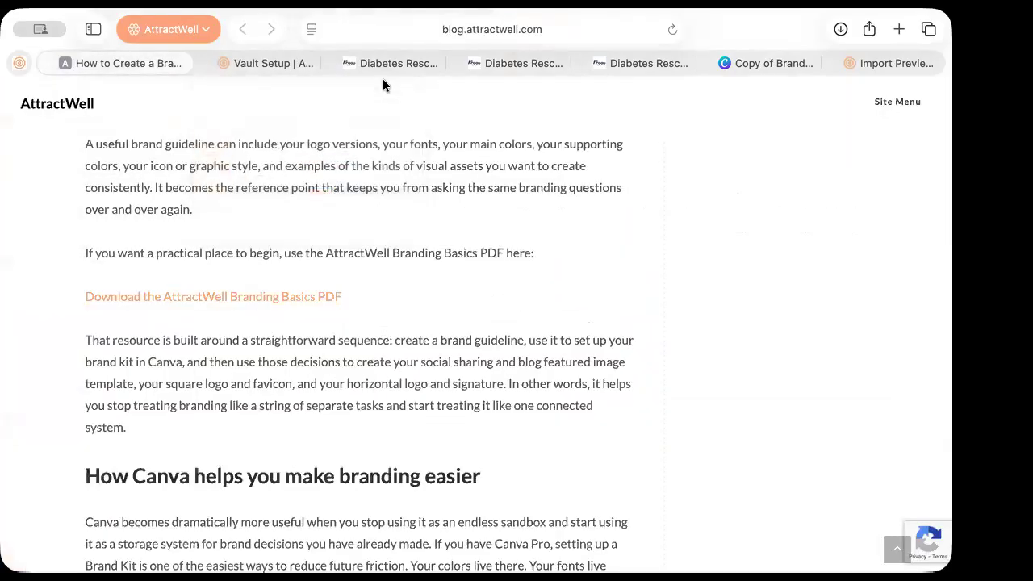
left_click(251, 63)
scroll(153, 231, "up", 5)
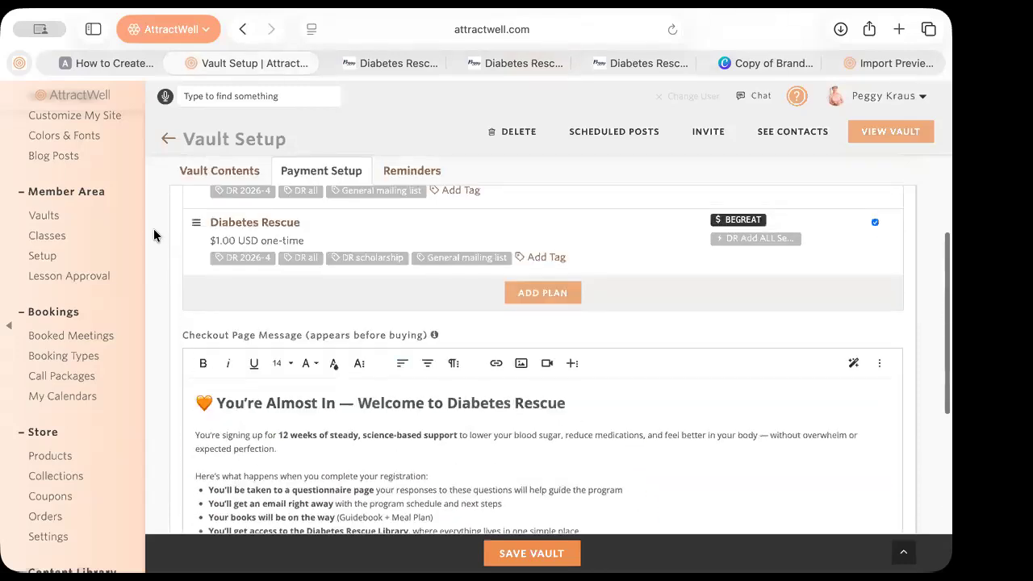
scroll(154, 234, "up", 3)
left_click(206, 263)
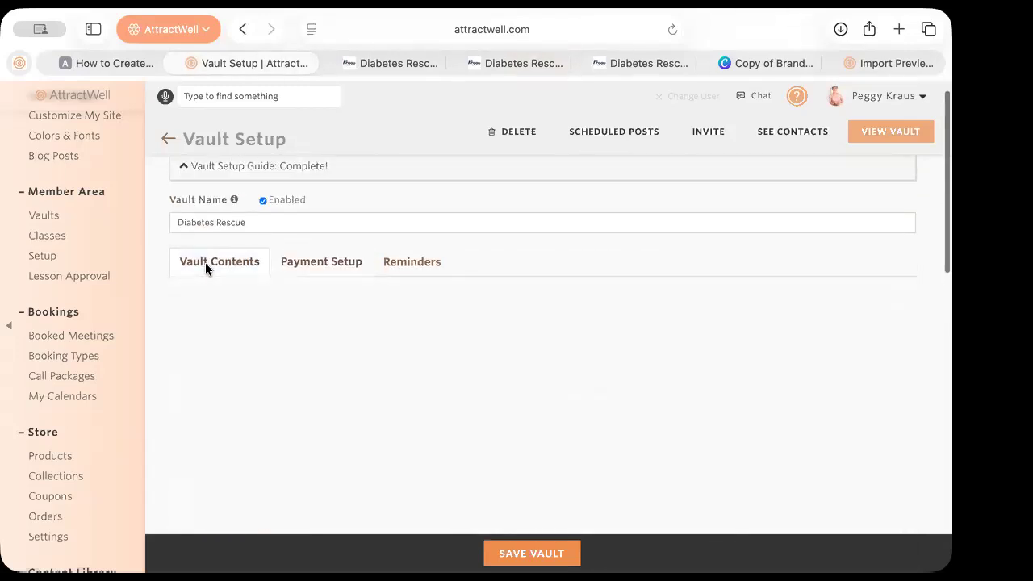
scroll(434, 371, "down", 1)
scroll(436, 374, "up", 1)
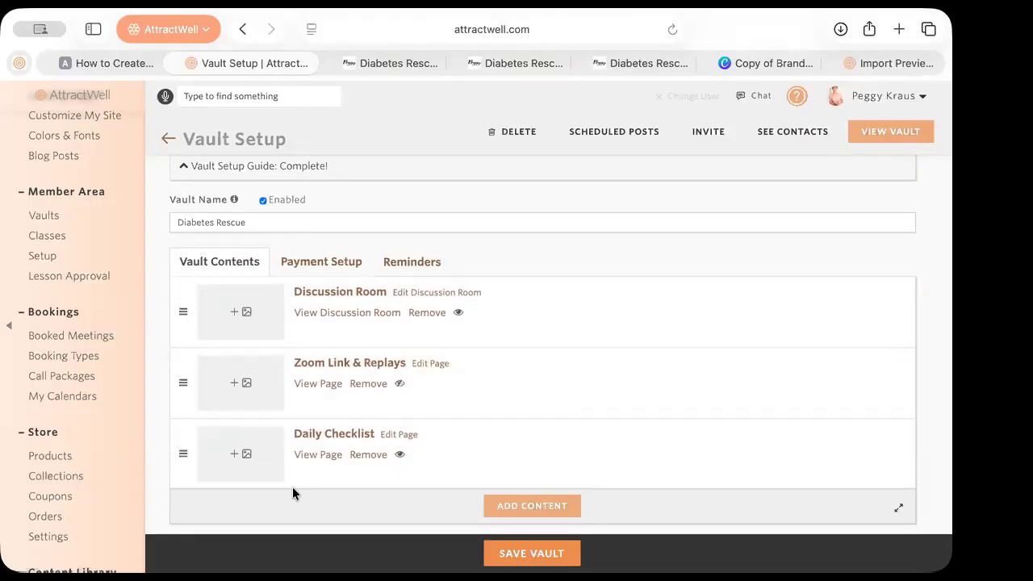
scroll(69, 463, "down", 10)
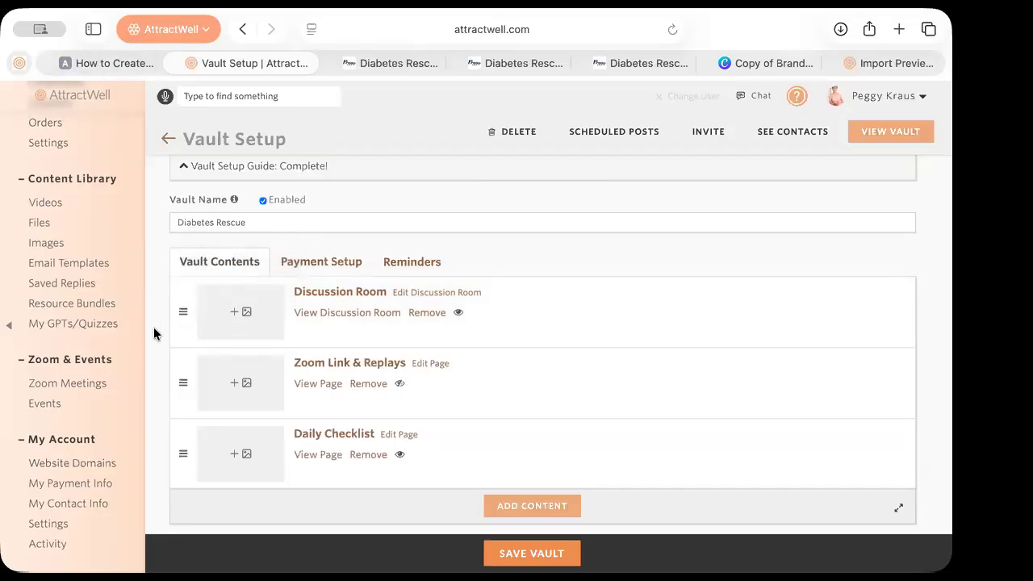
Expand the vault's Entry Settings, then return to Payment Setup at the Checkout Page Message
scroll(155, 326, "down", 1)
scroll(156, 323, "down", 5)
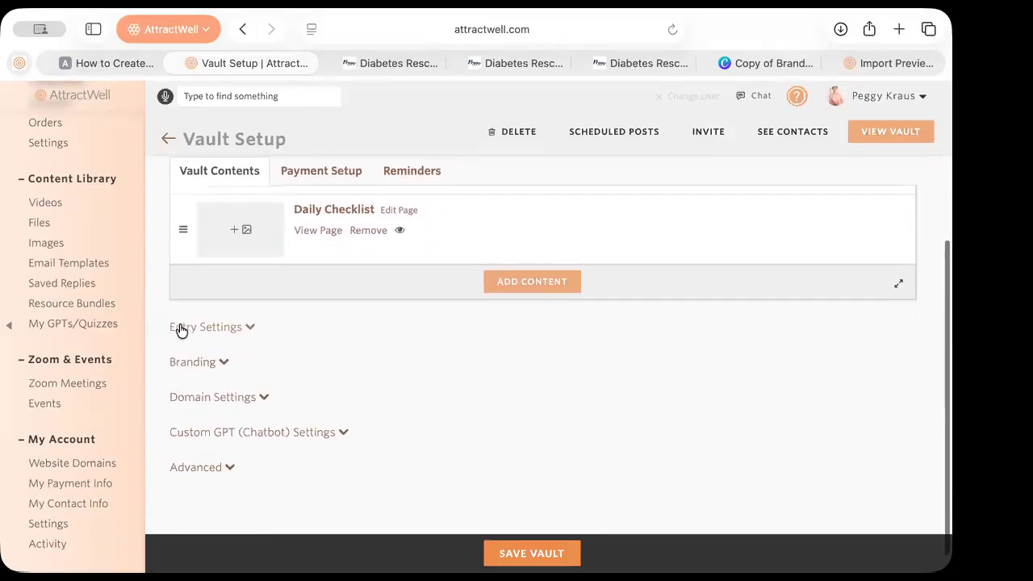
left_click(178, 328)
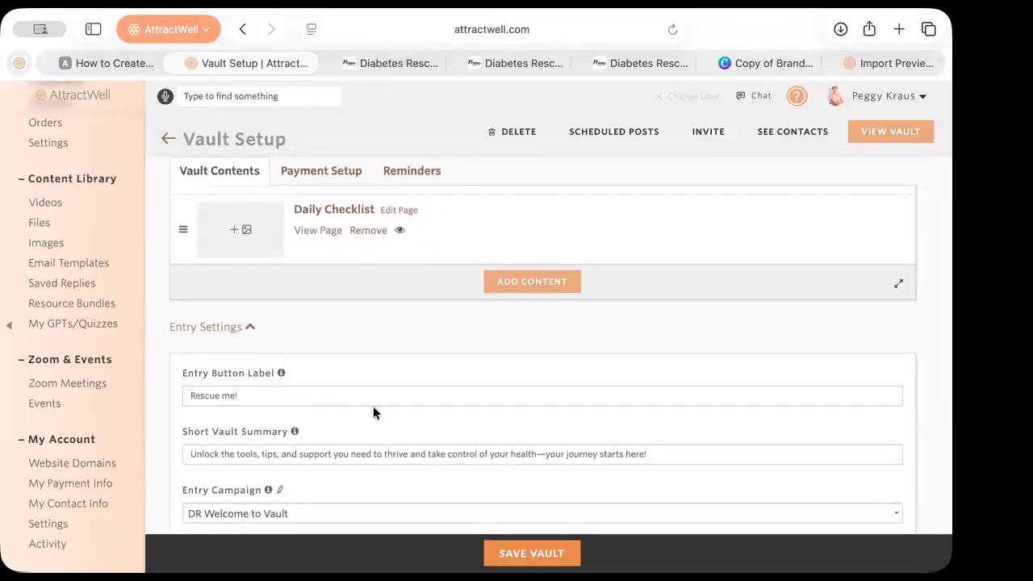
scroll(305, 418, "down", 3)
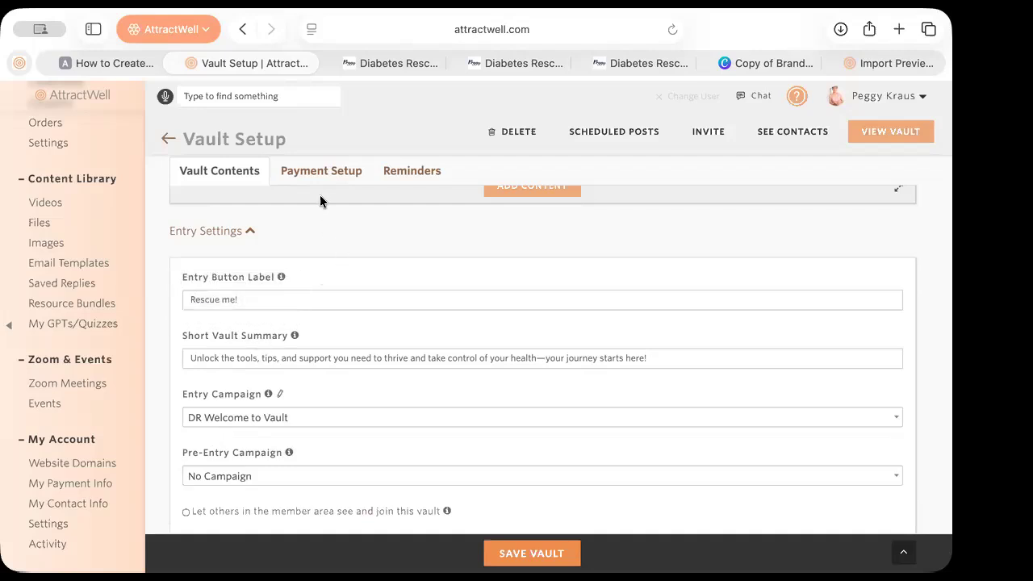
left_click(319, 172)
scroll(304, 375, "down", 10)
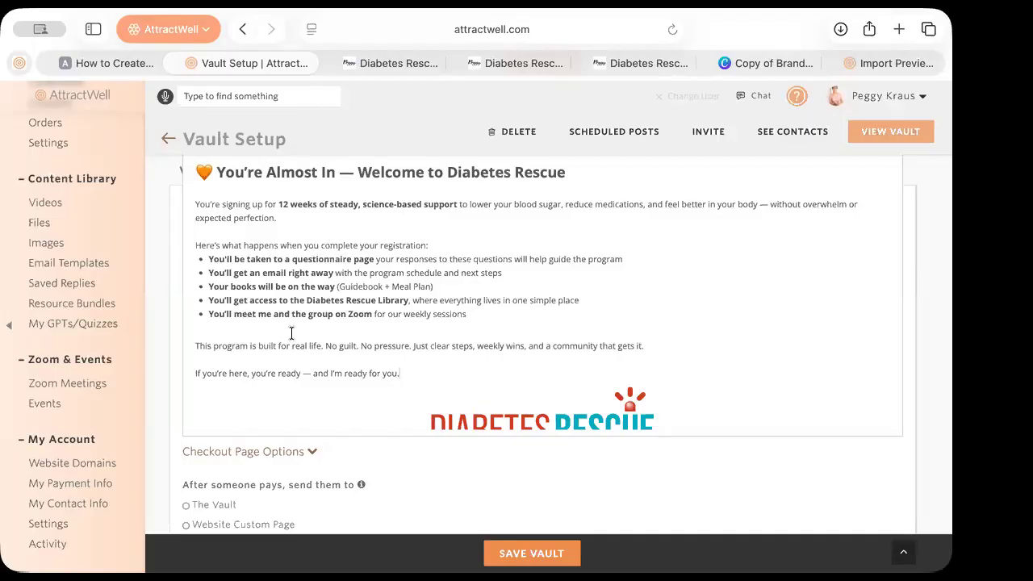
Set the after-payment destination to a Website Custom Page and review the checkout options
scroll(308, 508, "down", 3)
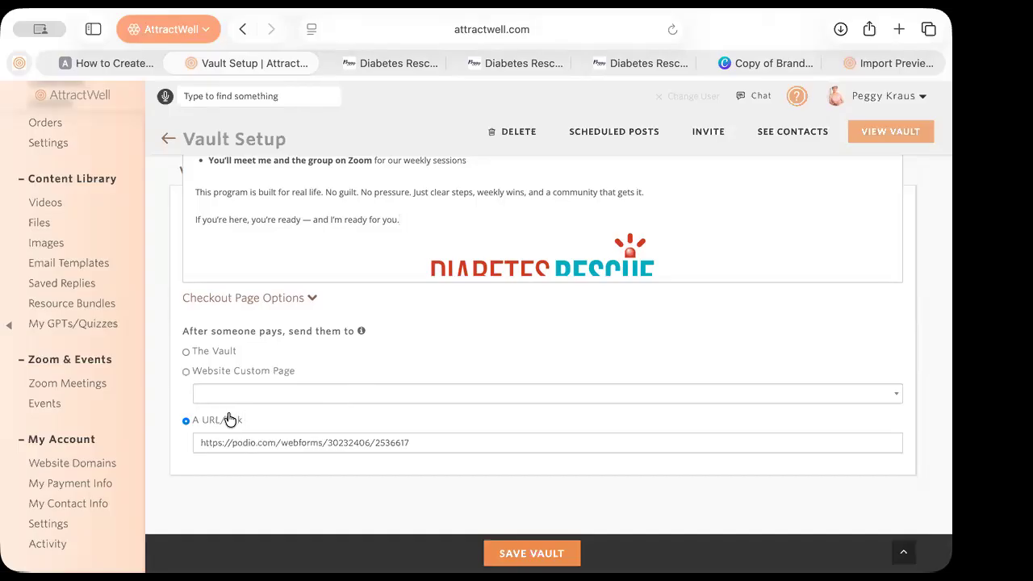
left_click(192, 373)
scroll(440, 316, "up", 3)
scroll(441, 323, "down", 2)
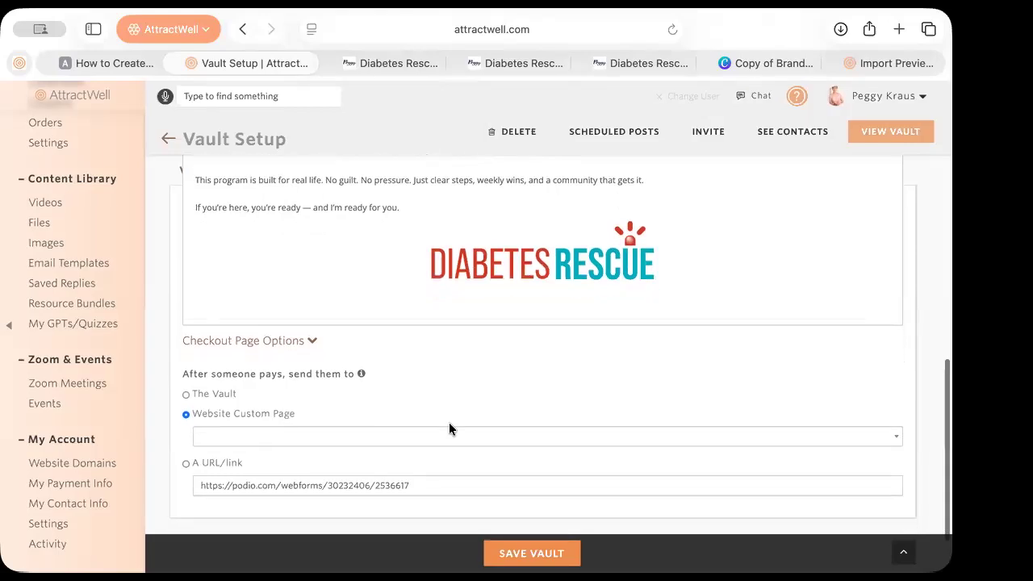
scroll(444, 403, "up", 2)
mouse_move(440, 321)
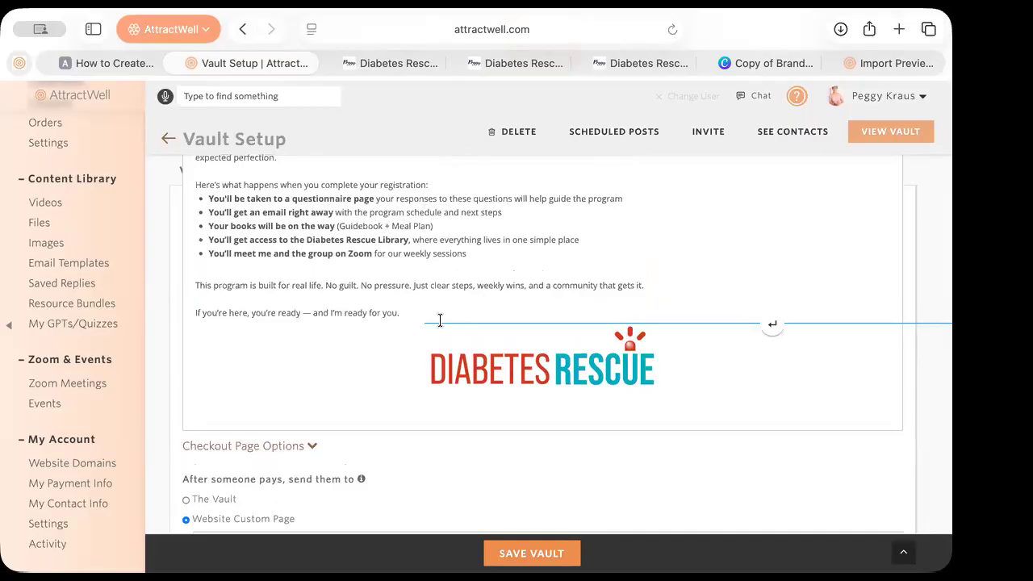
scroll(440, 320, "down", 4)
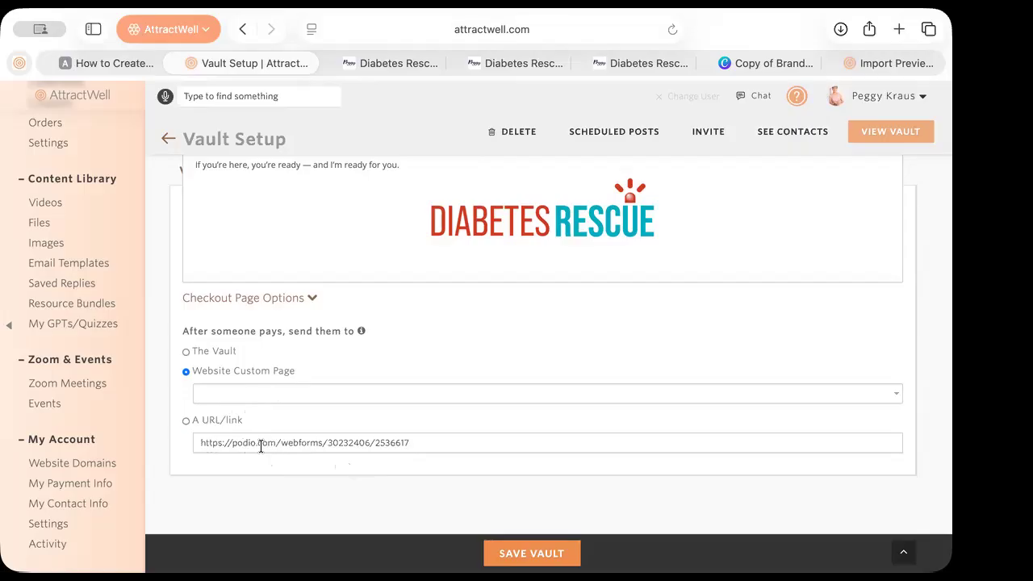
Switch the after-payment destination back to the Podio web form URL/link and review the checkout settings
left_click(185, 421)
scroll(368, 497, "up", 7)
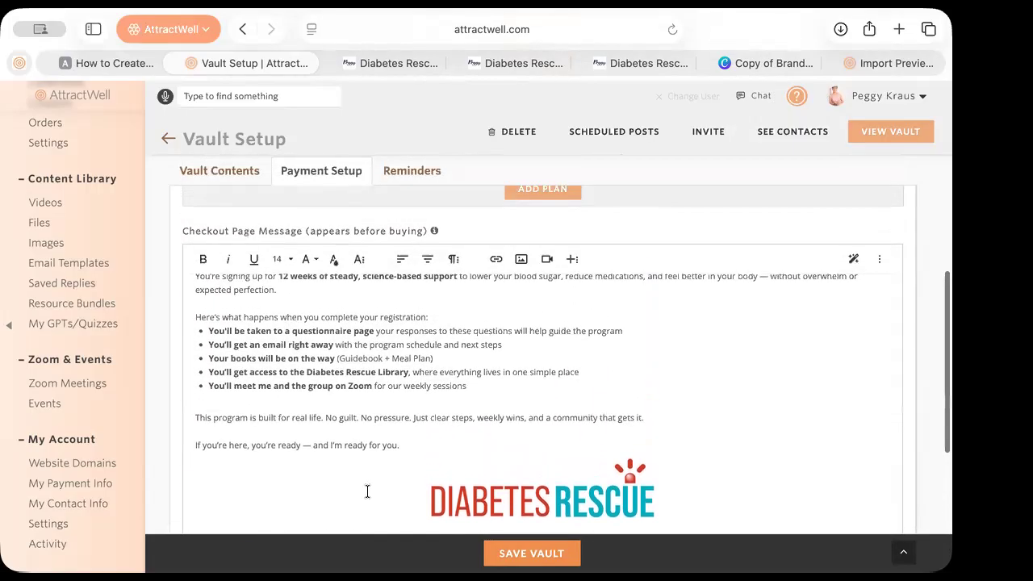
scroll(368, 490, "down", 4)
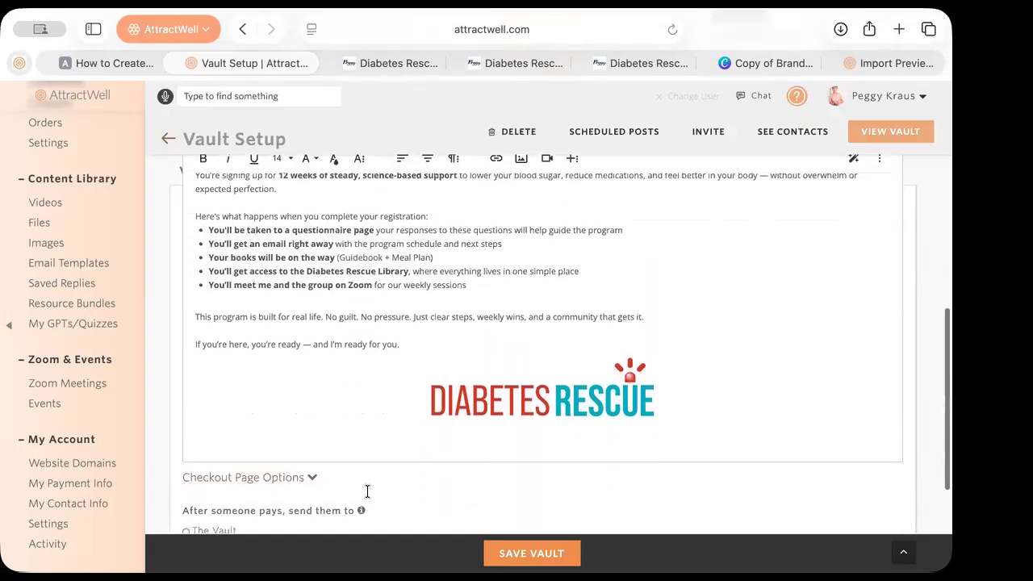
scroll(368, 496, "down", 3)
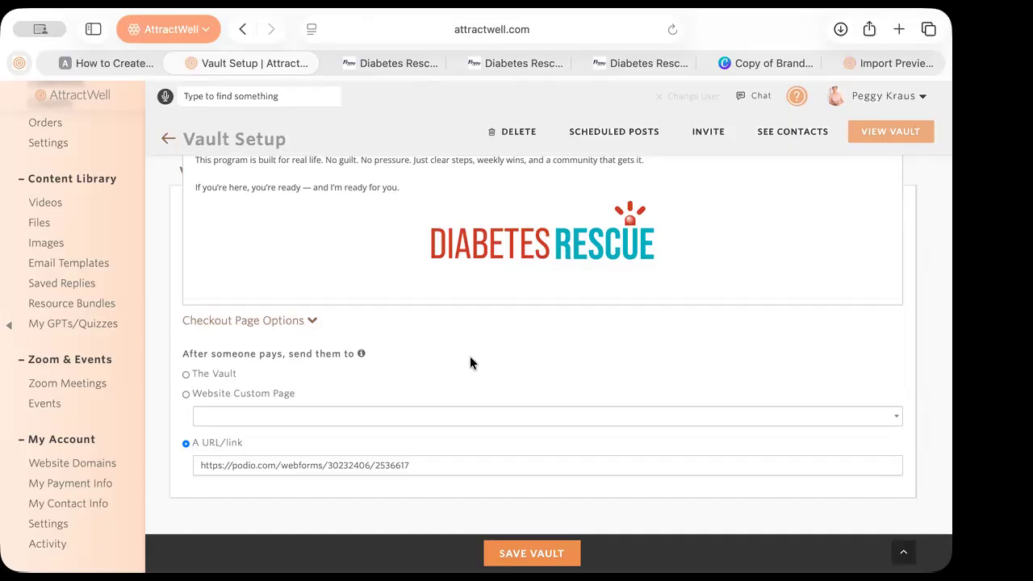
Scroll the left sidebar and open My Account Settings
scroll(128, 283, "up", 10)
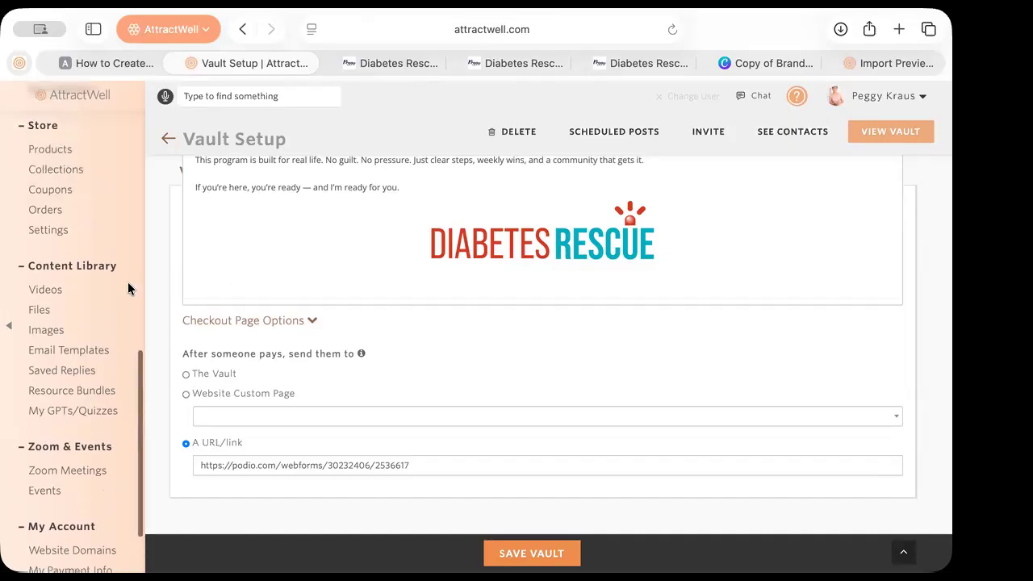
scroll(128, 288, "up", 5)
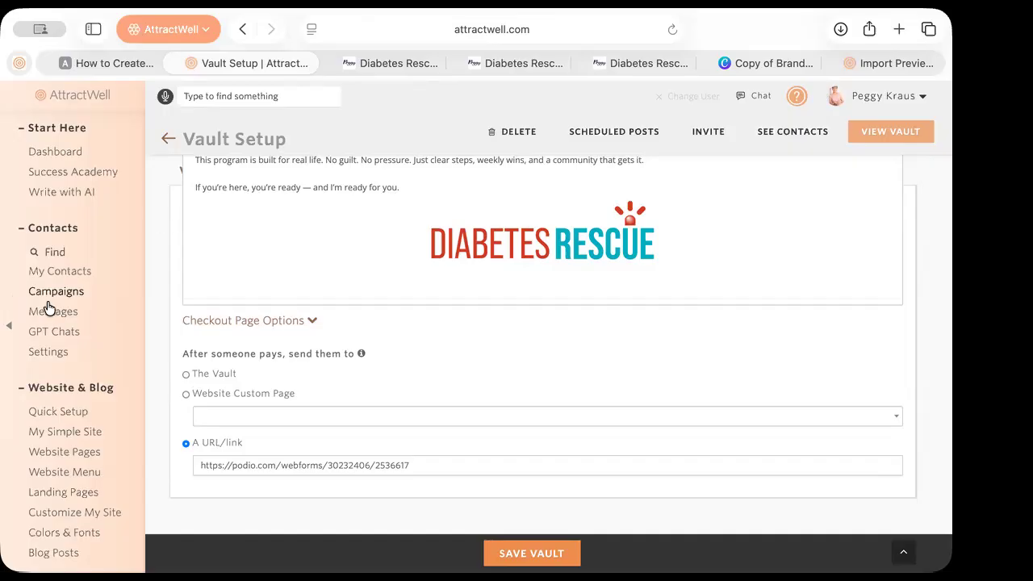
scroll(46, 305, "down", 10)
left_click(49, 523)
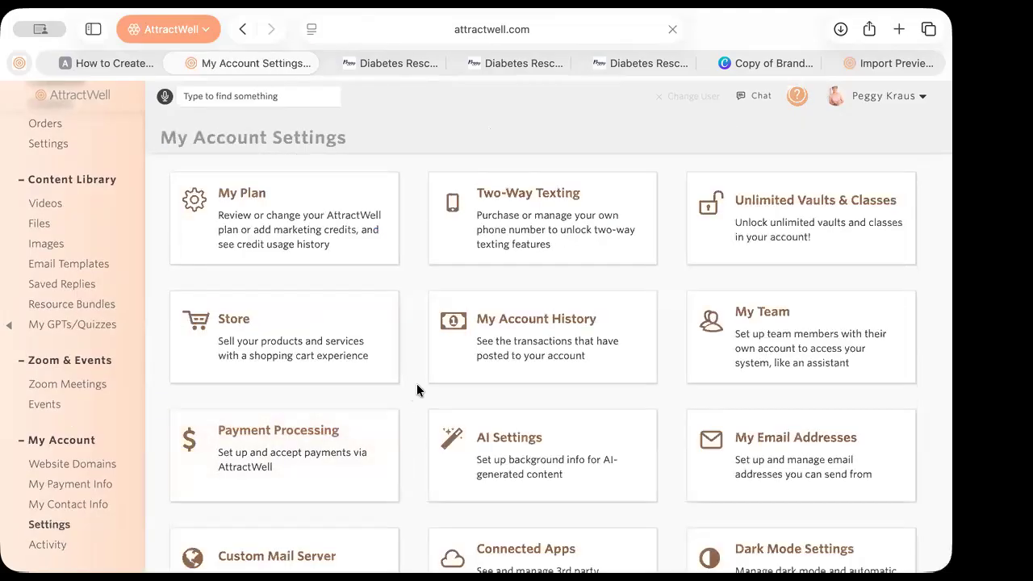
Open the Website Activity reports from the sidebar
scroll(418, 386, "down", 5)
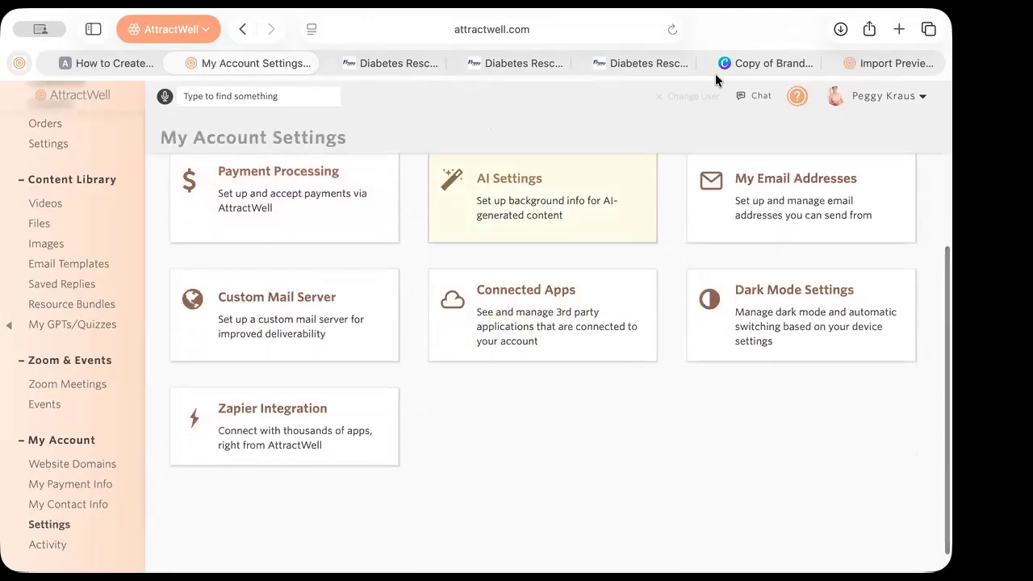
scroll(649, 379, "up", 5)
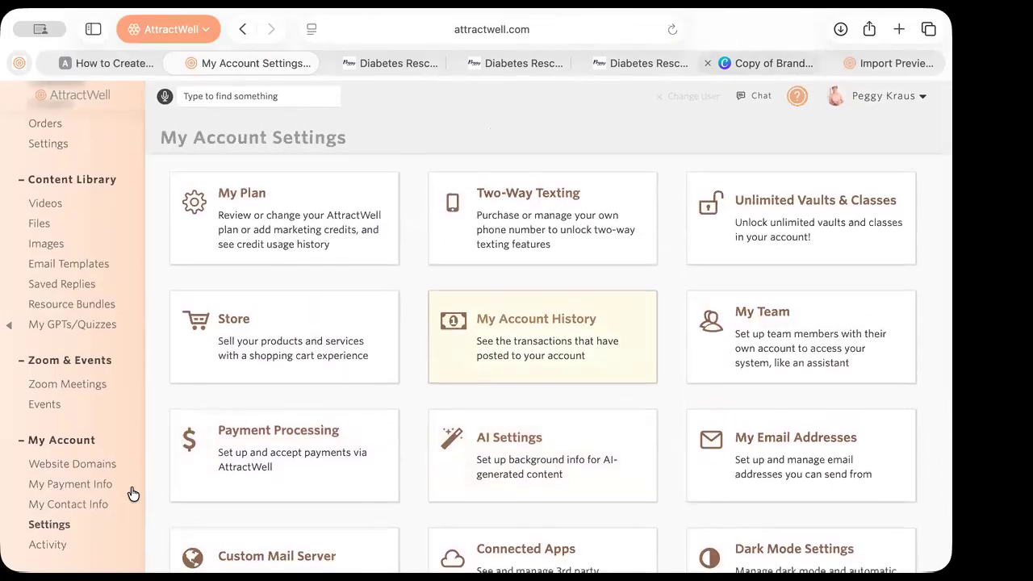
left_click(58, 548)
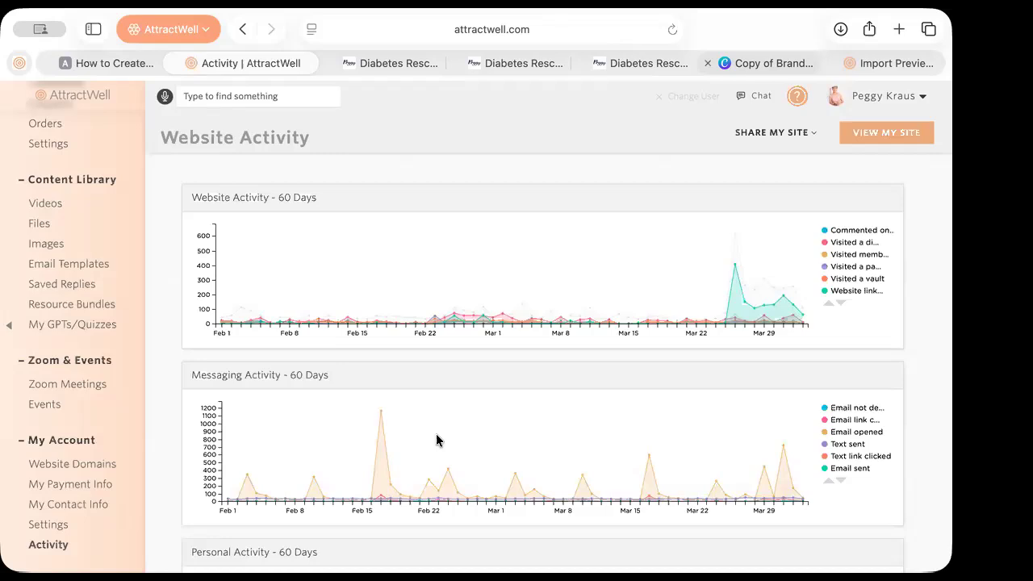
Scroll down Website Activity to the empty 60-day Custom Campaign Tracking panel
scroll(436, 440, "down", 5)
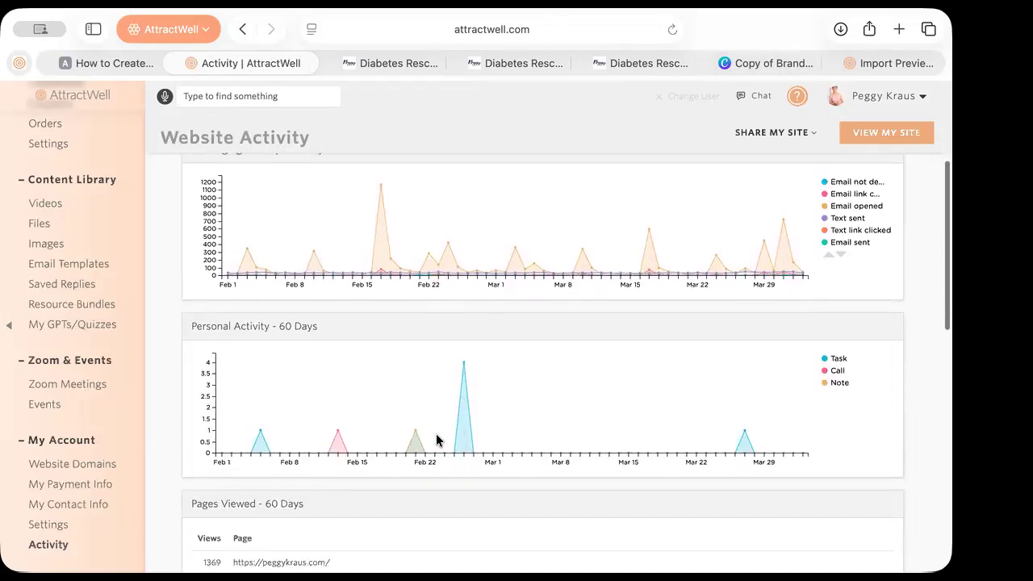
scroll(436, 440, "down", 10)
scroll(436, 440, "down", 3)
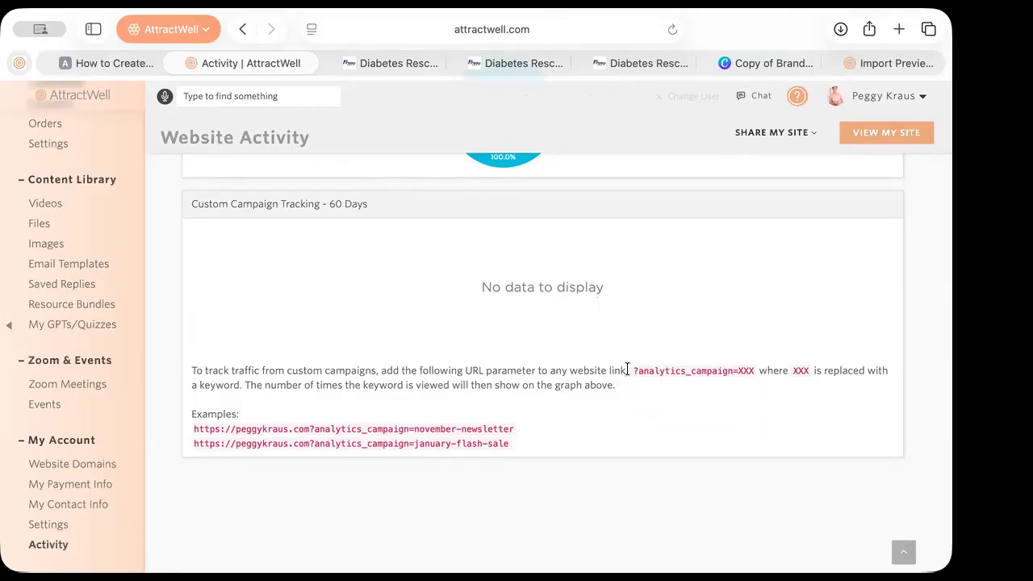
left_click_drag(635, 373, 753, 372)
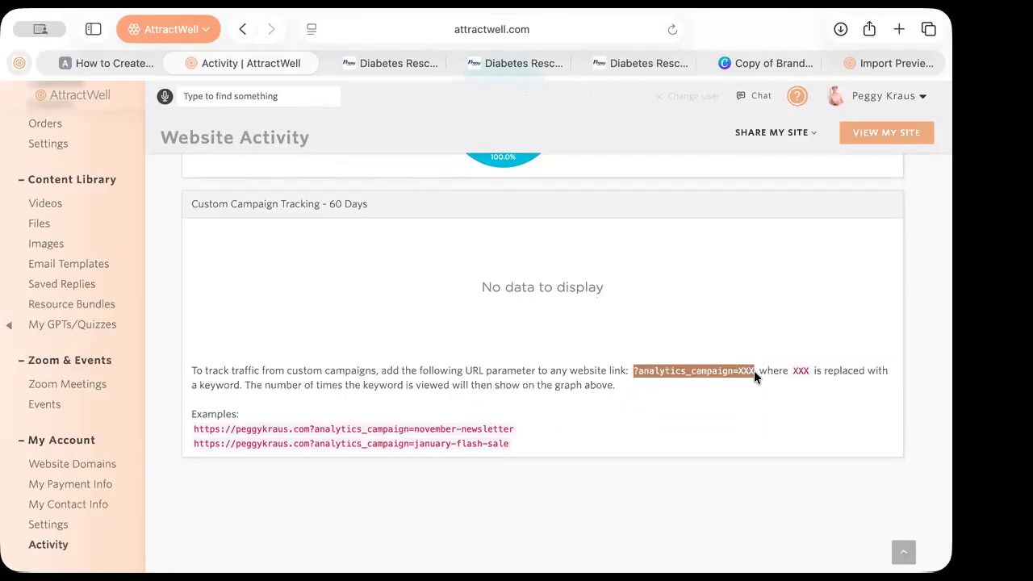
left_click(744, 369)
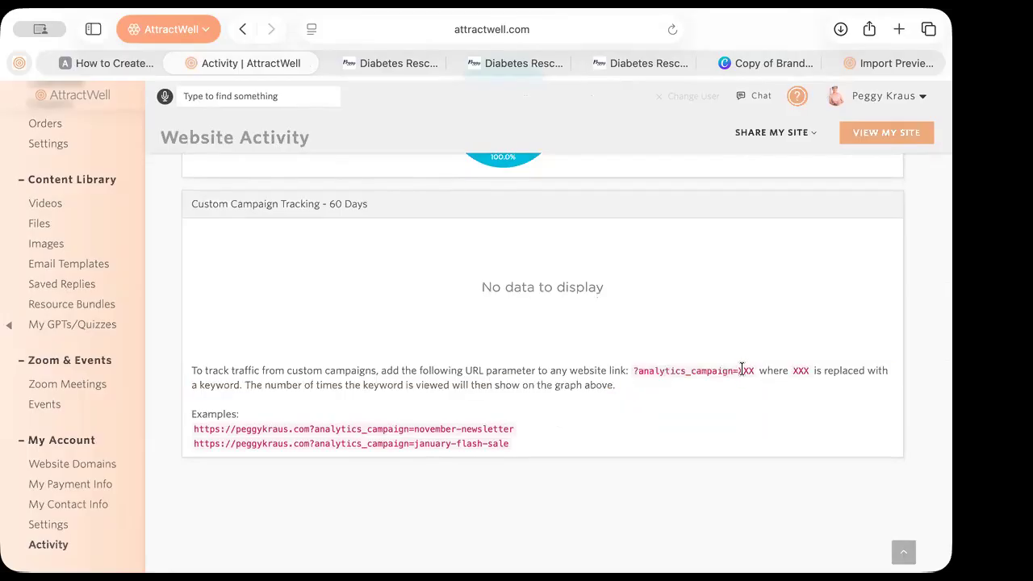
mouse_move(741, 369)
left_mouse_down()
mouse_move(762, 378)
mouse_move(735, 370)
left_mouse_up()
left_click(751, 365)
left_click(699, 385)
scroll(419, 429, "up", 5)
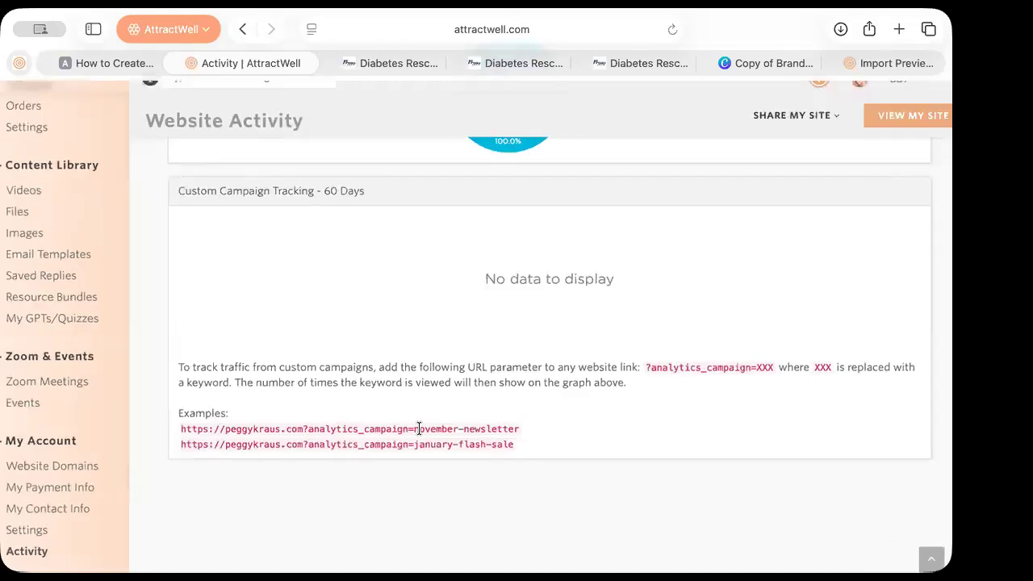
left_click_drag(409, 430, 570, 429)
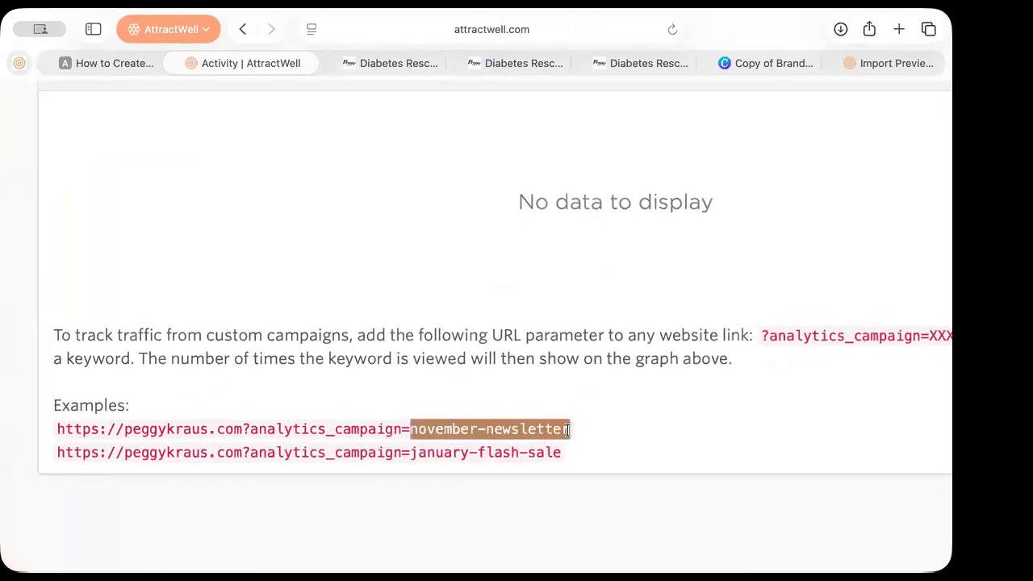
left_click_drag(409, 452, 572, 456)
left_click(526, 455)
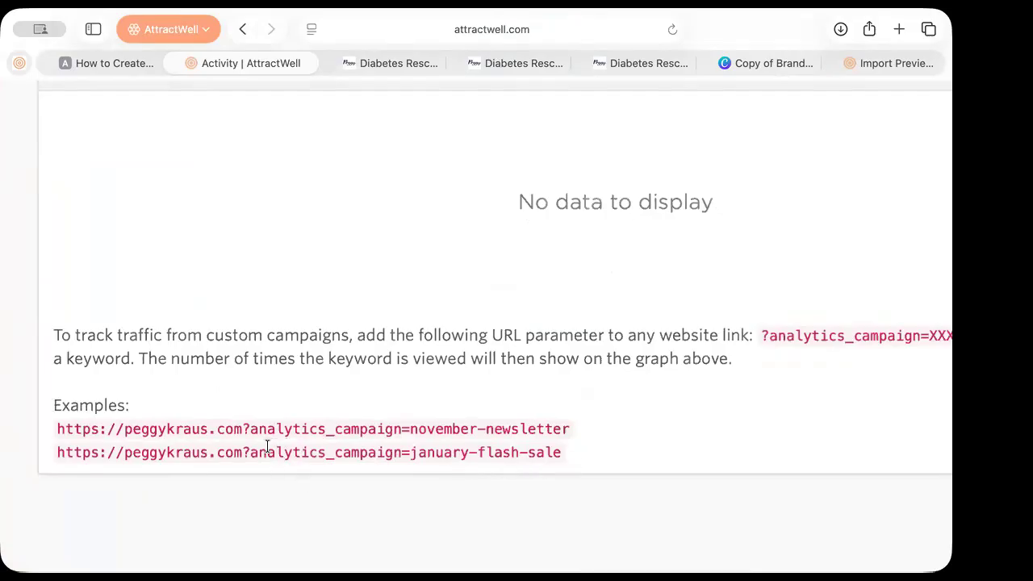
scroll(267, 447, "down", 3)
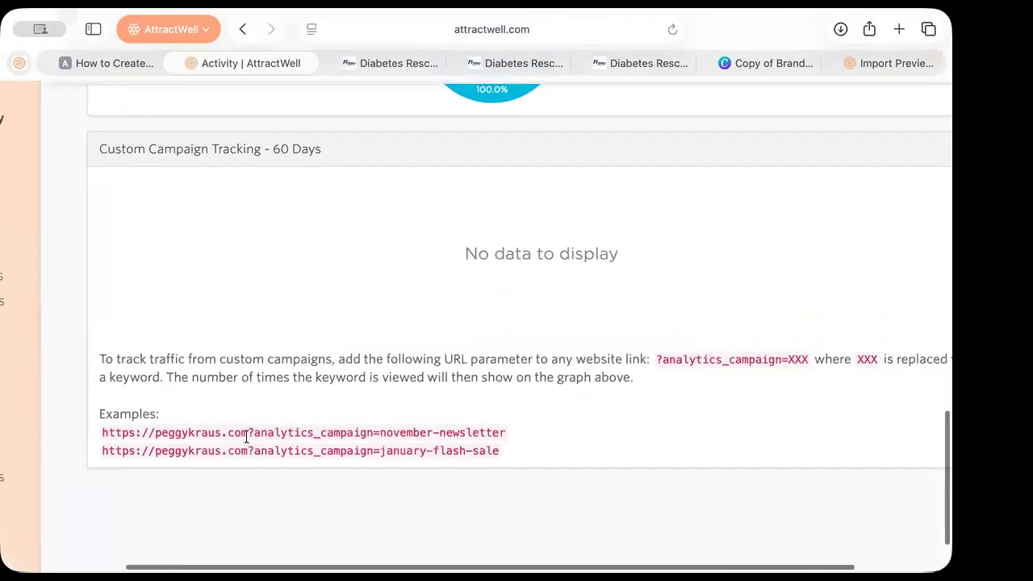
left_click_drag(246, 437, 80, 431)
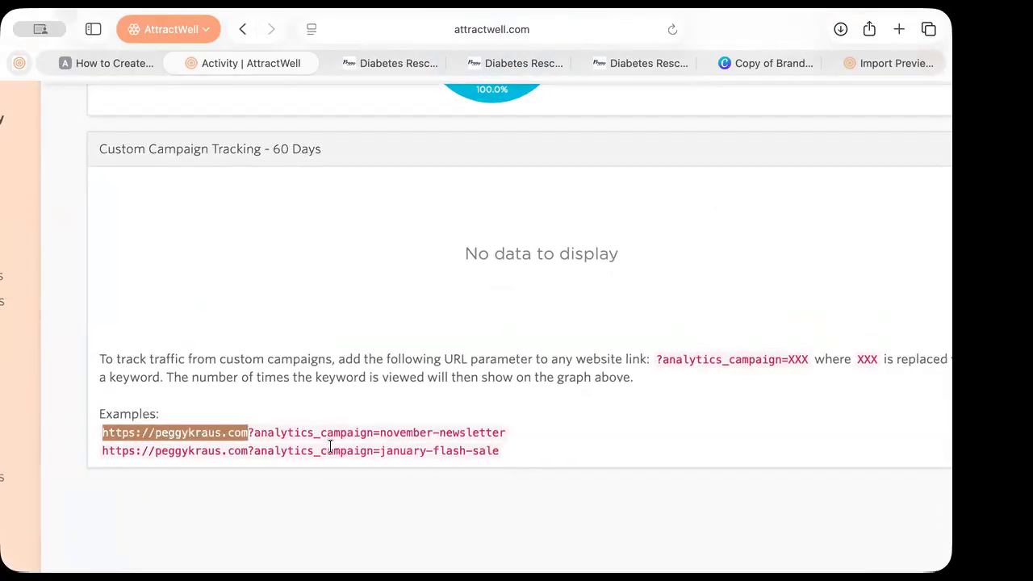
left_click(267, 436)
left_click_drag(249, 433, 535, 439)
left_click(535, 440)
scroll(535, 440, "up", 1)
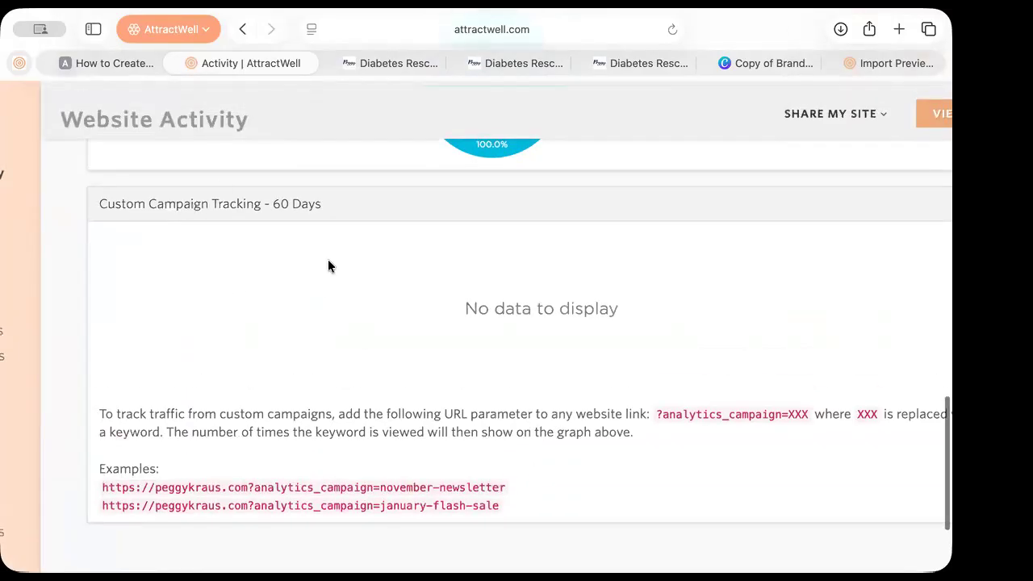
scroll(287, 324, "down", 3)
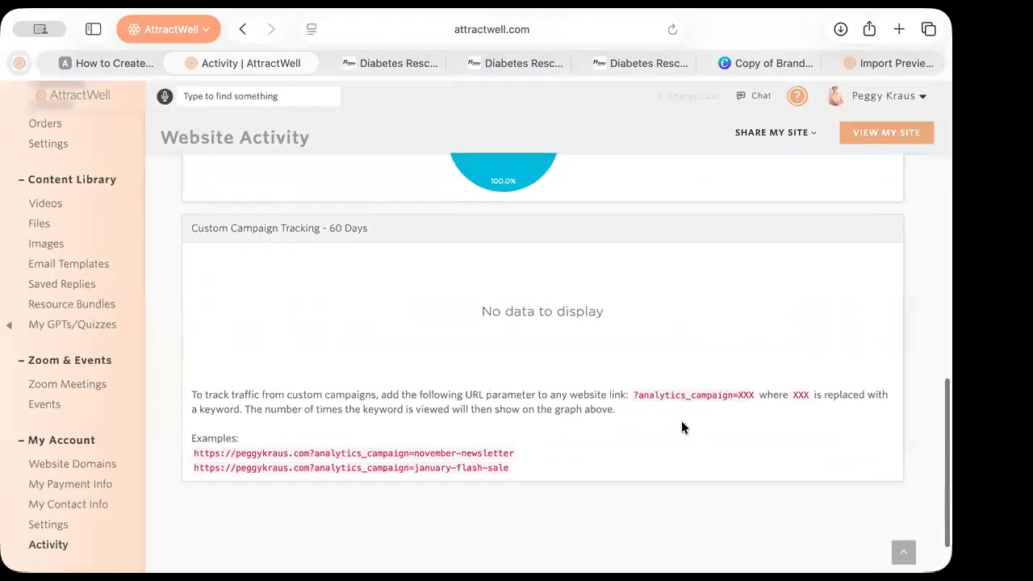
left_click_drag(633, 395, 751, 397)
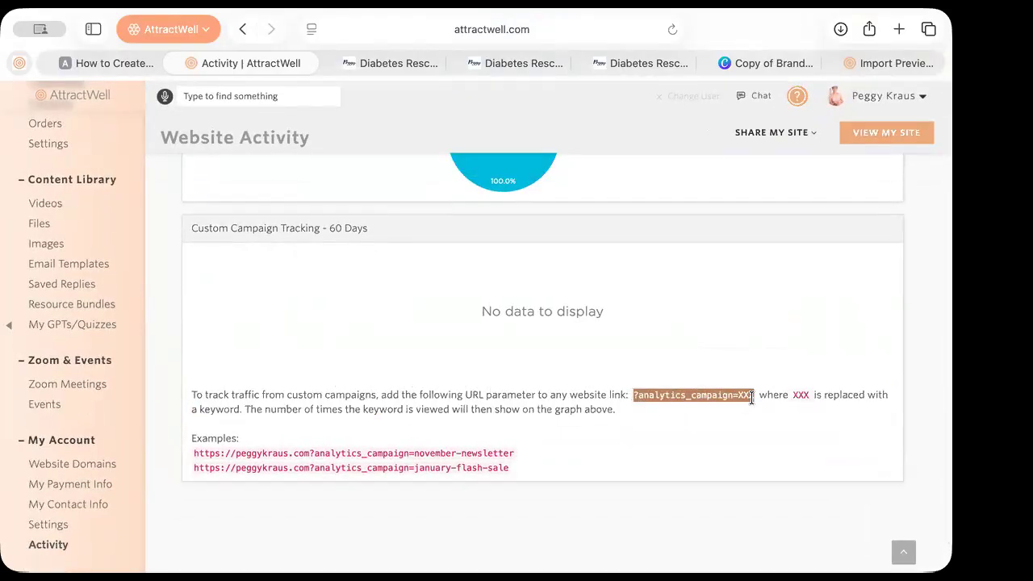
left_click(729, 409)
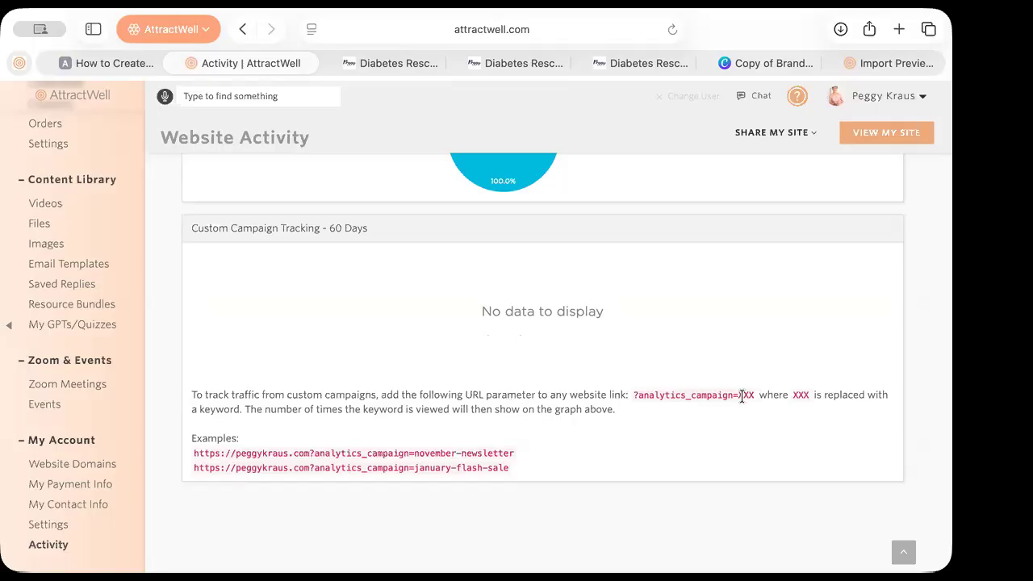
left_click_drag(737, 394, 750, 395)
left_click(731, 417)
left_click(749, 395)
Highlight the Custom Campaign Tracking explanation about ?analytics_campaign=XXX, then clear the highlight
left_click_drag(632, 395, 648, 414)
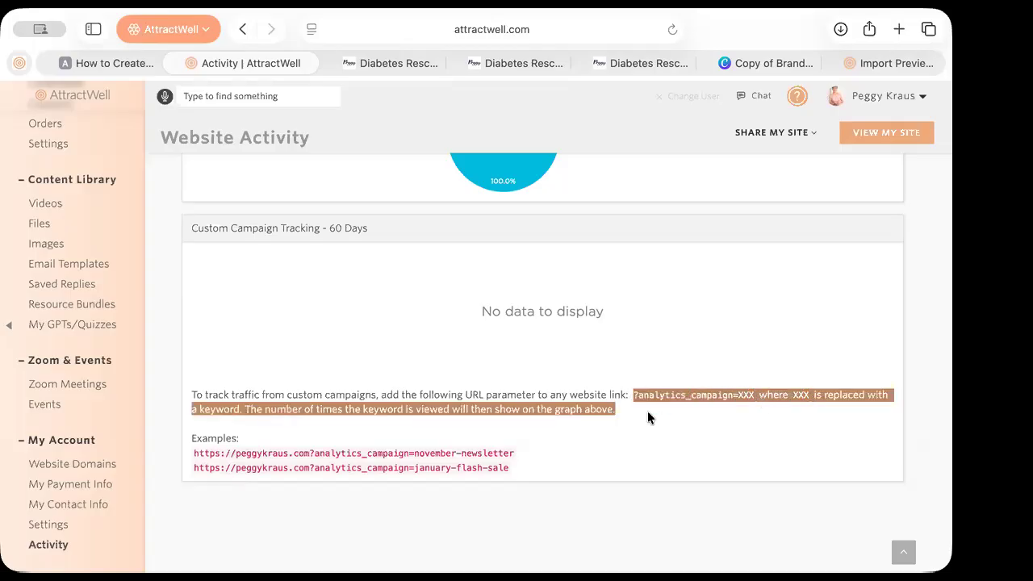
left_click(650, 417)
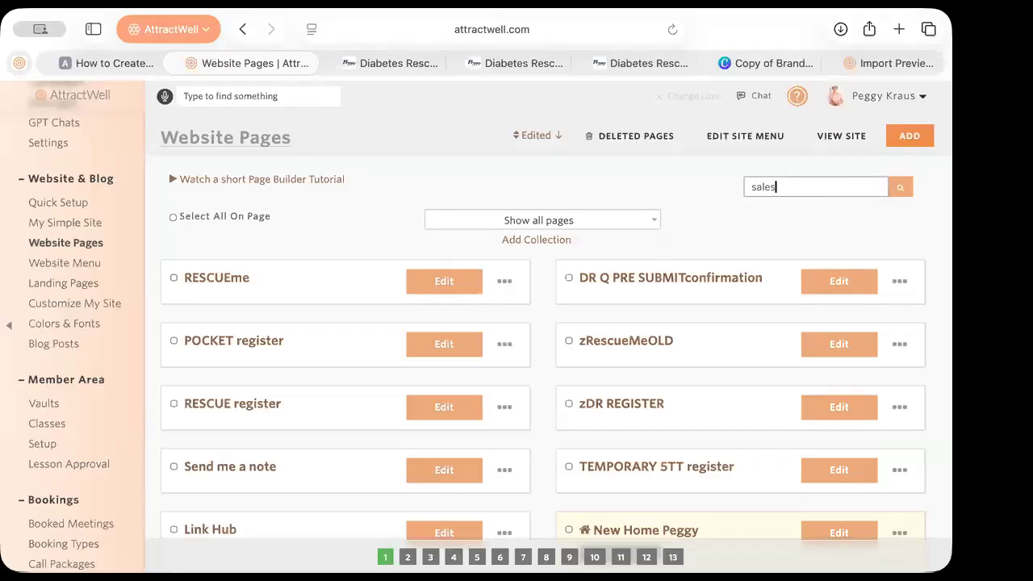
Search Website Pages for 'sales', open ZCopy of Sales Page Template in the editor, and dismiss the welcome guide
key("Return")
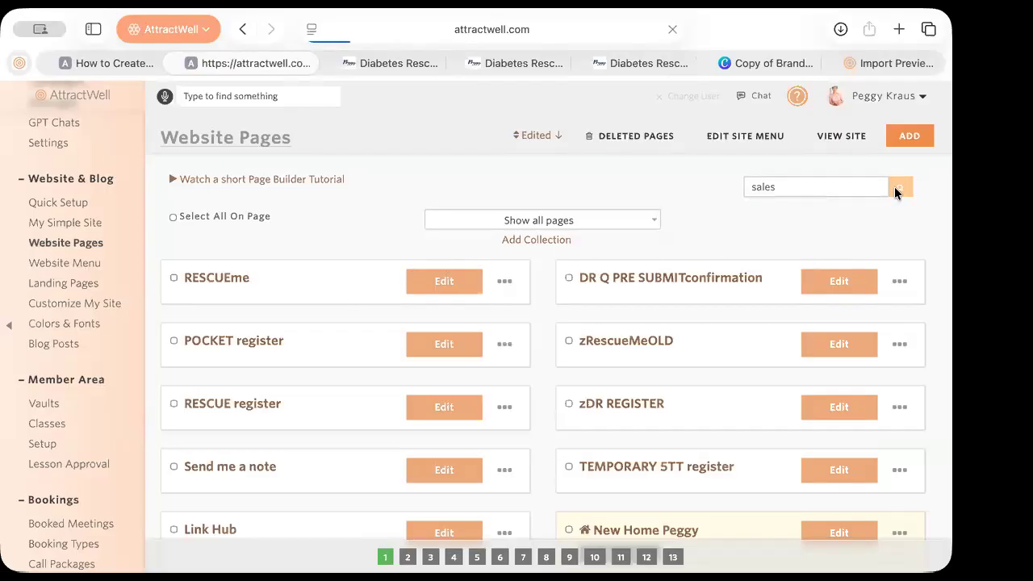
left_click(296, 285)
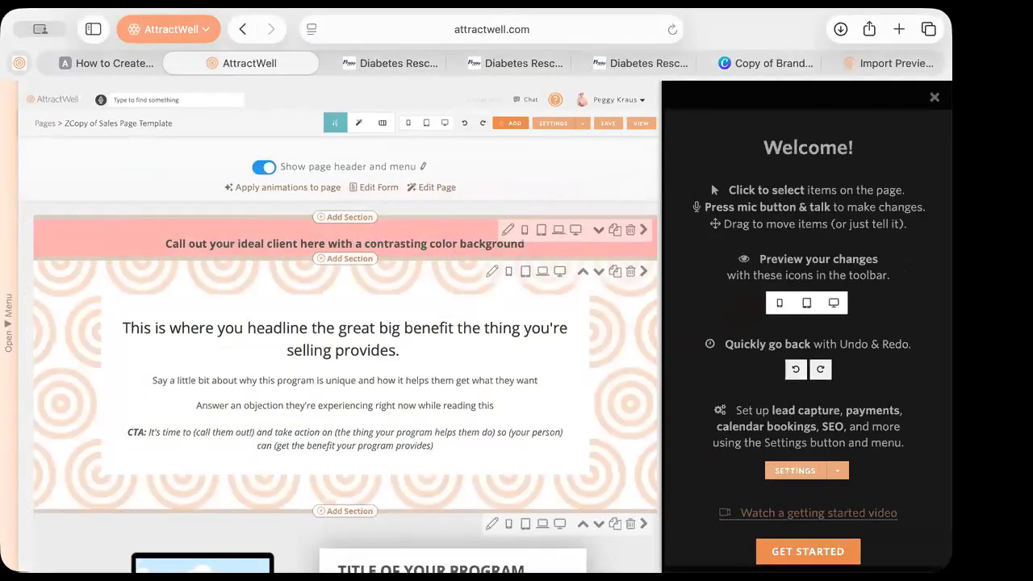
left_click(935, 97)
Open the page Settings' Payments tab to view the Stripe payment and price options
left_click(774, 129)
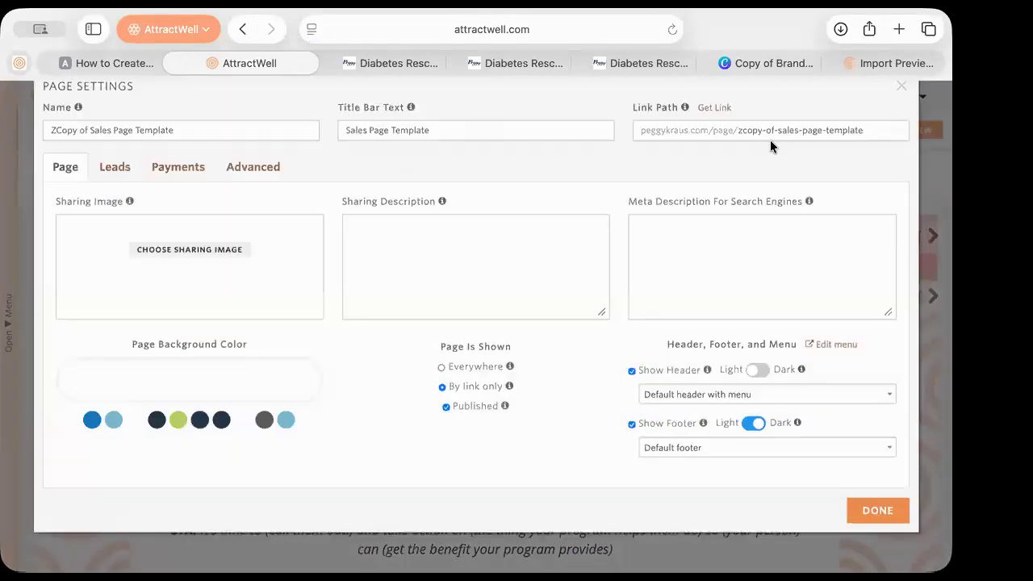
left_click(180, 208)
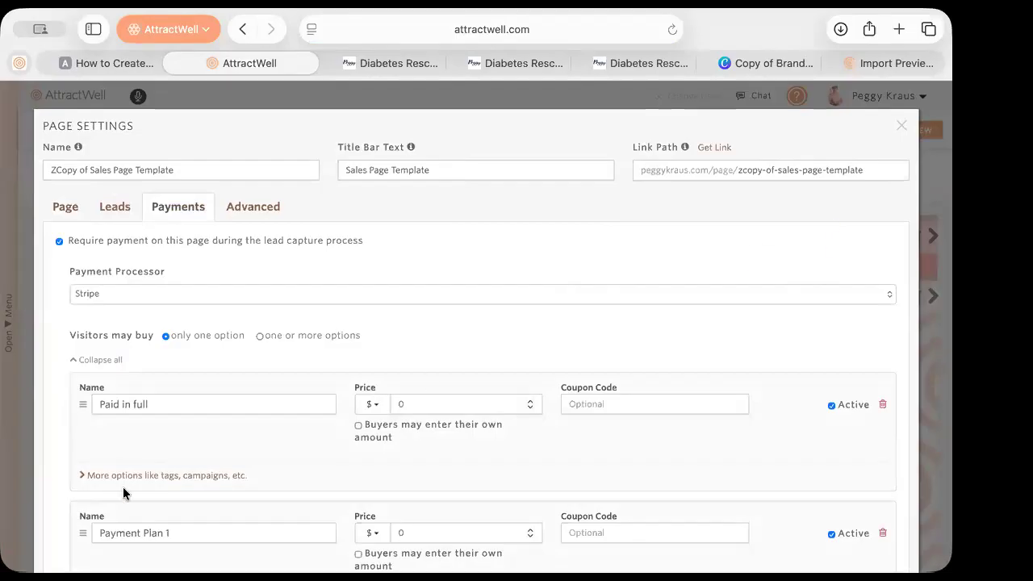
scroll(115, 517, "down", 3)
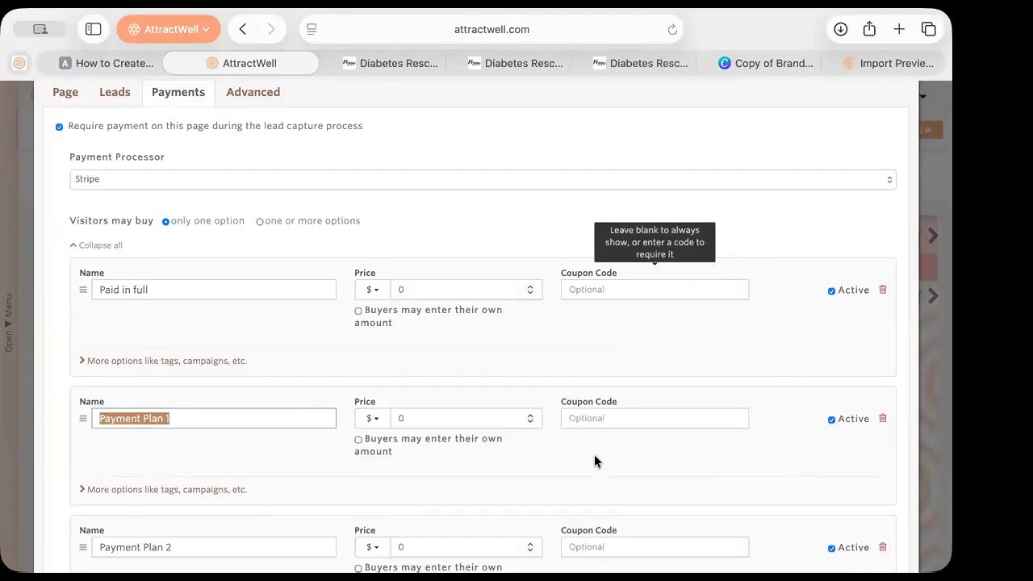
Expand the extra options like tags and campaigns for the Paid in full price
left_click(136, 452)
left_click(125, 361)
scroll(127, 347, "down", 4)
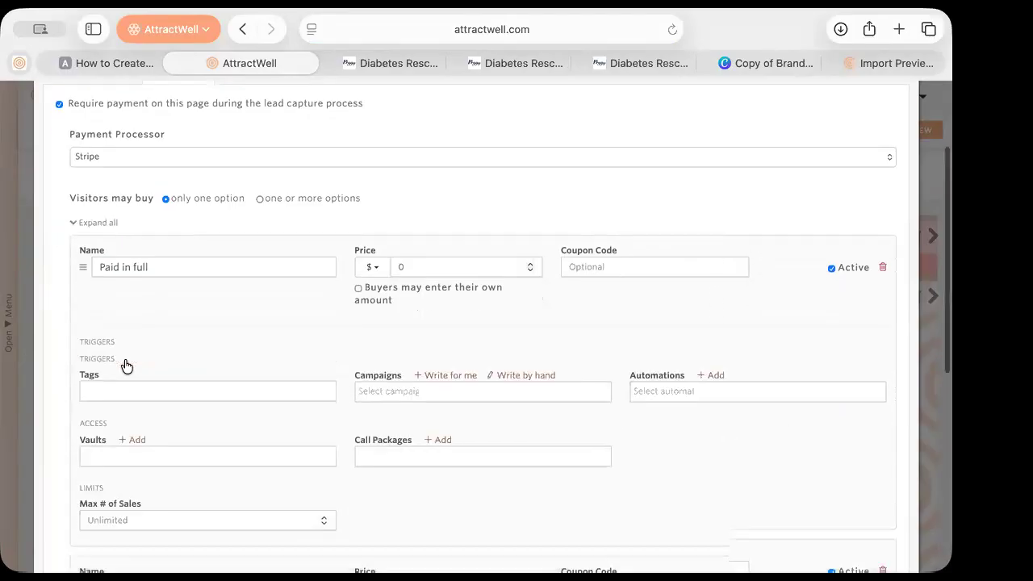